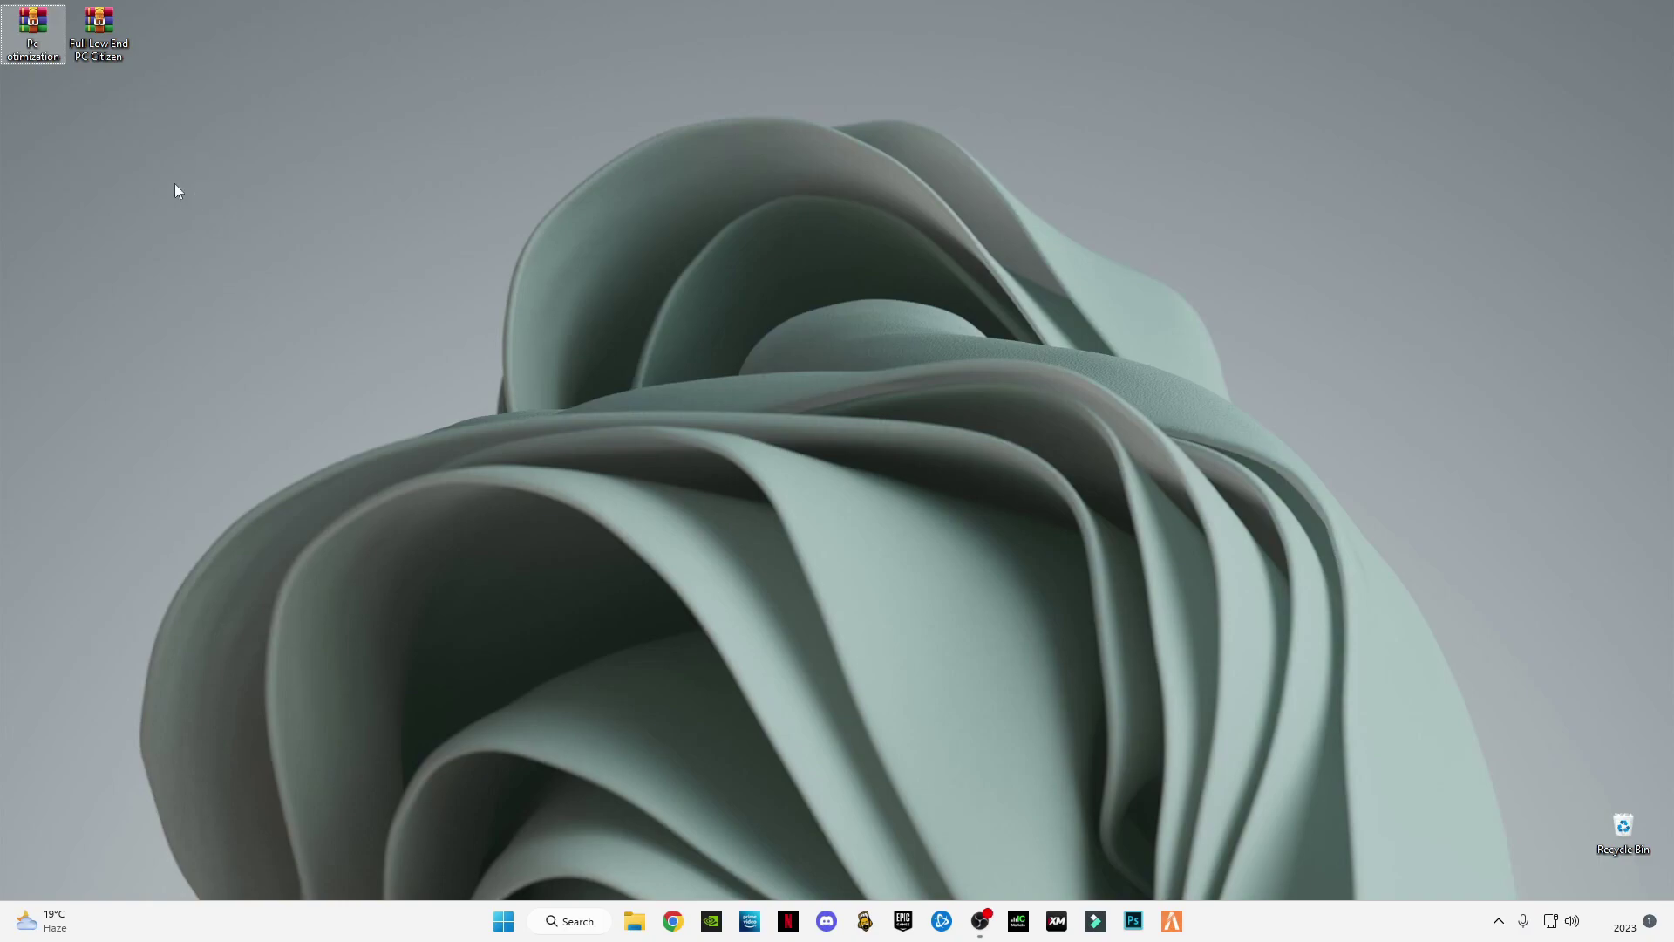
Extract the Pc otimization archive onto the desktop with Extract Here
click(233, 192)
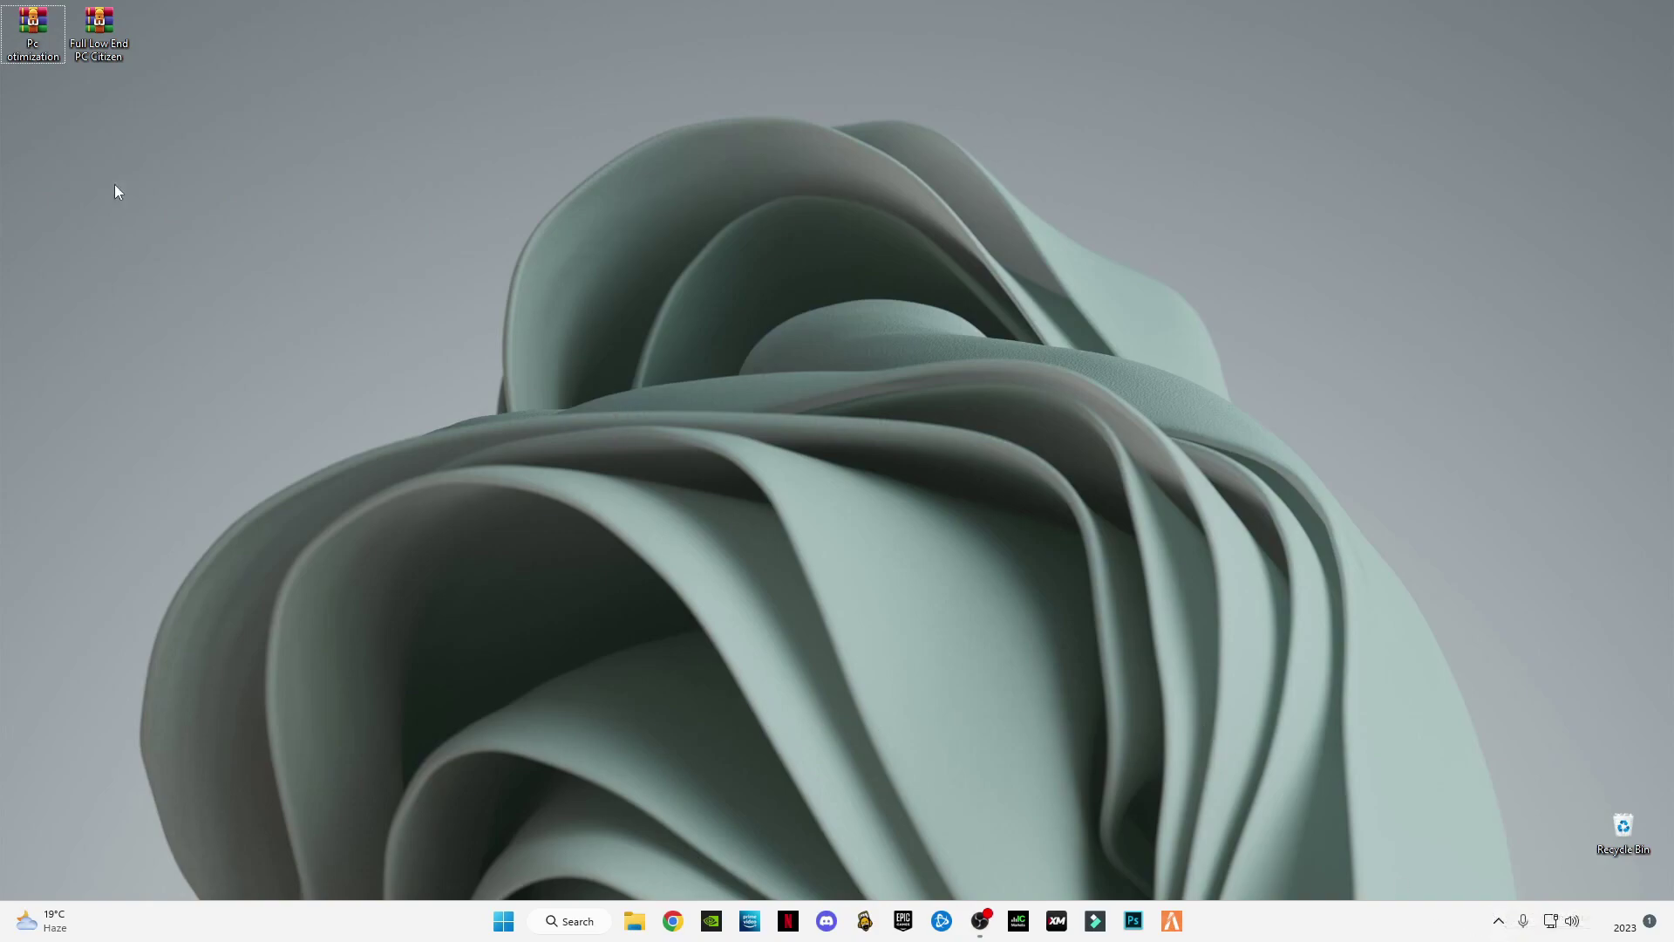
mouse_move(202, 131)
mouse_down()
mouse_move(1, 7)
mouse_move(165, 335)
mouse_up()
mouse_move(114, 118)
mouse_down()
mouse_move(2, 112)
mouse_move(1, 76)
mouse_move(1, 135)
mouse_up()
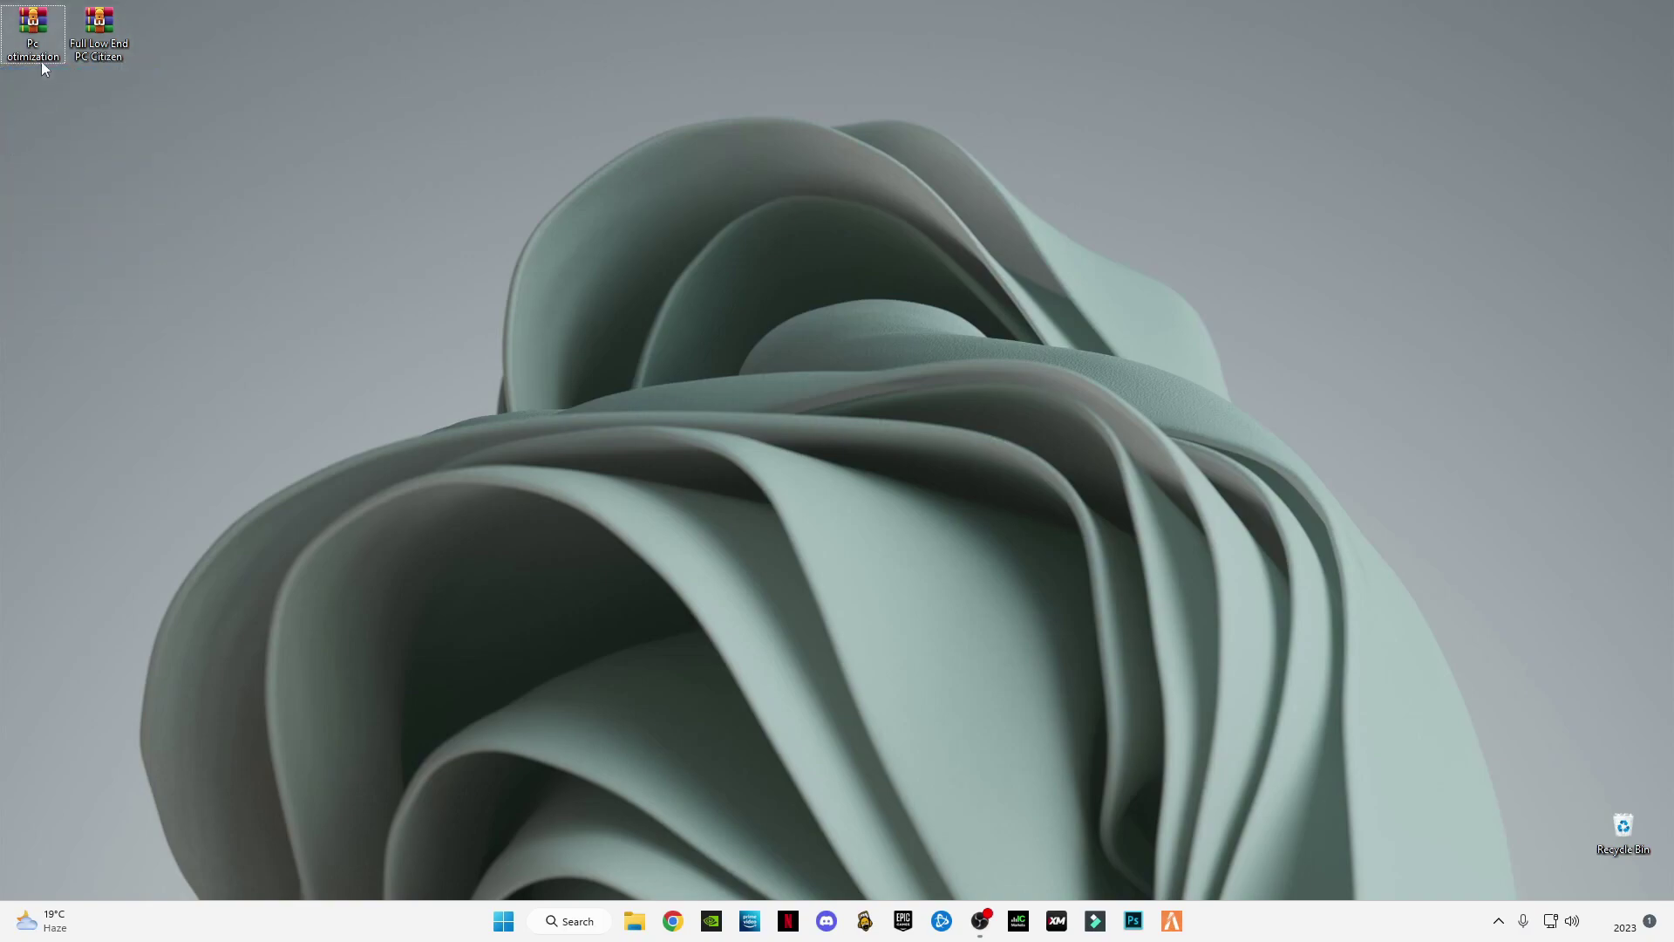
right_click(36, 27)
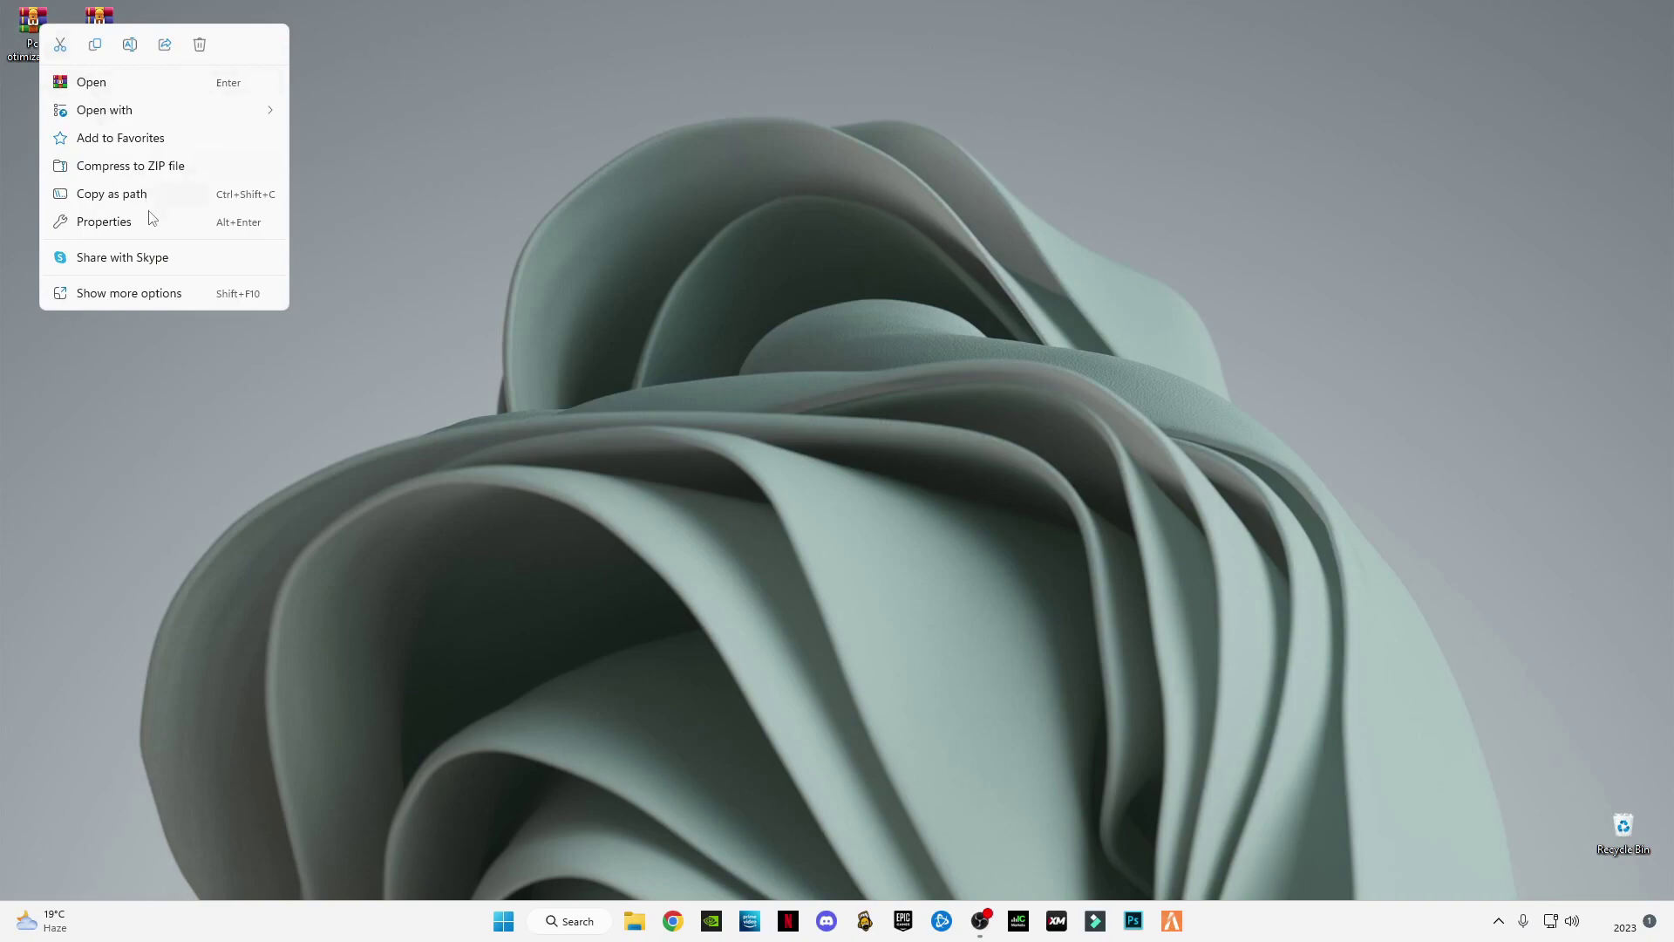
click(144, 293)
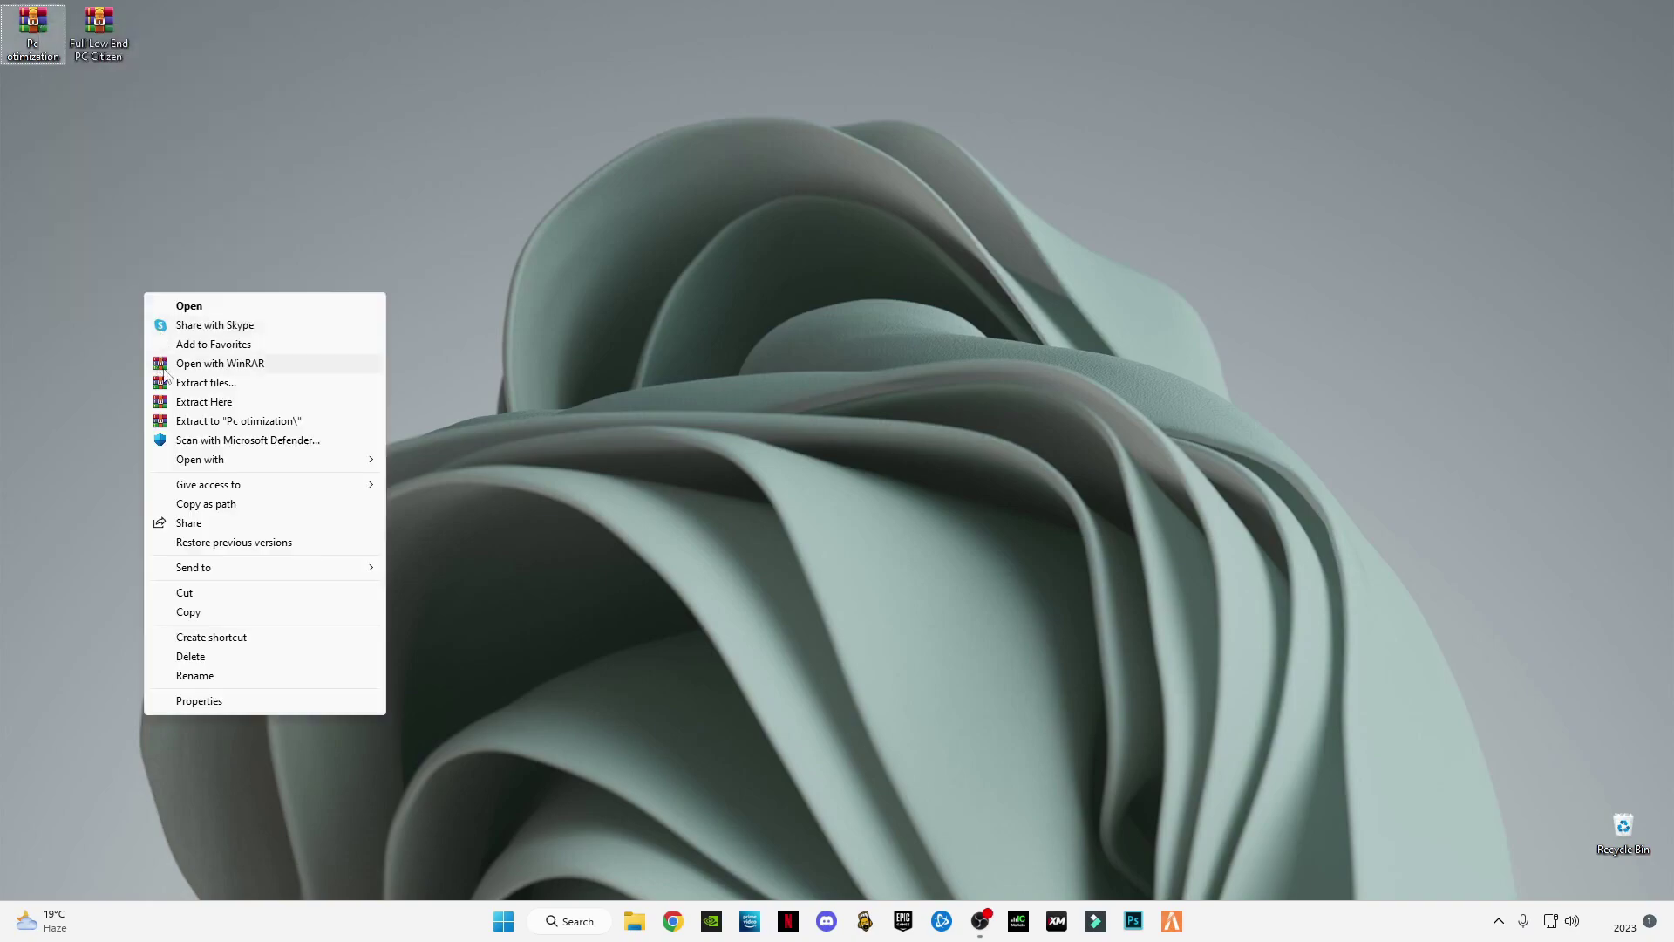
click(199, 402)
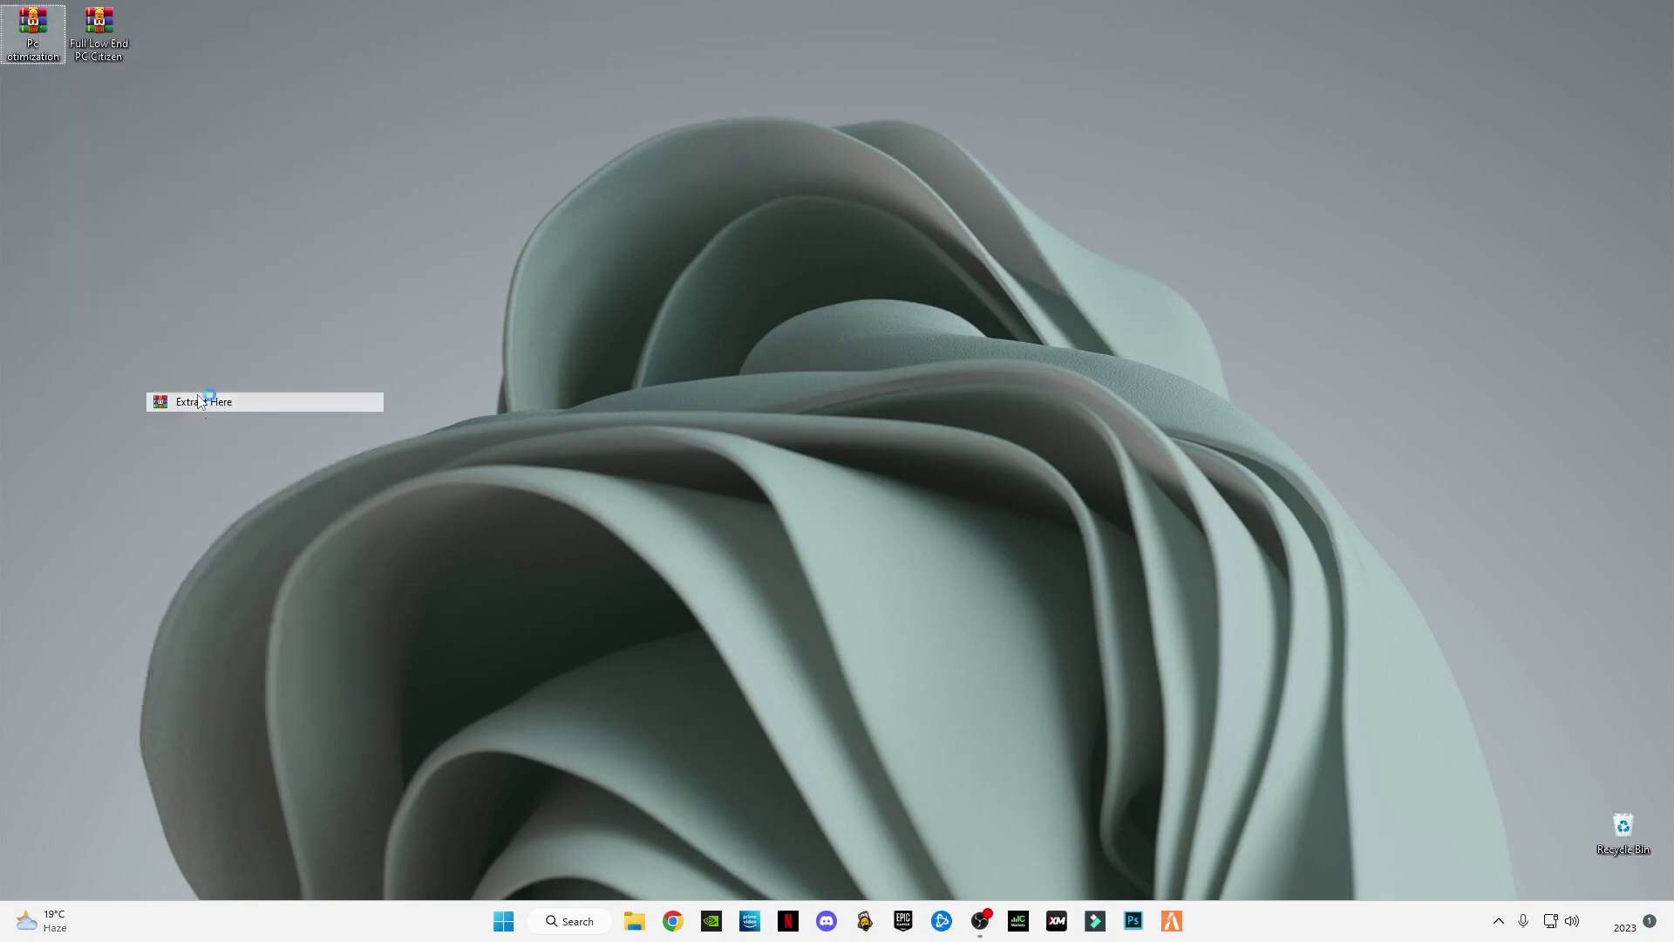
Extract the Full Low End PC Citizen archive, overwriting all duplicates, and select Pc otimization
right_click(111, 36)
click(185, 268)
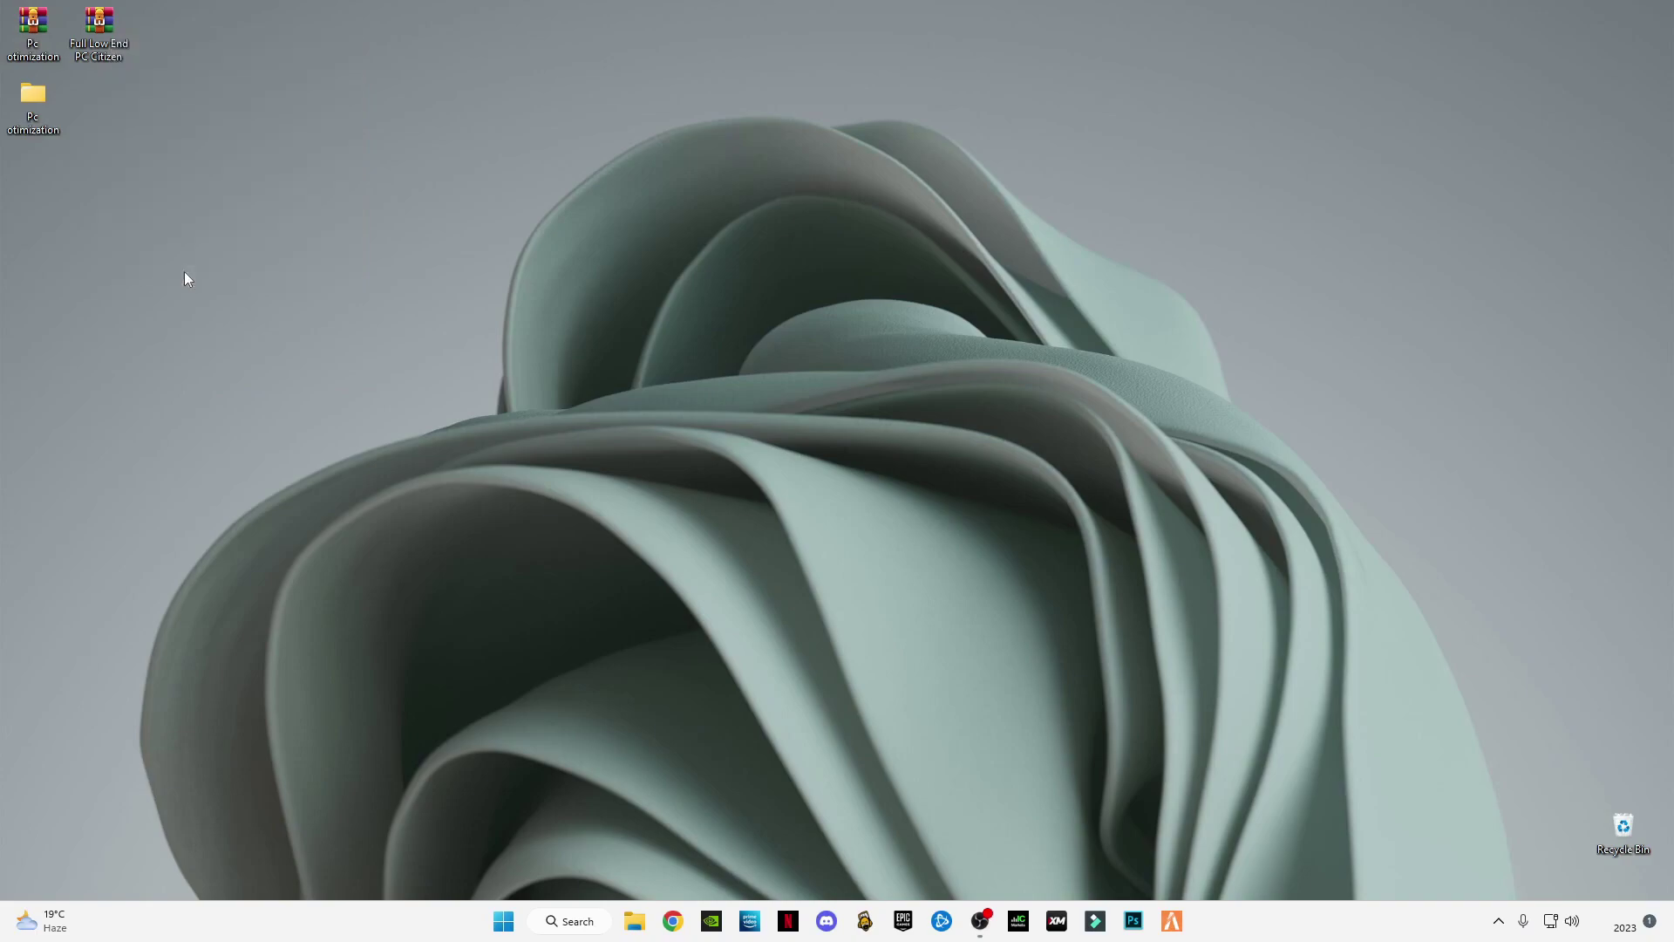
click(273, 418)
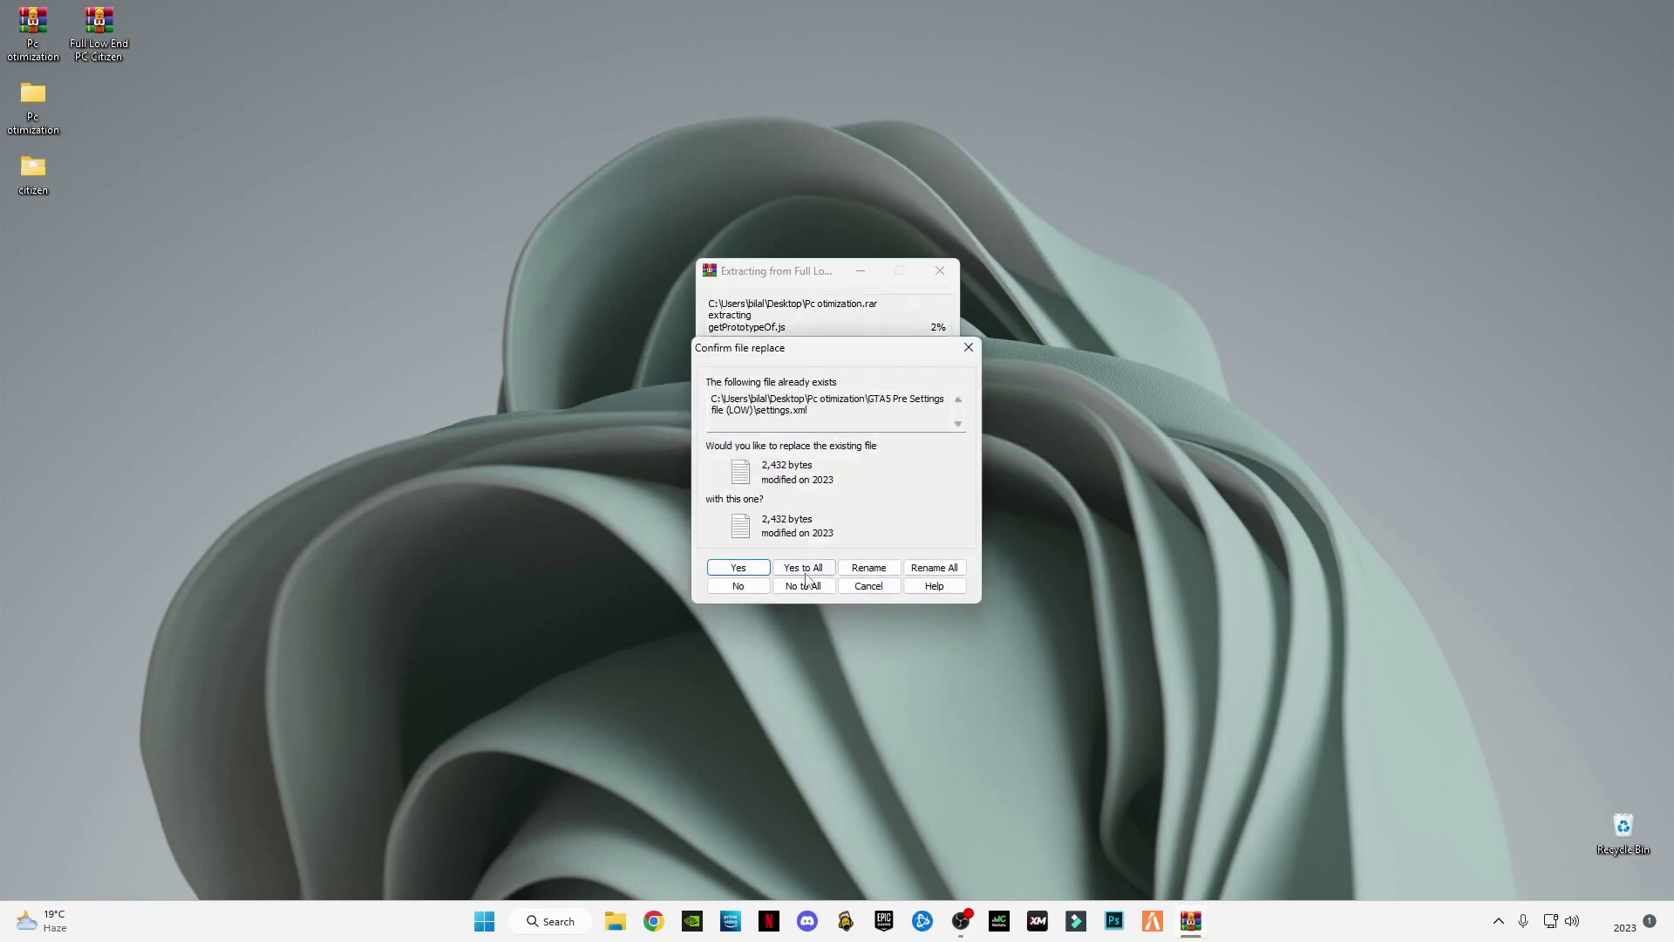
click(803, 571)
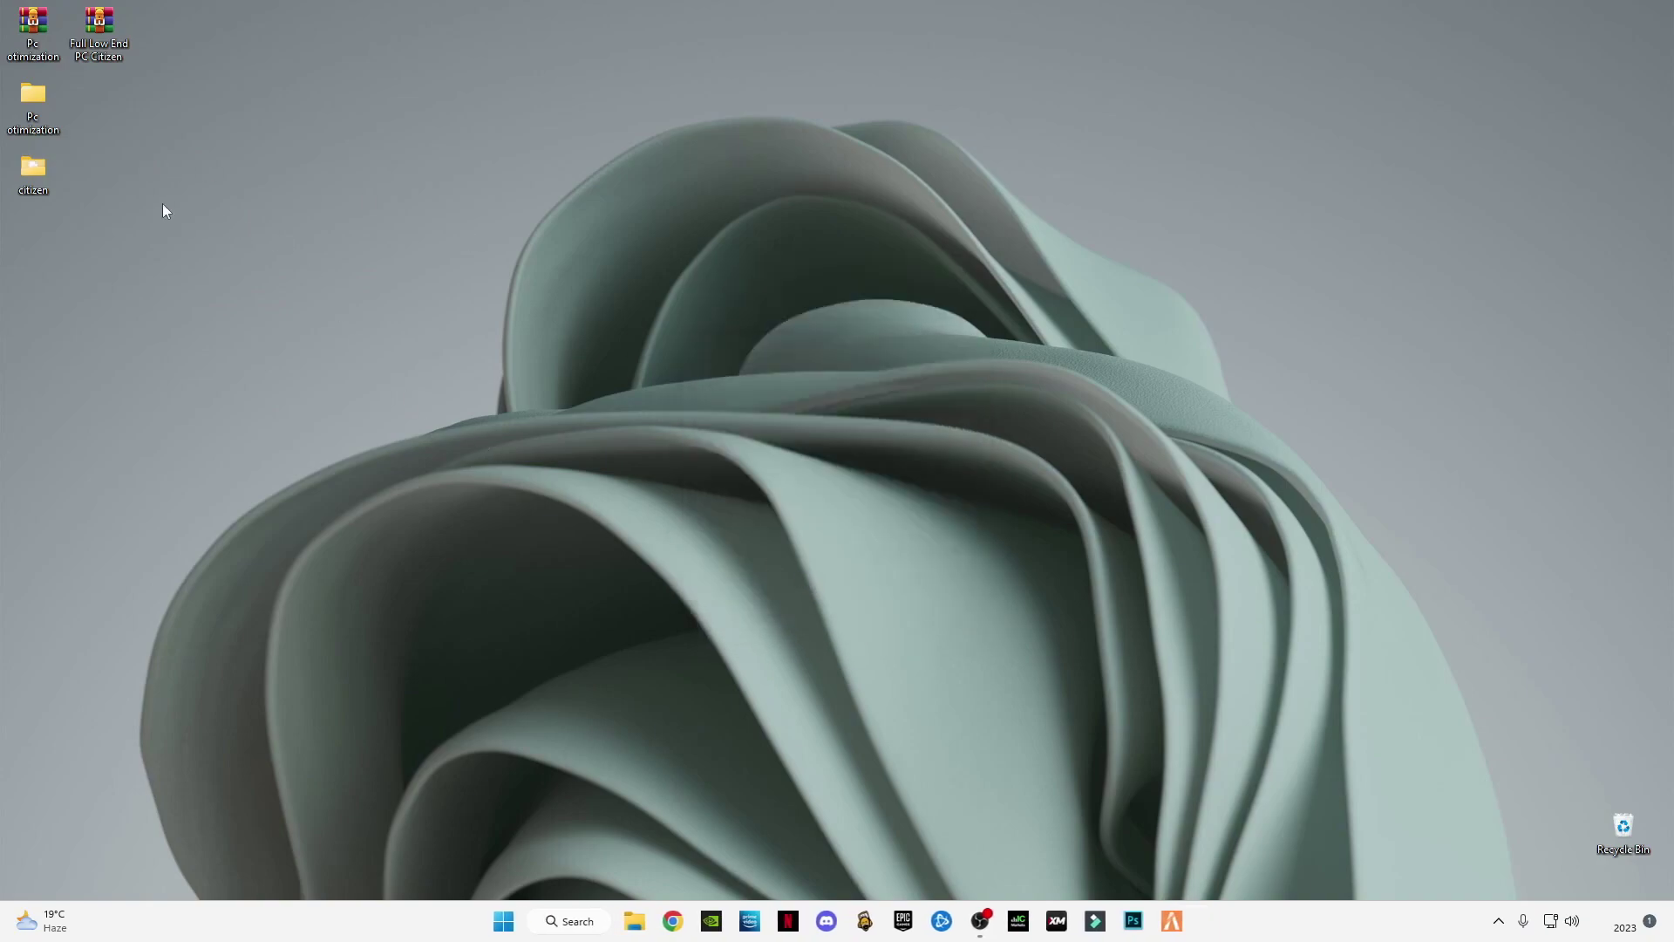
click(112, 170)
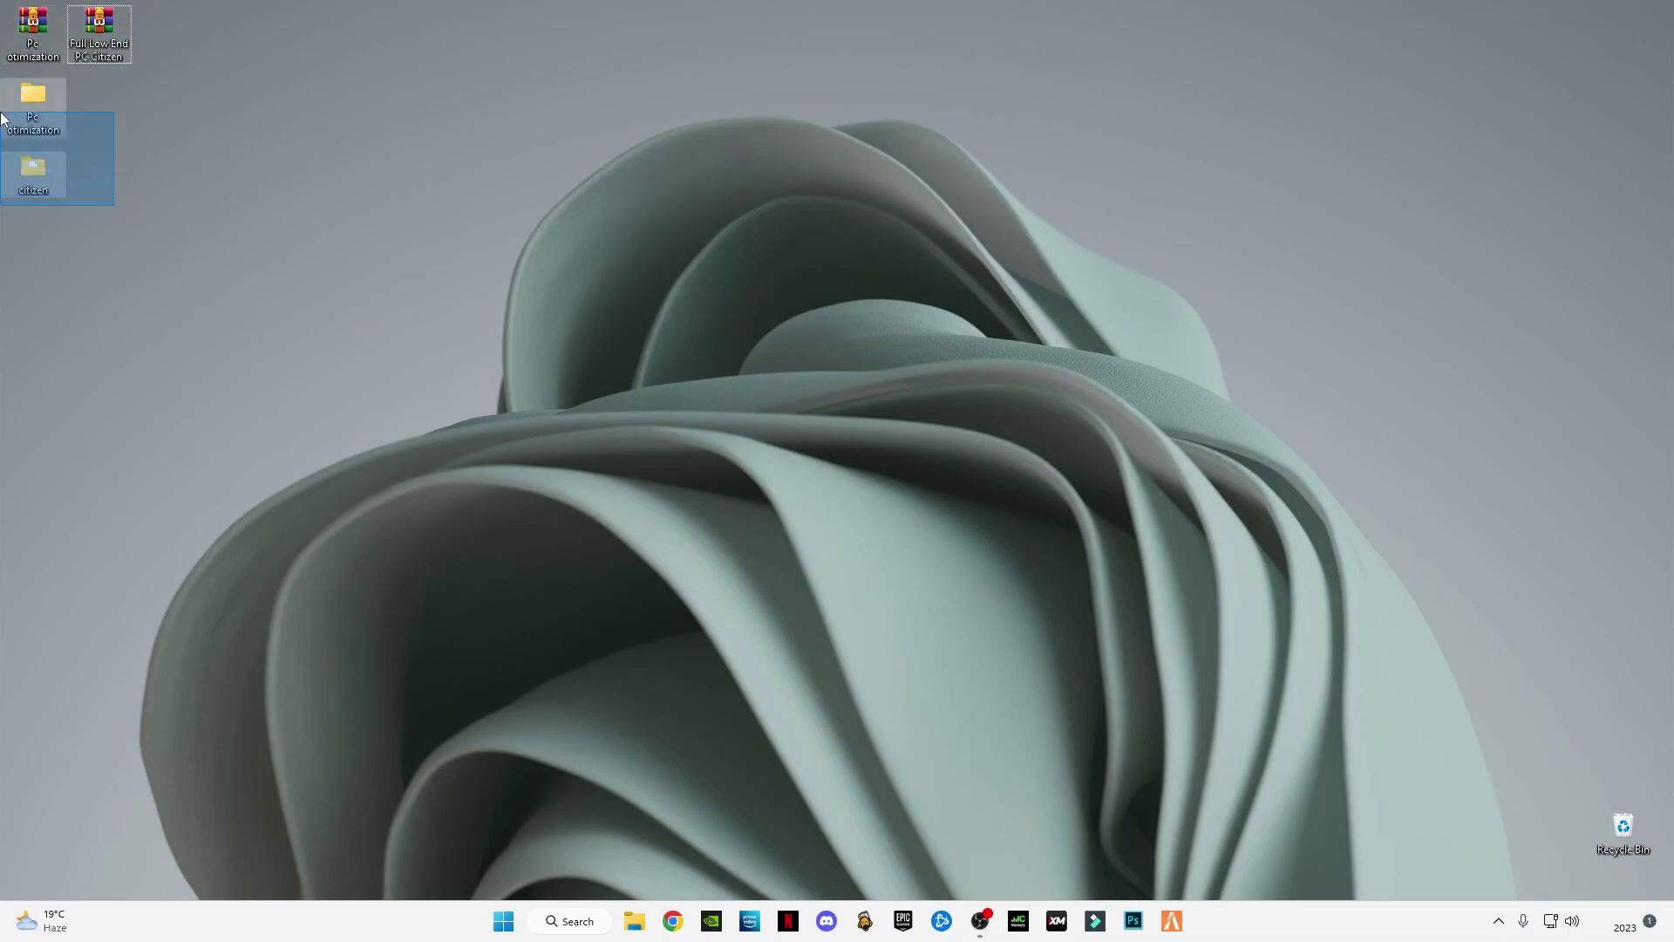
drag(50, 196, 149, 236)
click(33, 105)
Merge the CPU boost file from Low End PC > Rigistry Optimization > CPU Speed Boost
double_click(32, 104)
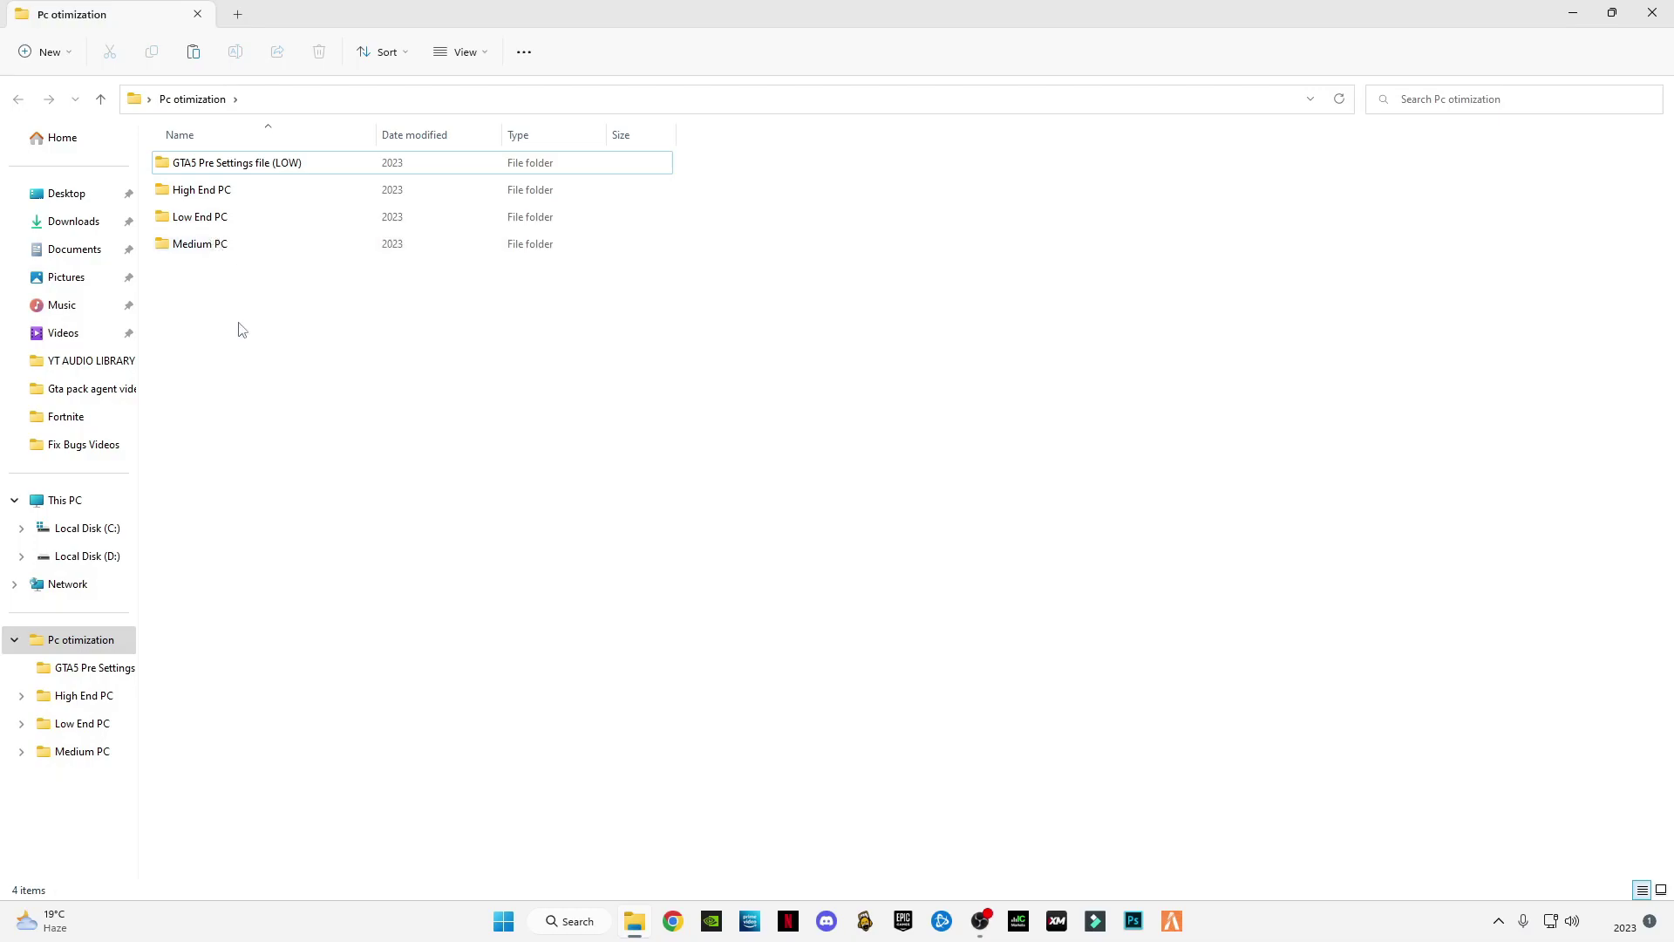
click(217, 218)
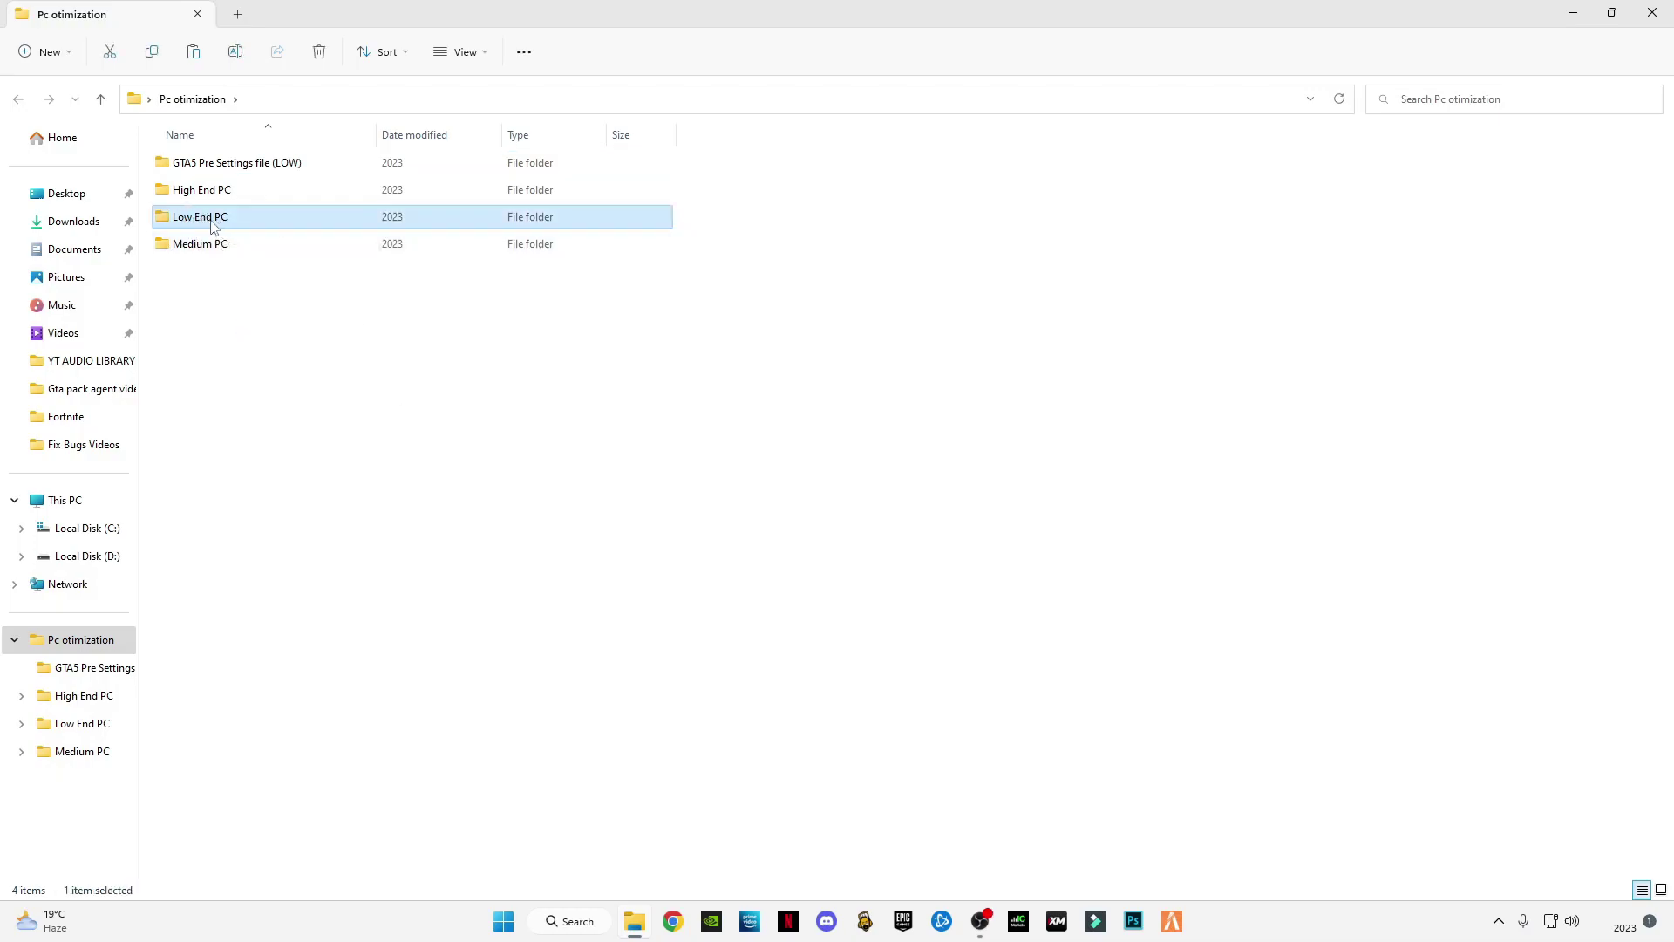
double_click(213, 226)
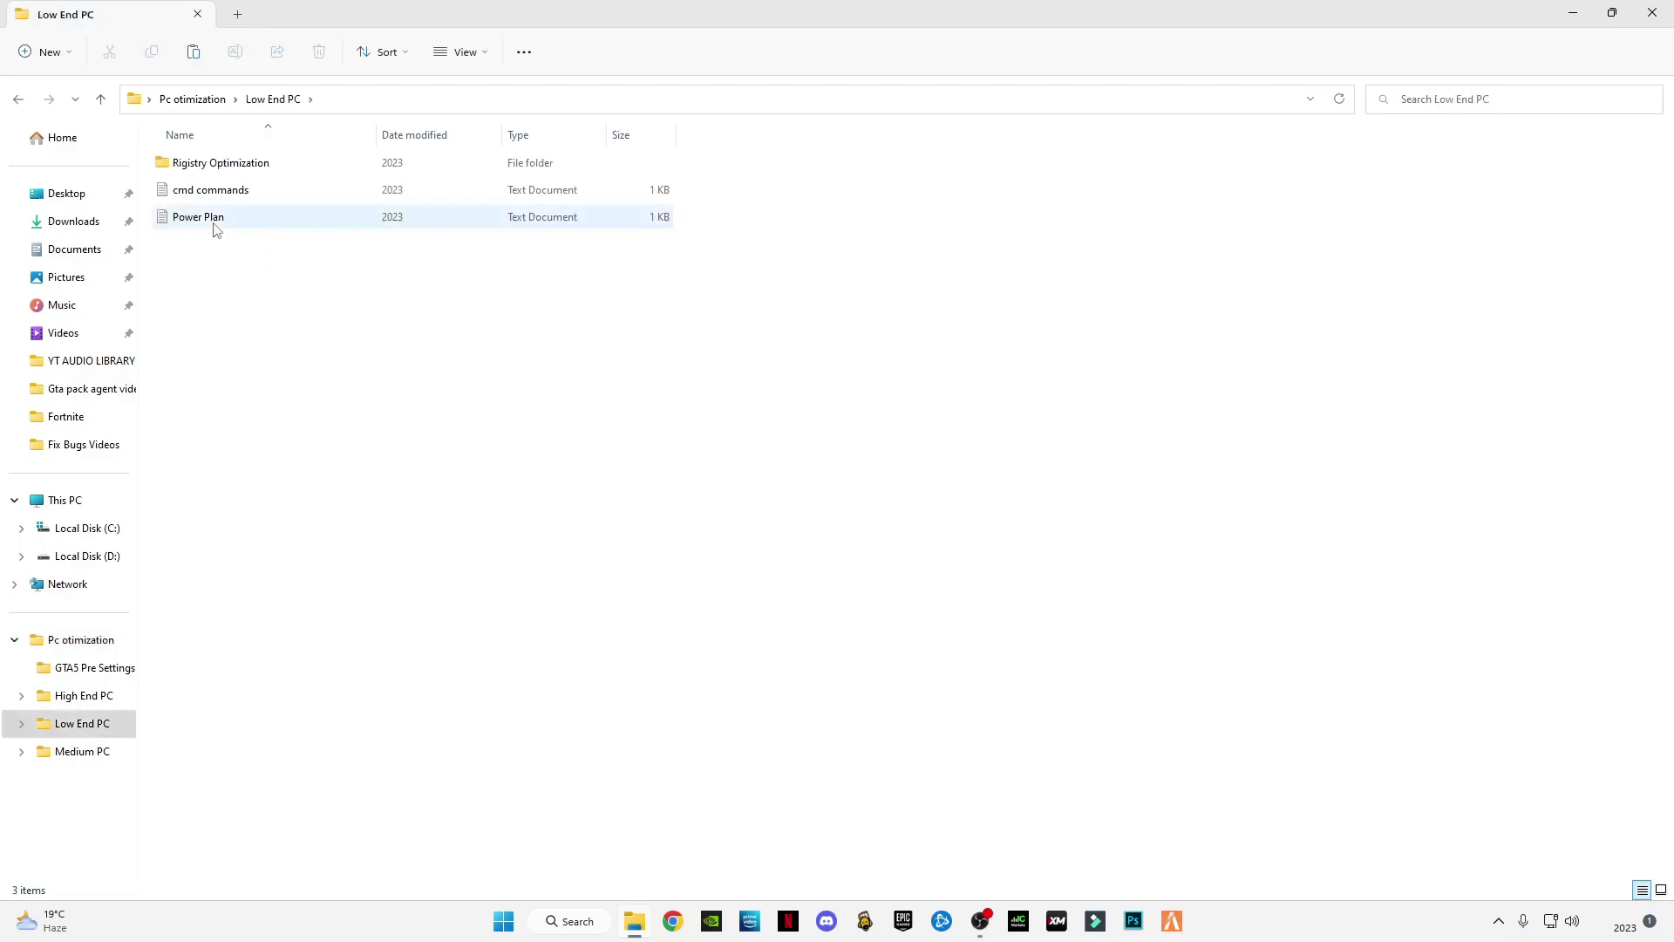
double_click(211, 171)
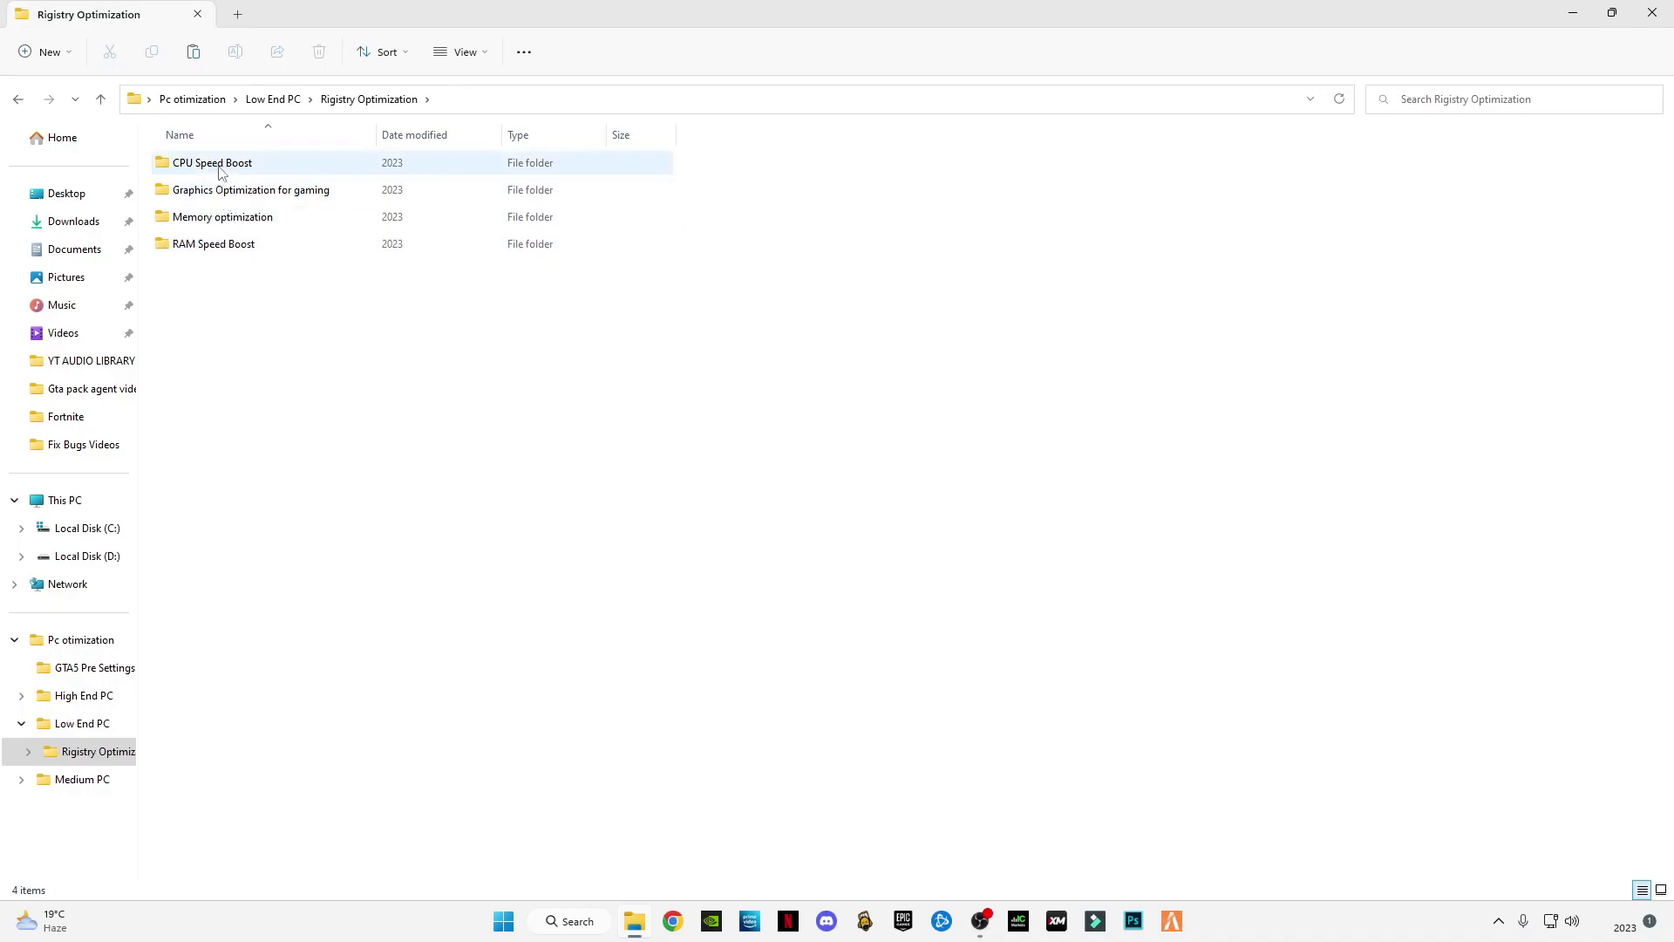
double_click(221, 173)
right_click(199, 164)
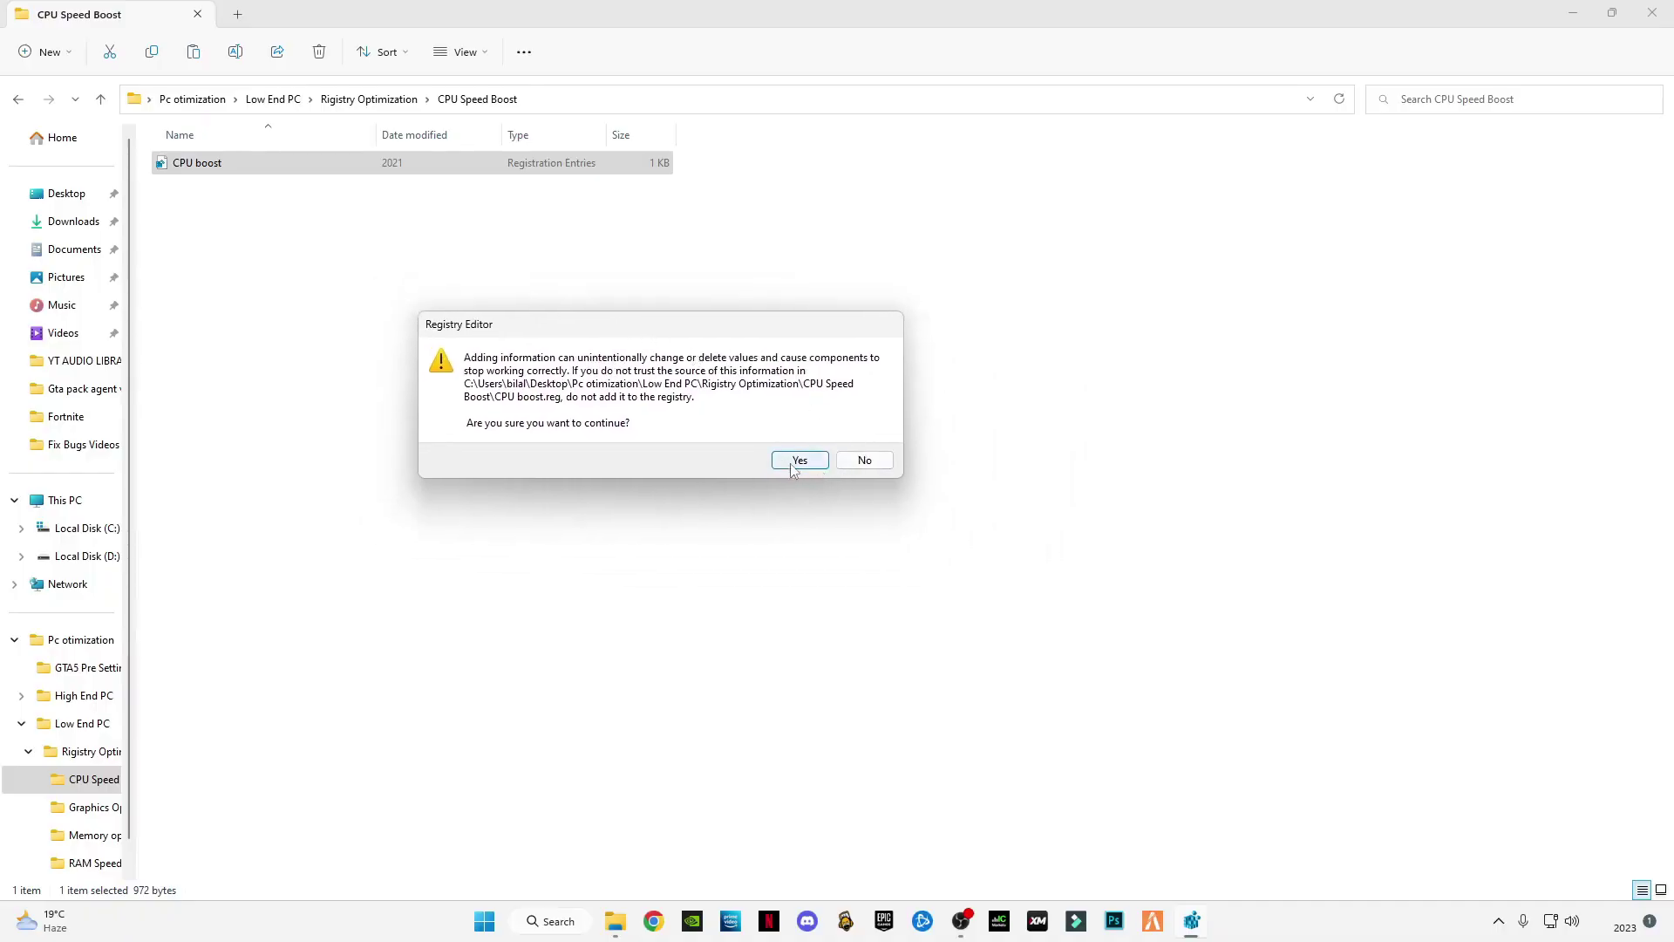
click(798, 461)
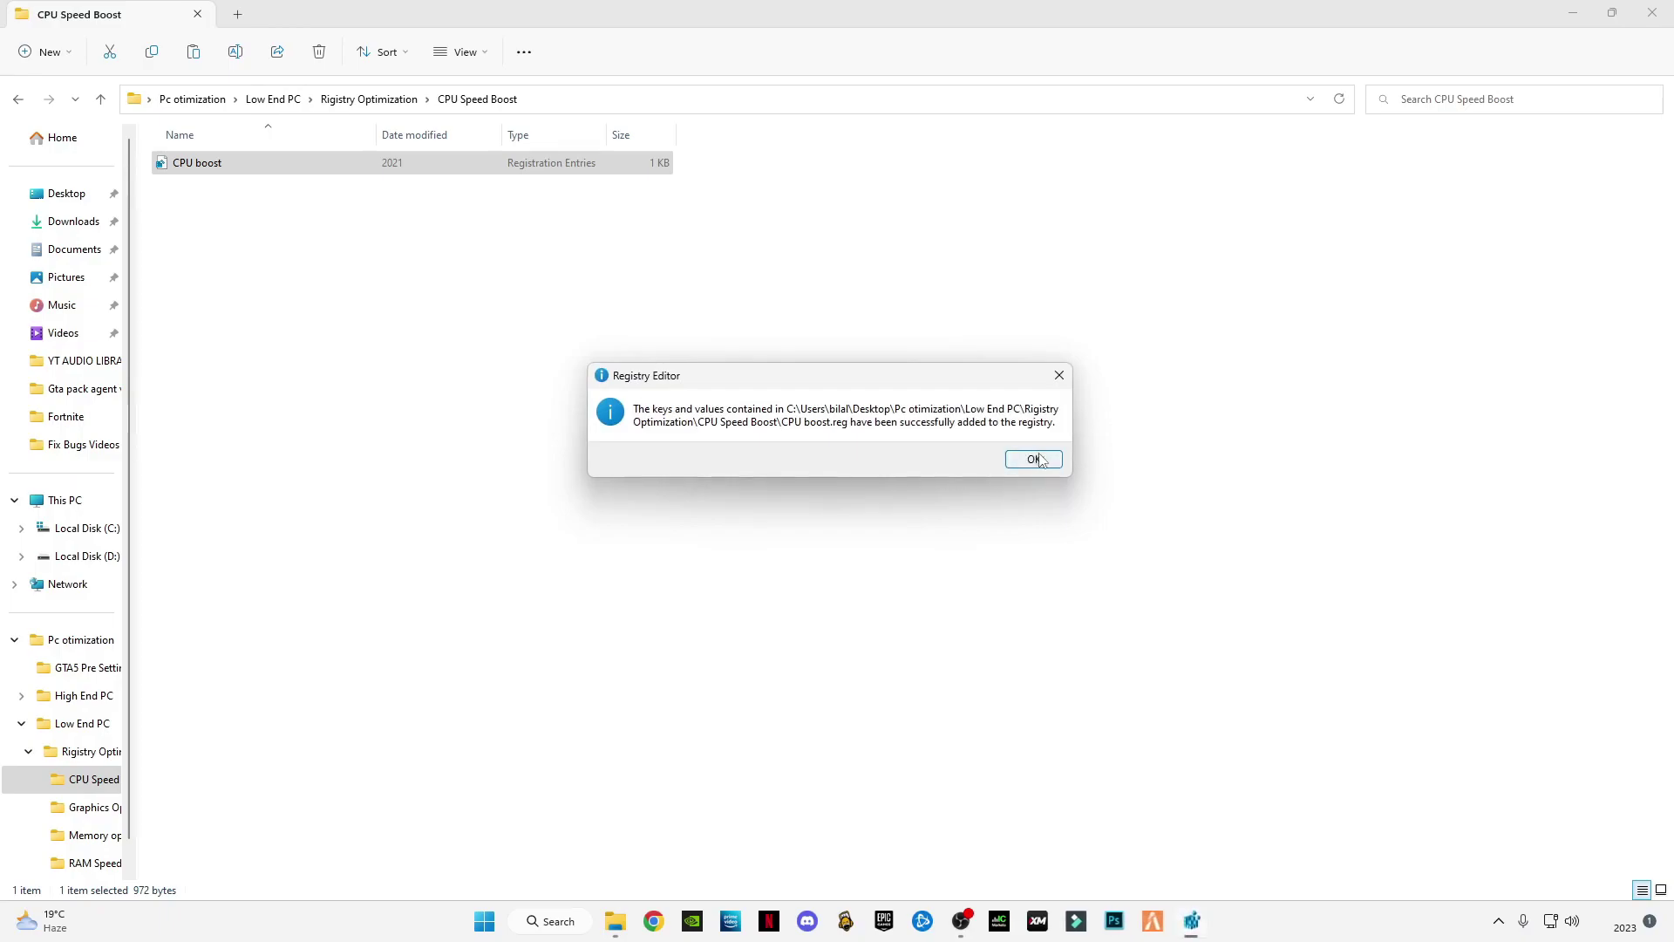
click(1038, 460)
Look through the Graphics Optimization and RAM Speed Boost folders, then return to Low End PC
click(19, 100)
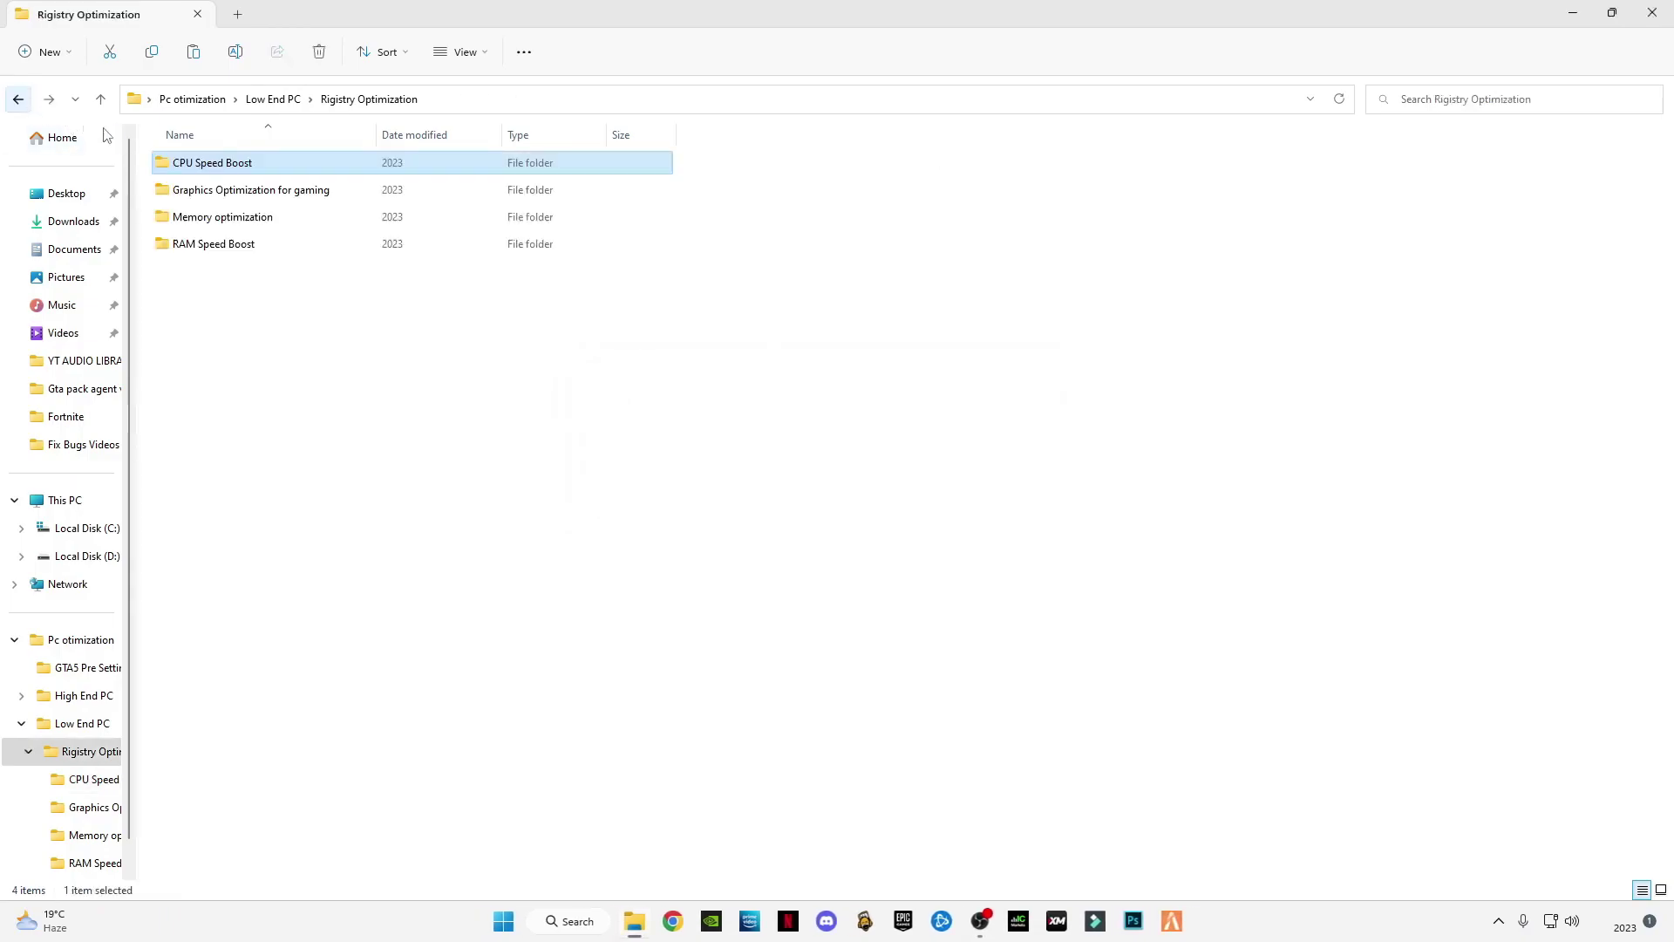
double_click(223, 199)
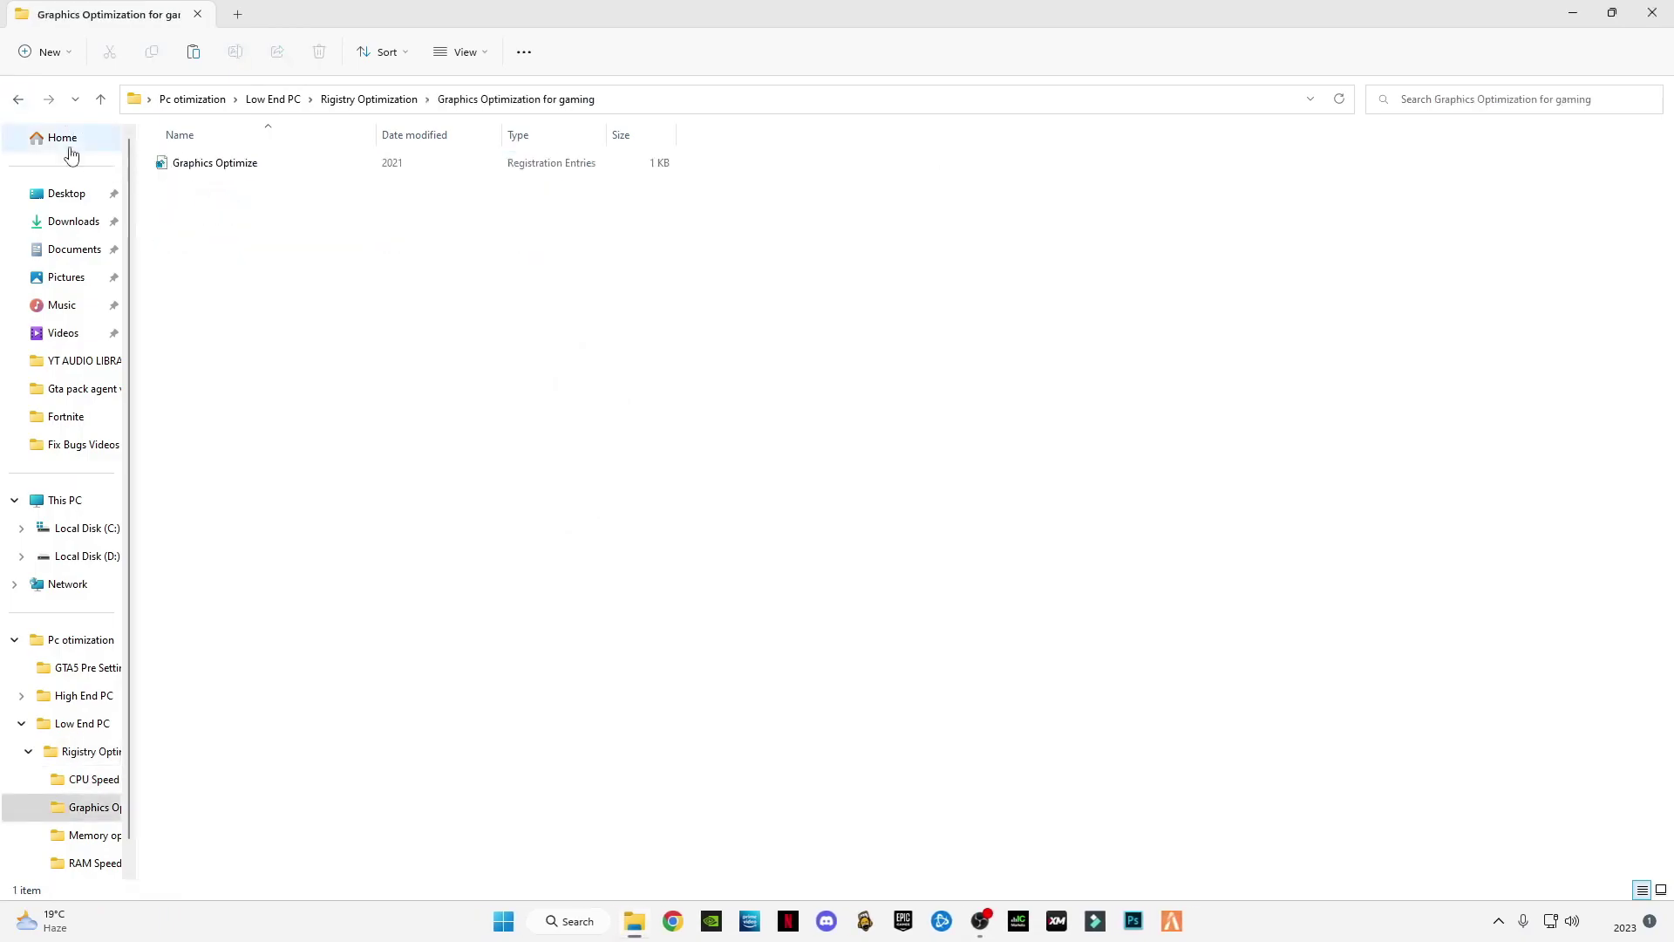
click(18, 99)
click(229, 217)
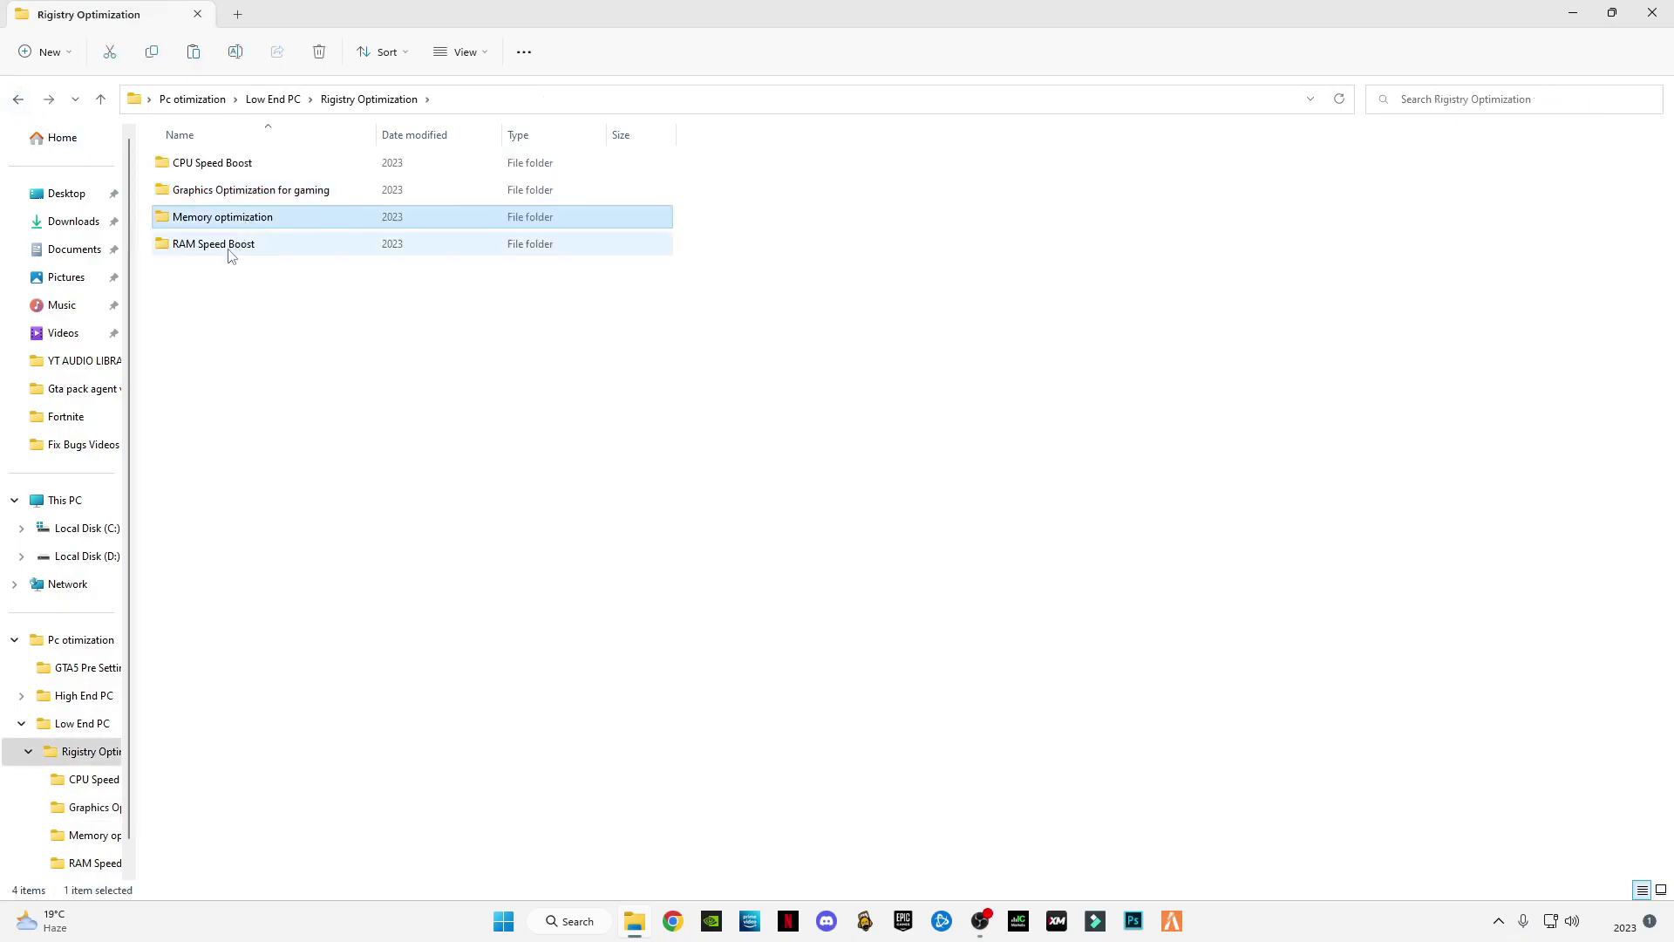
double_click(214, 243)
click(19, 100)
click(19, 99)
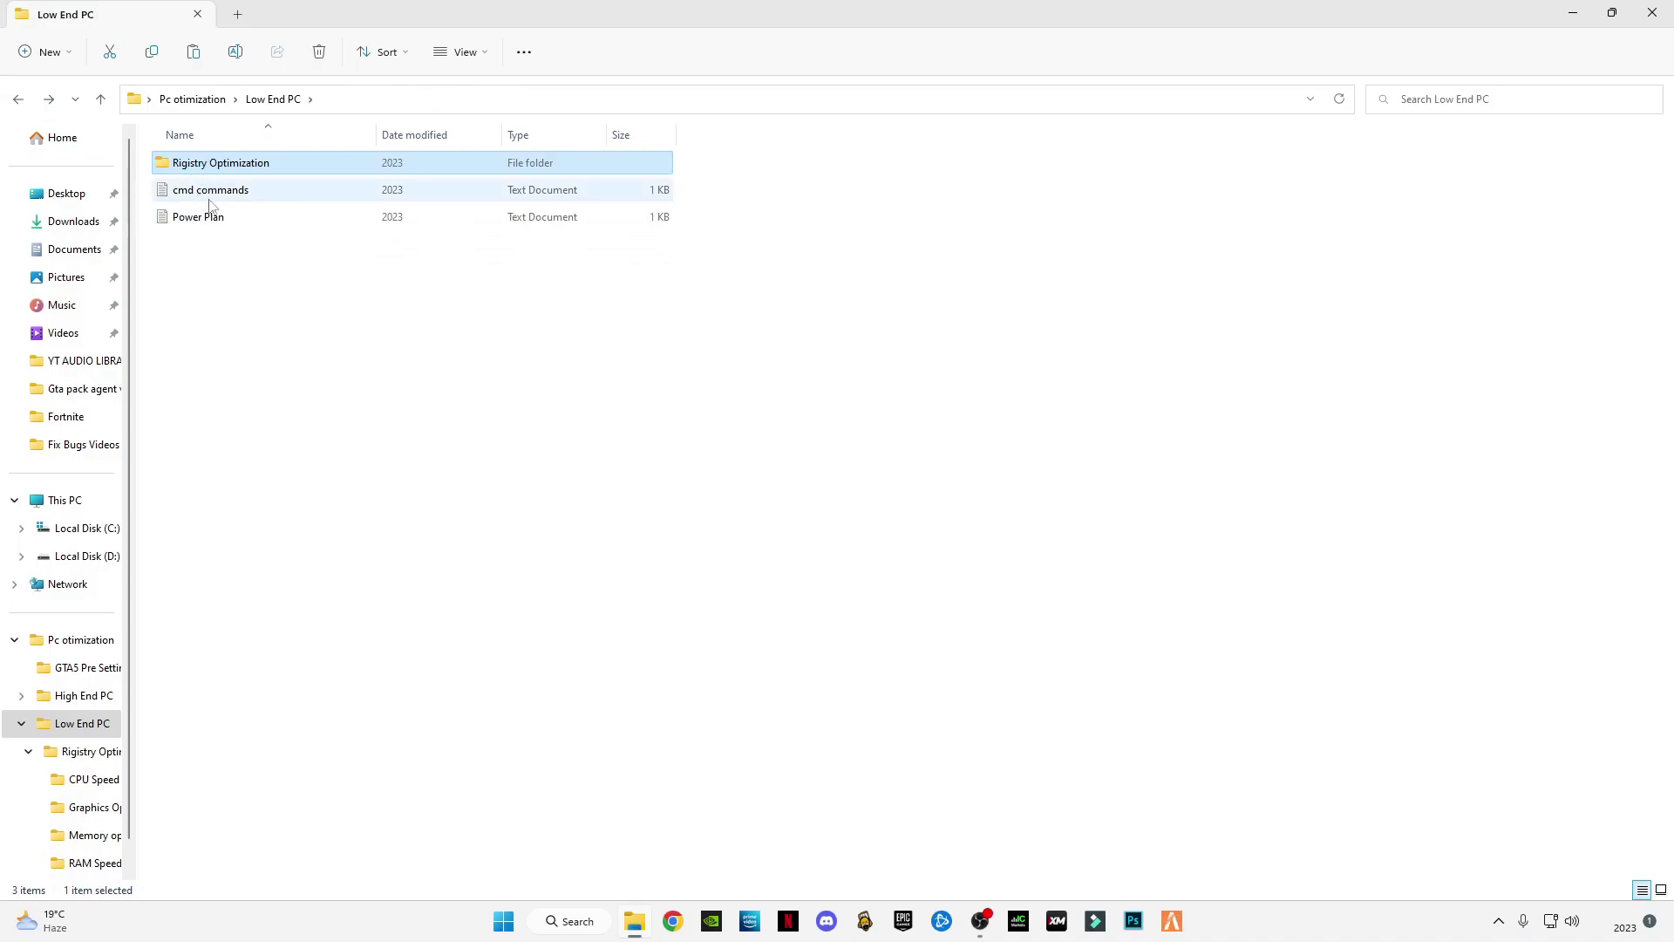
Copy the three memory commands from the cmd commands note
double_click(214, 196)
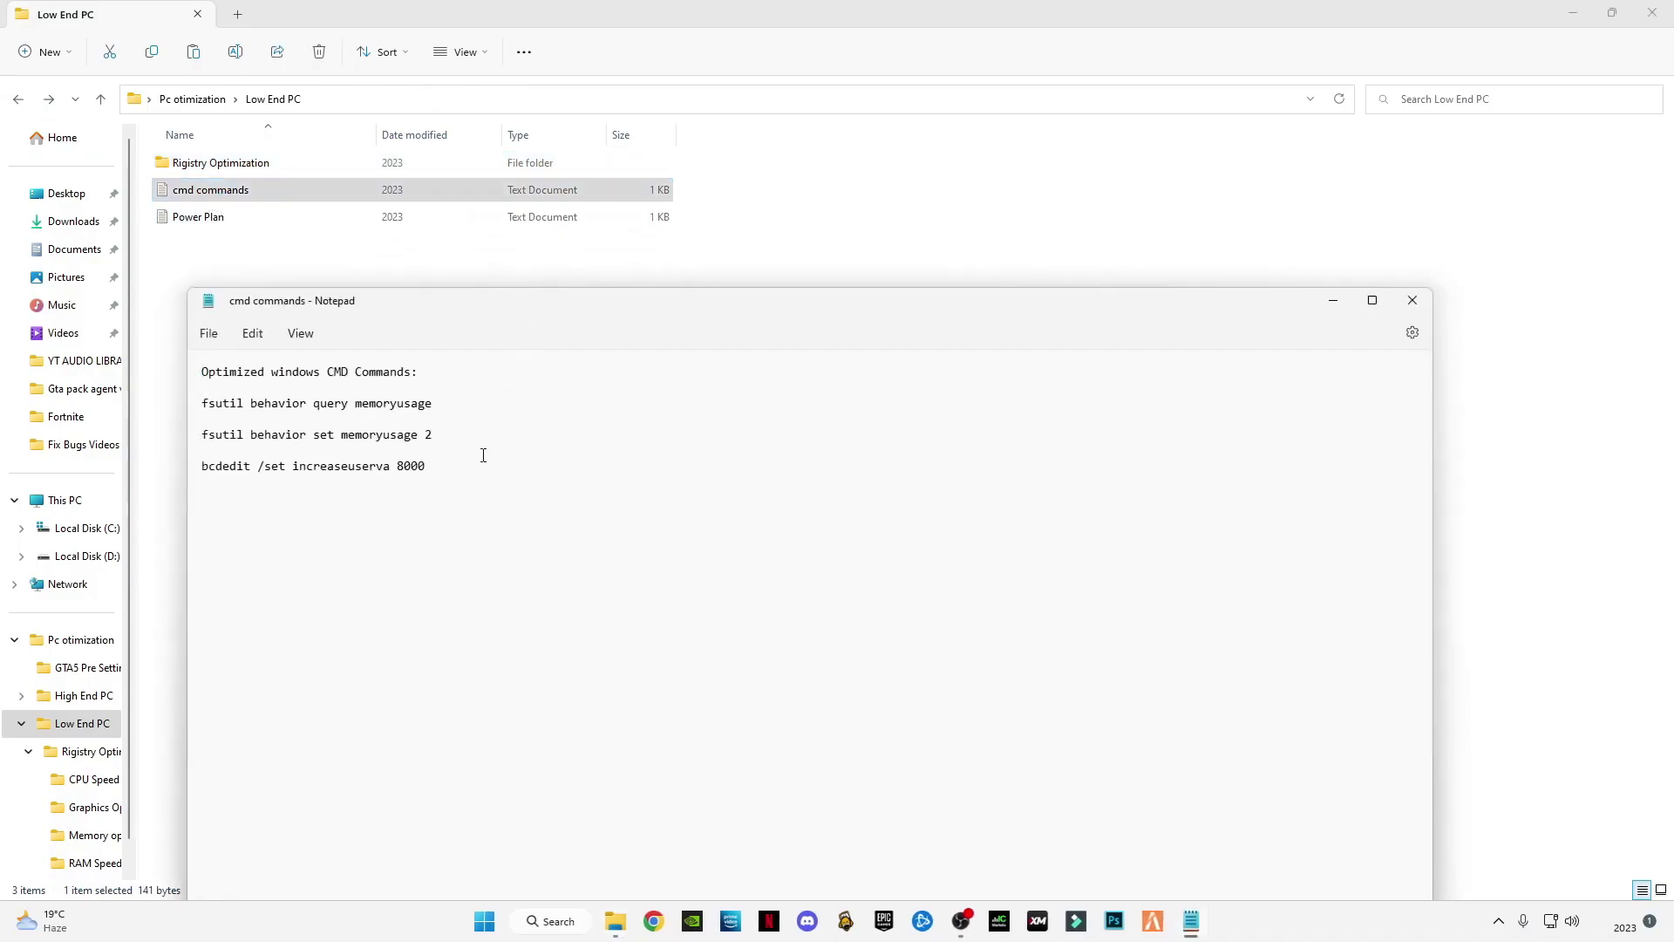
triple_click(311, 455)
drag(311, 453, 209, 406)
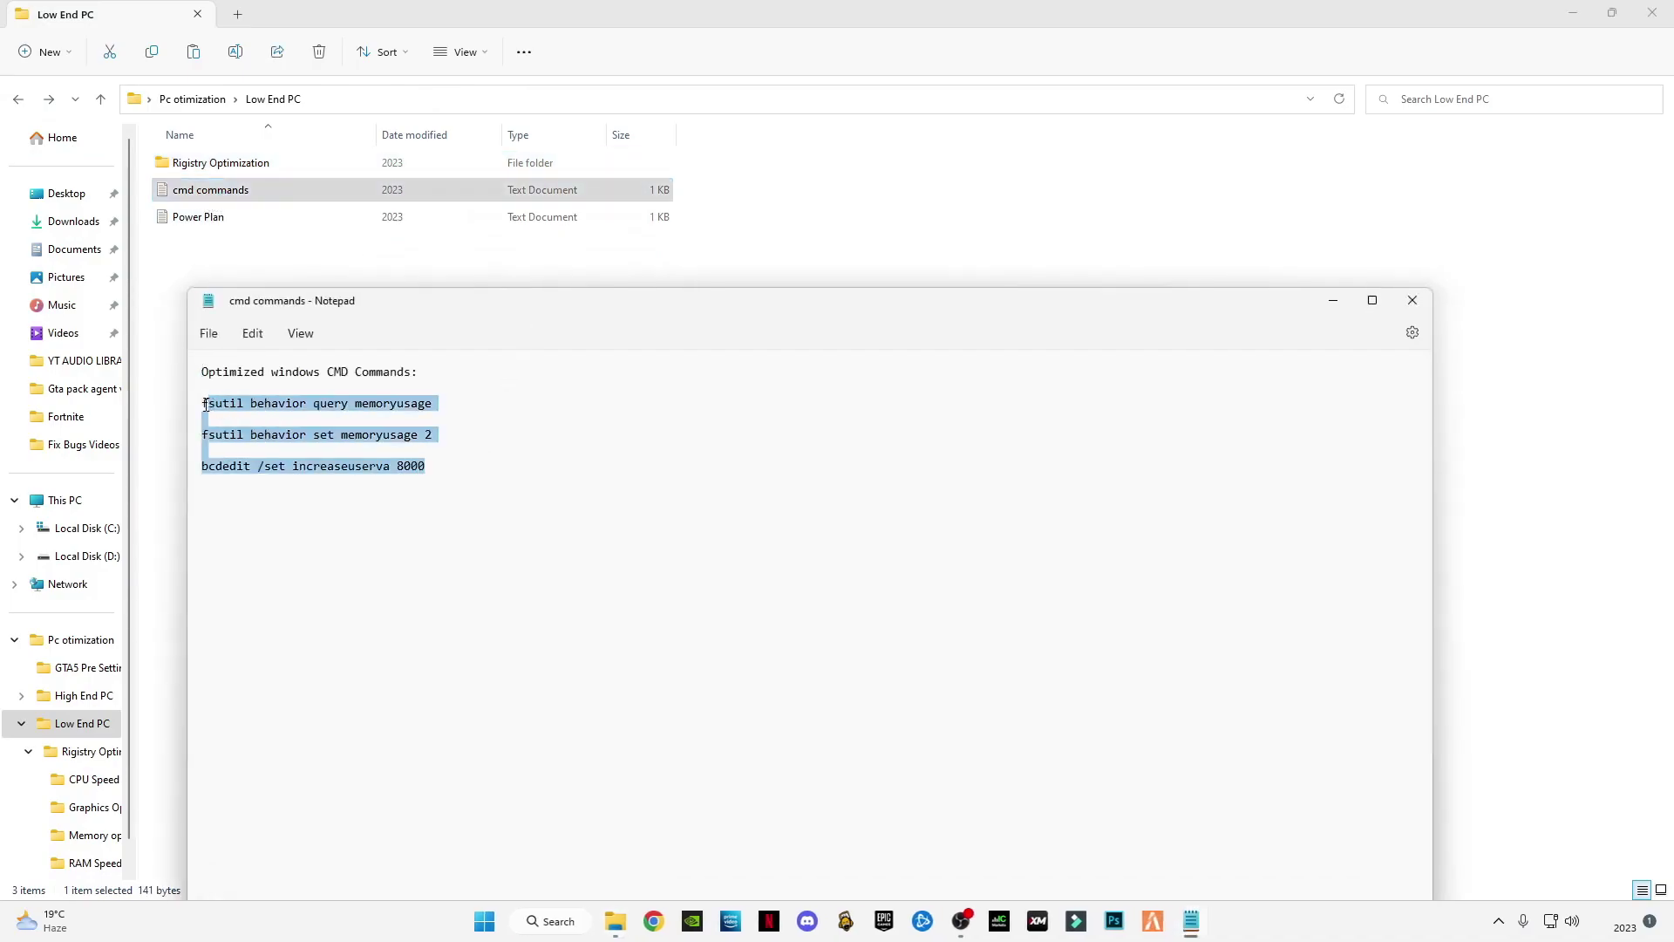
right_click(215, 409)
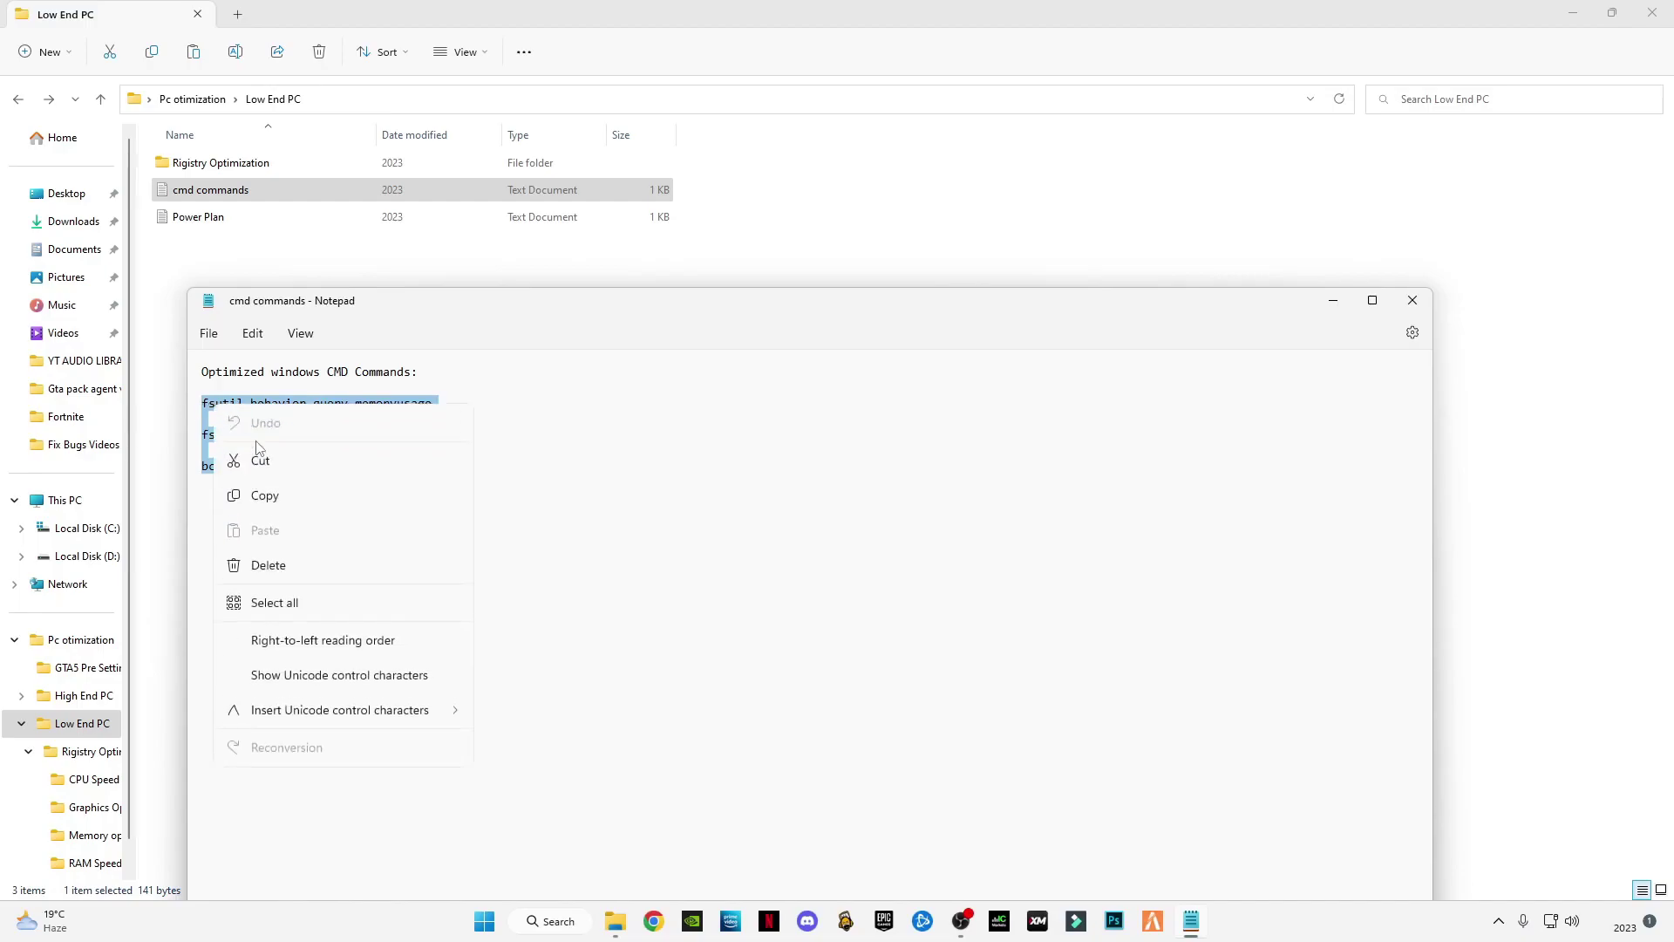
click(262, 495)
Run fsutil memoryusage 2 and bcdedit increaseuserva 8000 in an admin Command Prompt, then exit
click(553, 925)
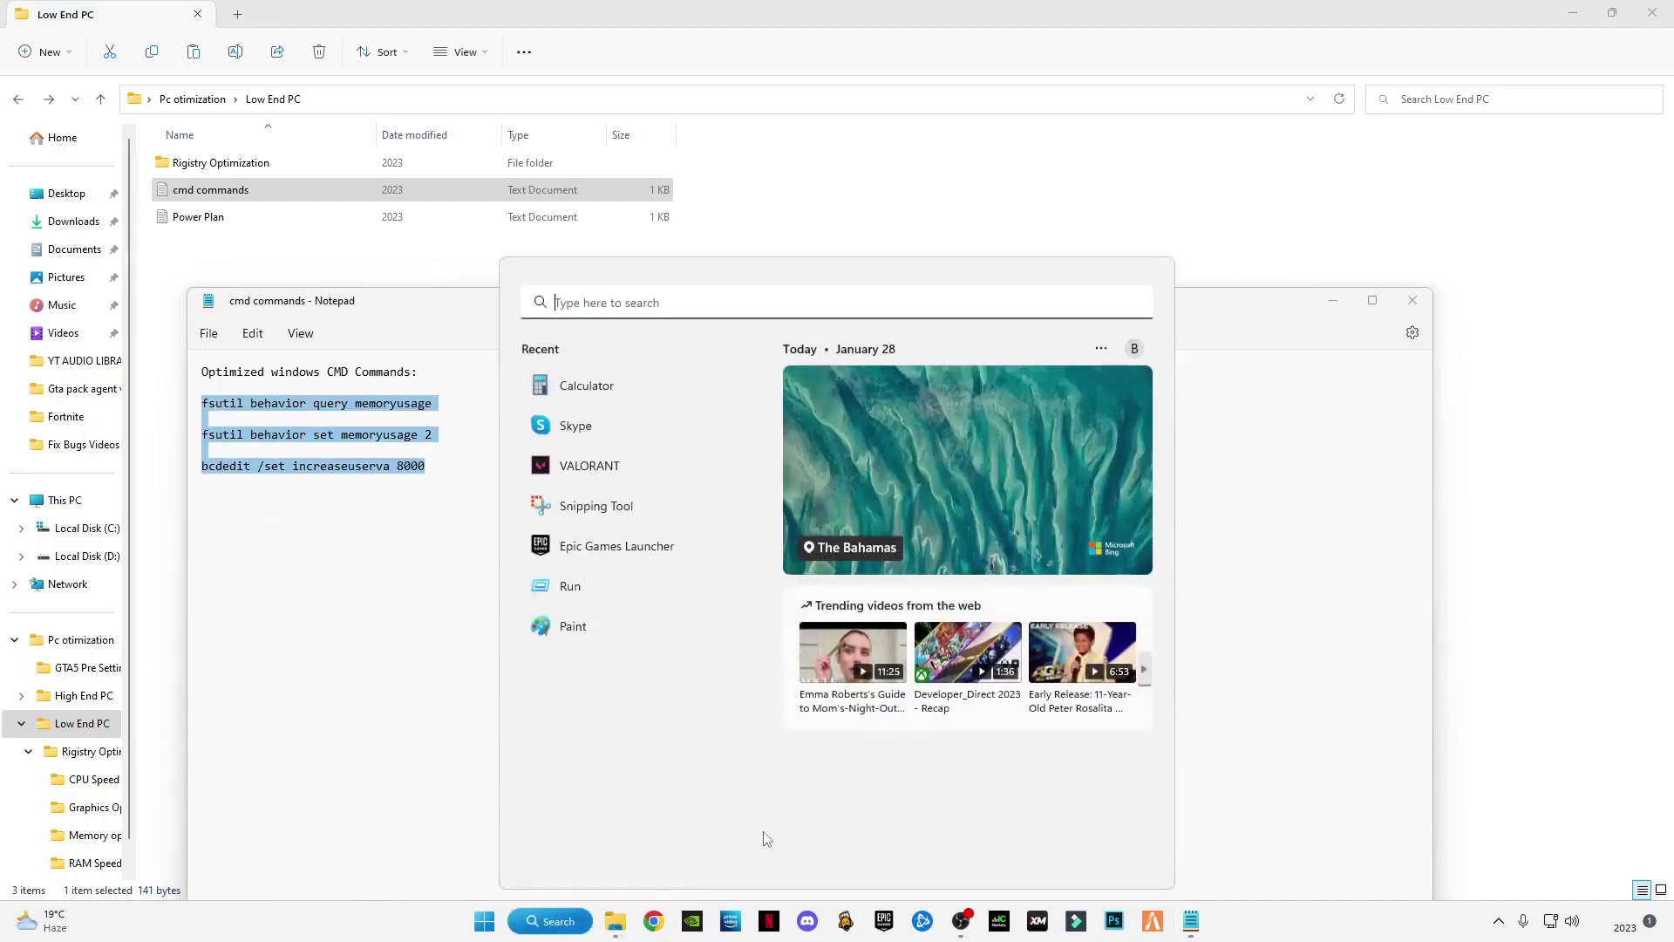
text(cmd)
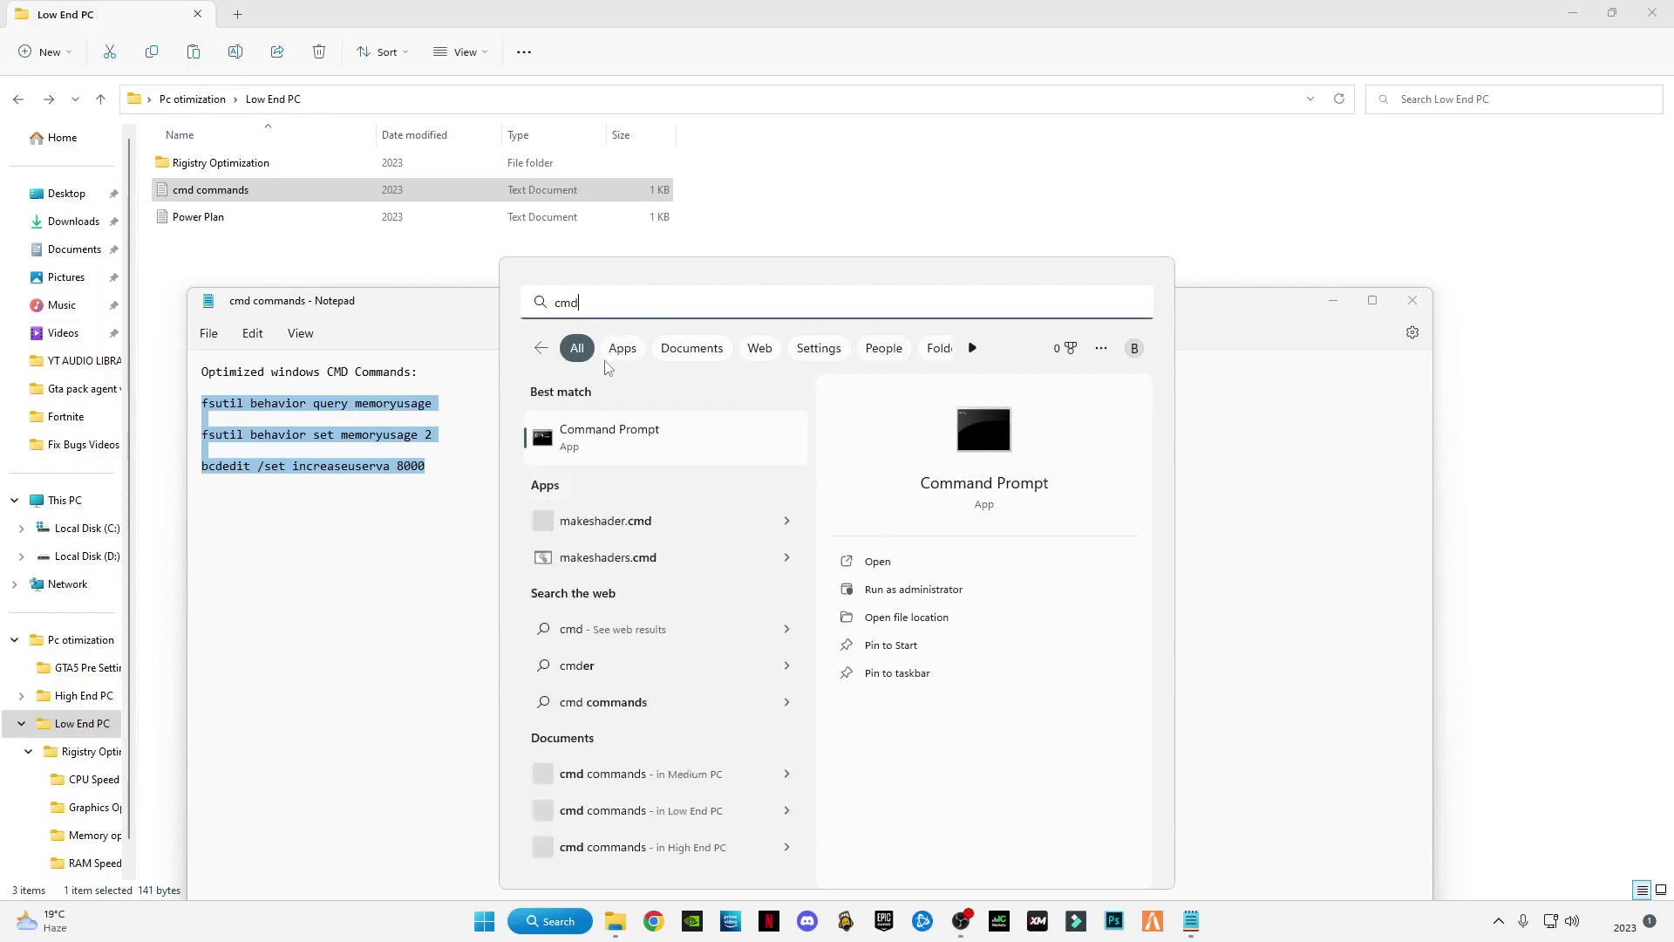
right_click(609, 440)
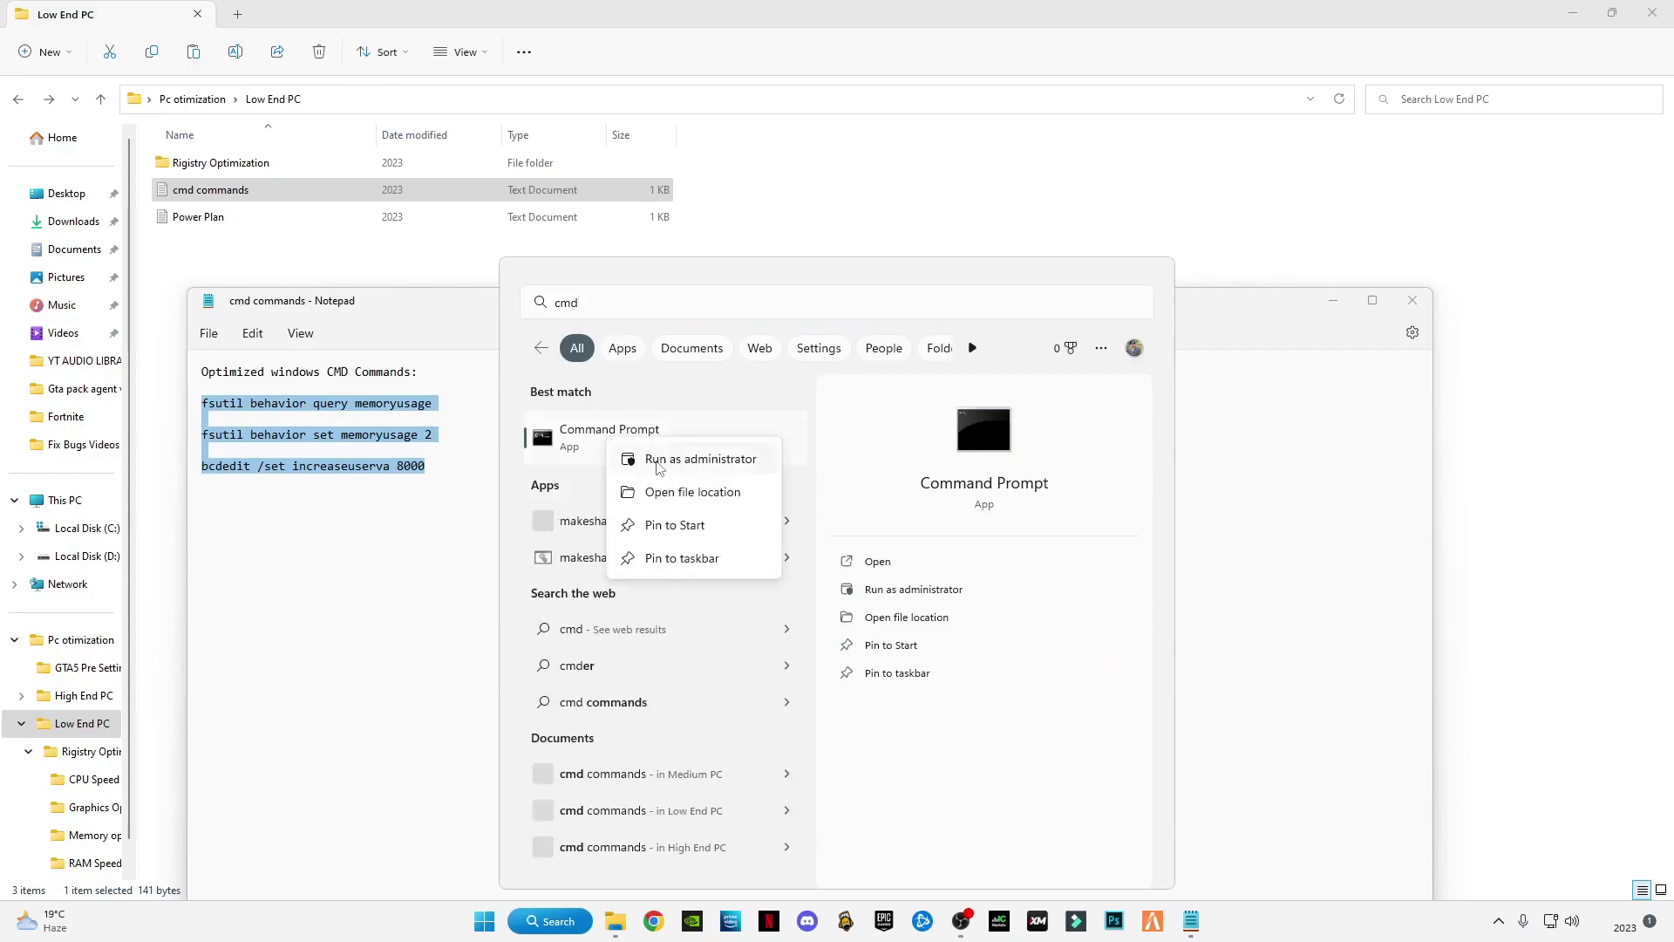
click(658, 465)
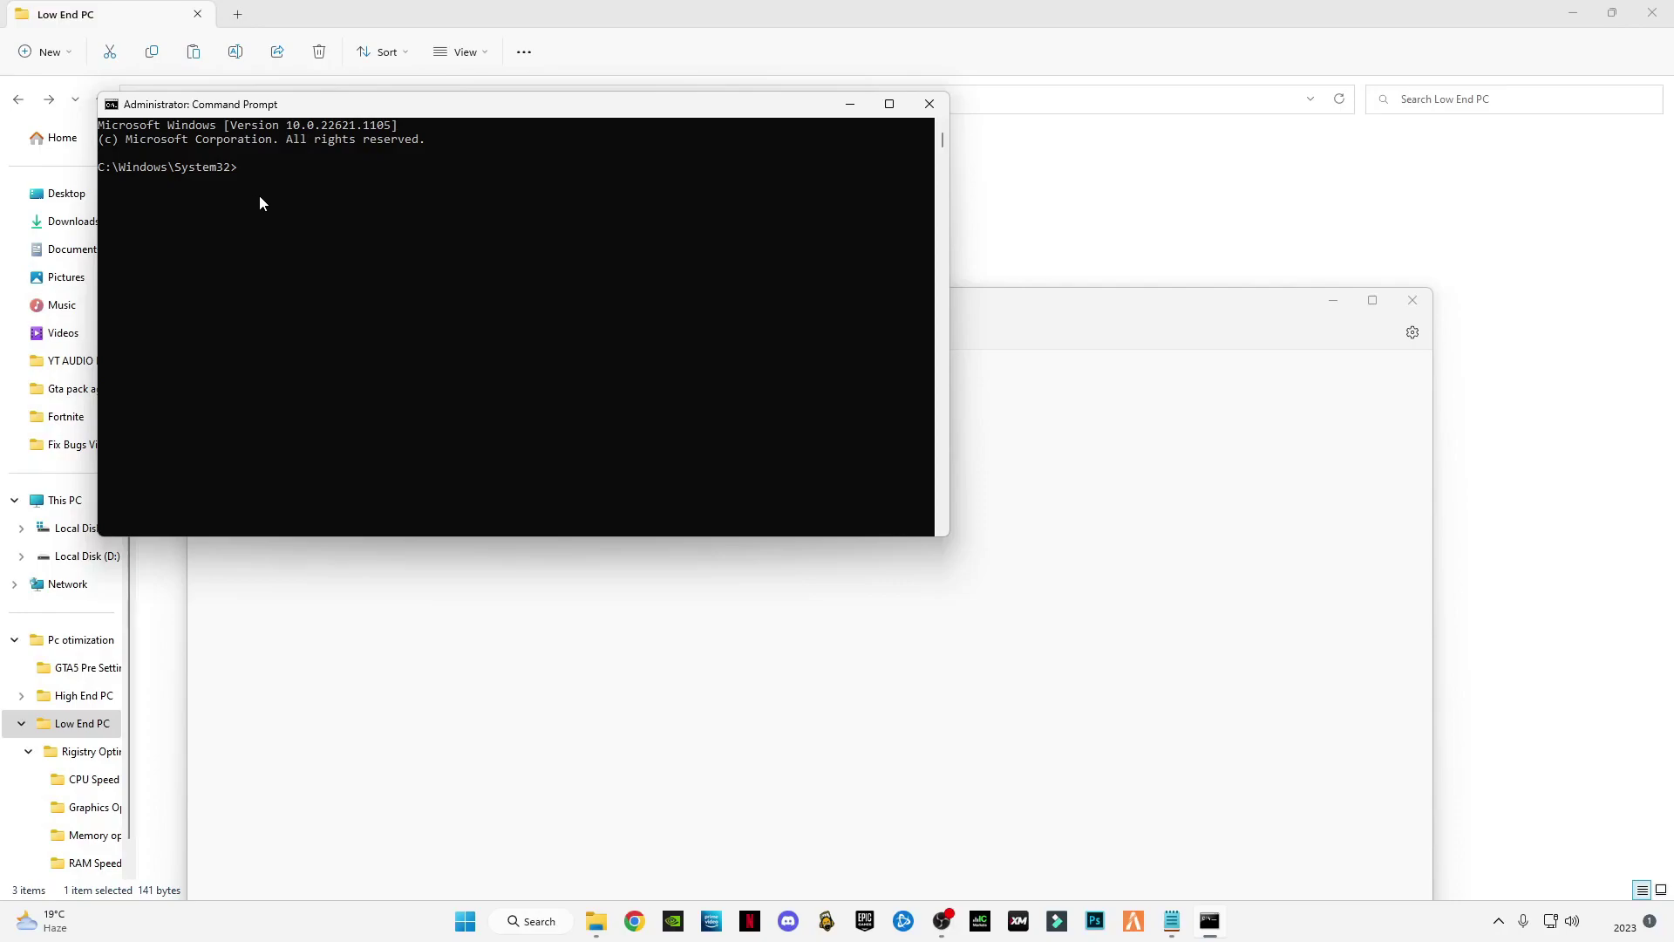
key(ctrl+v)
key(Return)
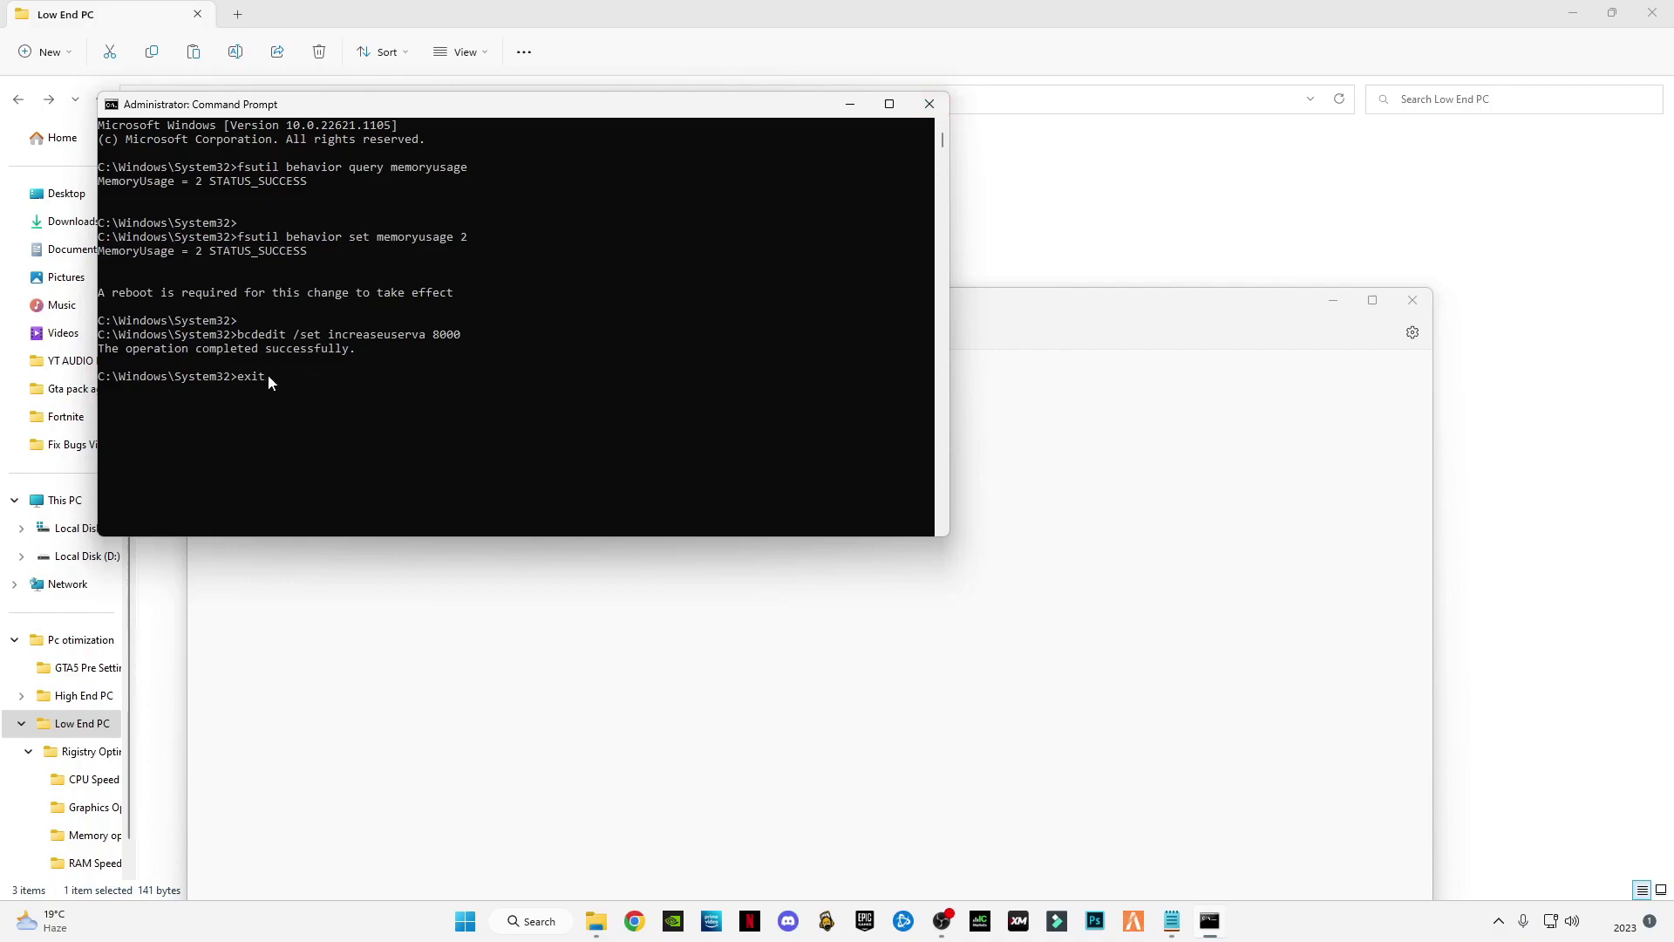
key(Return)
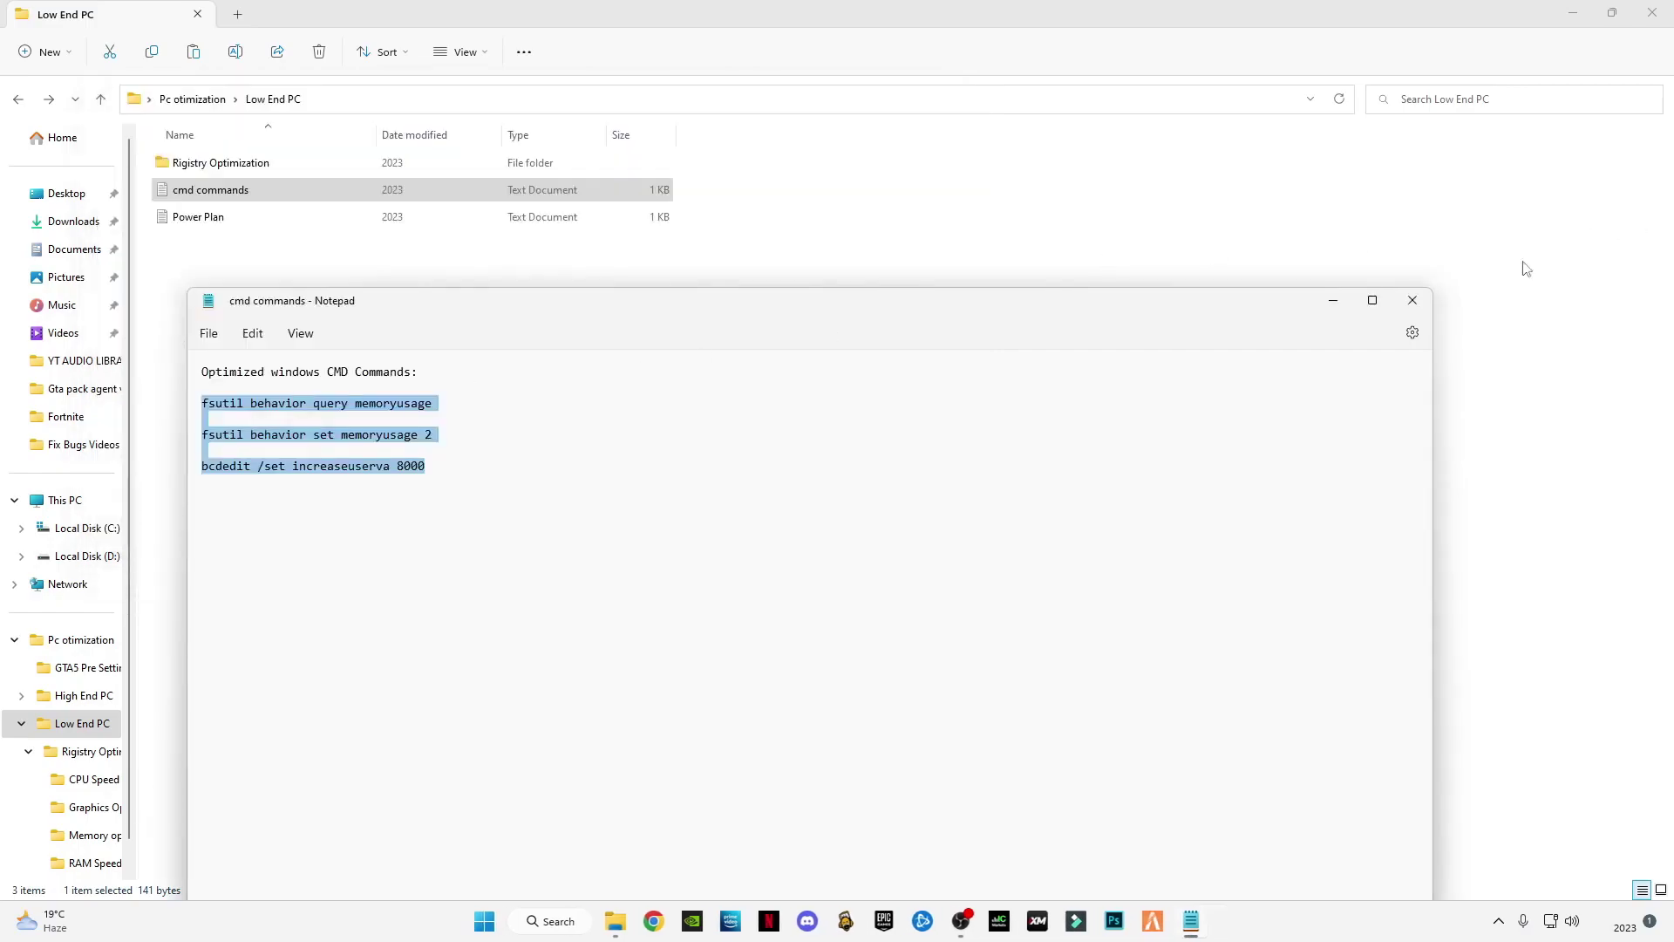
Close the cmd commands note and copy the powercfg line from the Power Plan notes
click(1411, 300)
click(286, 352)
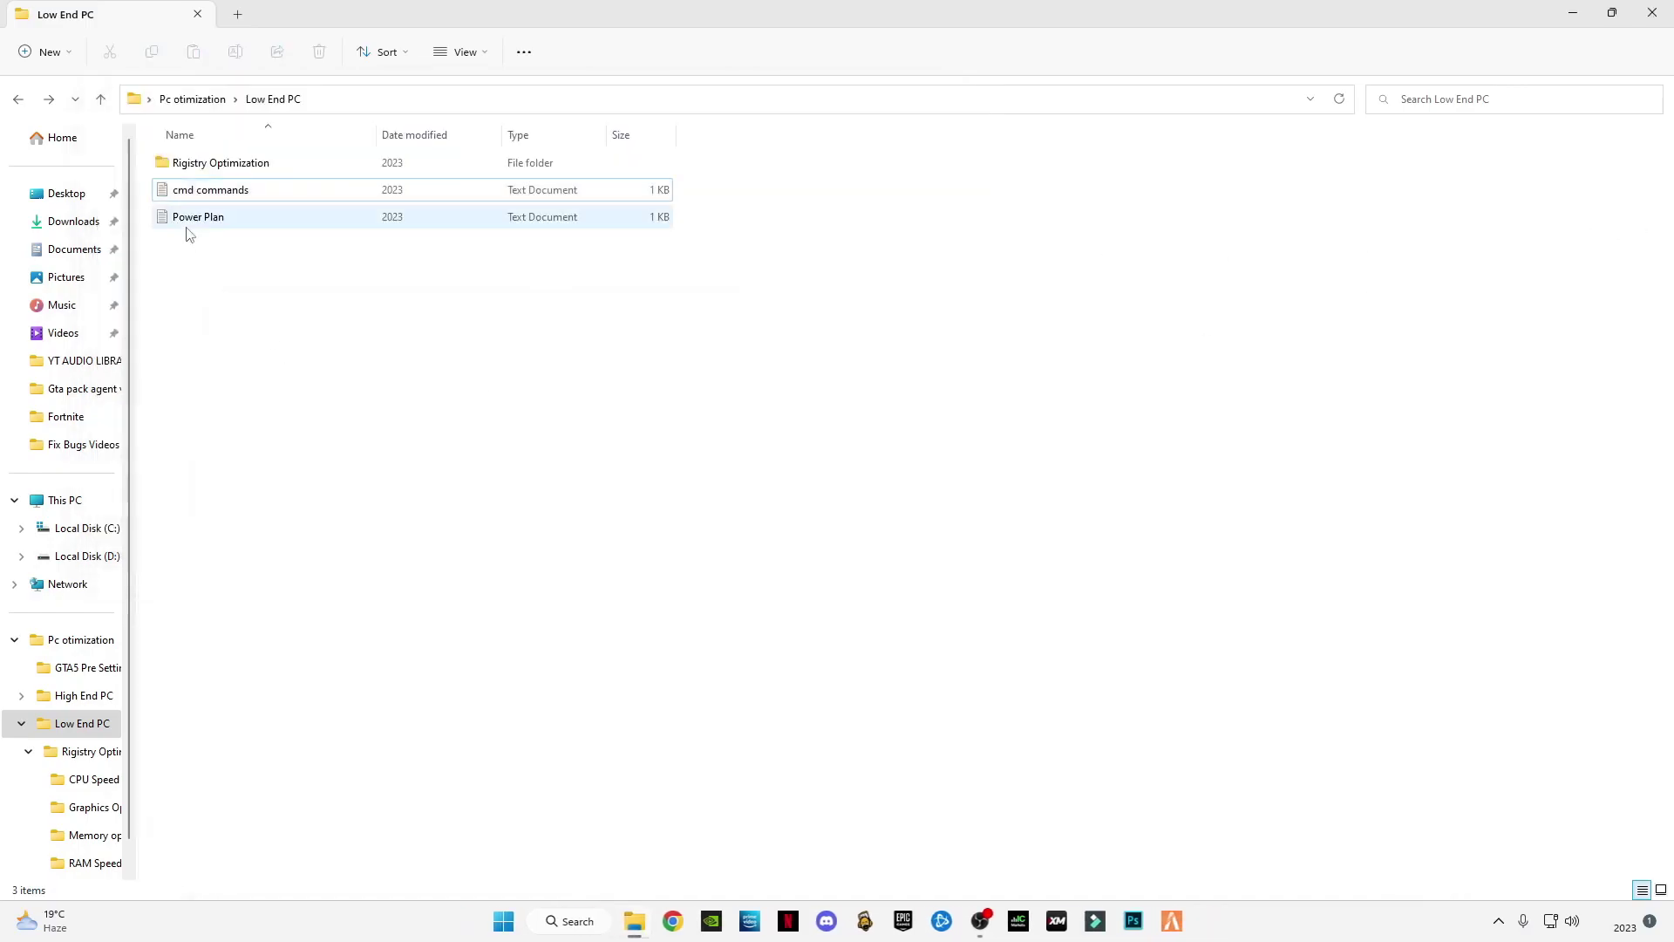
double_click(192, 227)
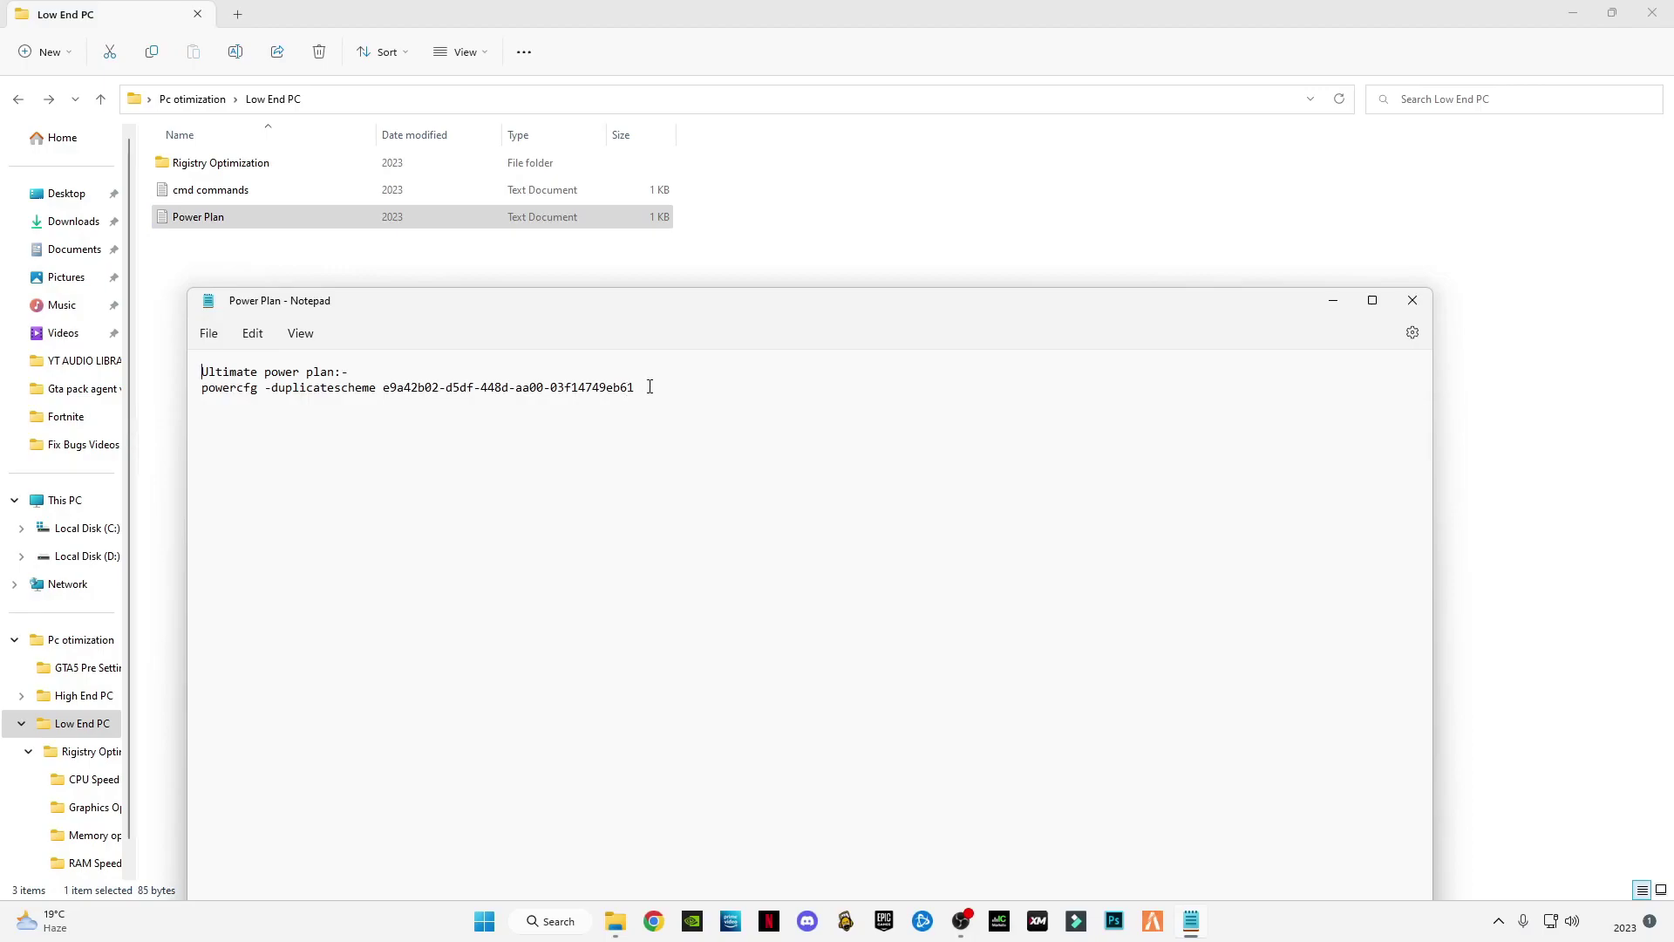
drag(649, 387, 200, 387)
right_click(233, 395)
click(313, 482)
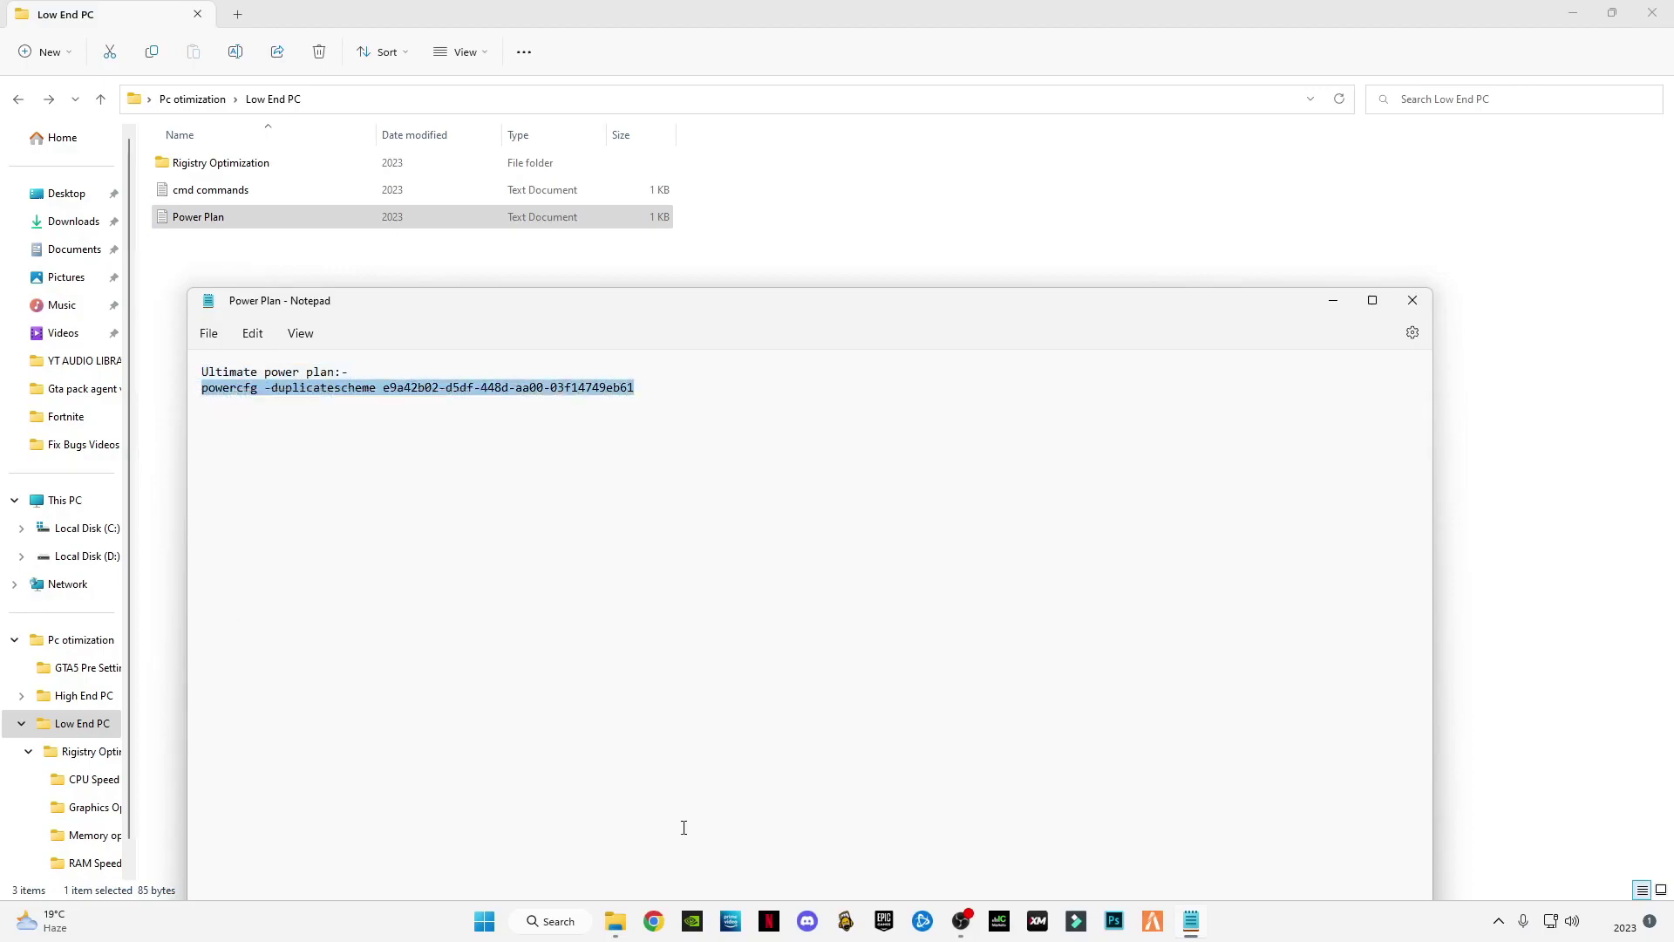
Run the Ultimate Performance powercfg command in Command Prompt, exit, and close the notes
click(569, 923)
text(cmd)
click(631, 442)
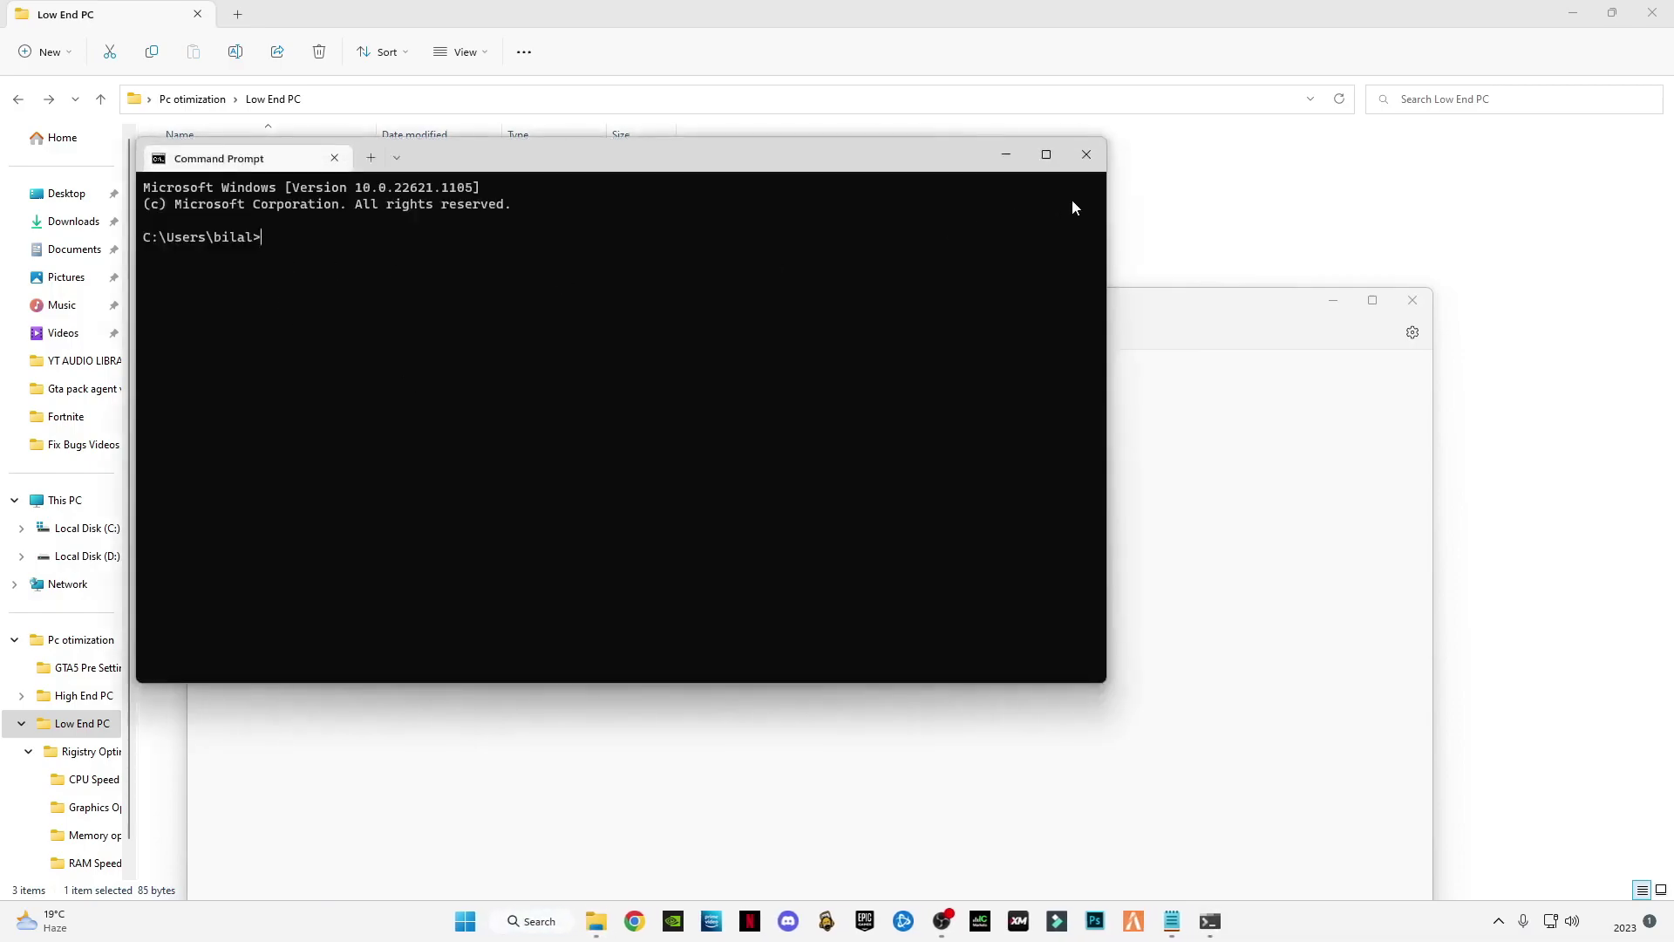
click(1086, 154)
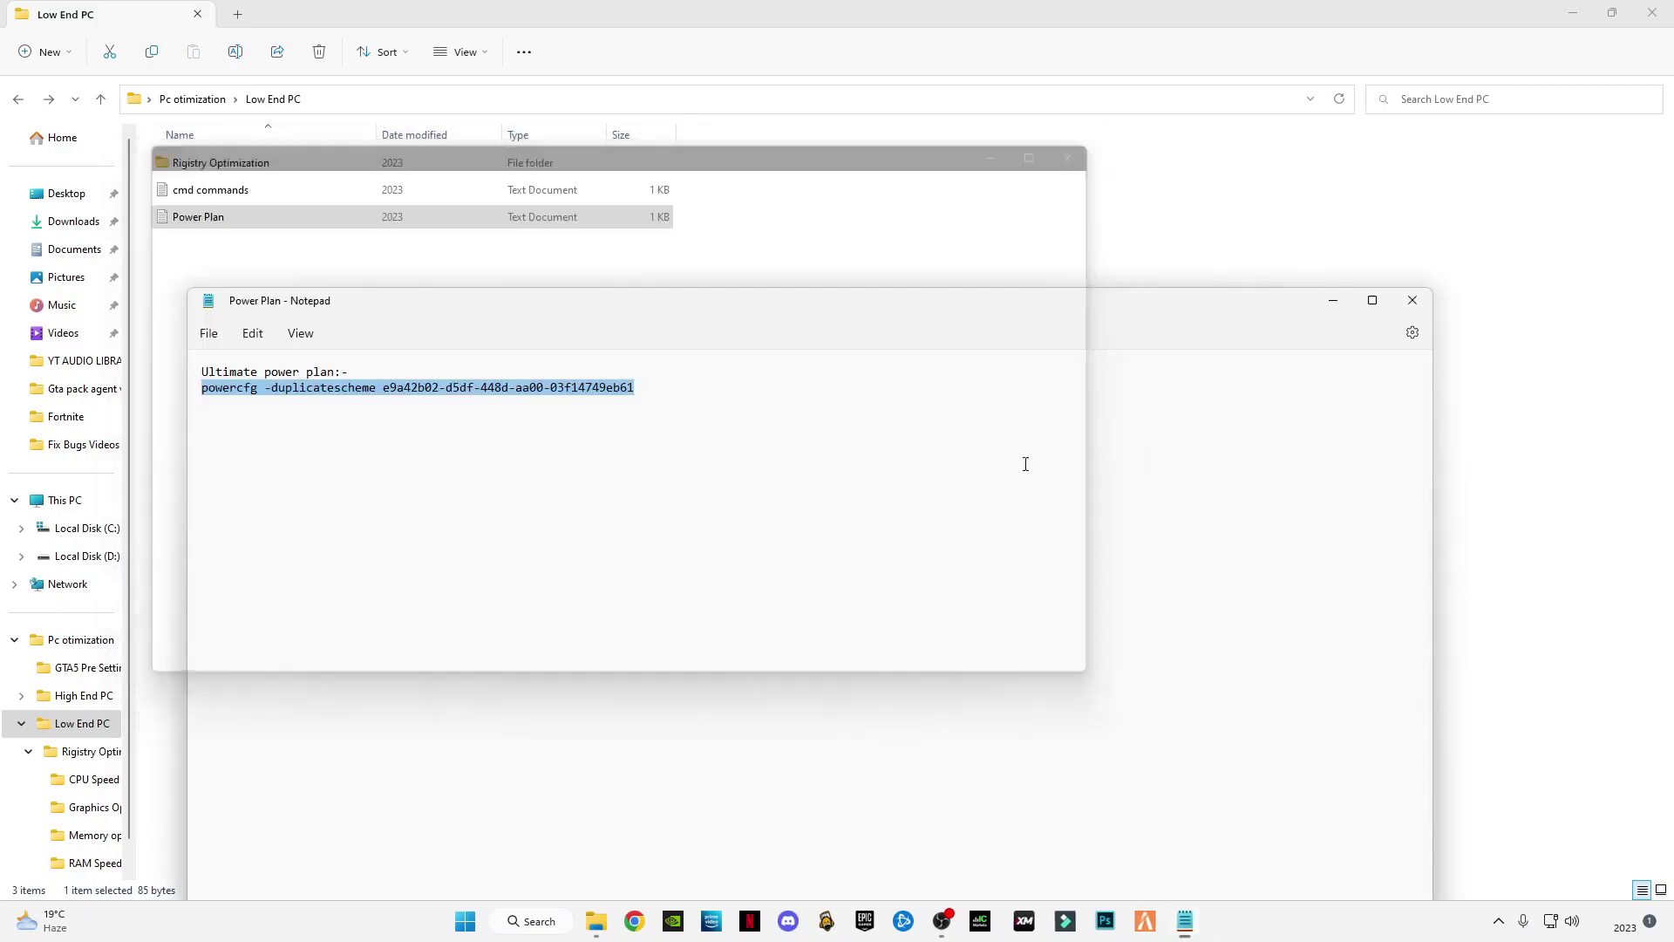
click(575, 921)
text(c)
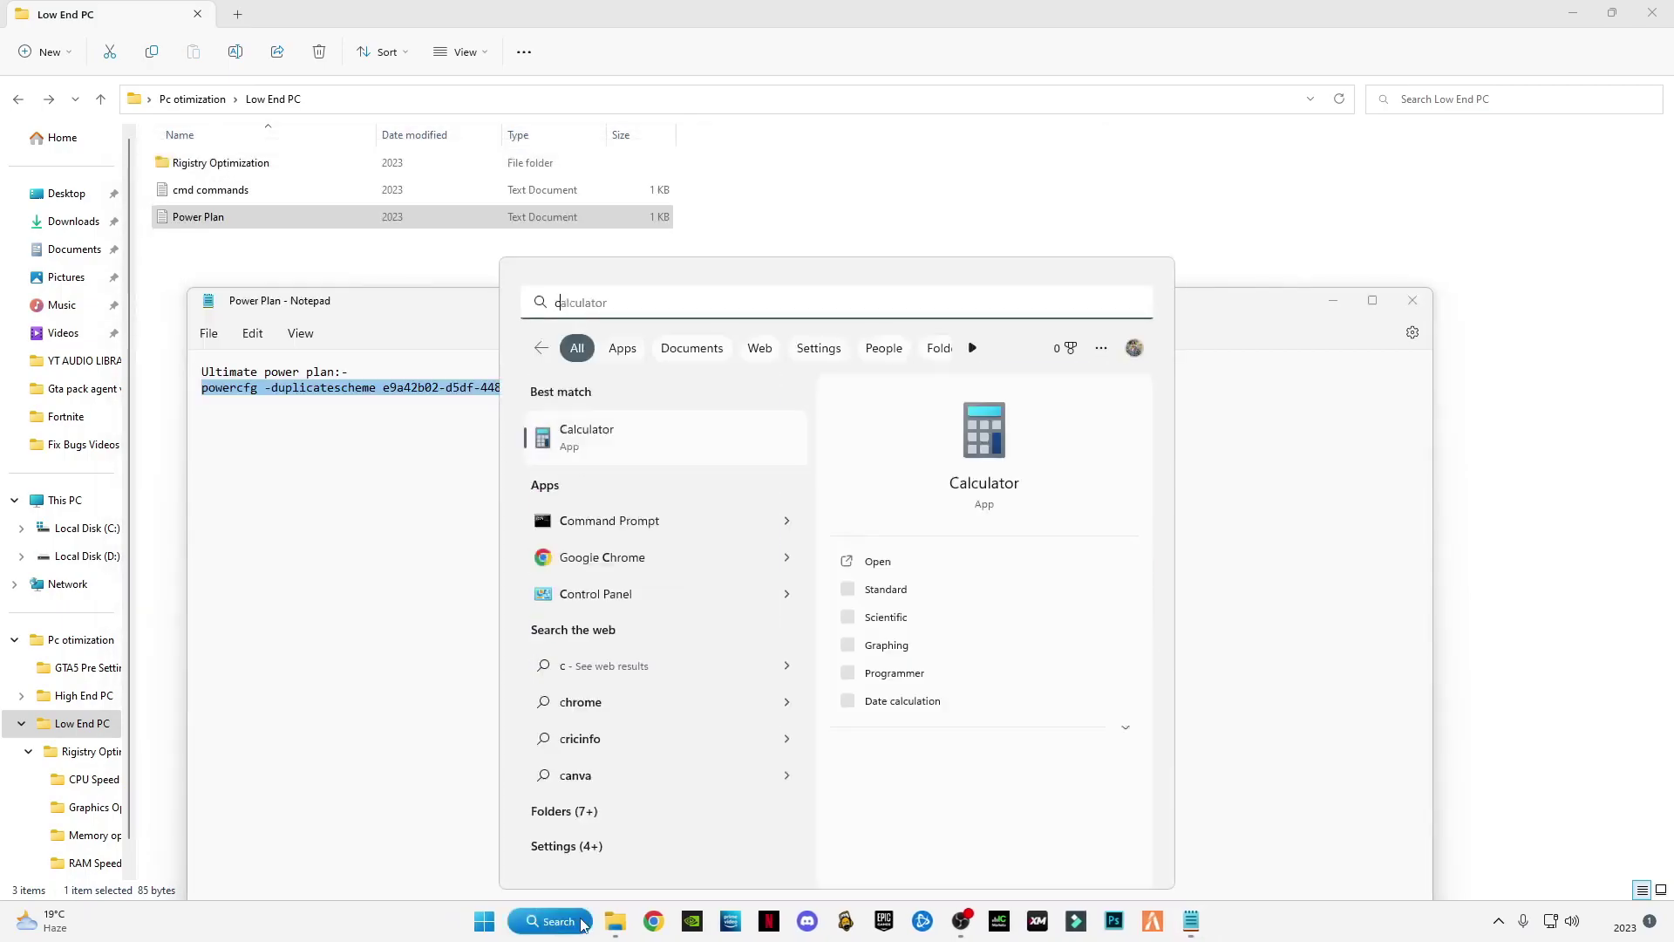
text(m)
right_click(595, 455)
key(Escape)
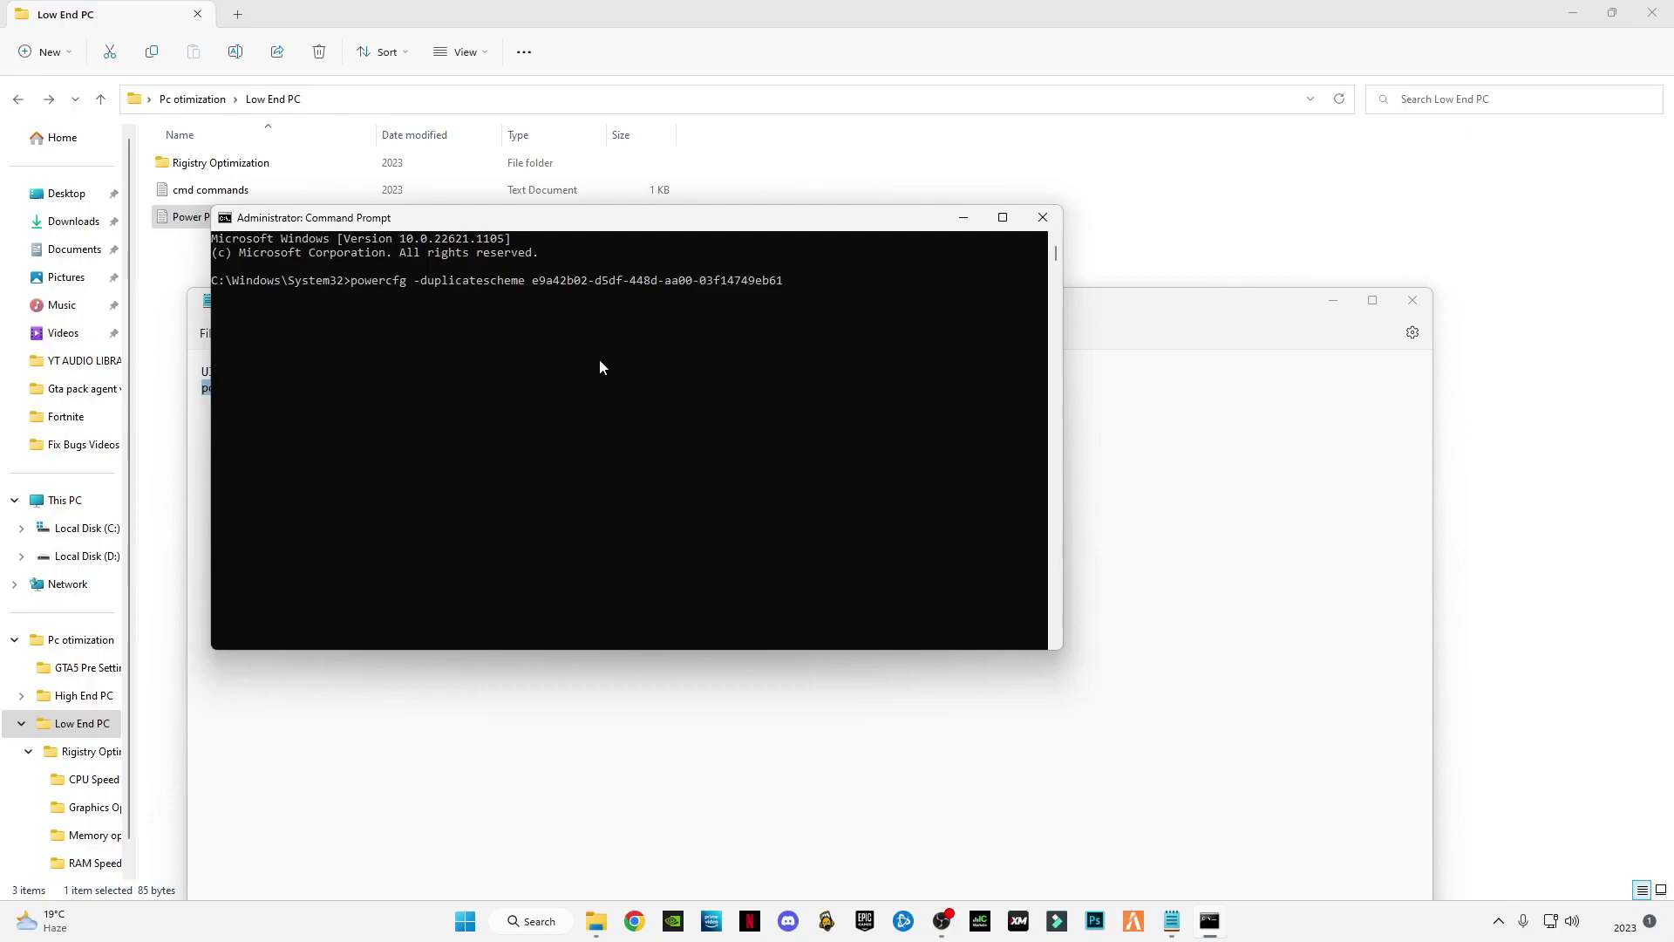
key(Return)
text(exit)
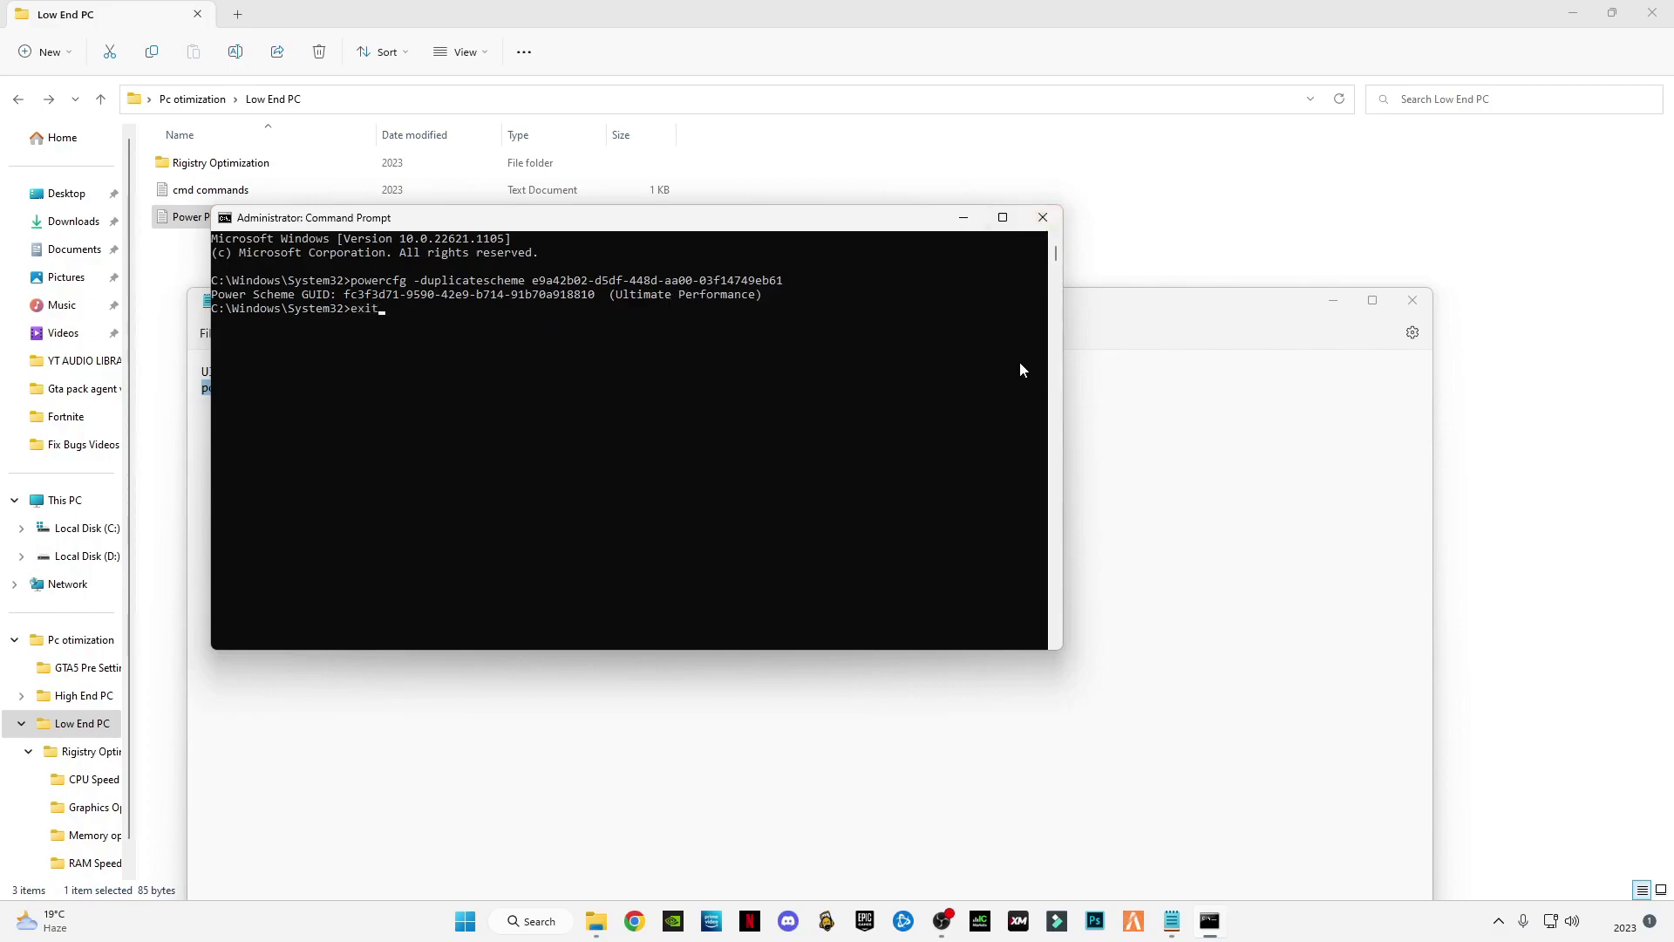
key(Return)
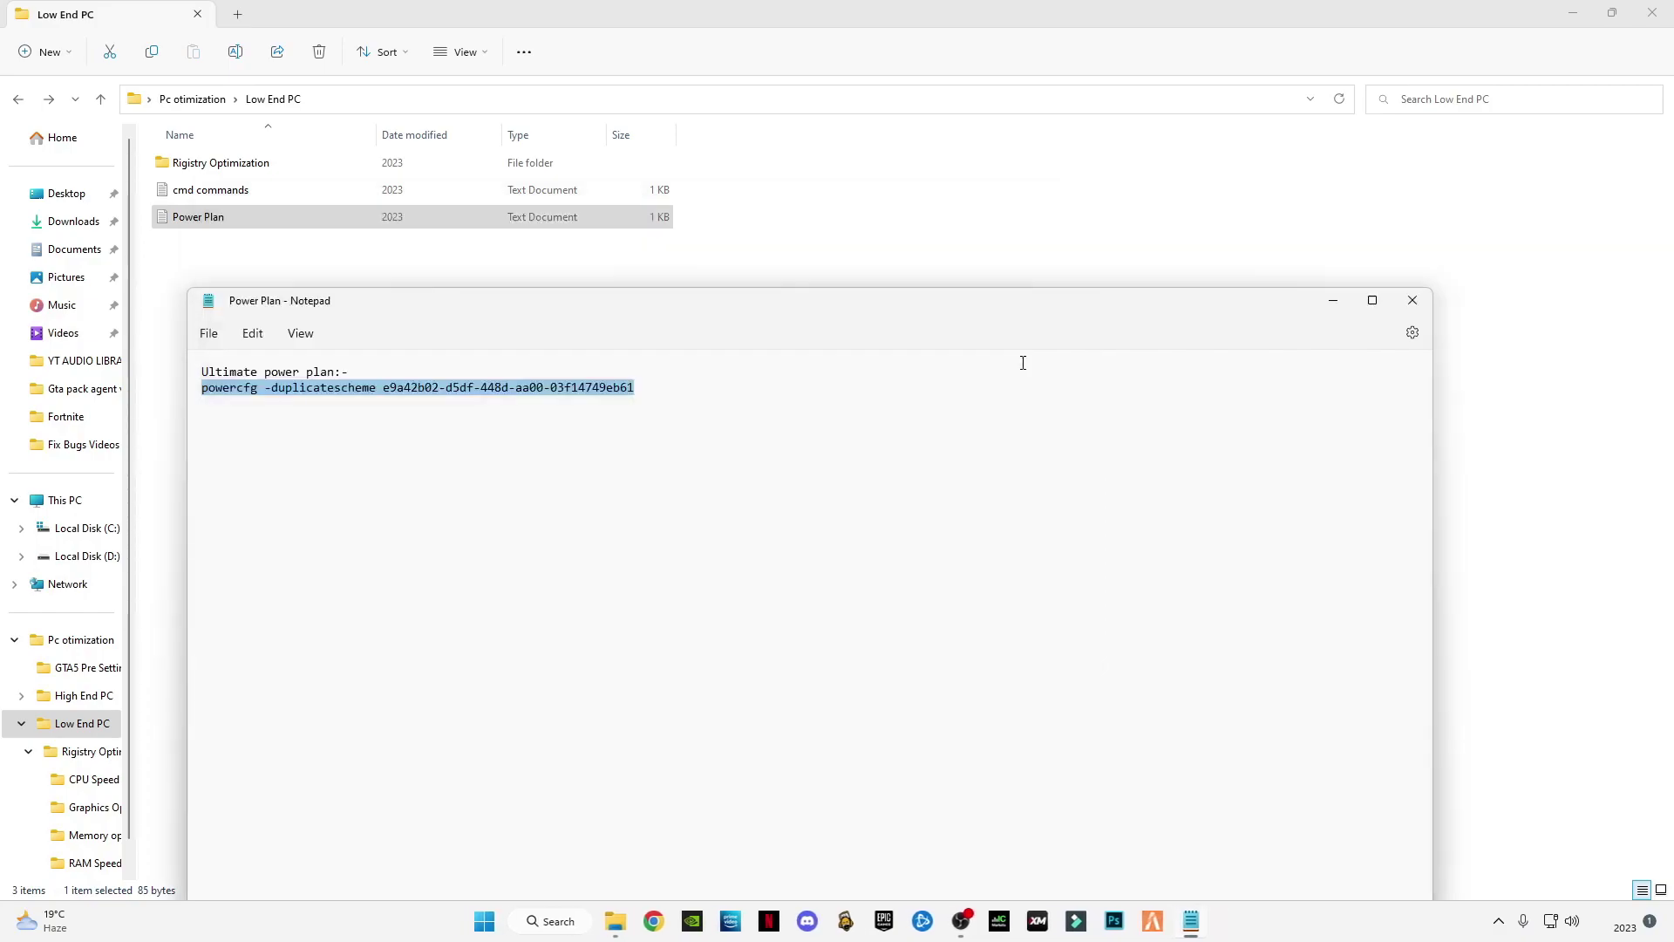
click(1412, 299)
Copy settings.xml from the GTA5 Pre Settings file (LOW) folder
click(16, 100)
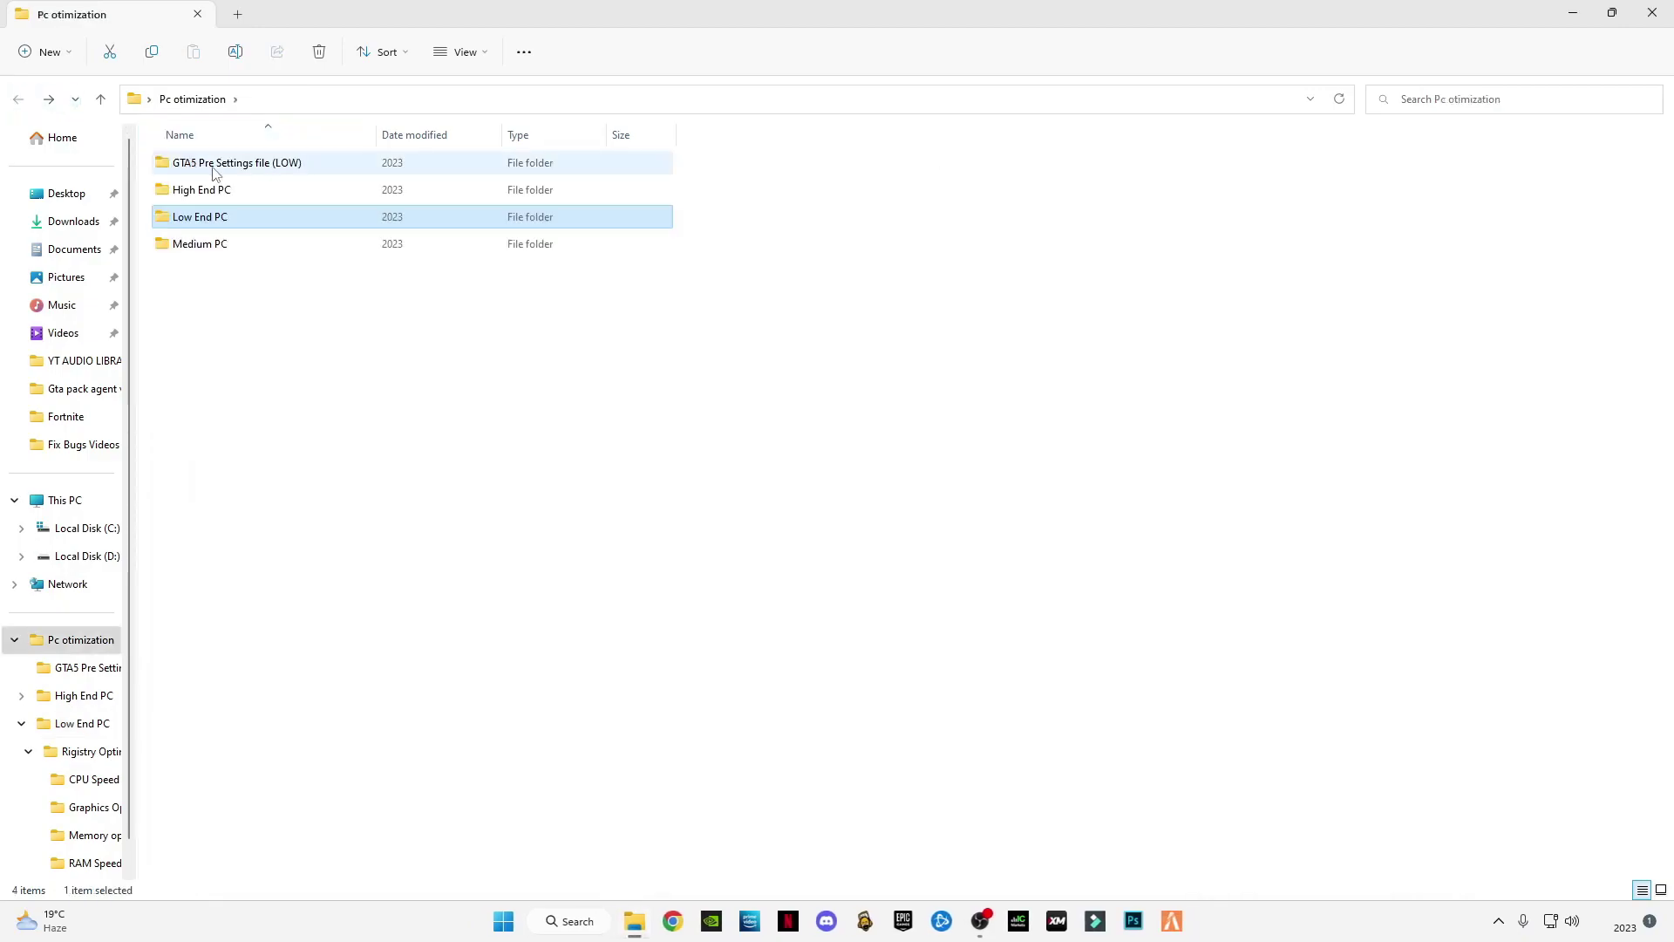
mouse_move(236, 162)
double_click(214, 173)
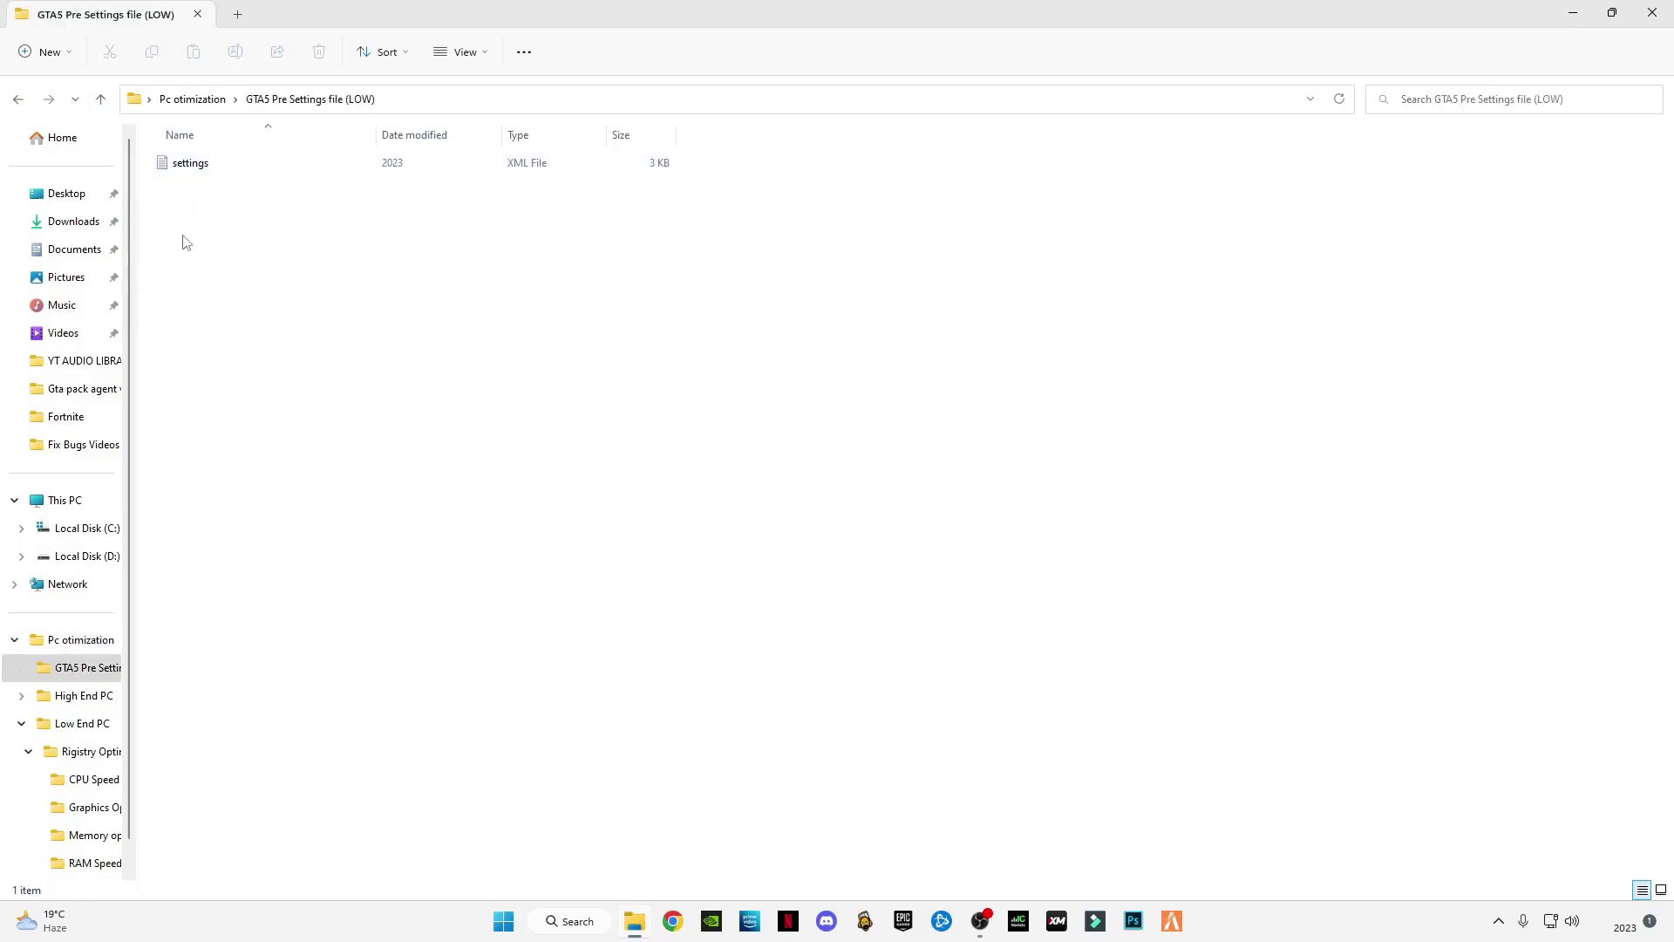
right_click(184, 166)
click(237, 184)
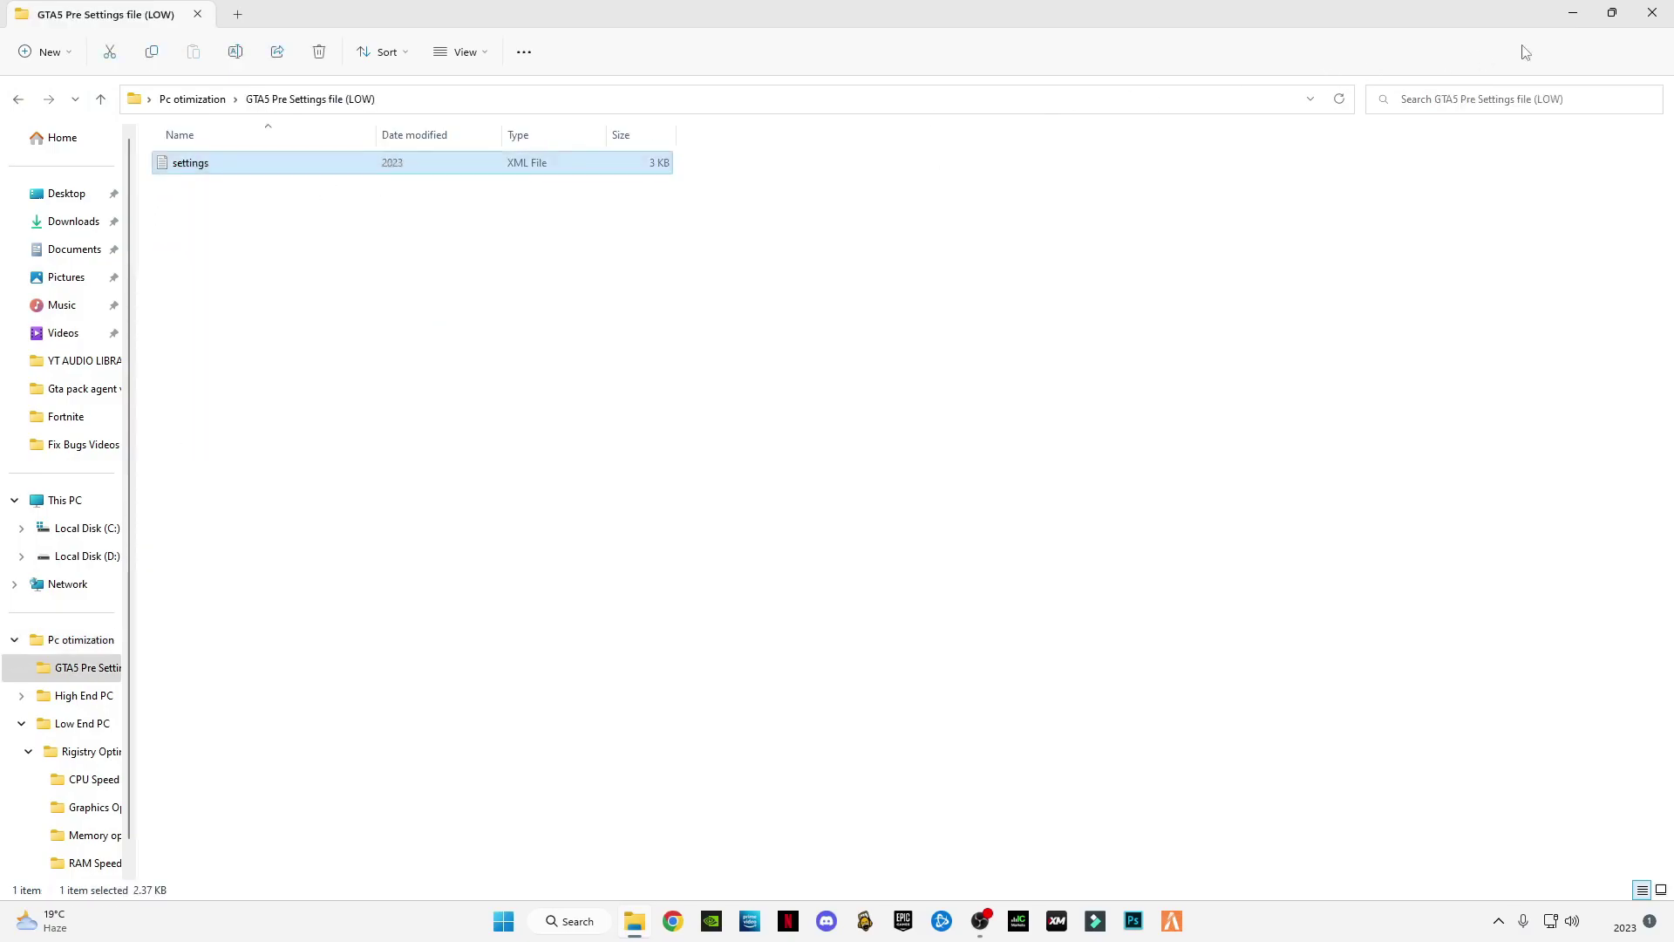
Paste it over settings.xml in Documents\Rockstar Games\GTA V, replacing it, and close Explorer
click(1573, 14)
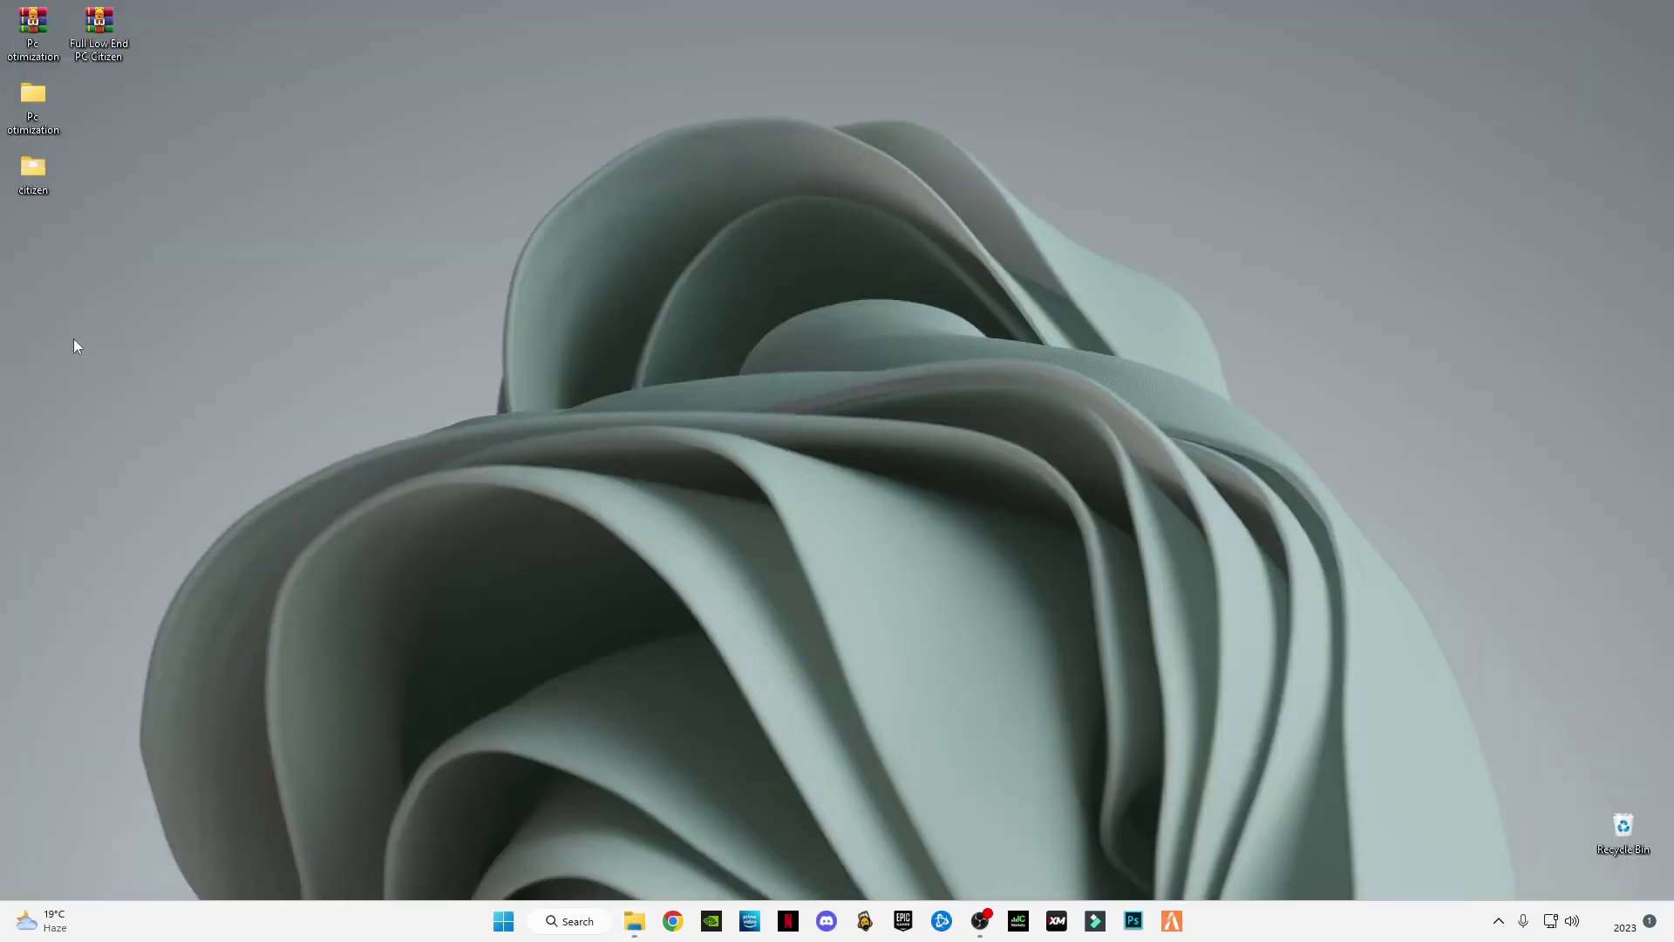
right_click(635, 921)
click(577, 818)
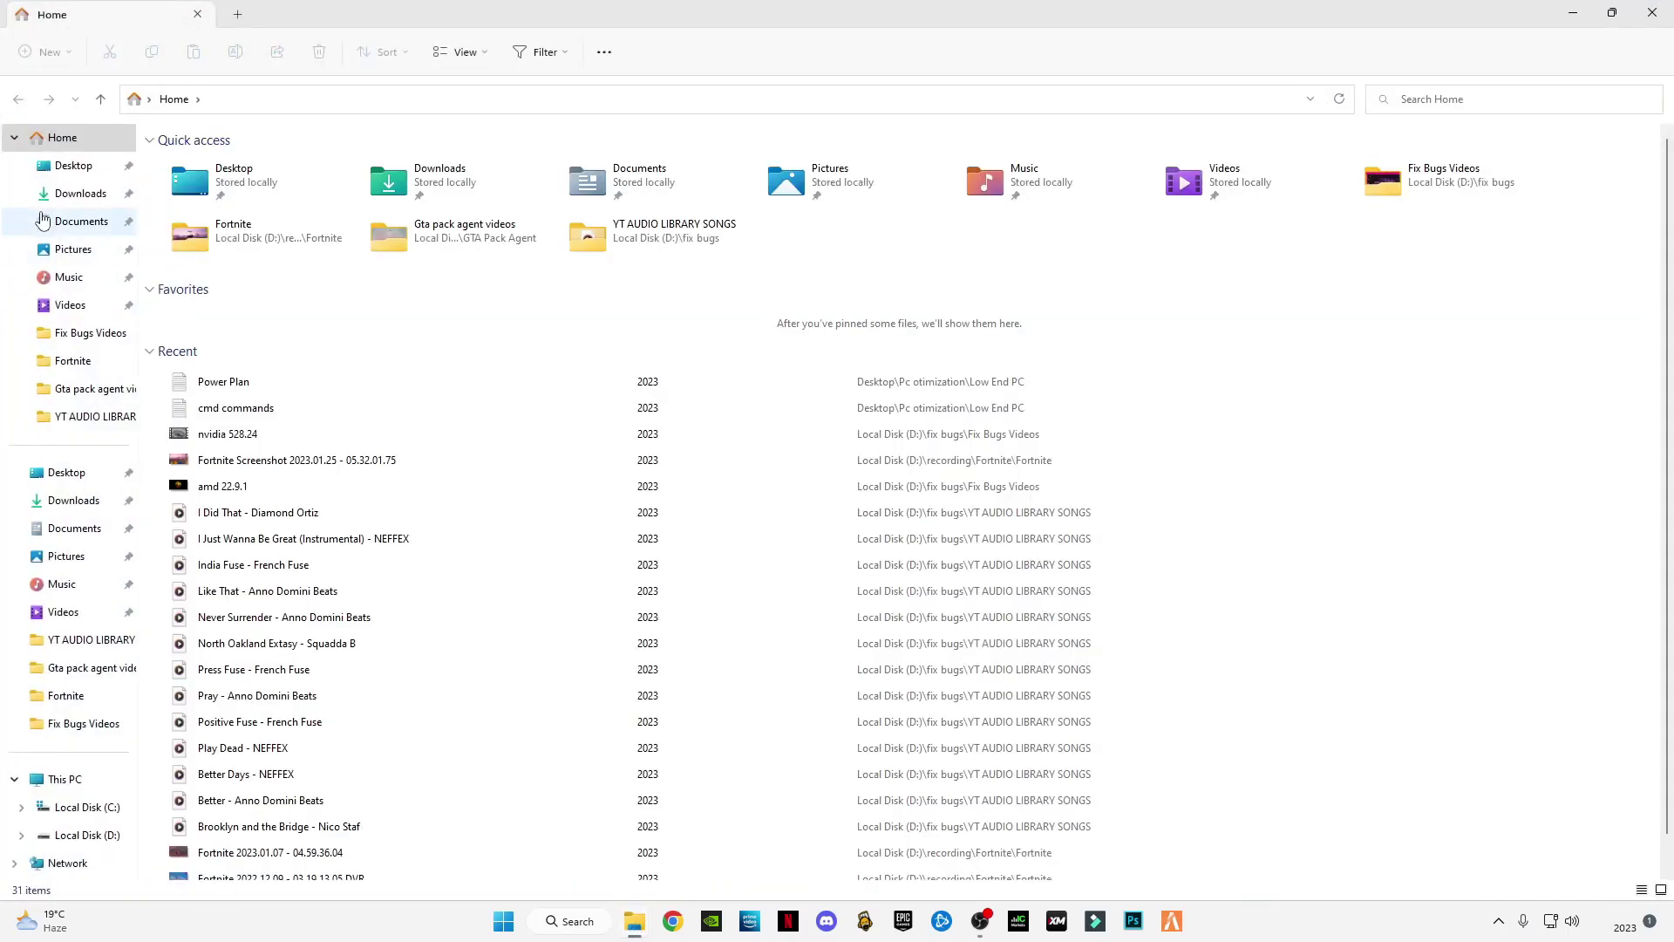
click(73, 220)
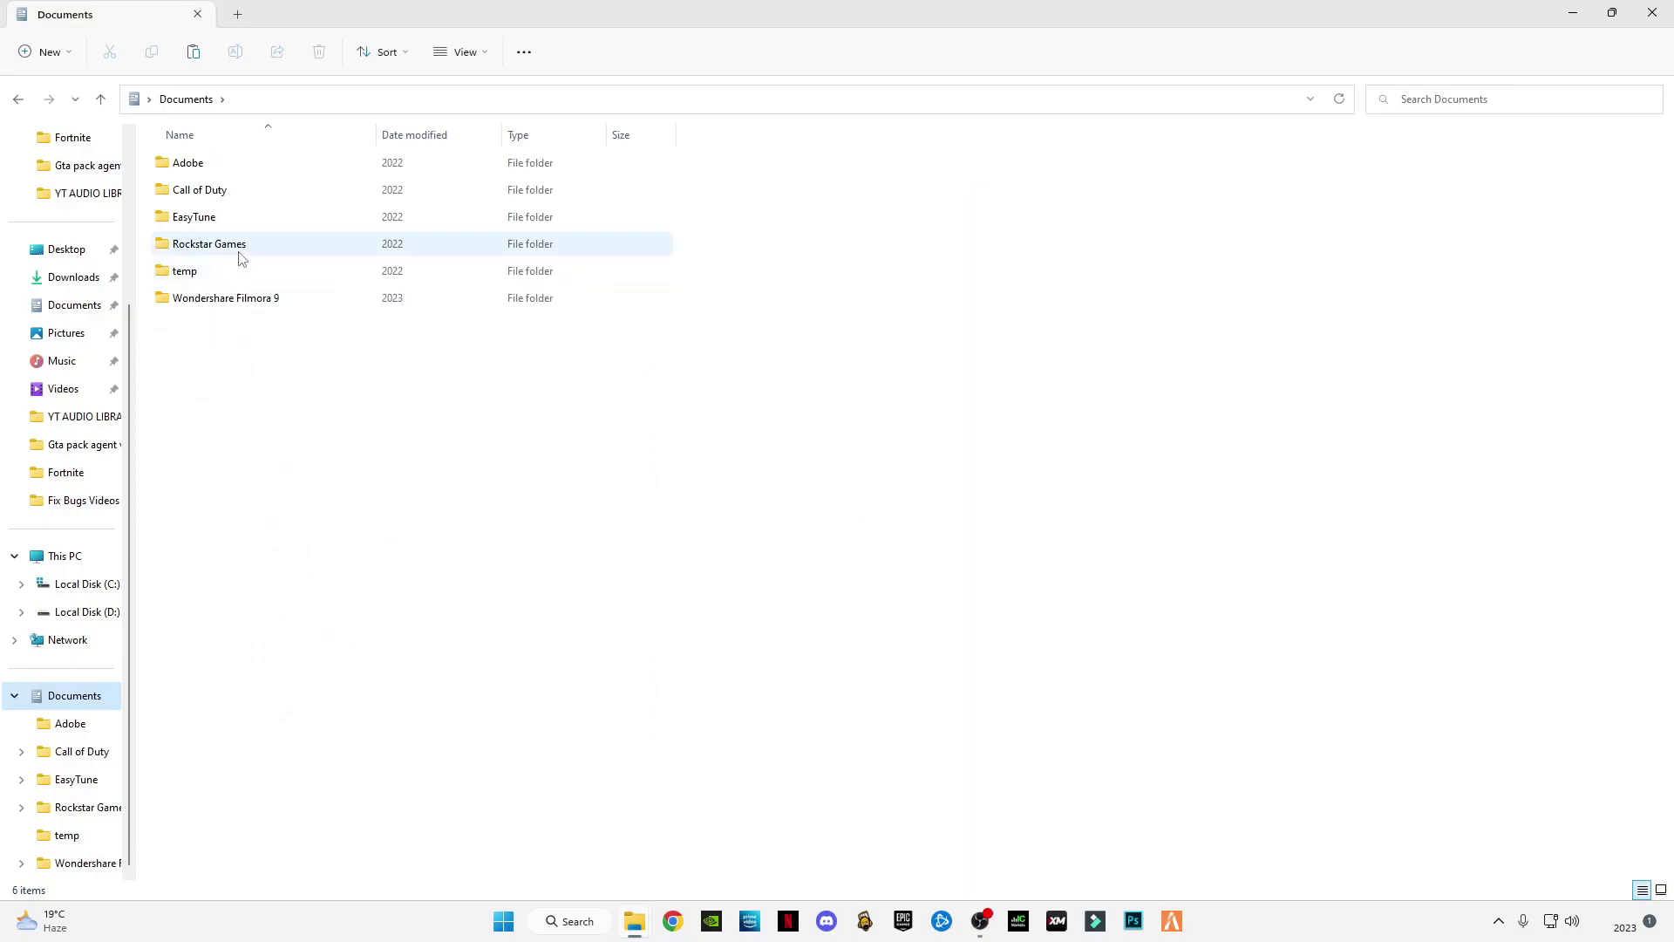
double_click(229, 246)
double_click(202, 162)
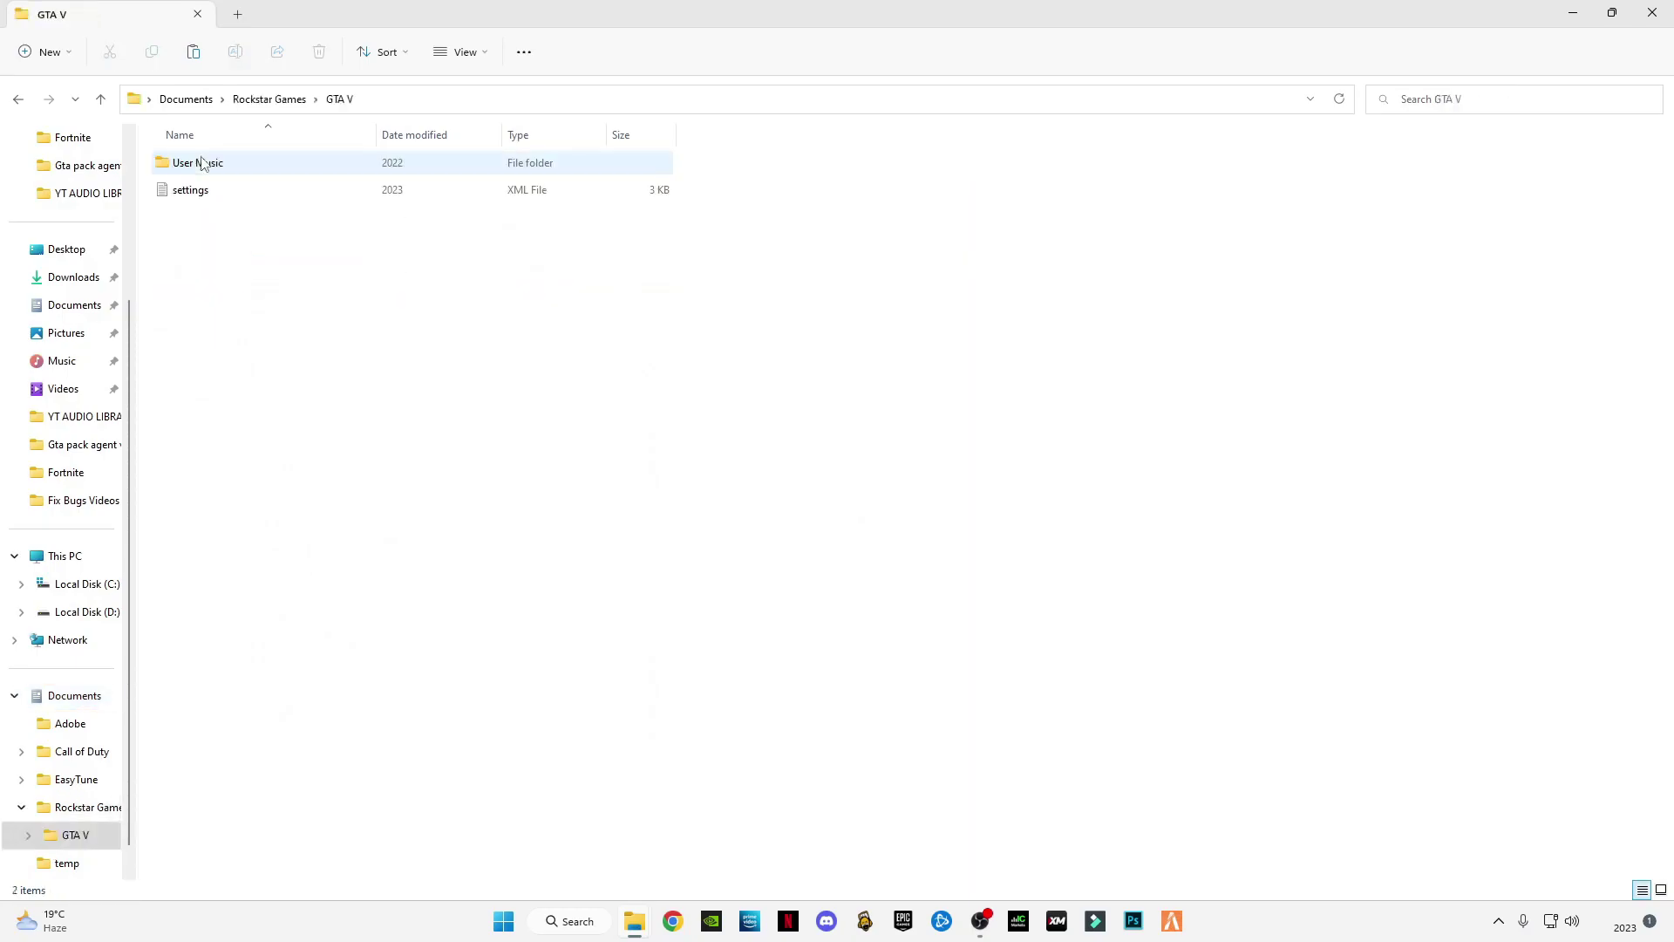
right_click(327, 321)
click(446, 593)
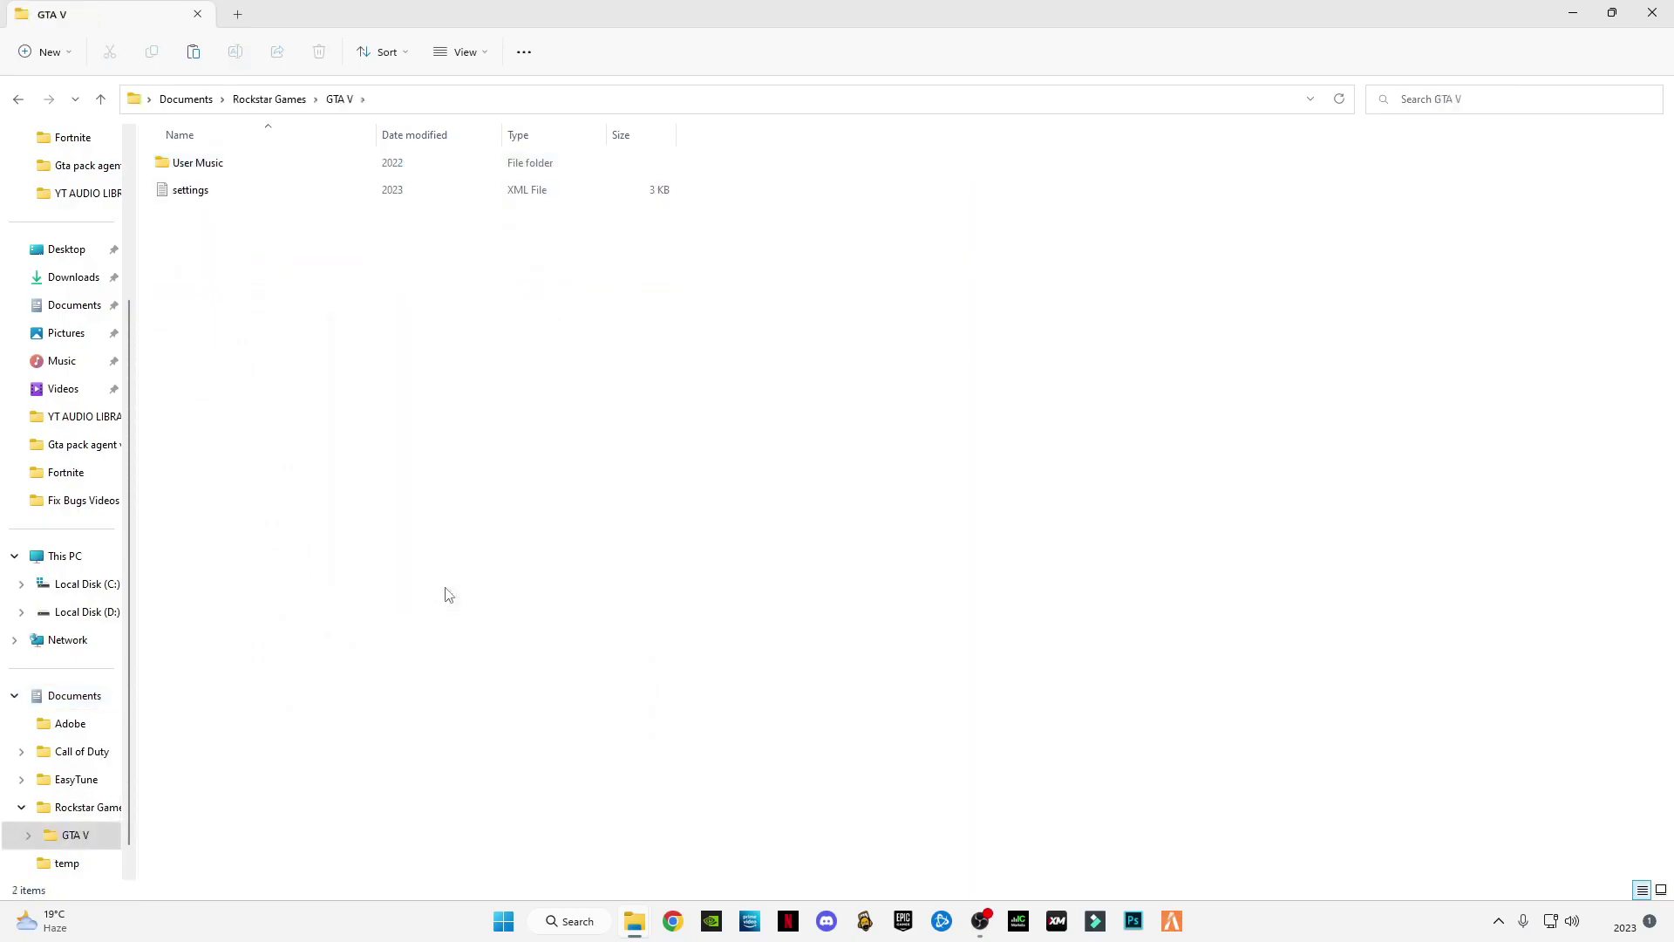
click(511, 708)
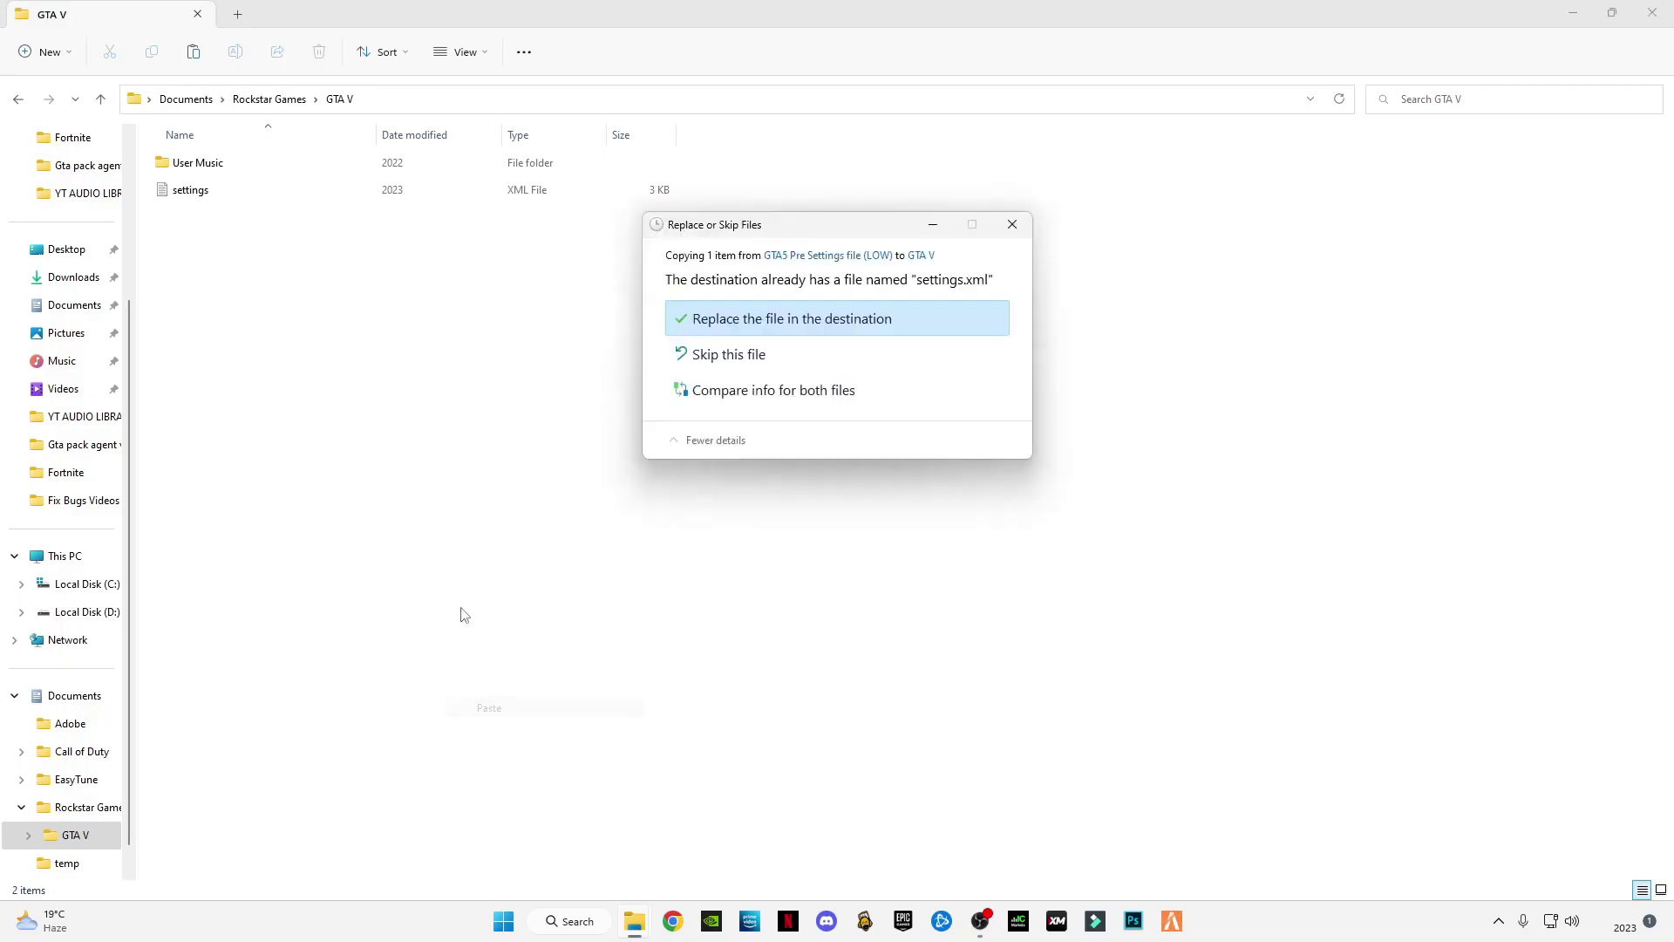
click(815, 322)
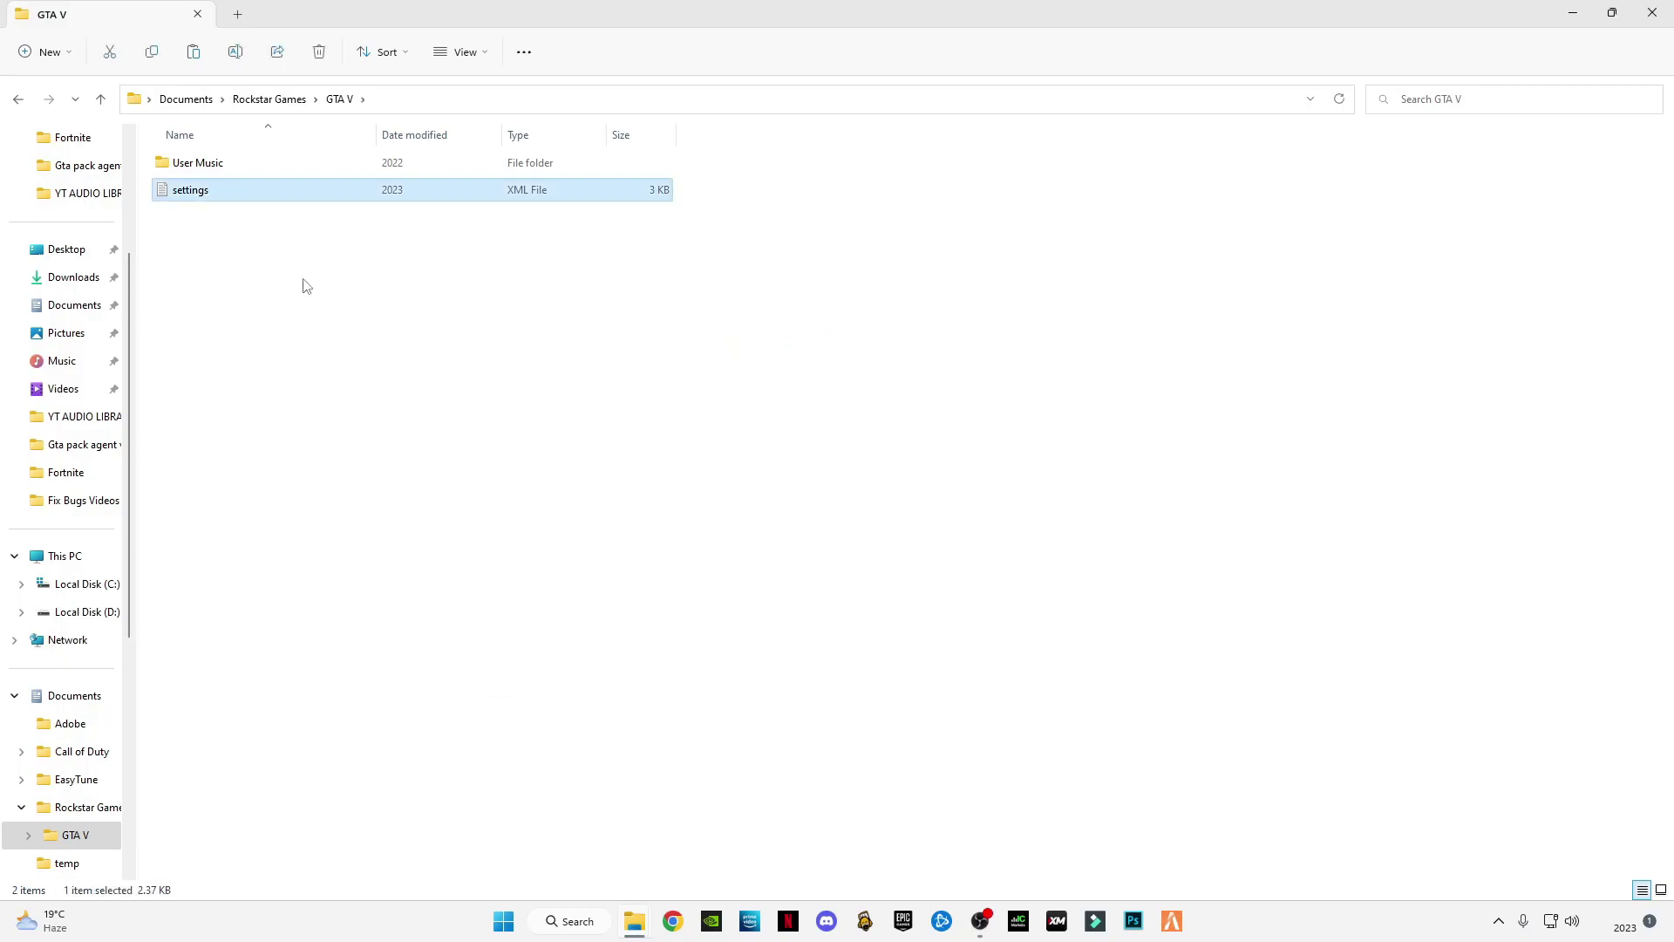
click(1655, 13)
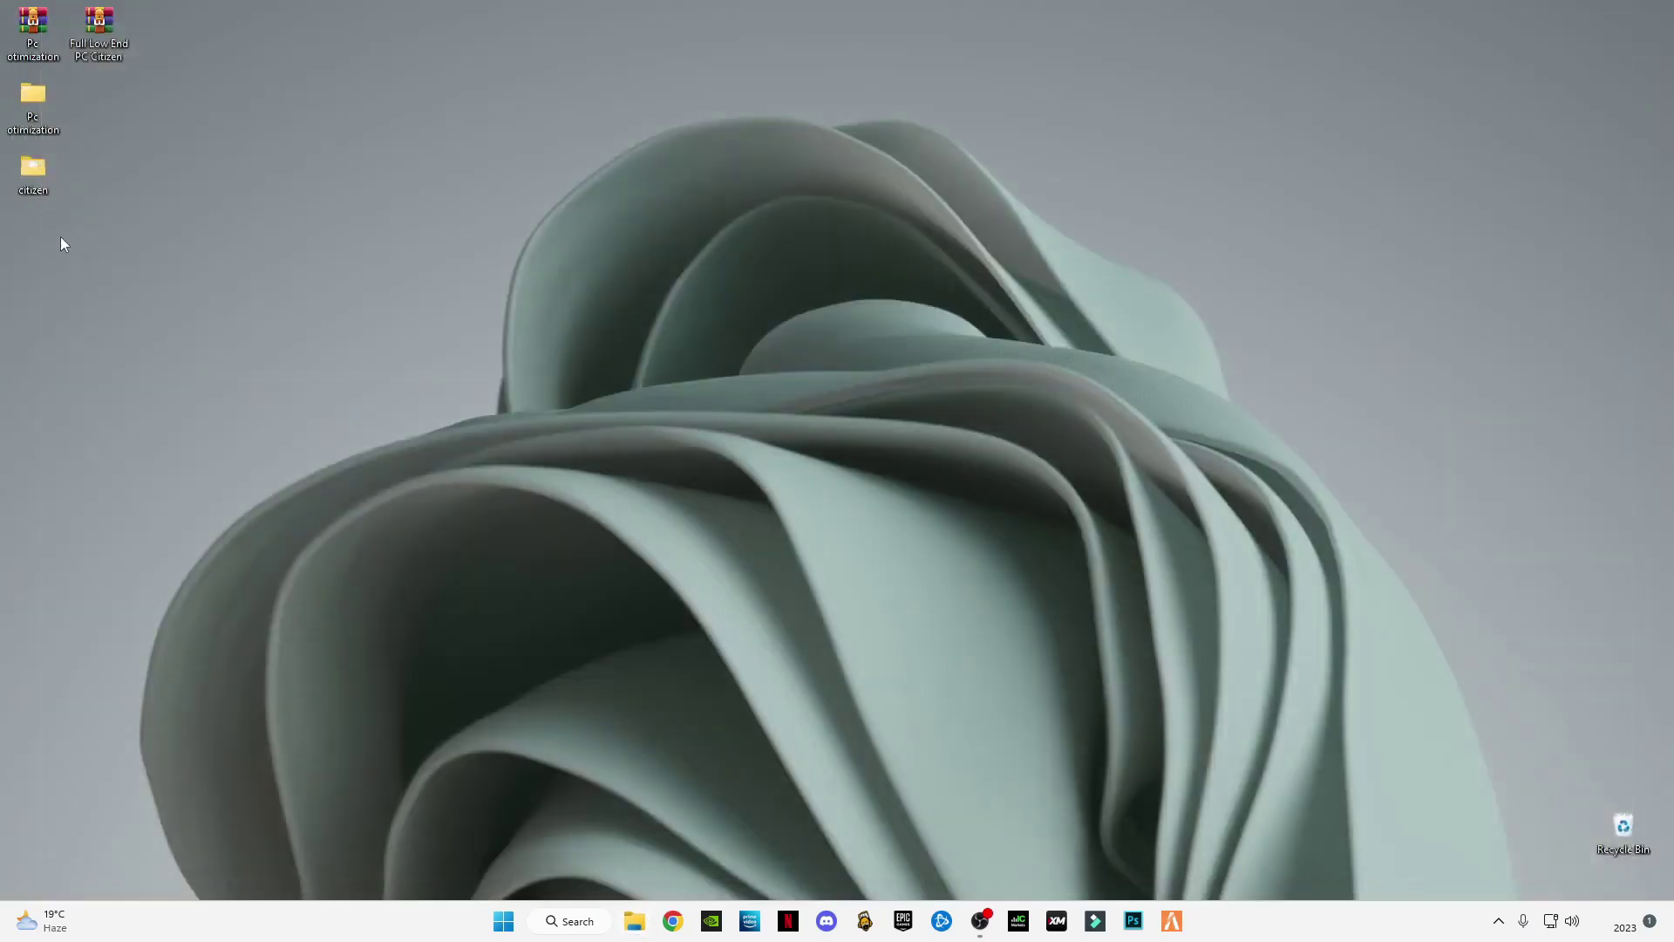
Select the citizen folder on the desktop and bring up its options
click(33, 170)
drag(36, 268, 105, 252)
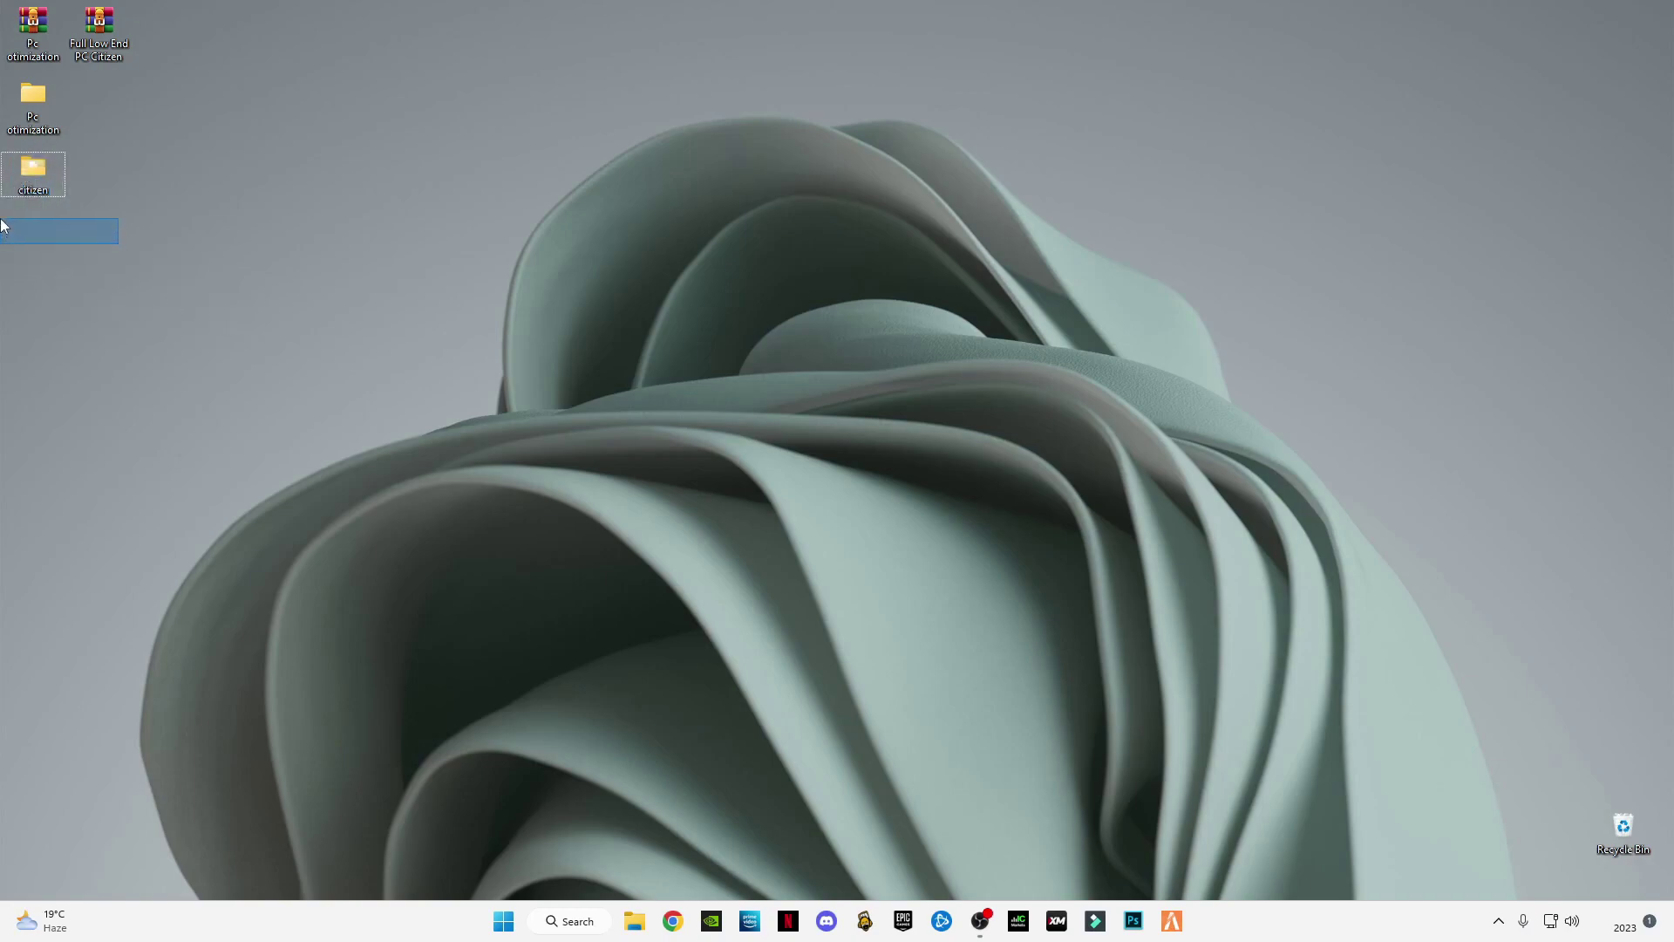
right_click(40, 185)
click(426, 540)
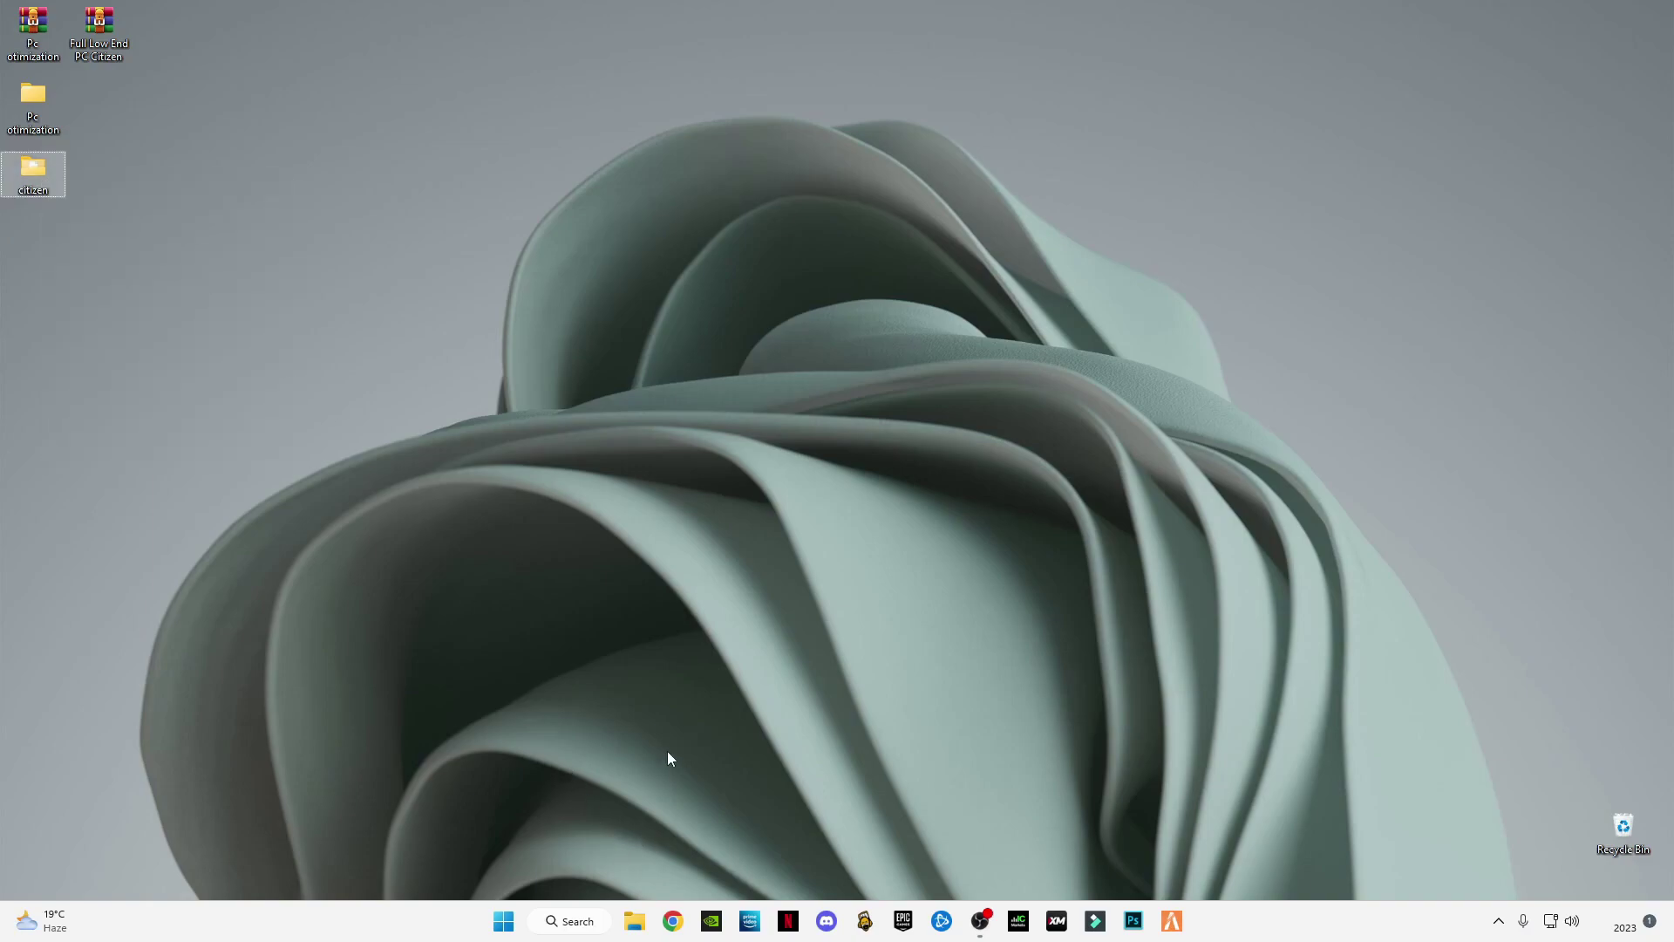
Open the AppData folder with the 'appdata' command in the Run dialog
key(super+r)
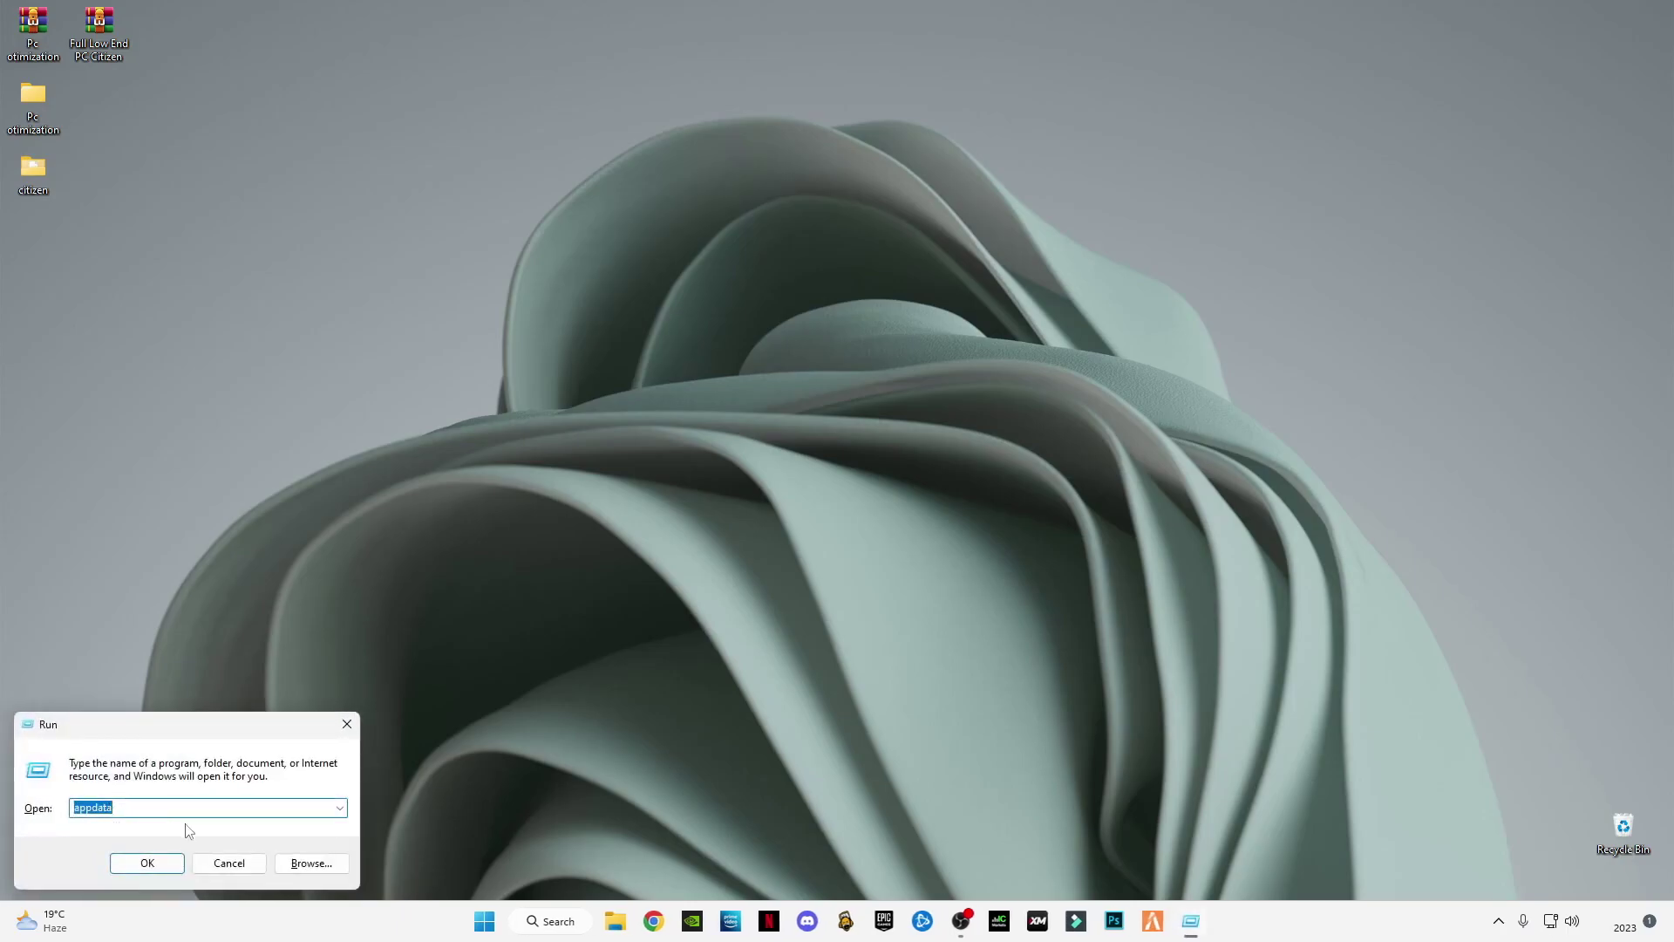
click(217, 864)
click(555, 921)
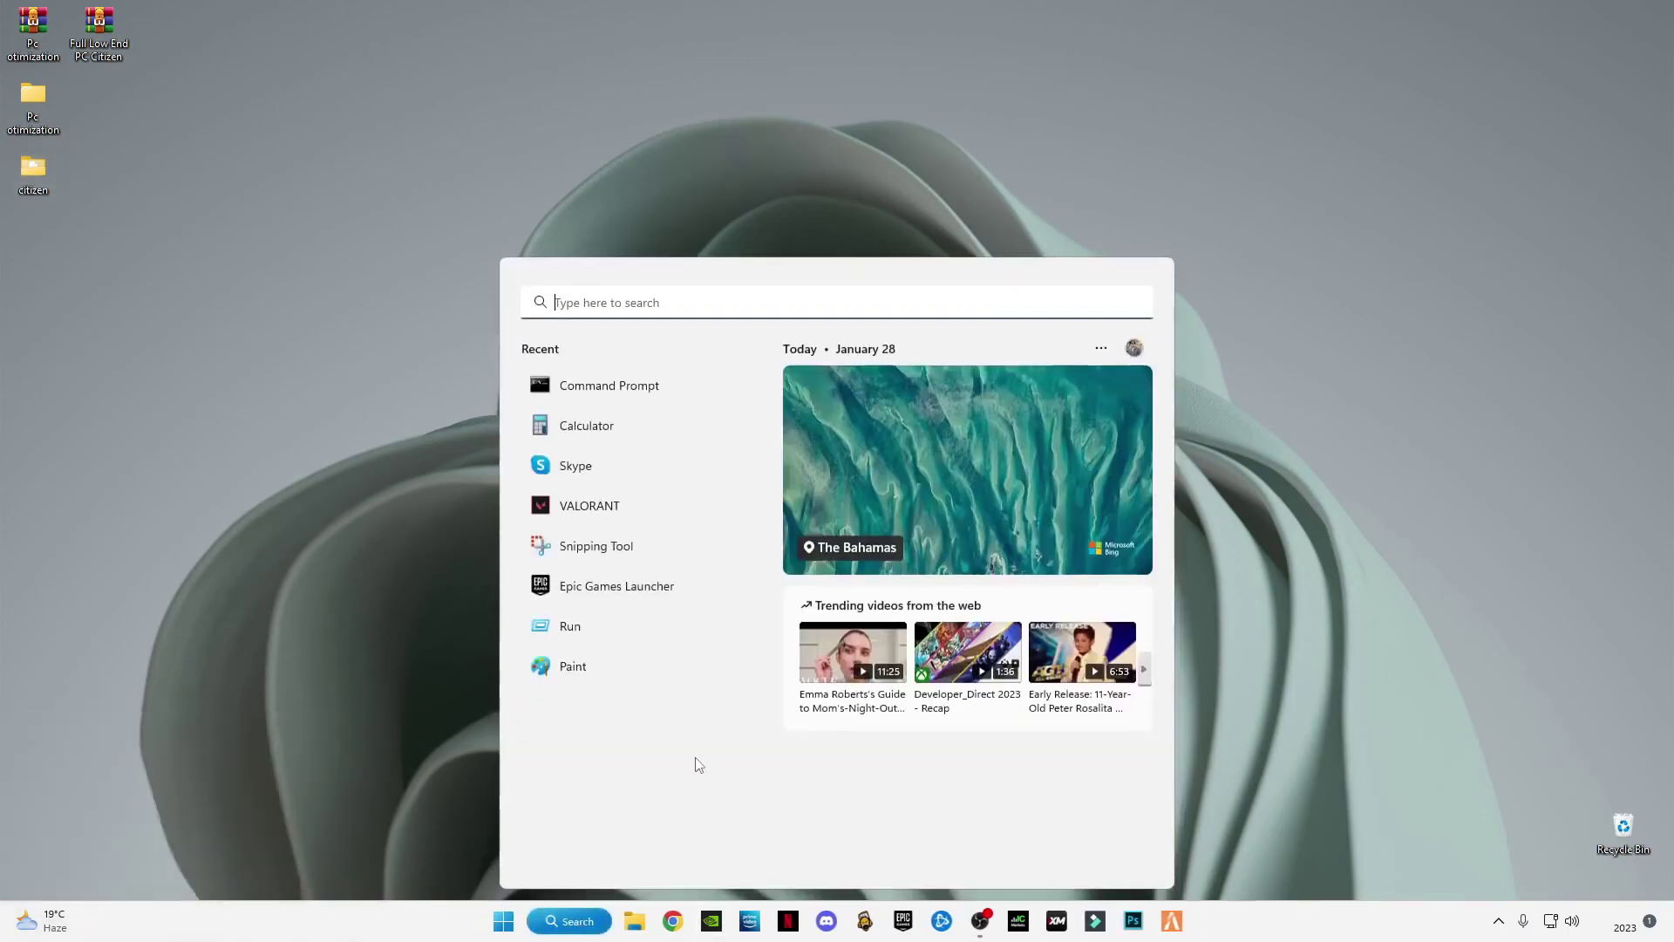
text(run)
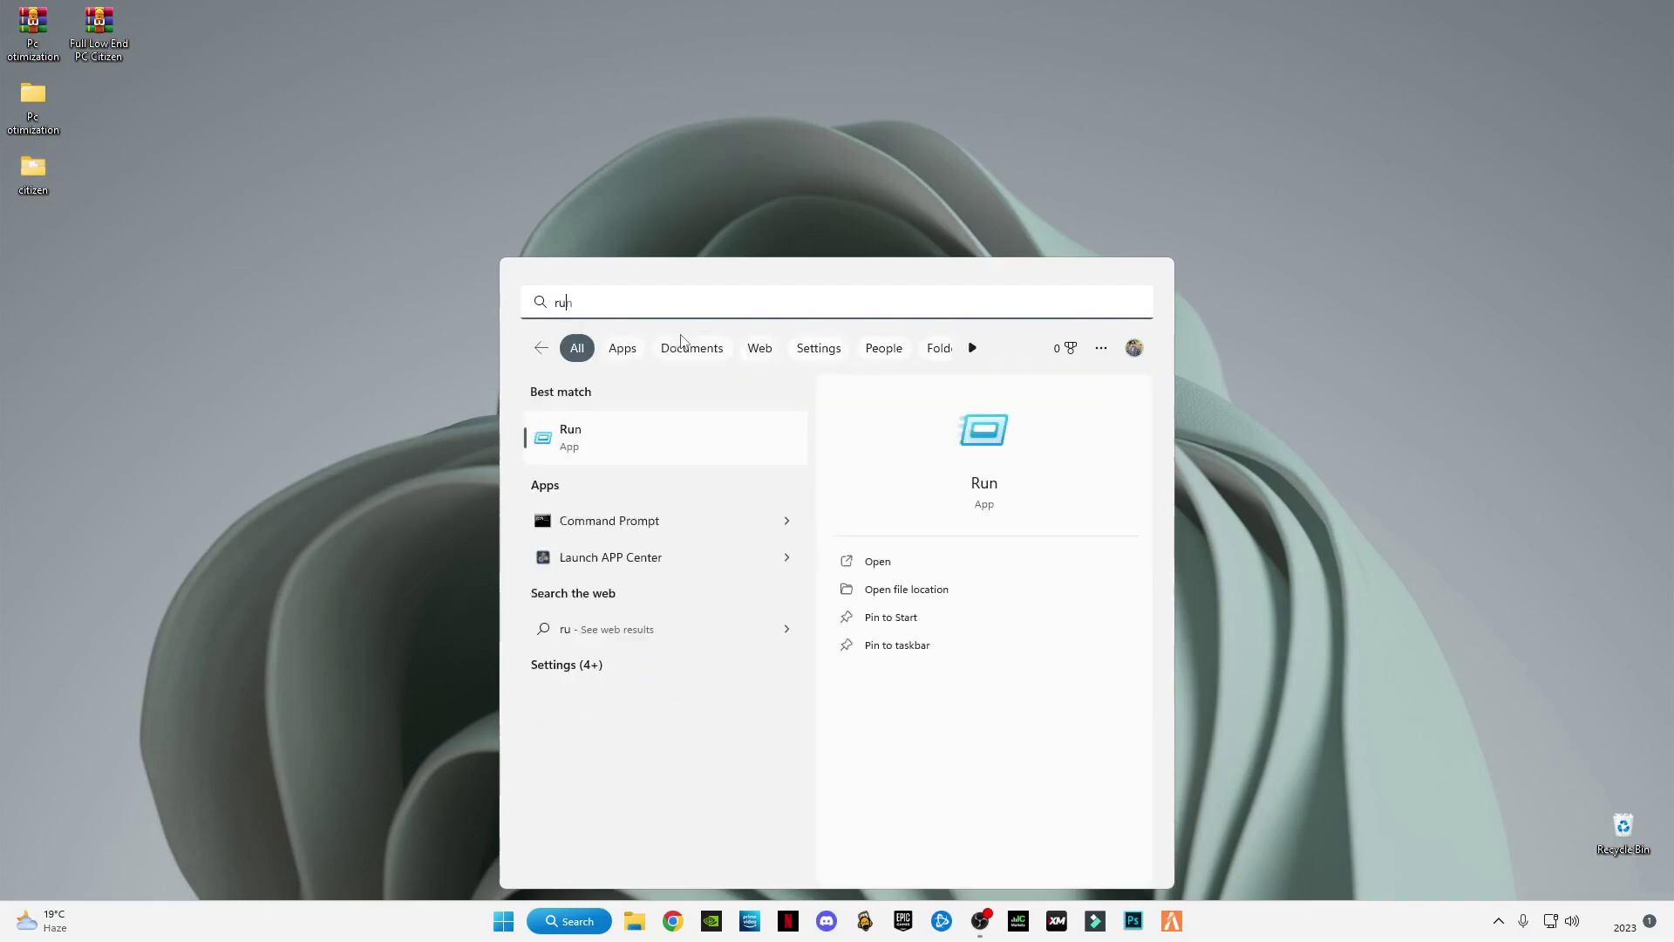
click(601, 439)
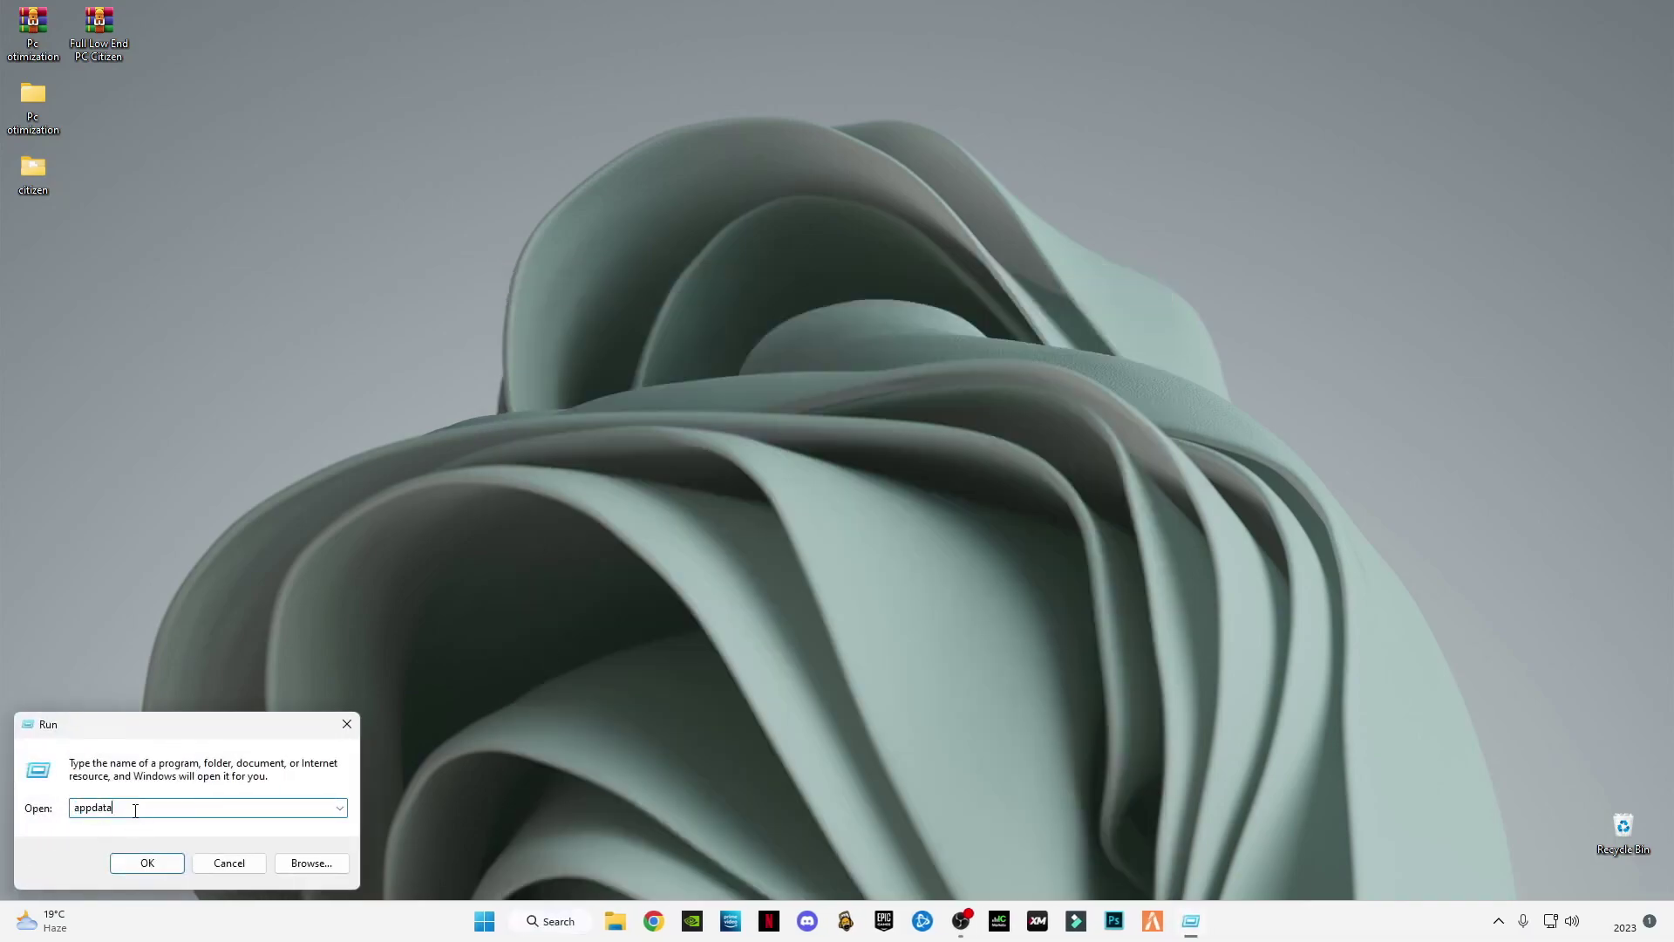
click(152, 868)
Navigate to Local > FiveM > FiveM Application Data
double_click(184, 163)
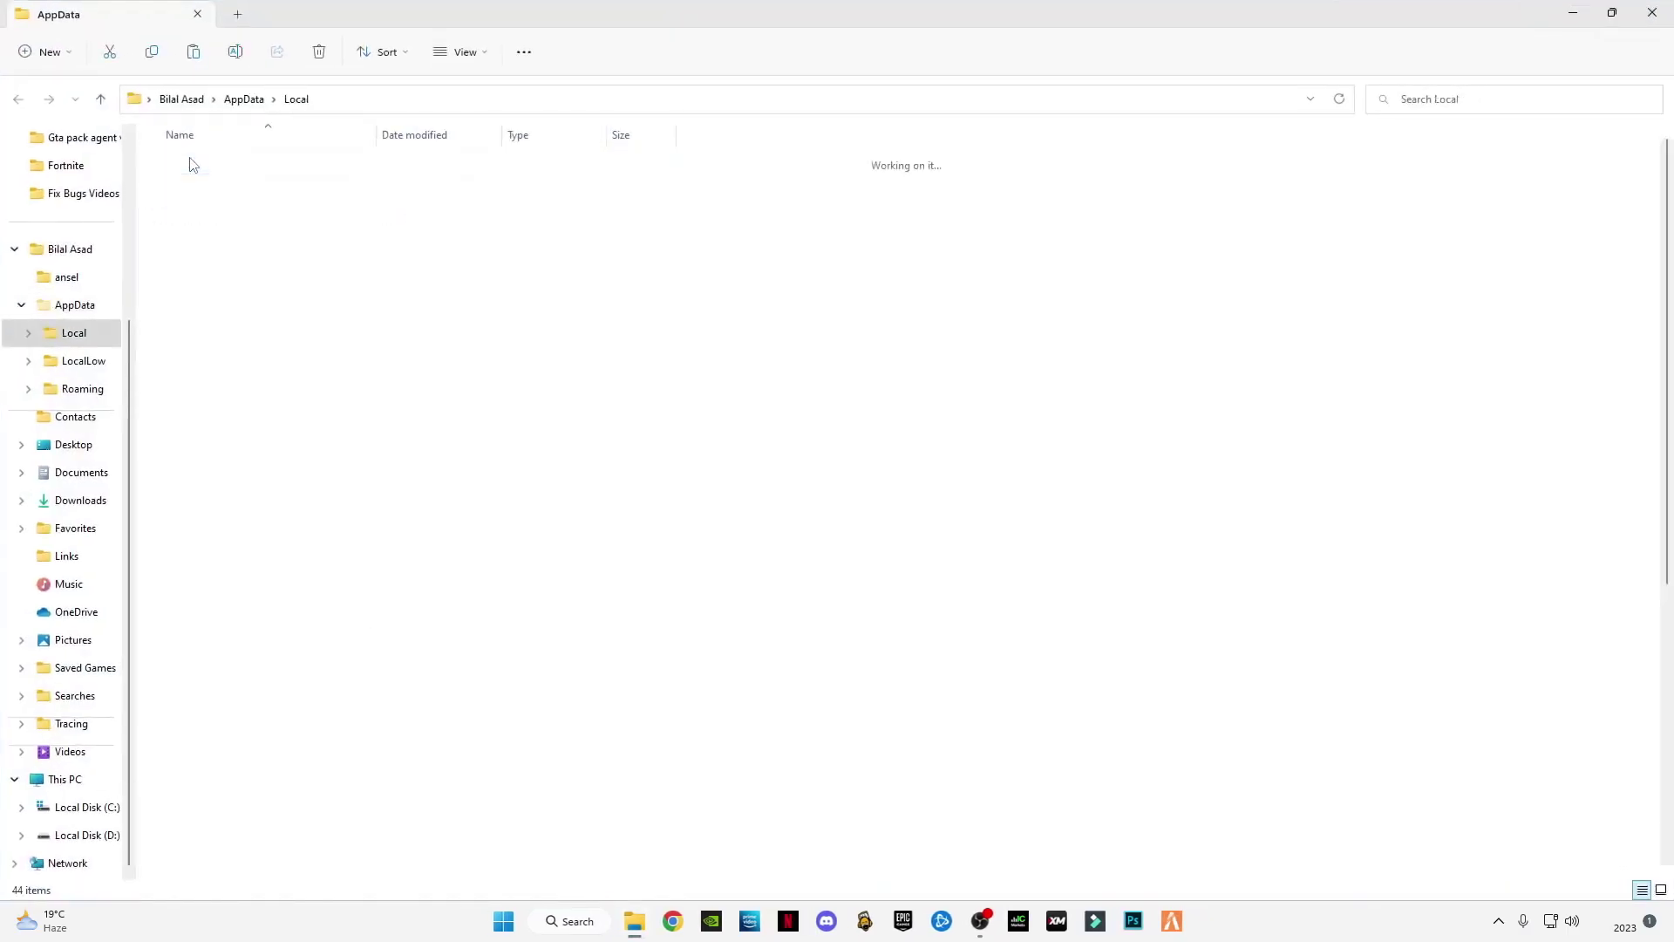
click(185, 622)
double_click(201, 635)
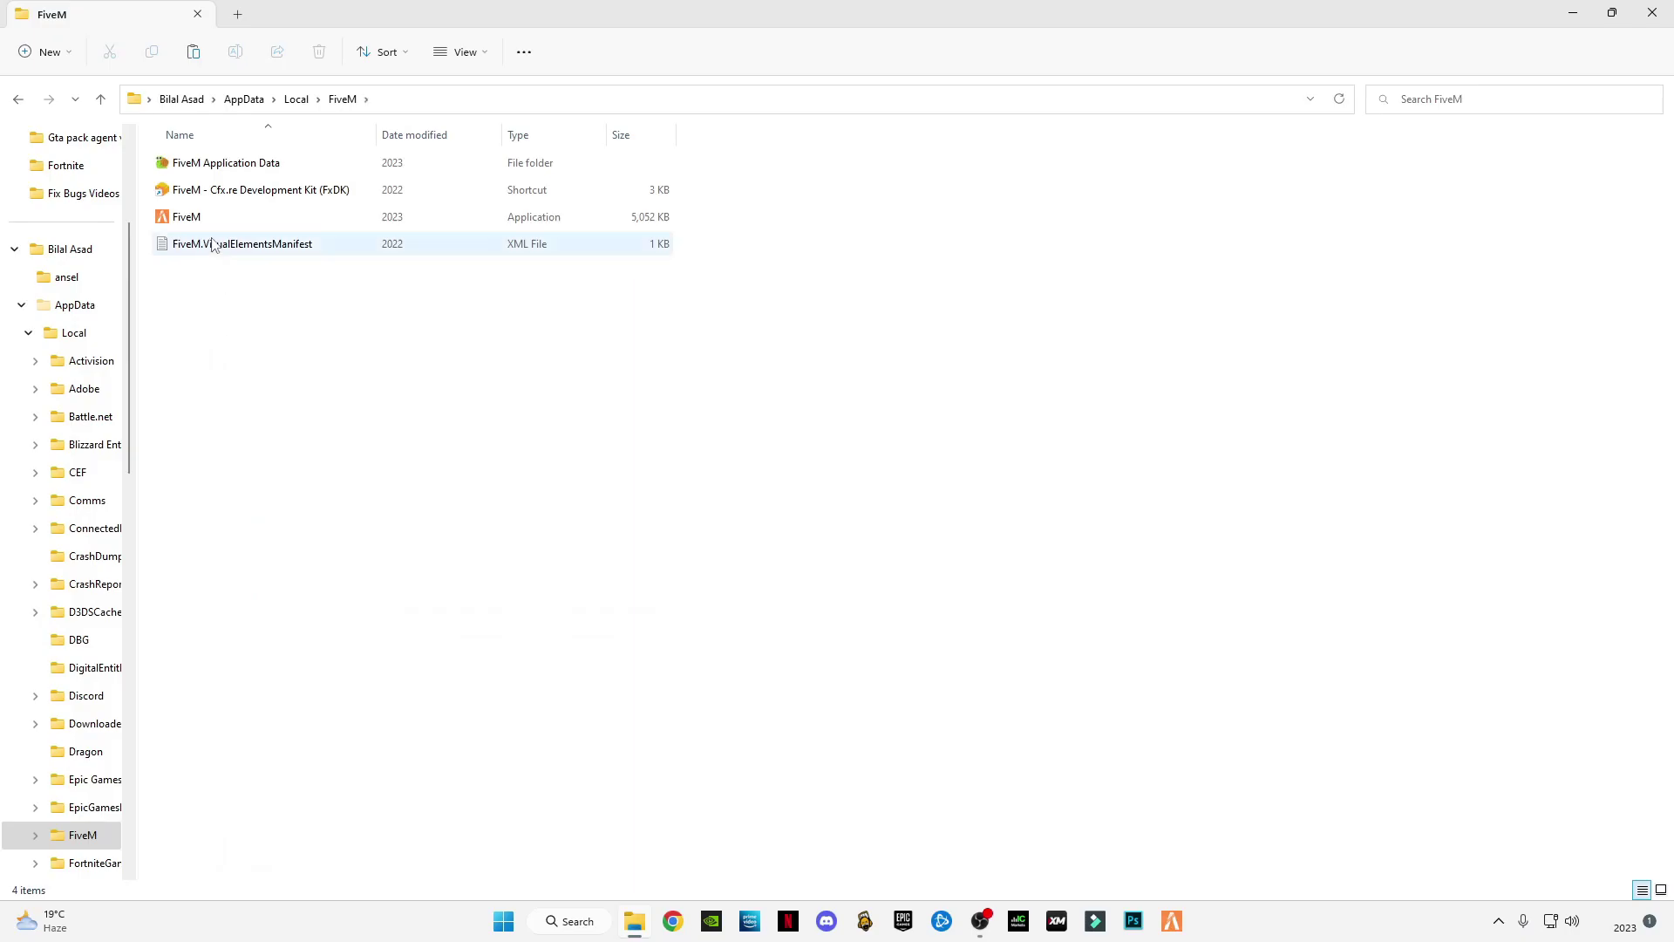
click(211, 171)
double_click(266, 175)
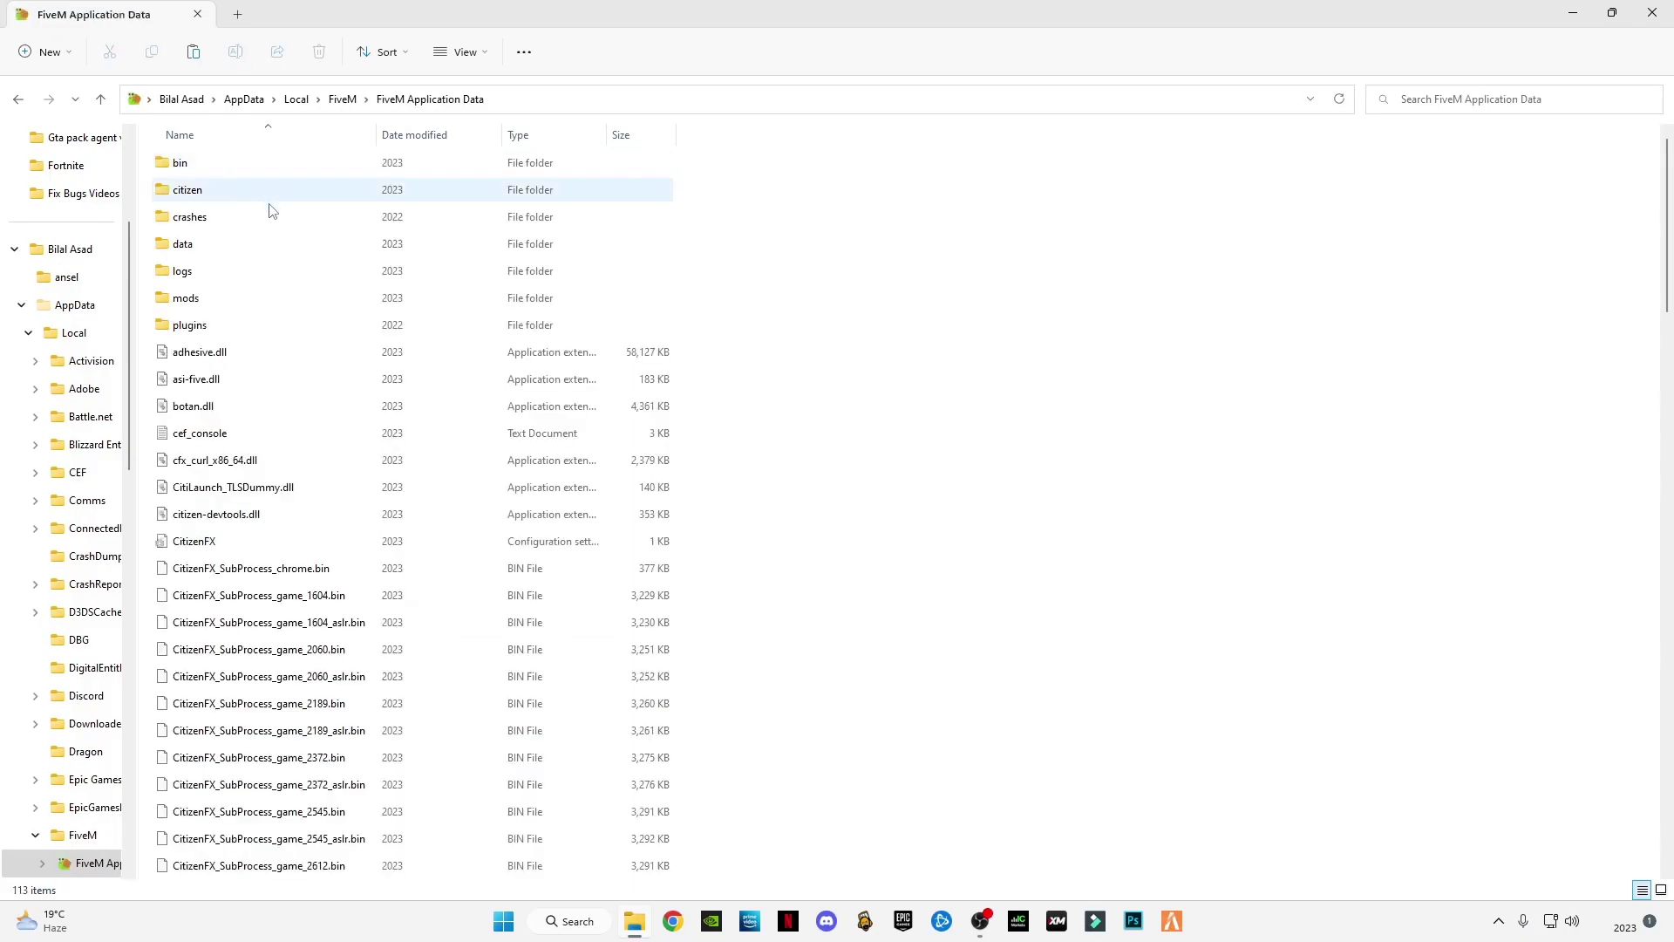
right_click(1109, 318)
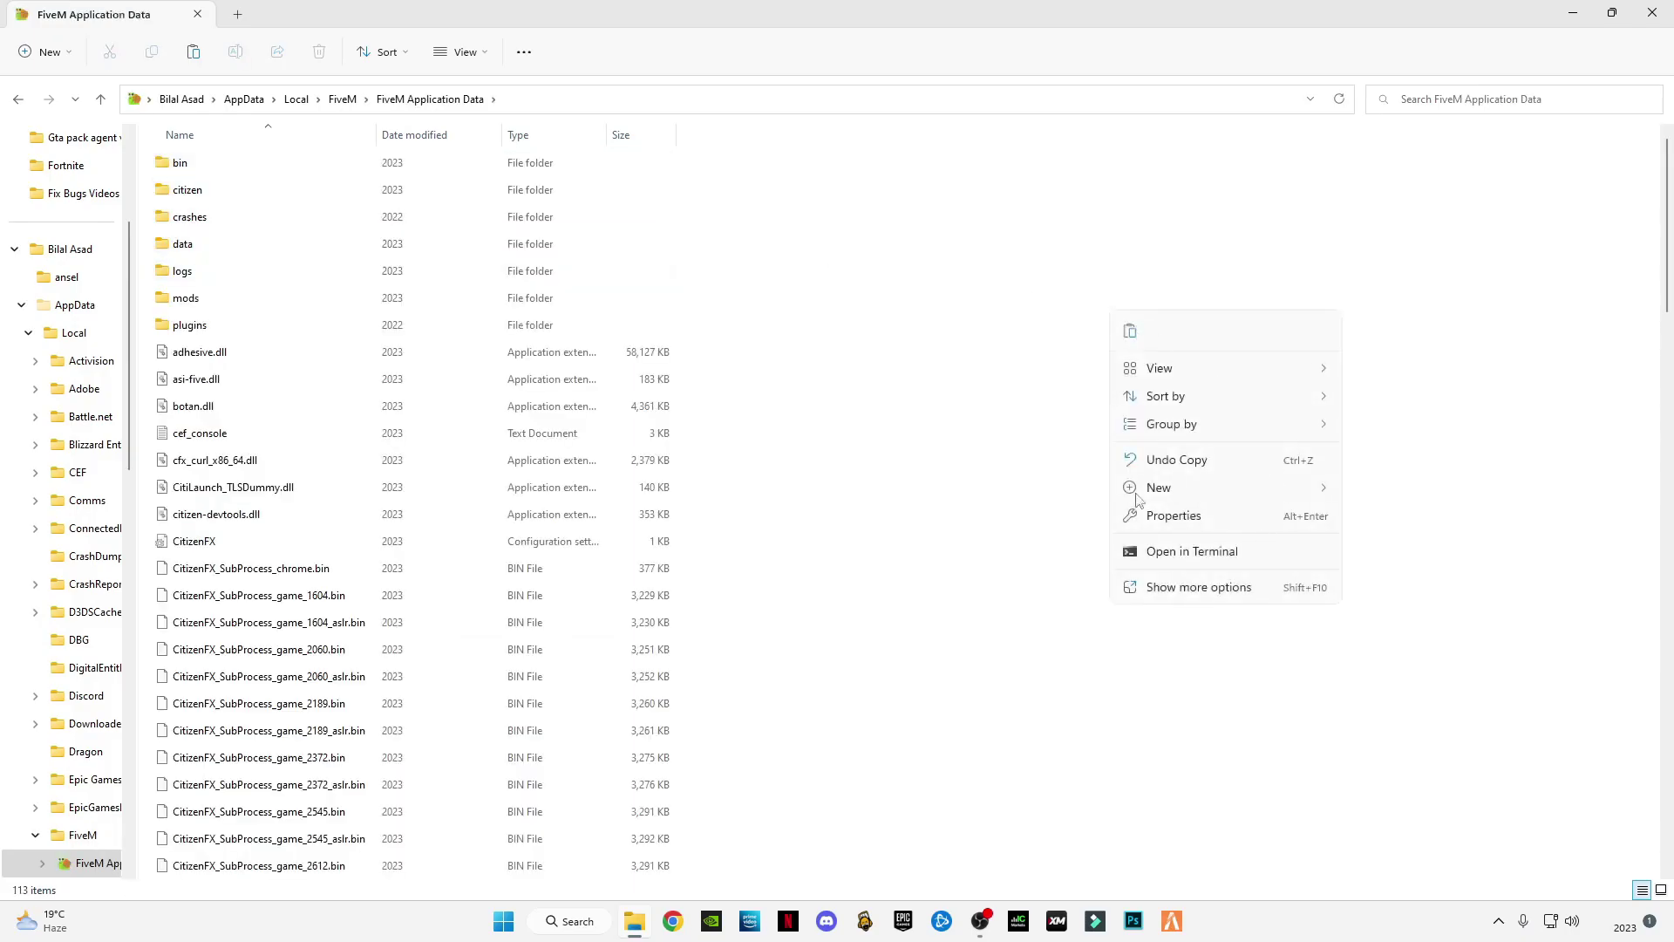
click(1198, 588)
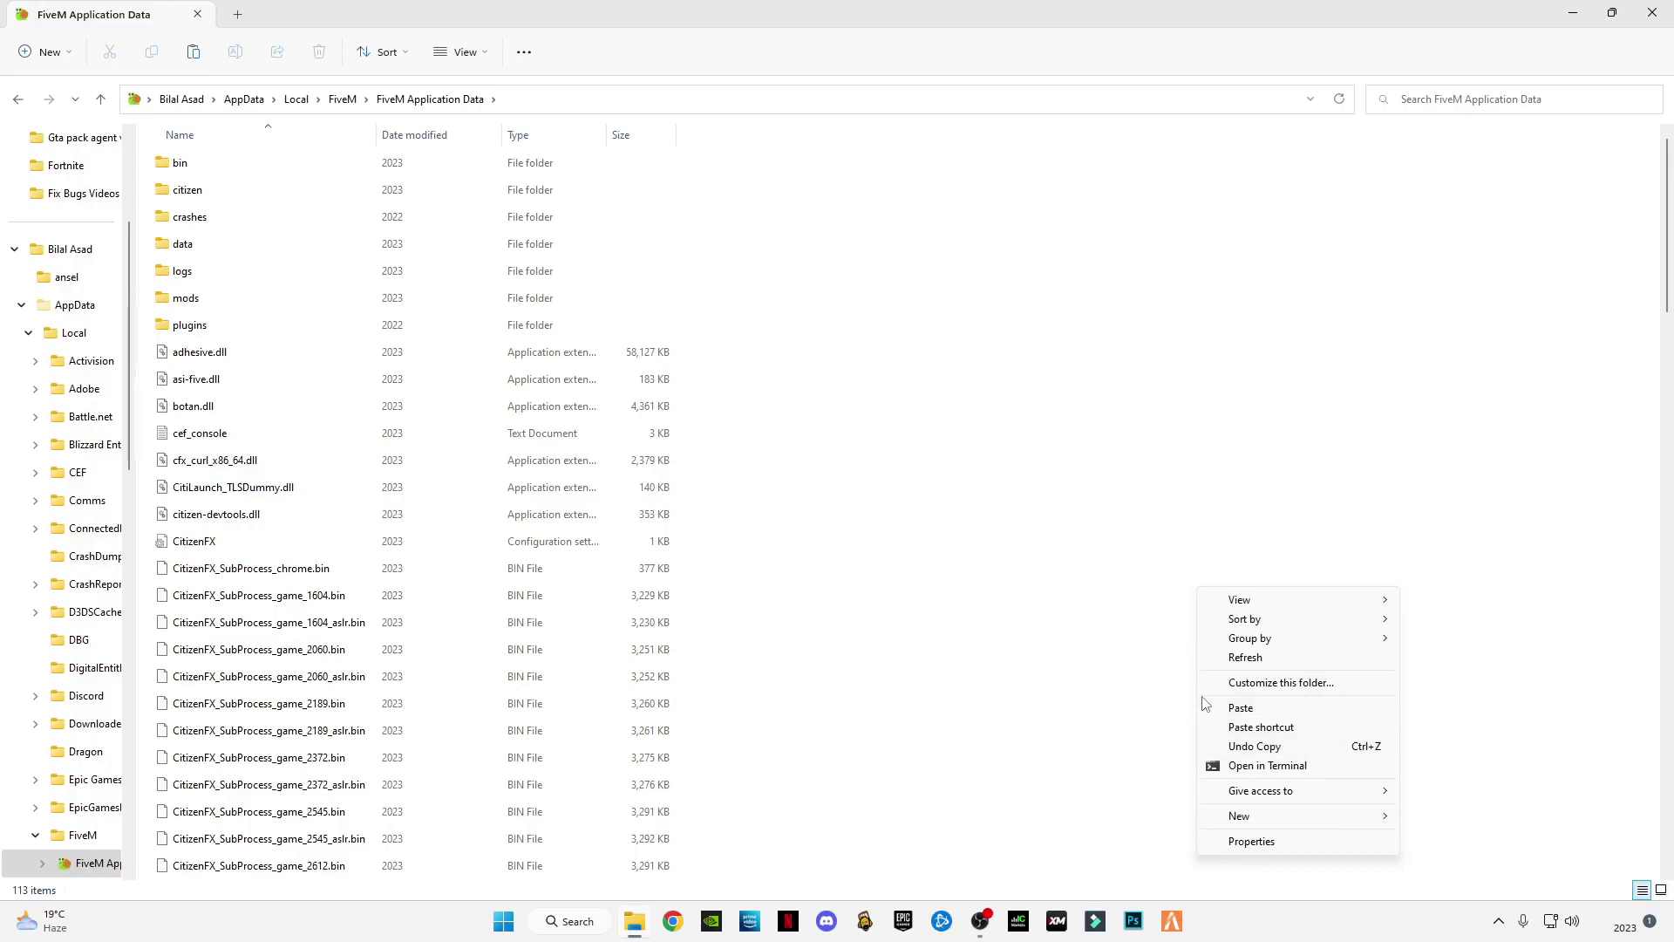
Delete the old citizen folder, paste the new one, and close Explorer
right_click(190, 196)
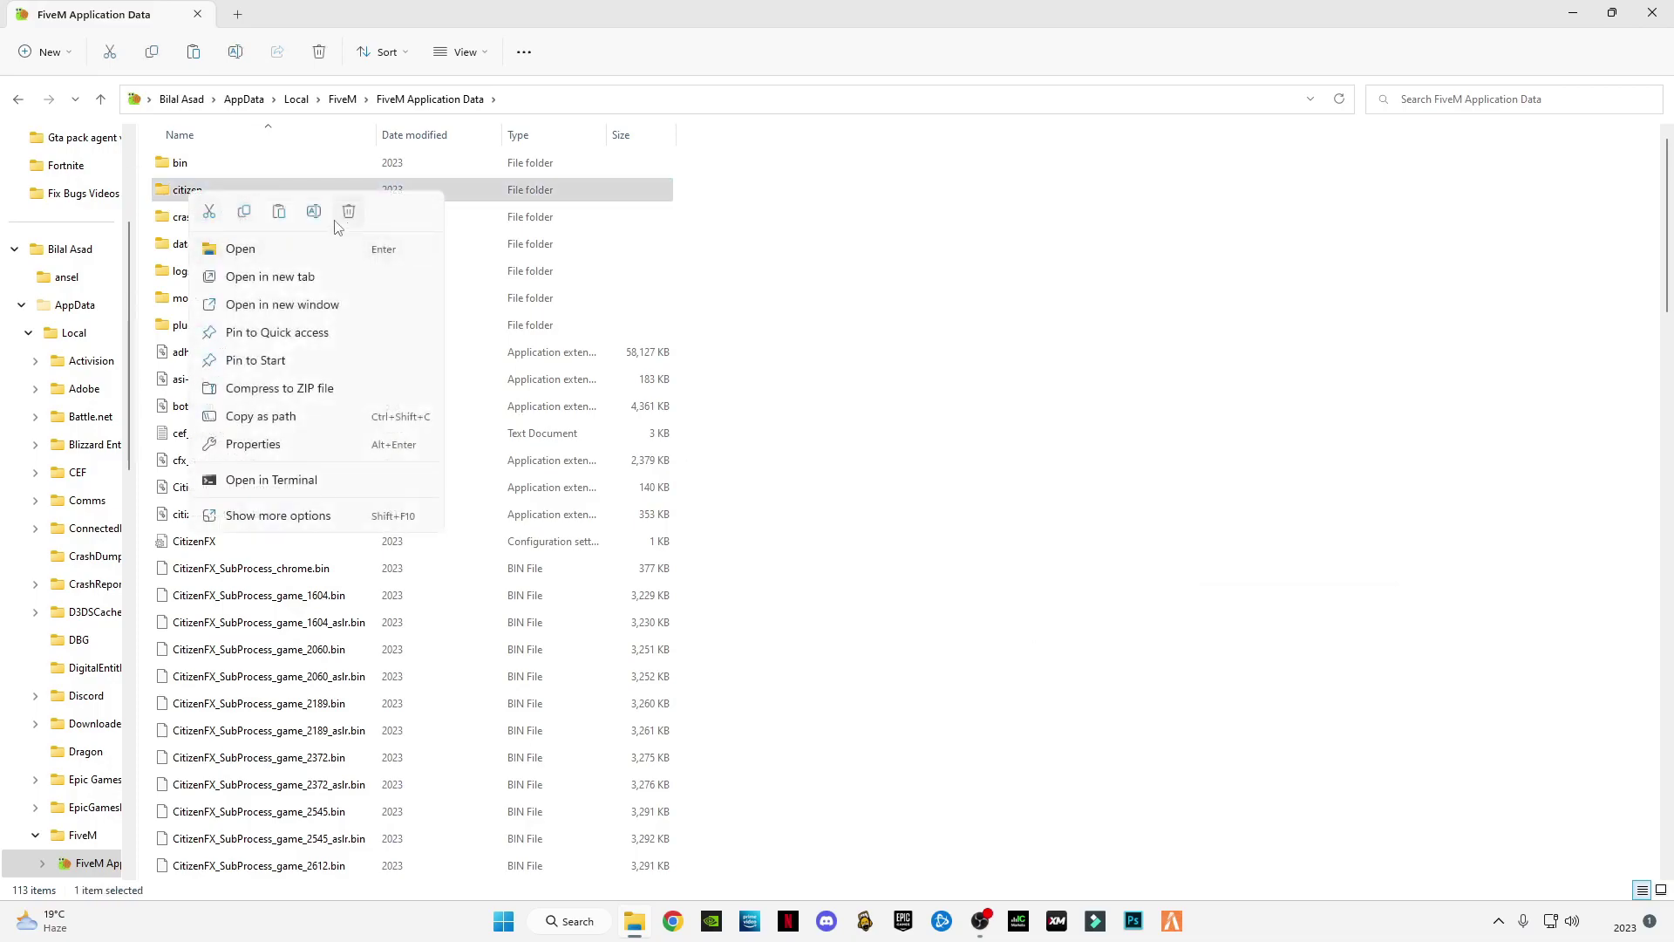
click(217, 197)
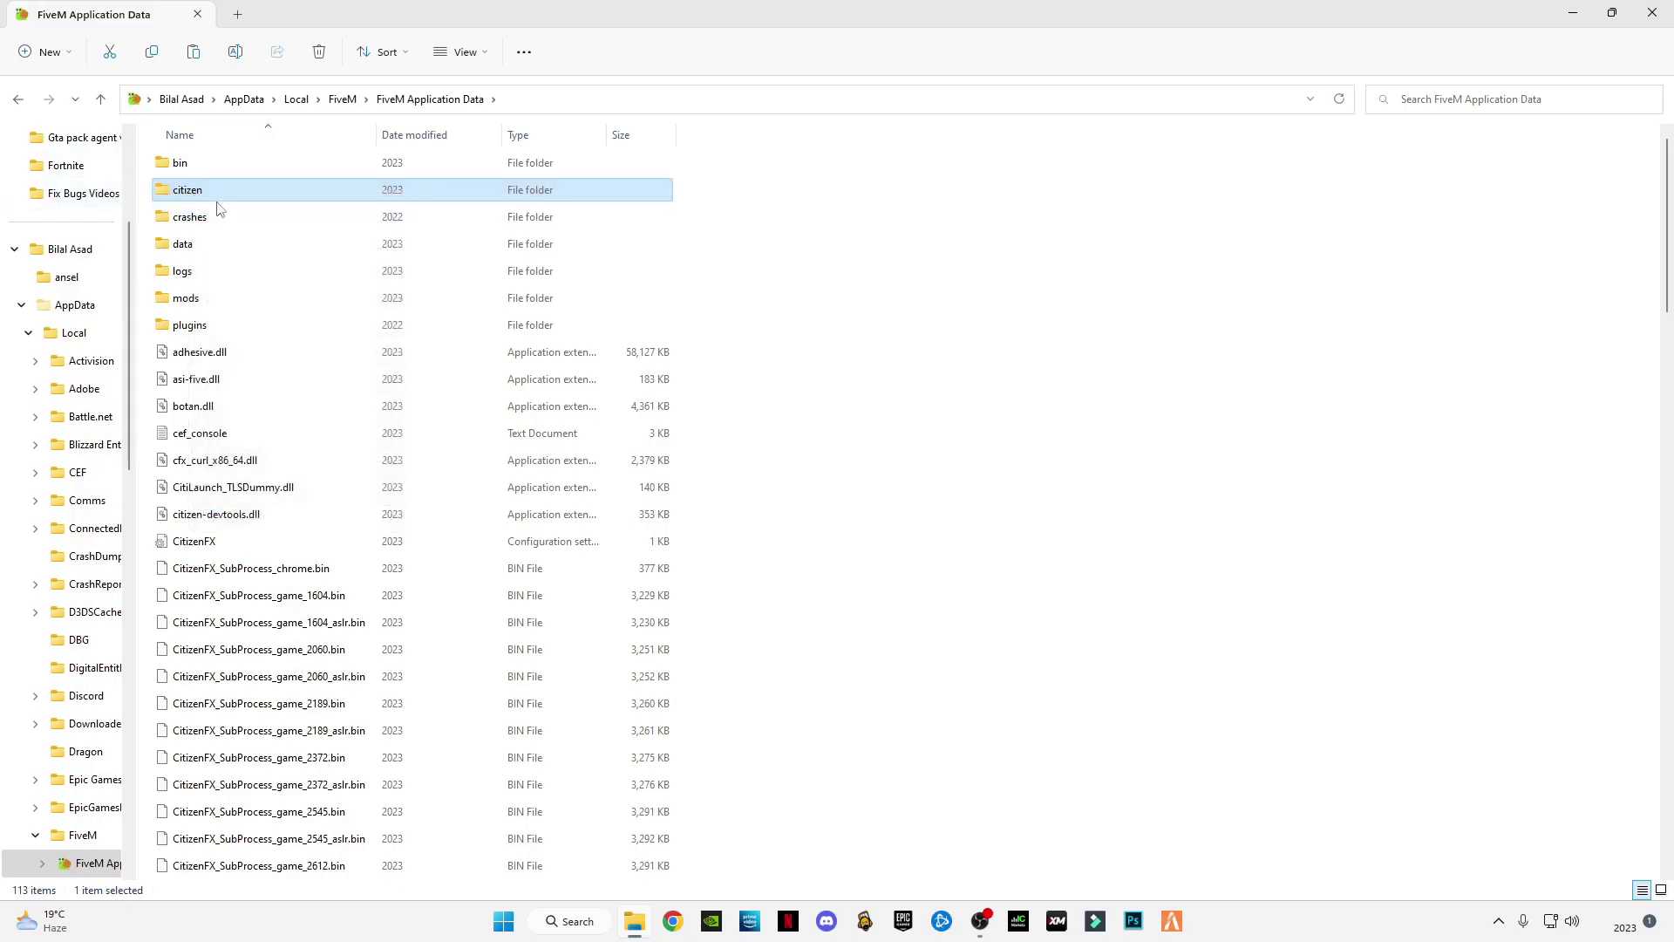
right_click(205, 197)
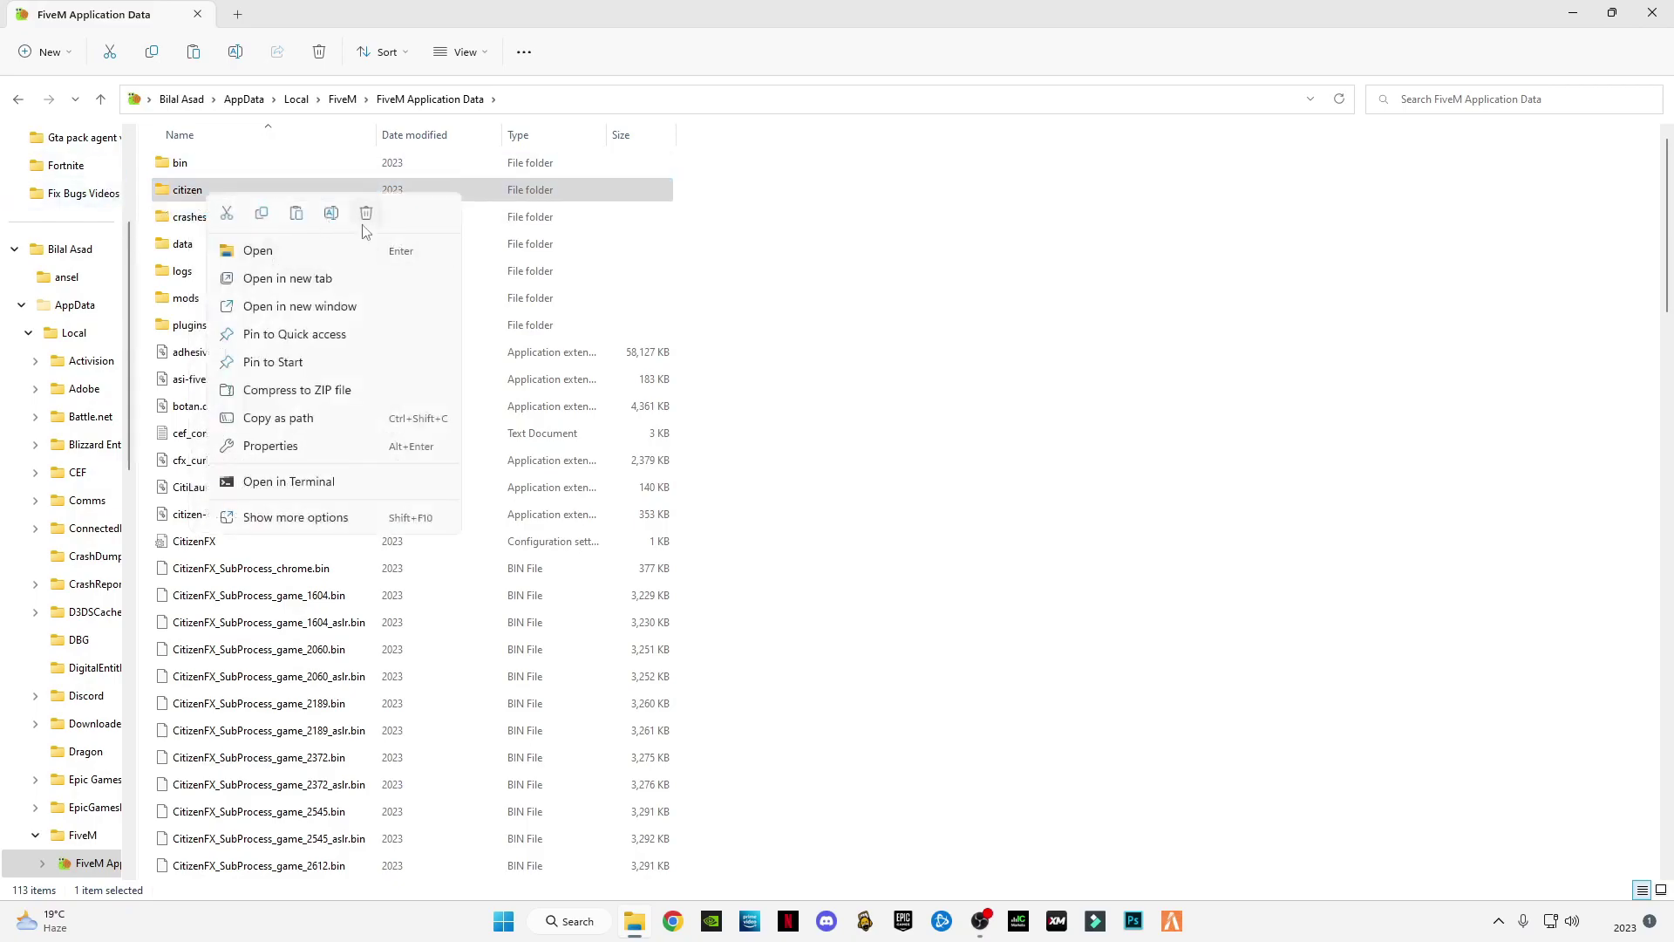
click(367, 223)
right_click(1089, 446)
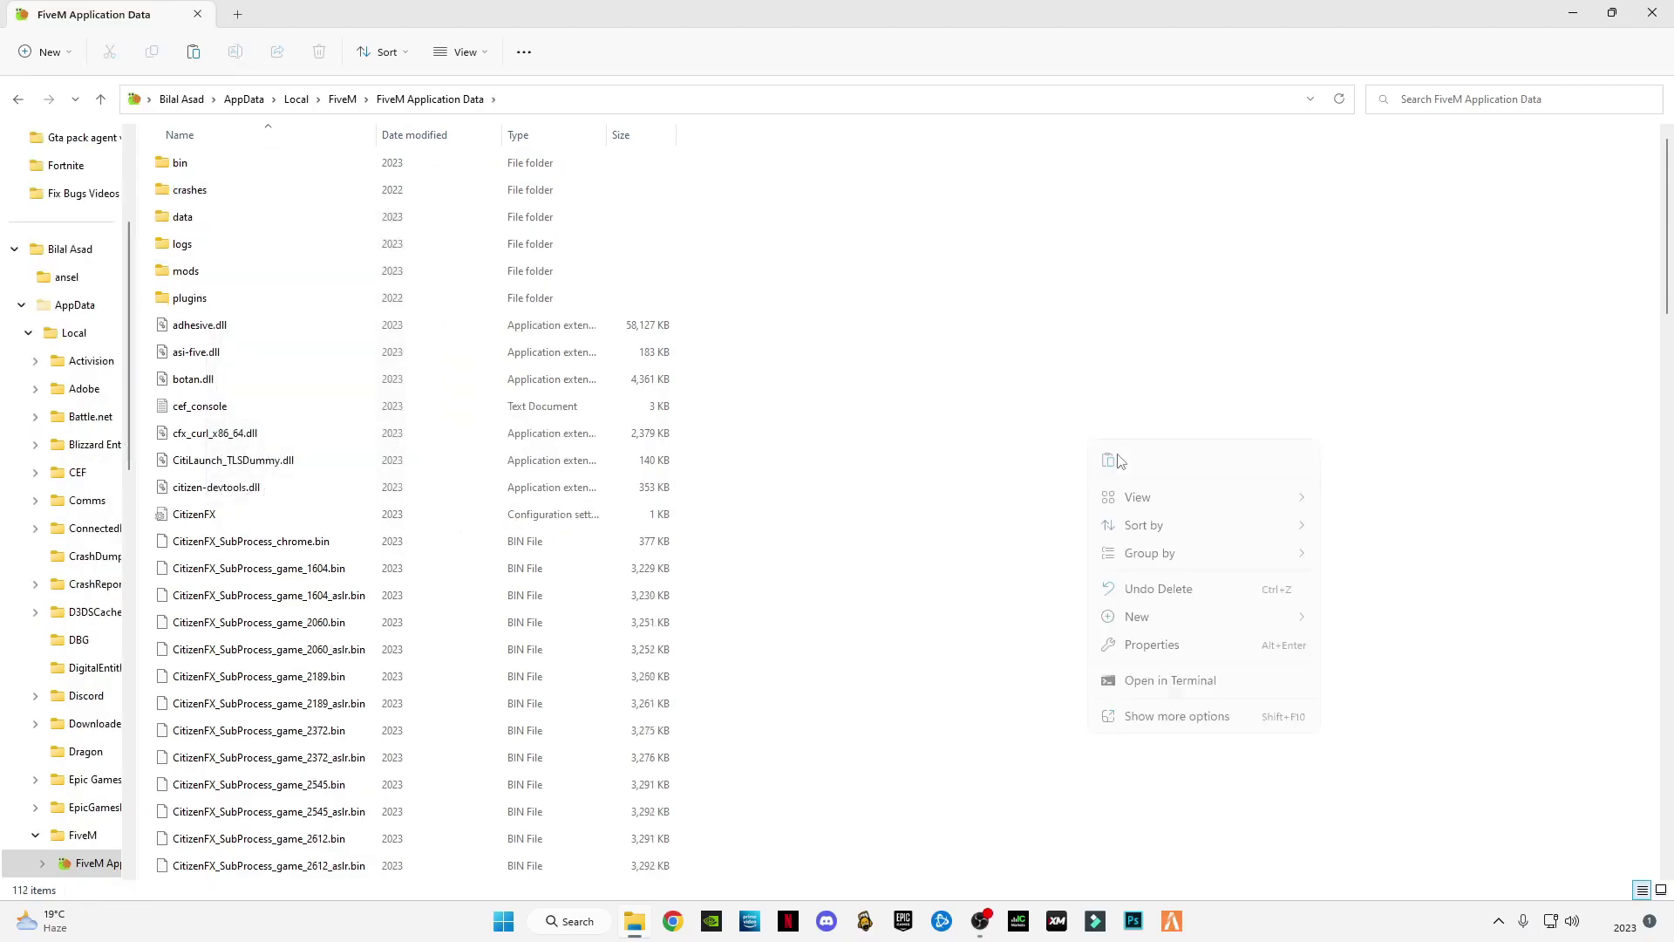
click(1209, 713)
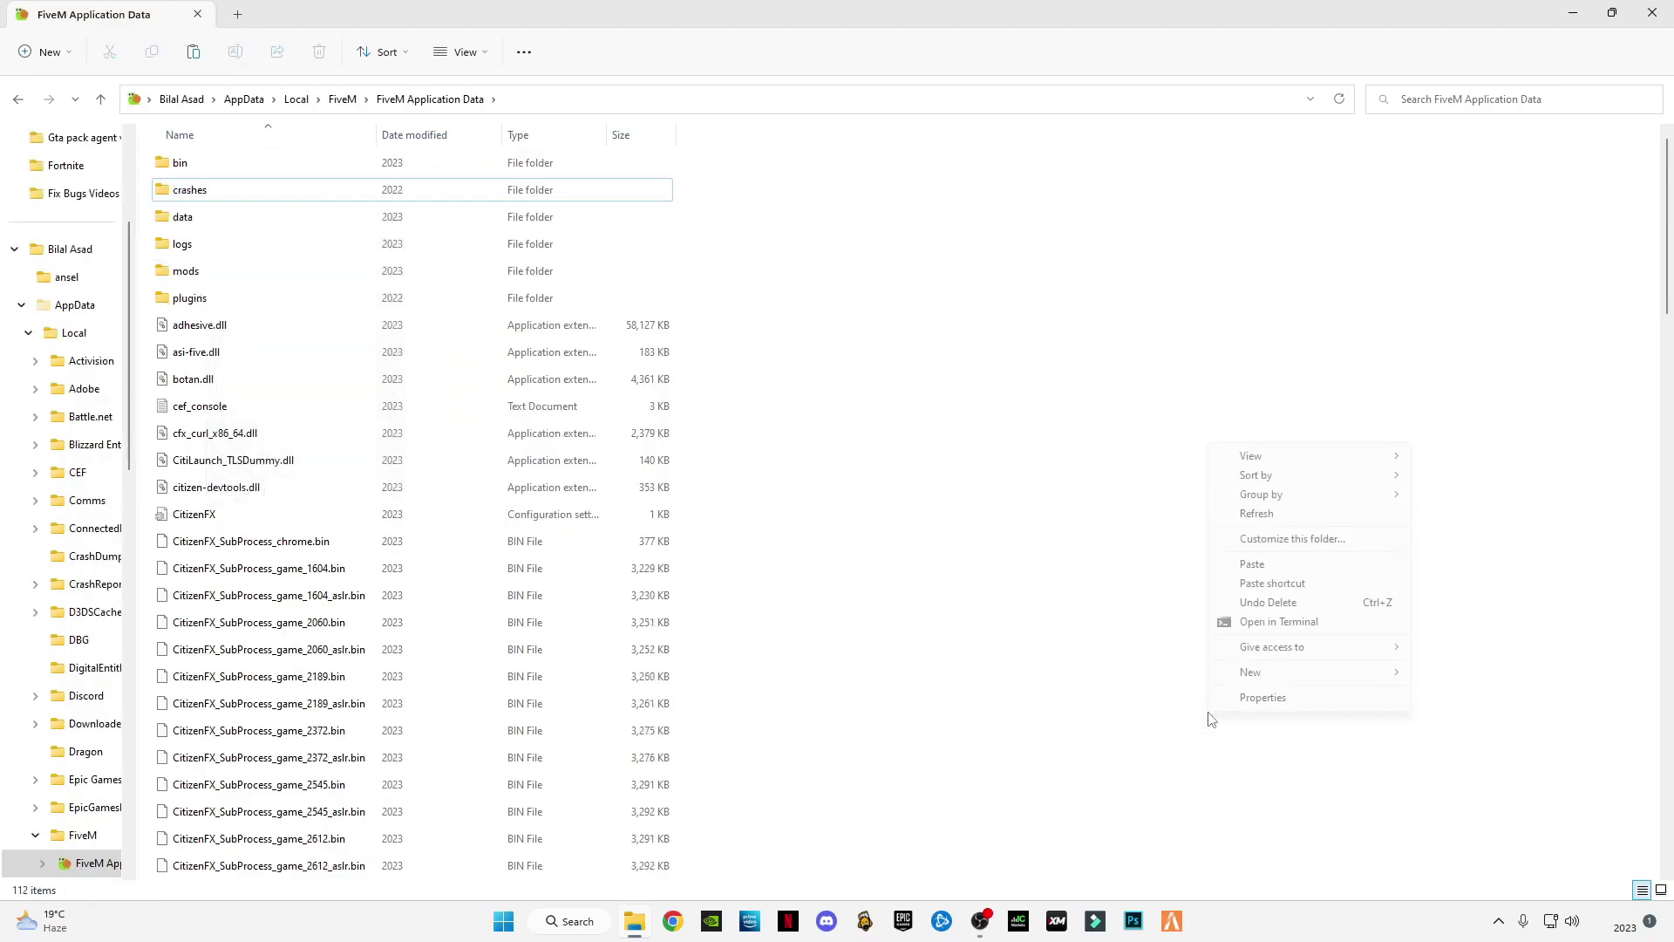
click(1254, 577)
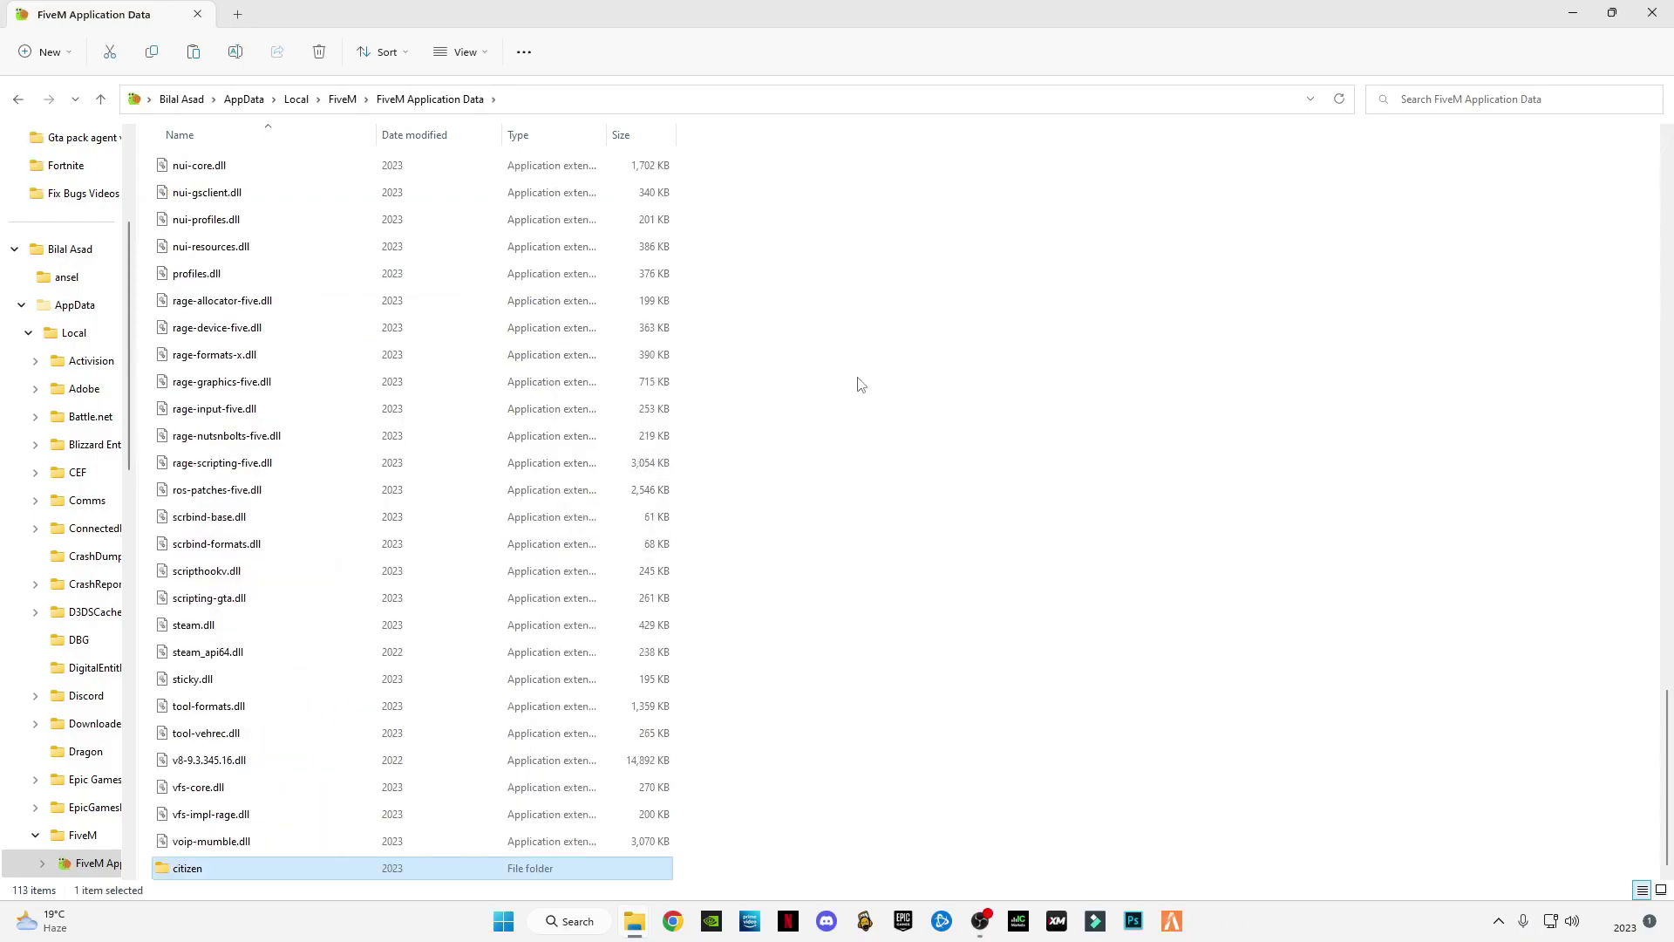
click(1661, 16)
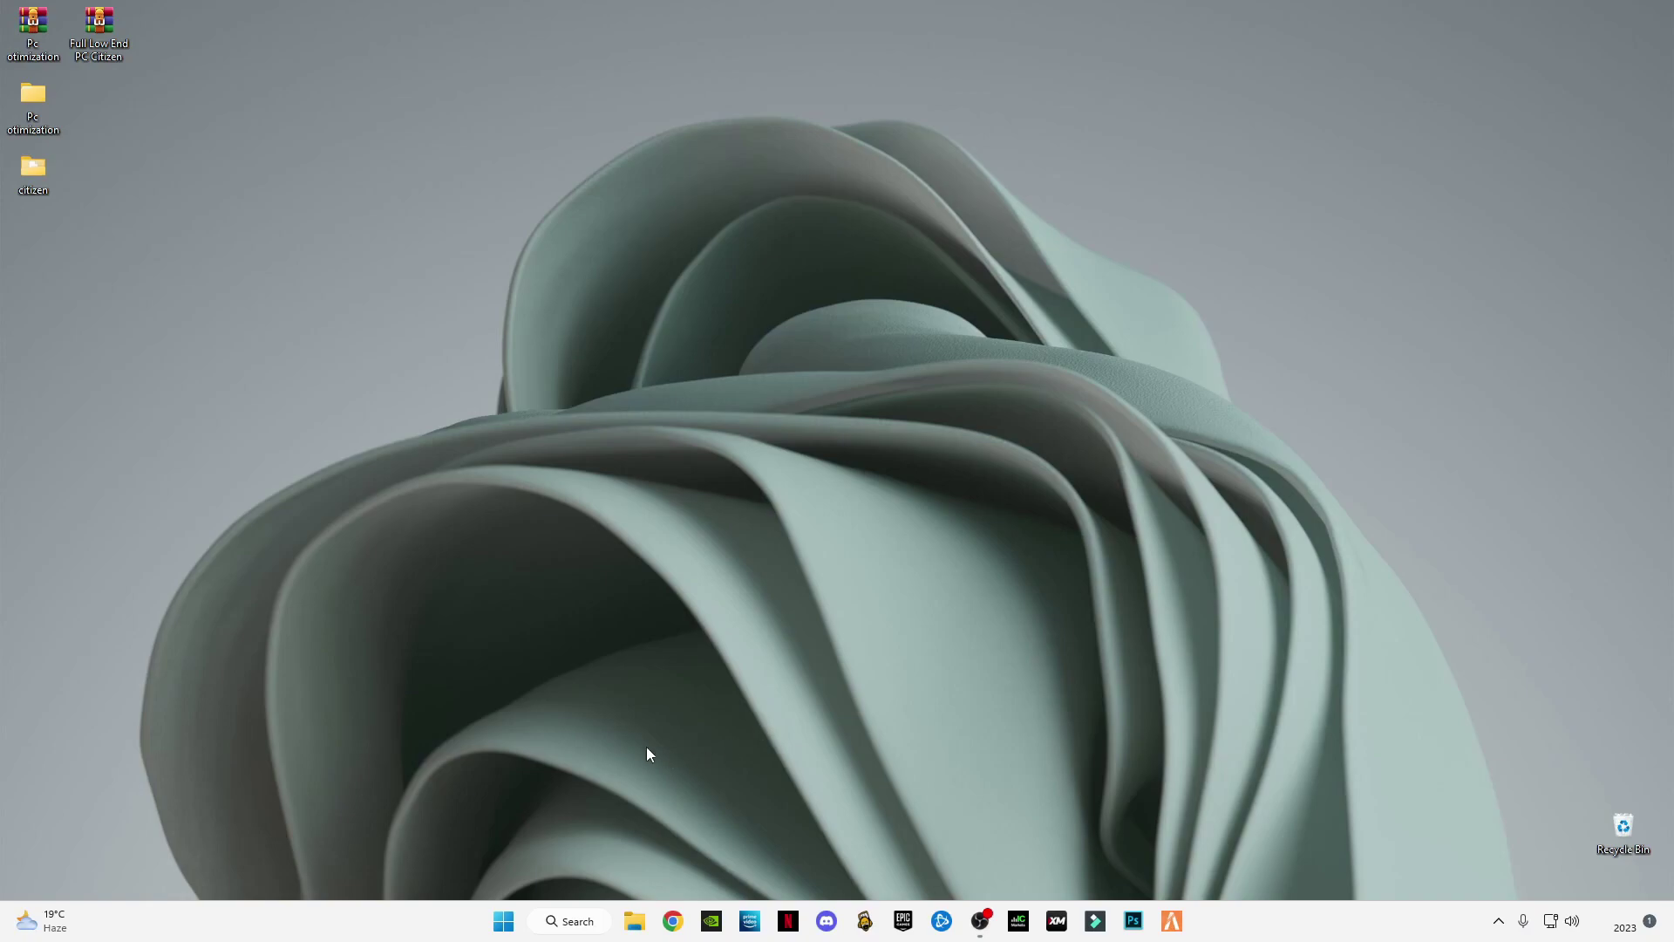
Delete everything in the Windows Temp folder opened via Run 'temp'
key(super+r)
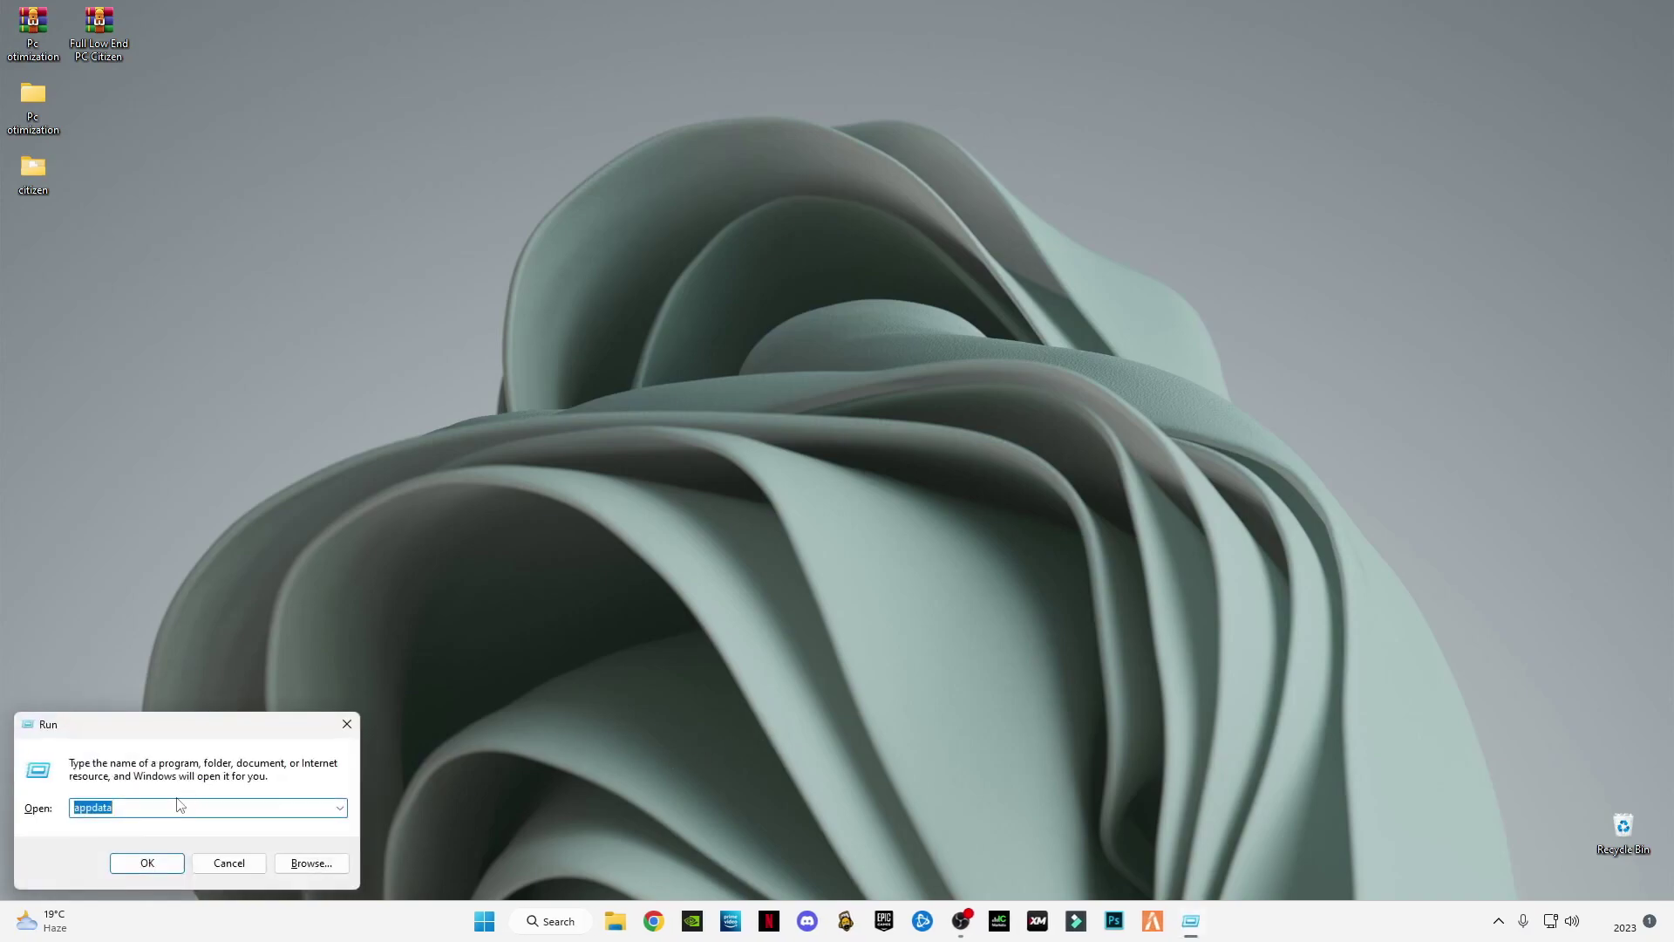
text(temp)
key(Return)
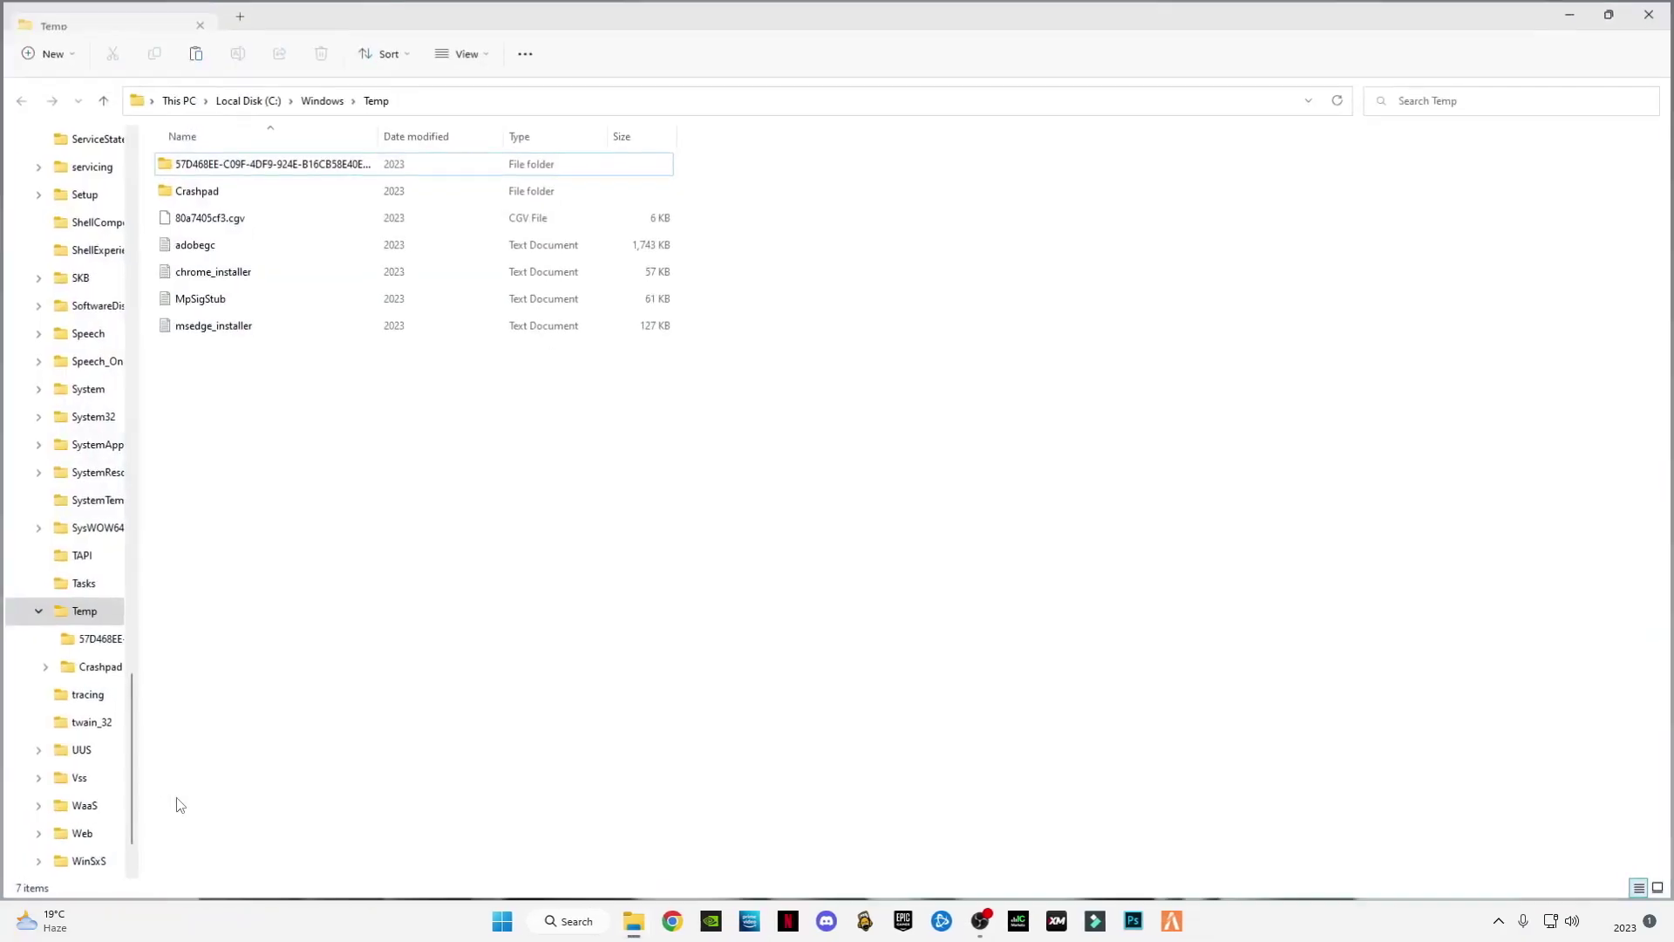
key(ctrl+a)
right_click(233, 276)
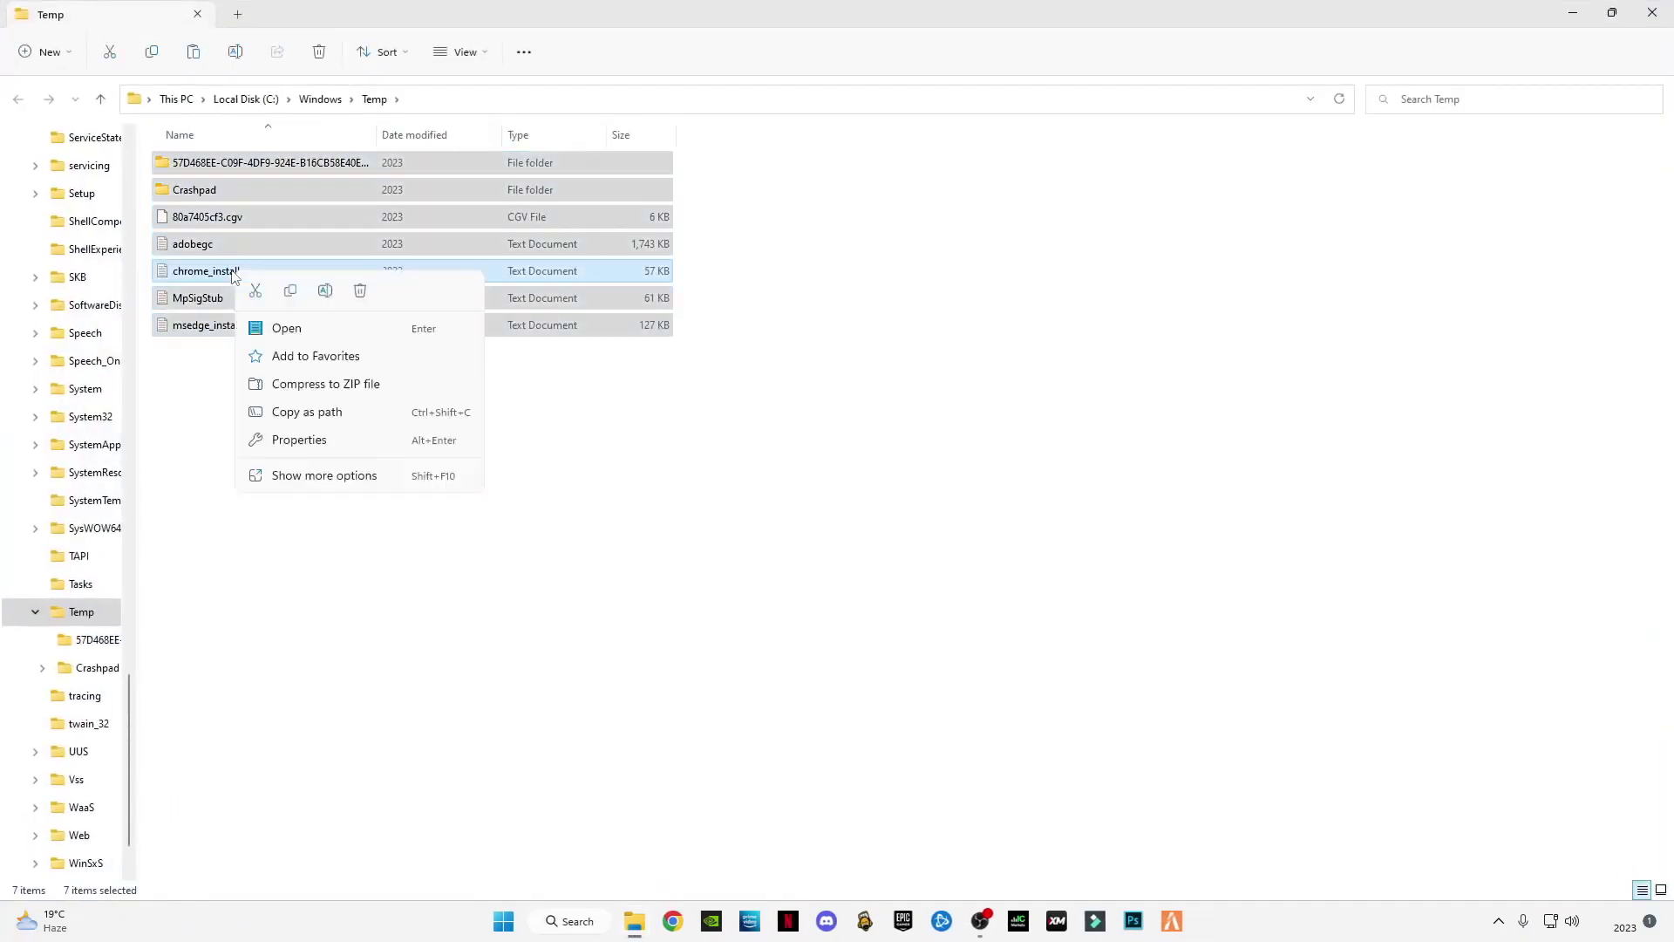
click(356, 290)
click(1651, 13)
Delete all 225 items in the user %temp% folder, skipping in-use files
key(super+r)
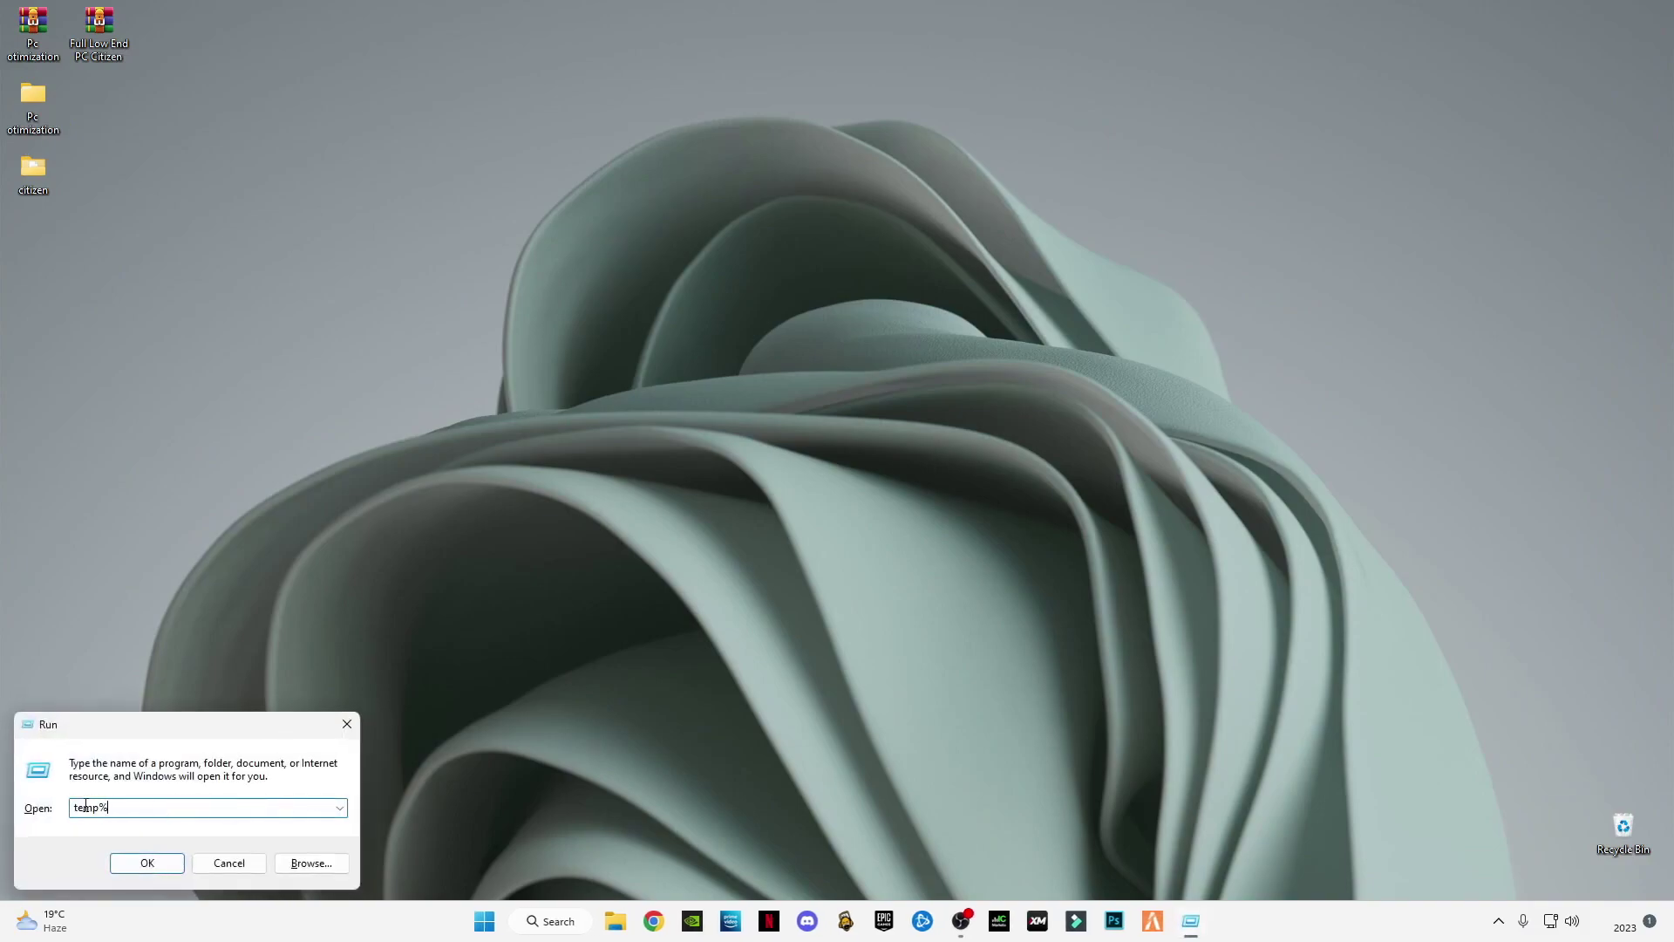
click(147, 864)
key(ctrl+a)
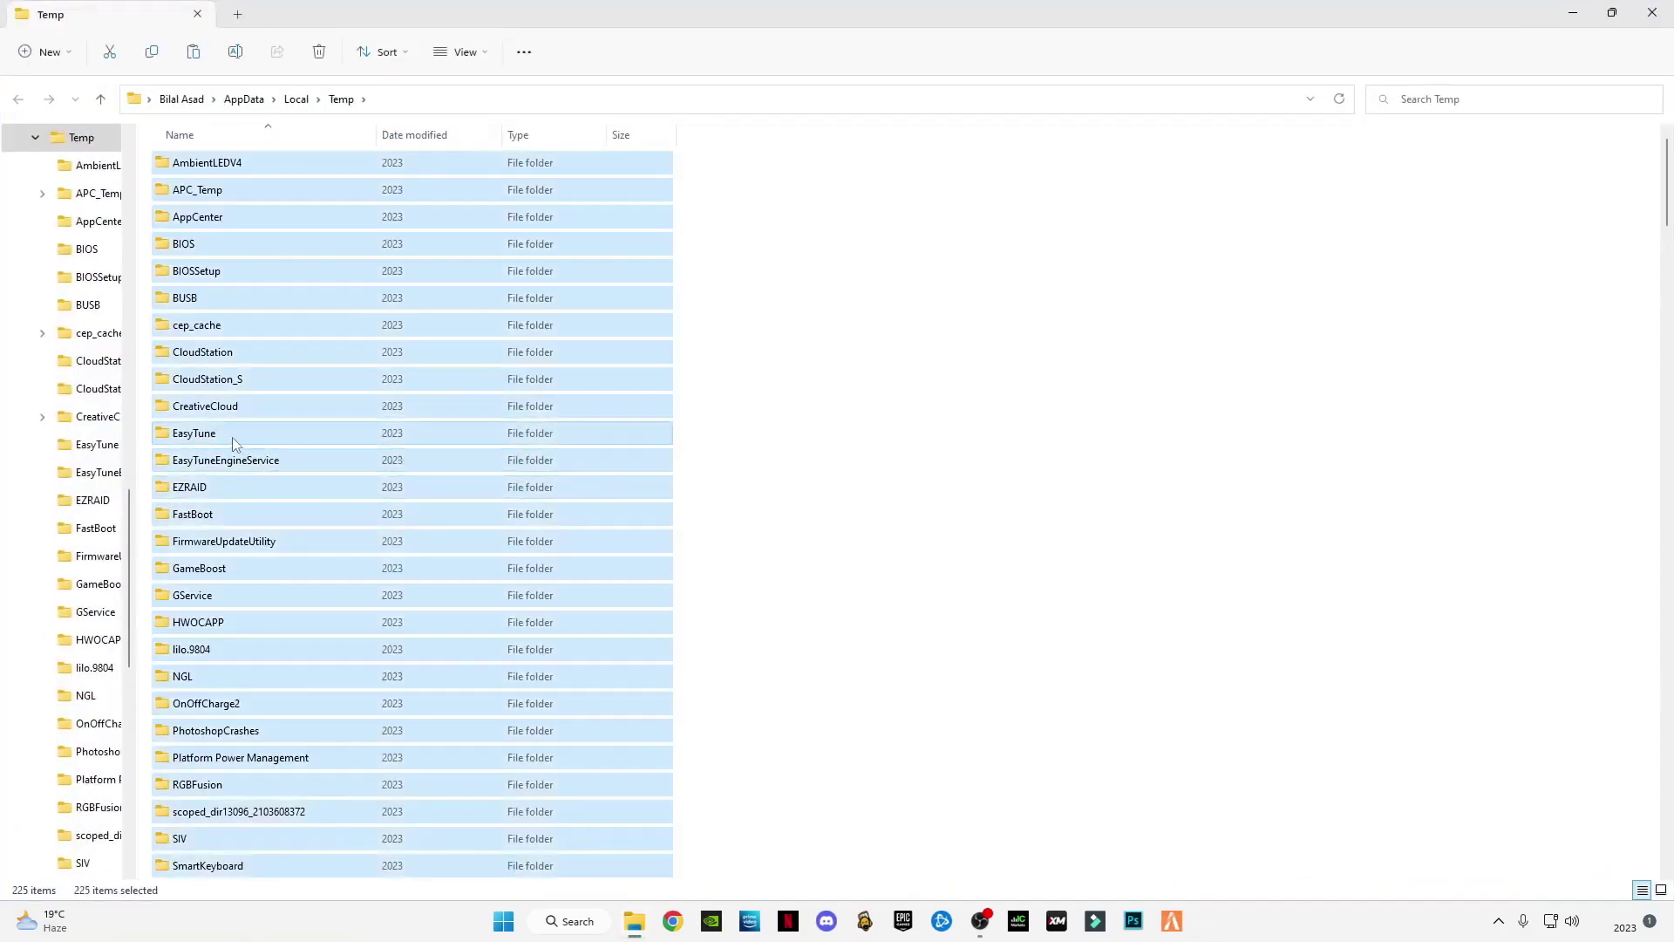
right_click(232, 438)
click(397, 457)
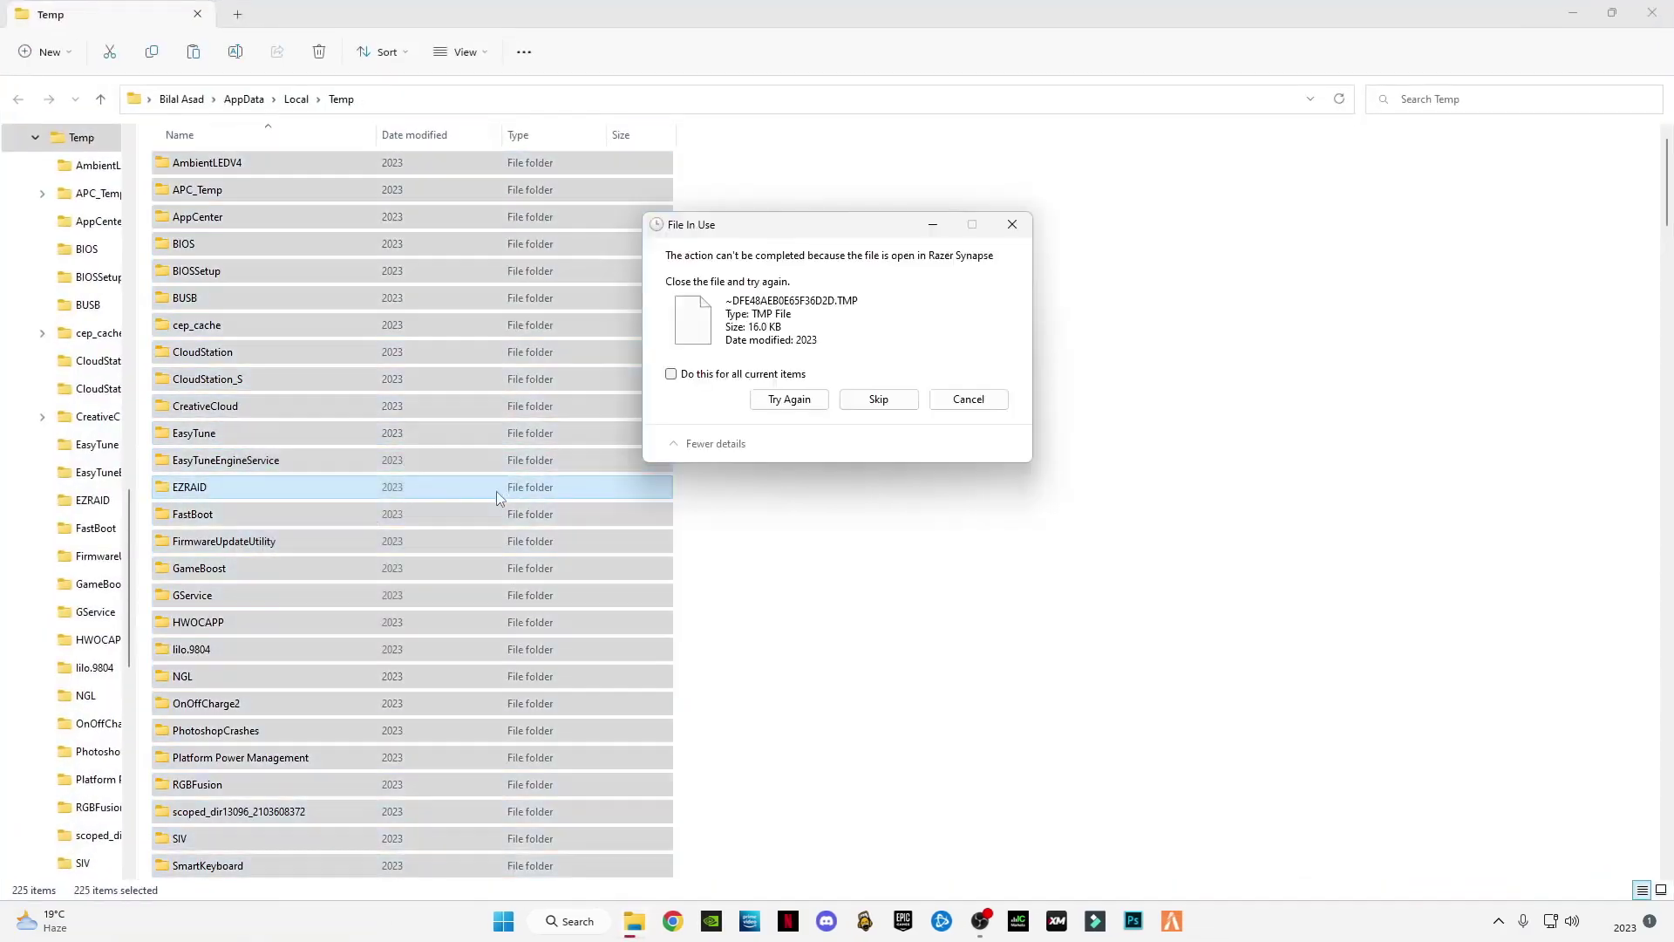
click(779, 375)
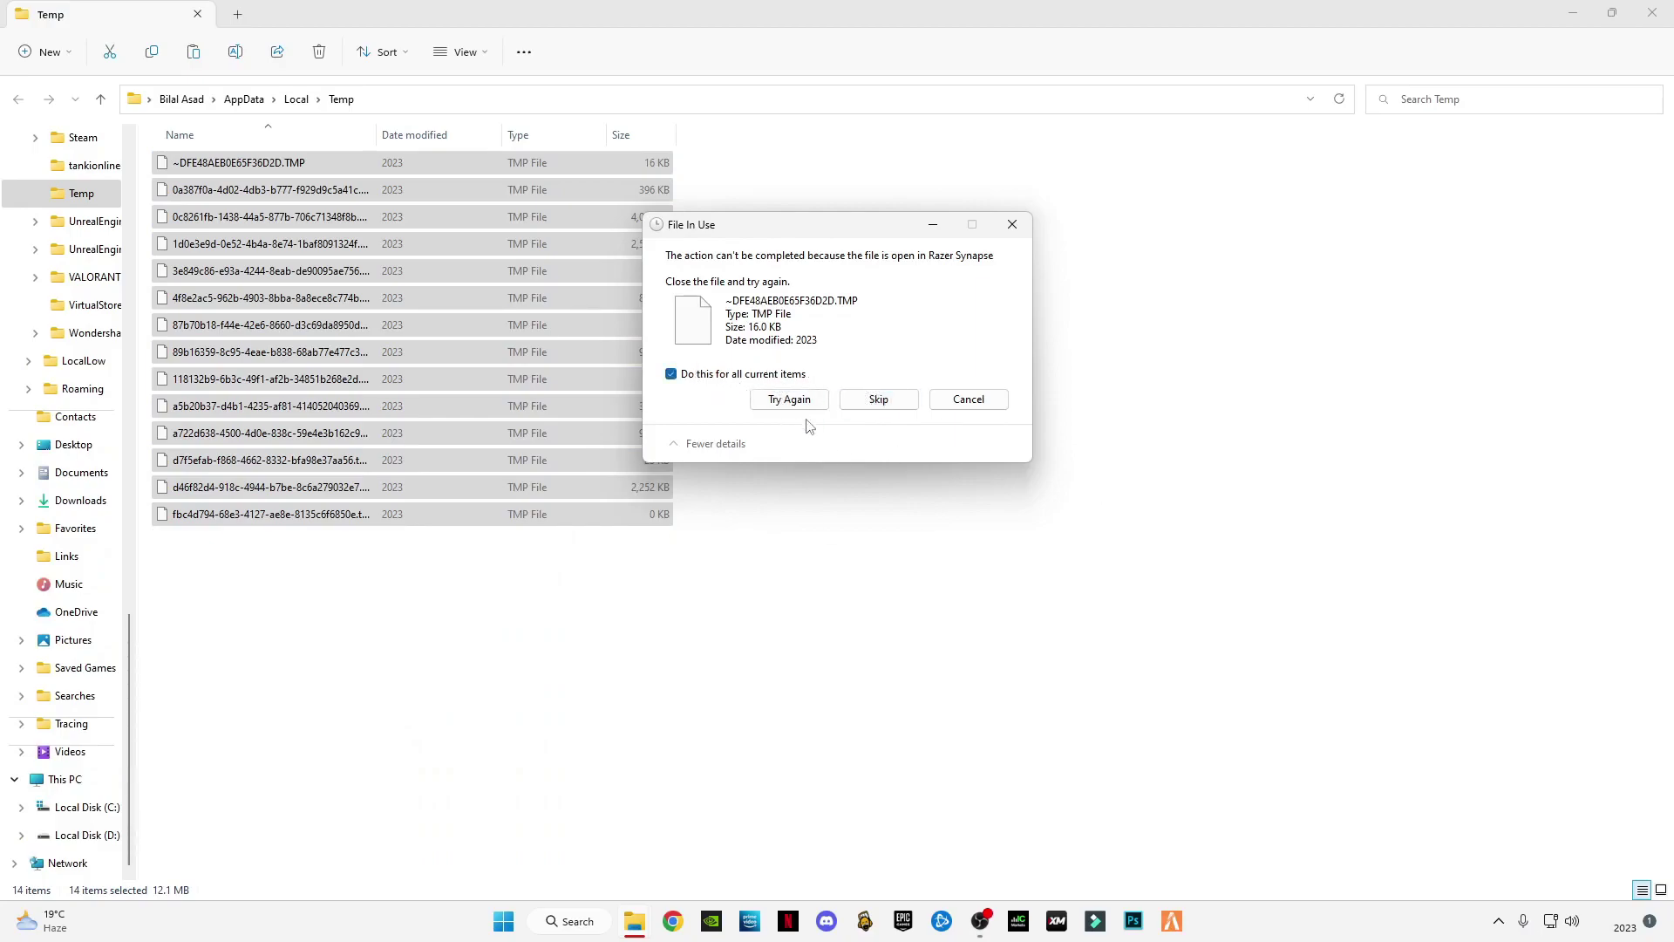
click(903, 409)
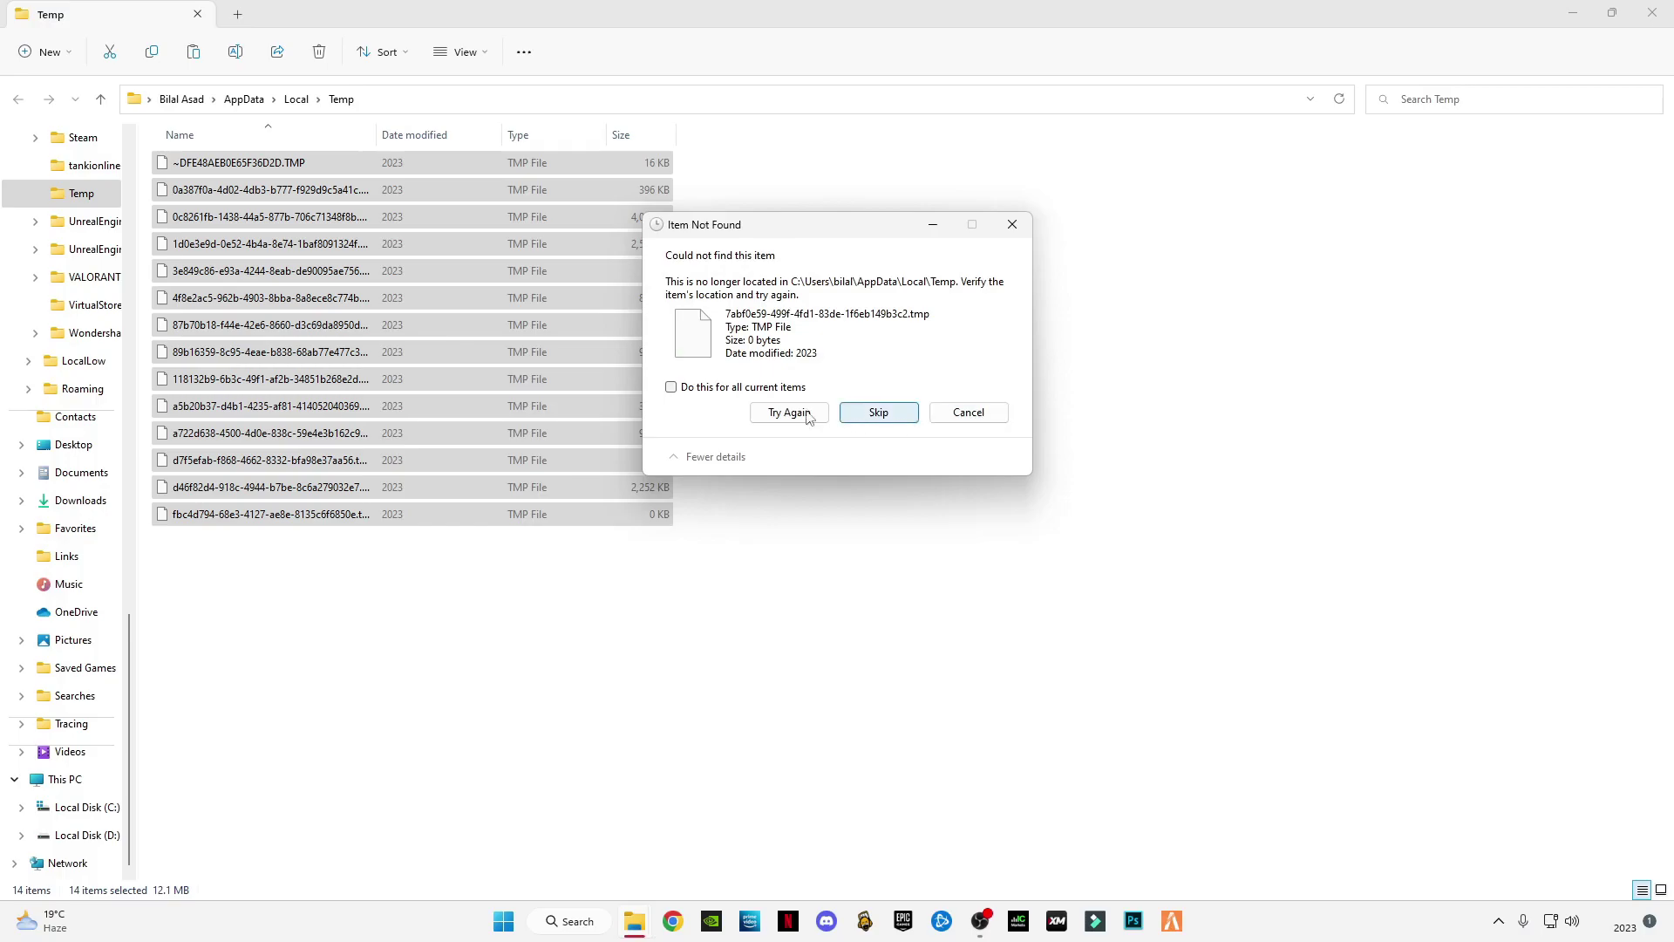
click(893, 415)
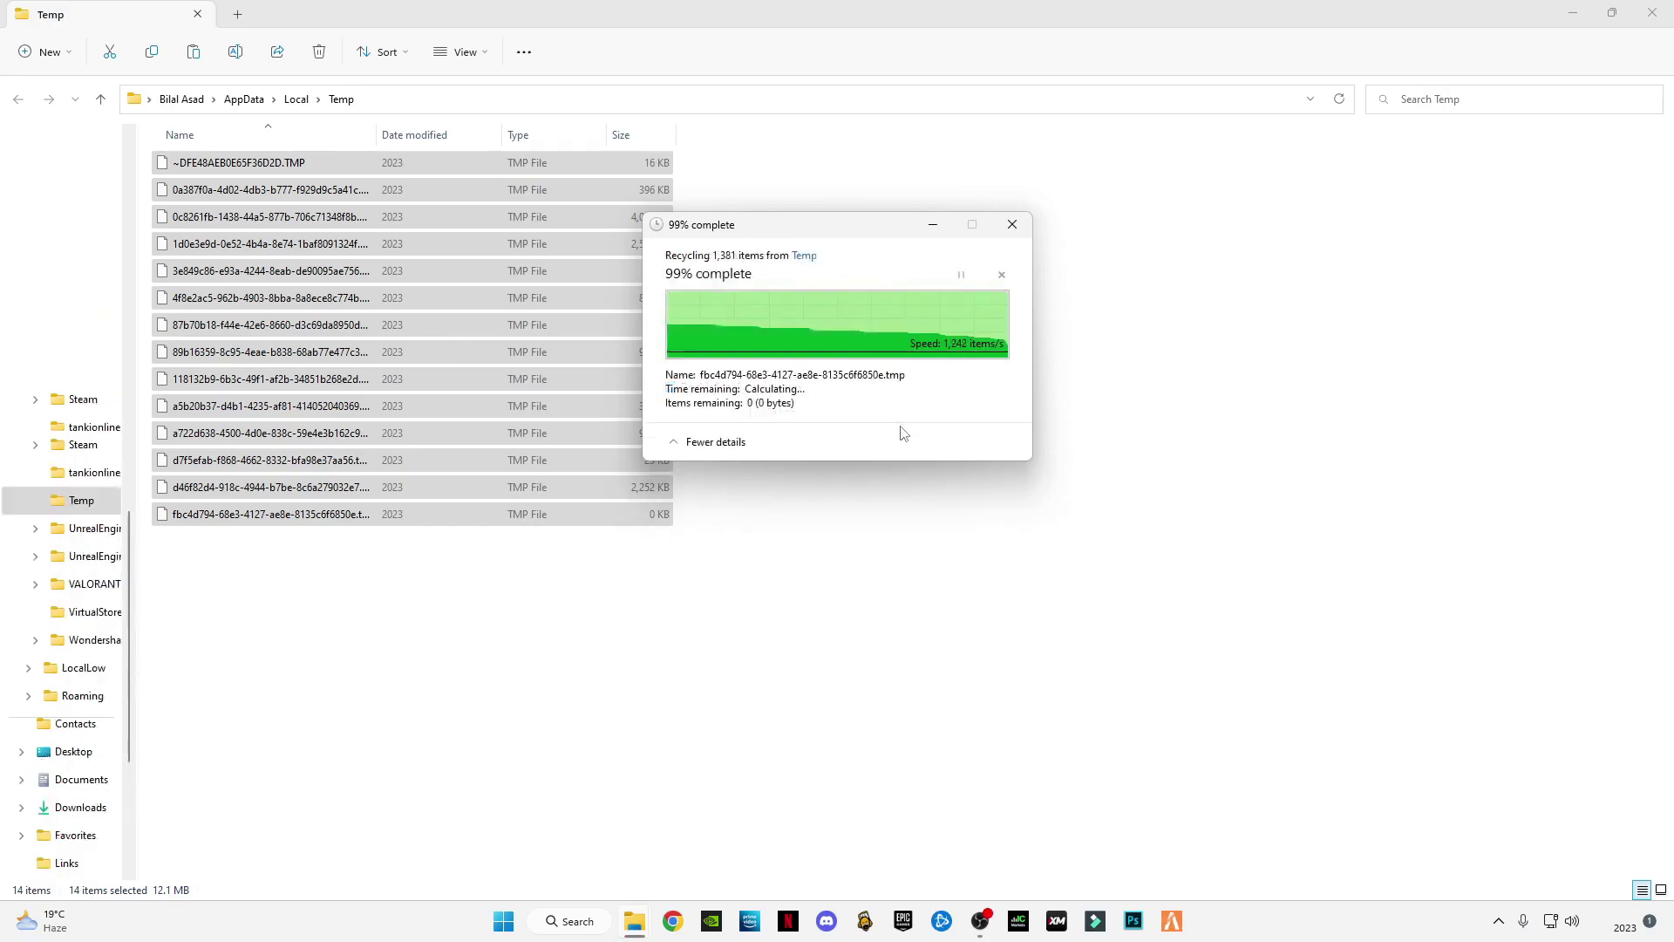
click(1650, 13)
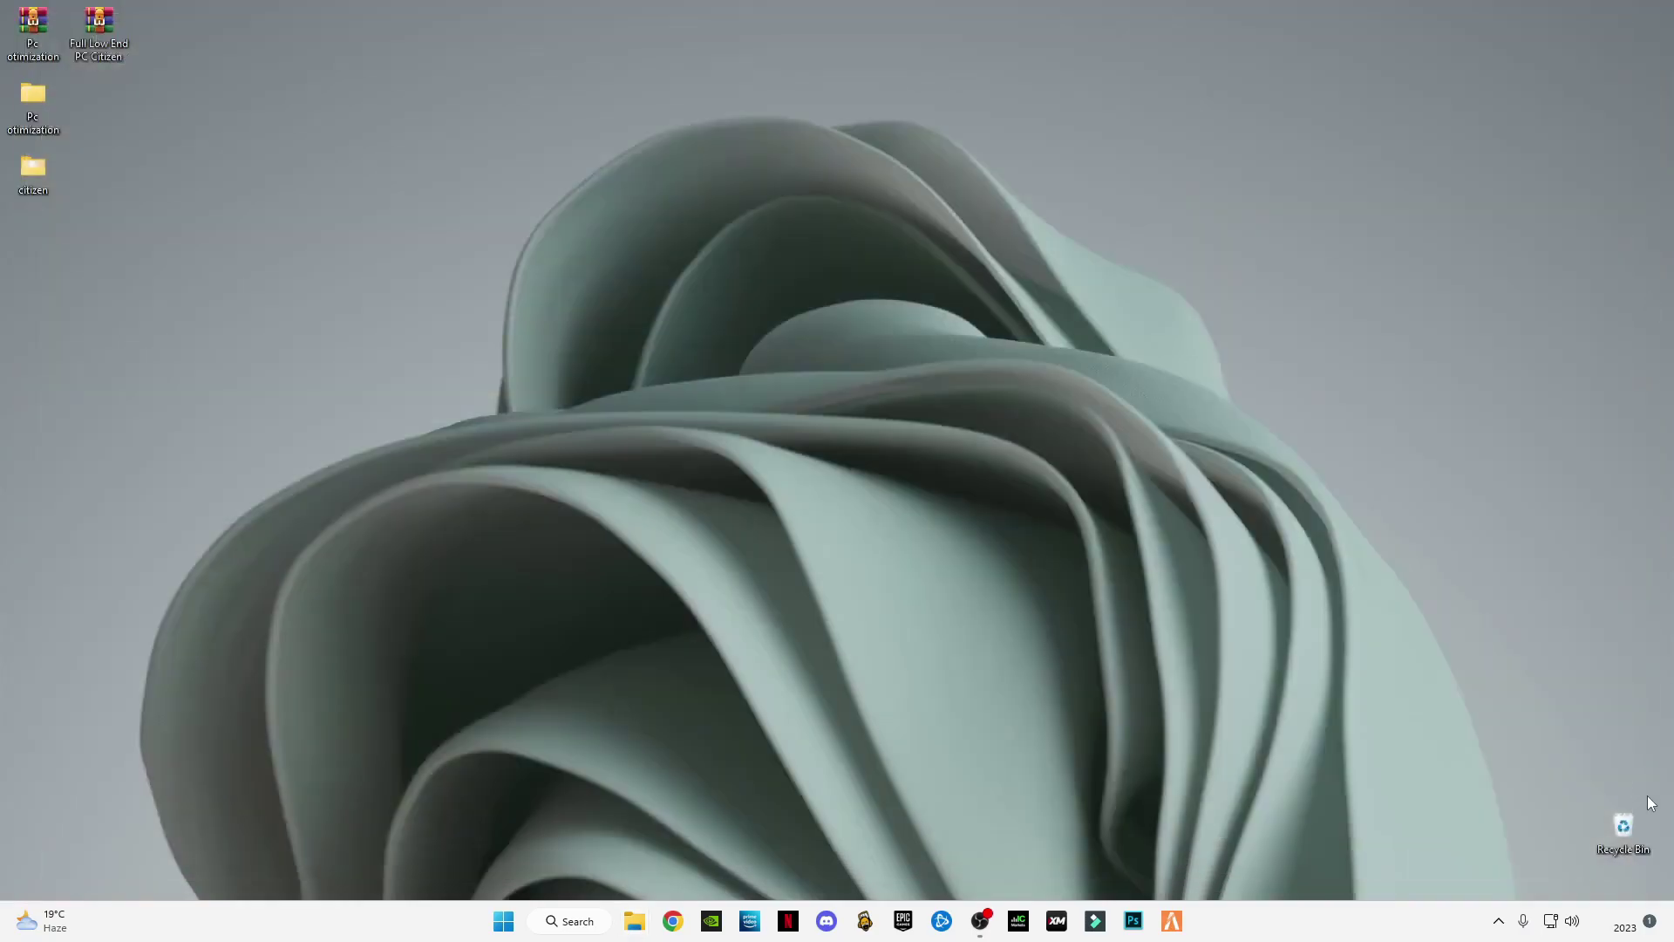
Empty the Recycle Bin, confirming permanent deletion
right_click(1632, 829)
click(1466, 688)
click(924, 474)
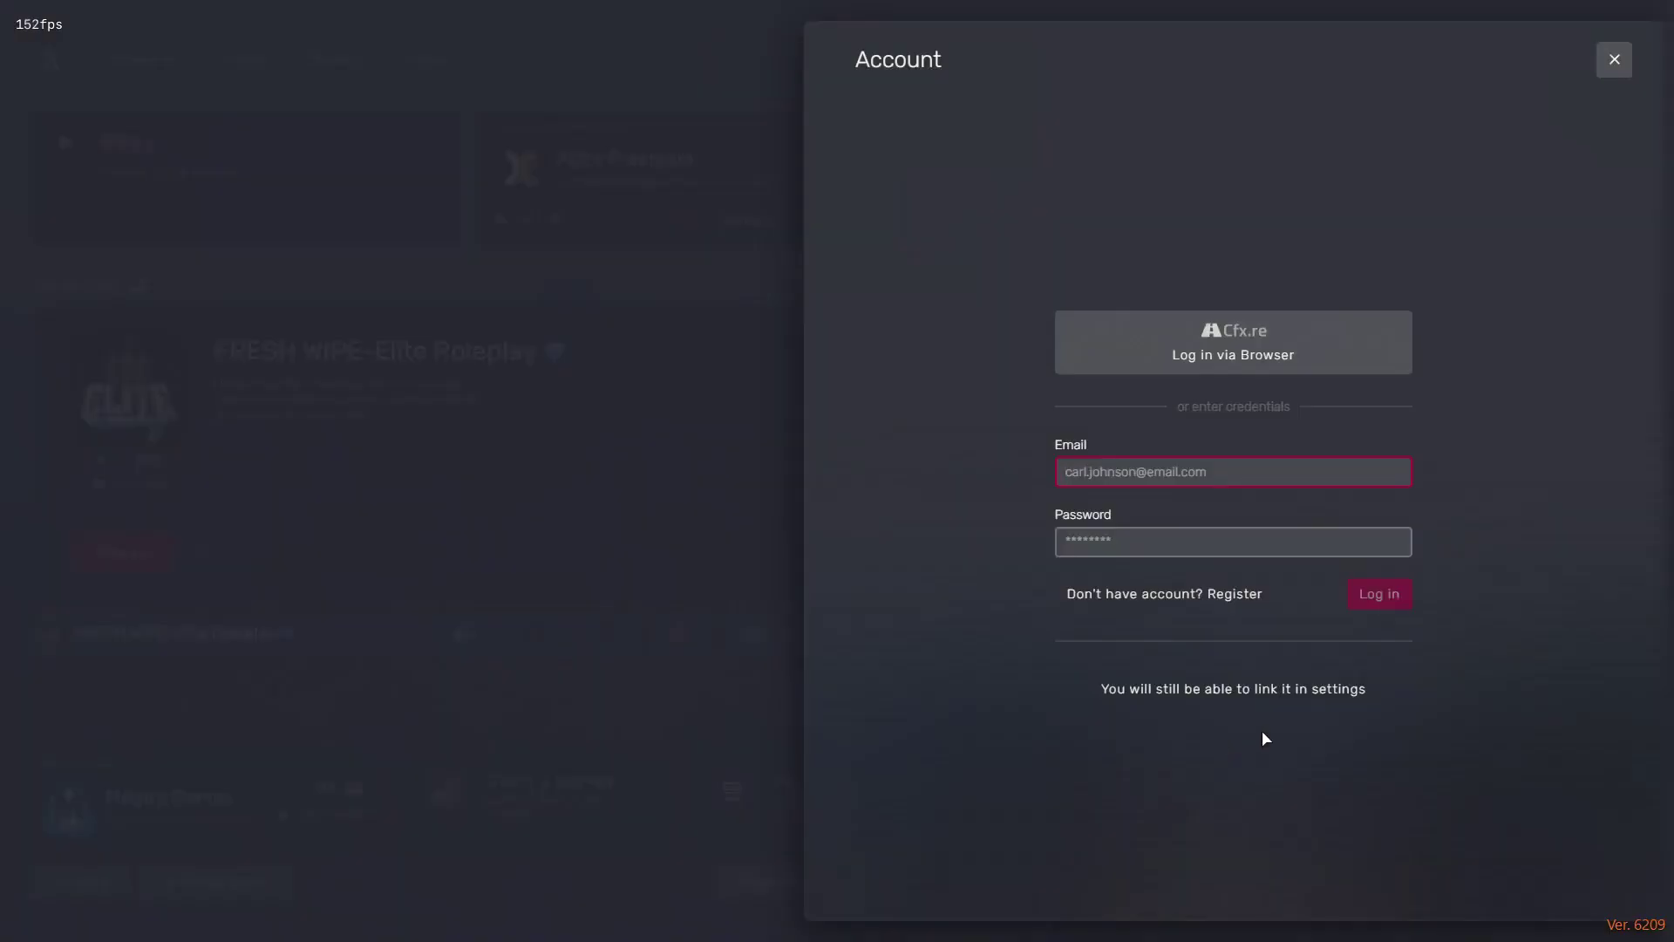
Close the account panel, connect to XCity Freeroam, and walk forward in-game
click(1614, 61)
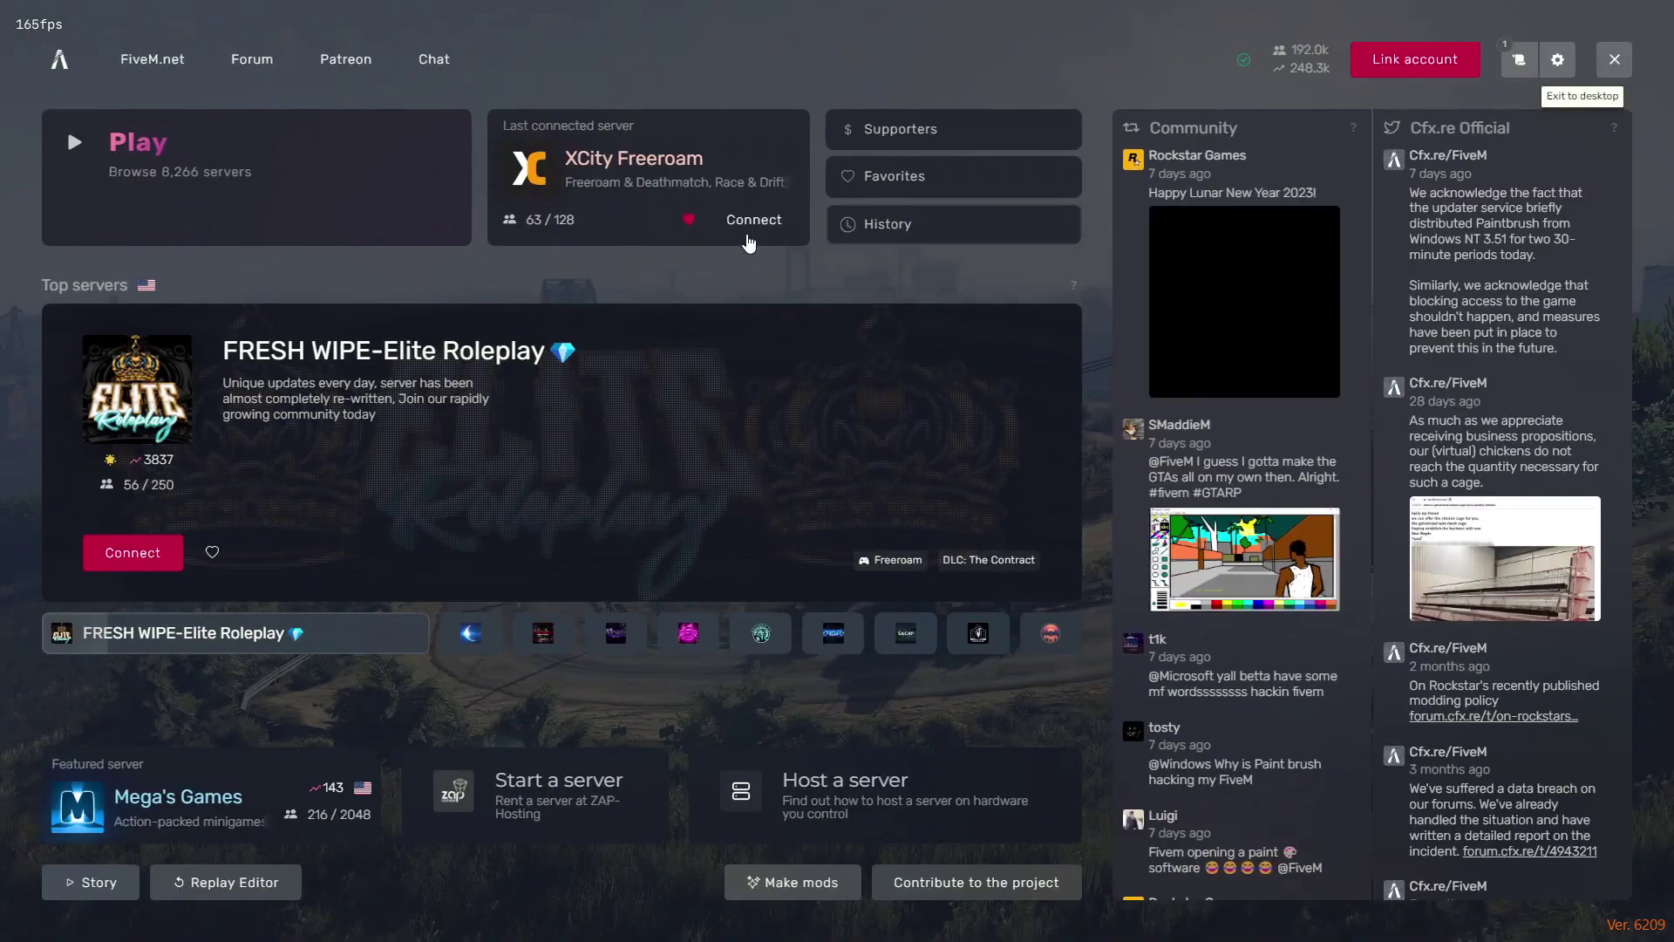
click(741, 223)
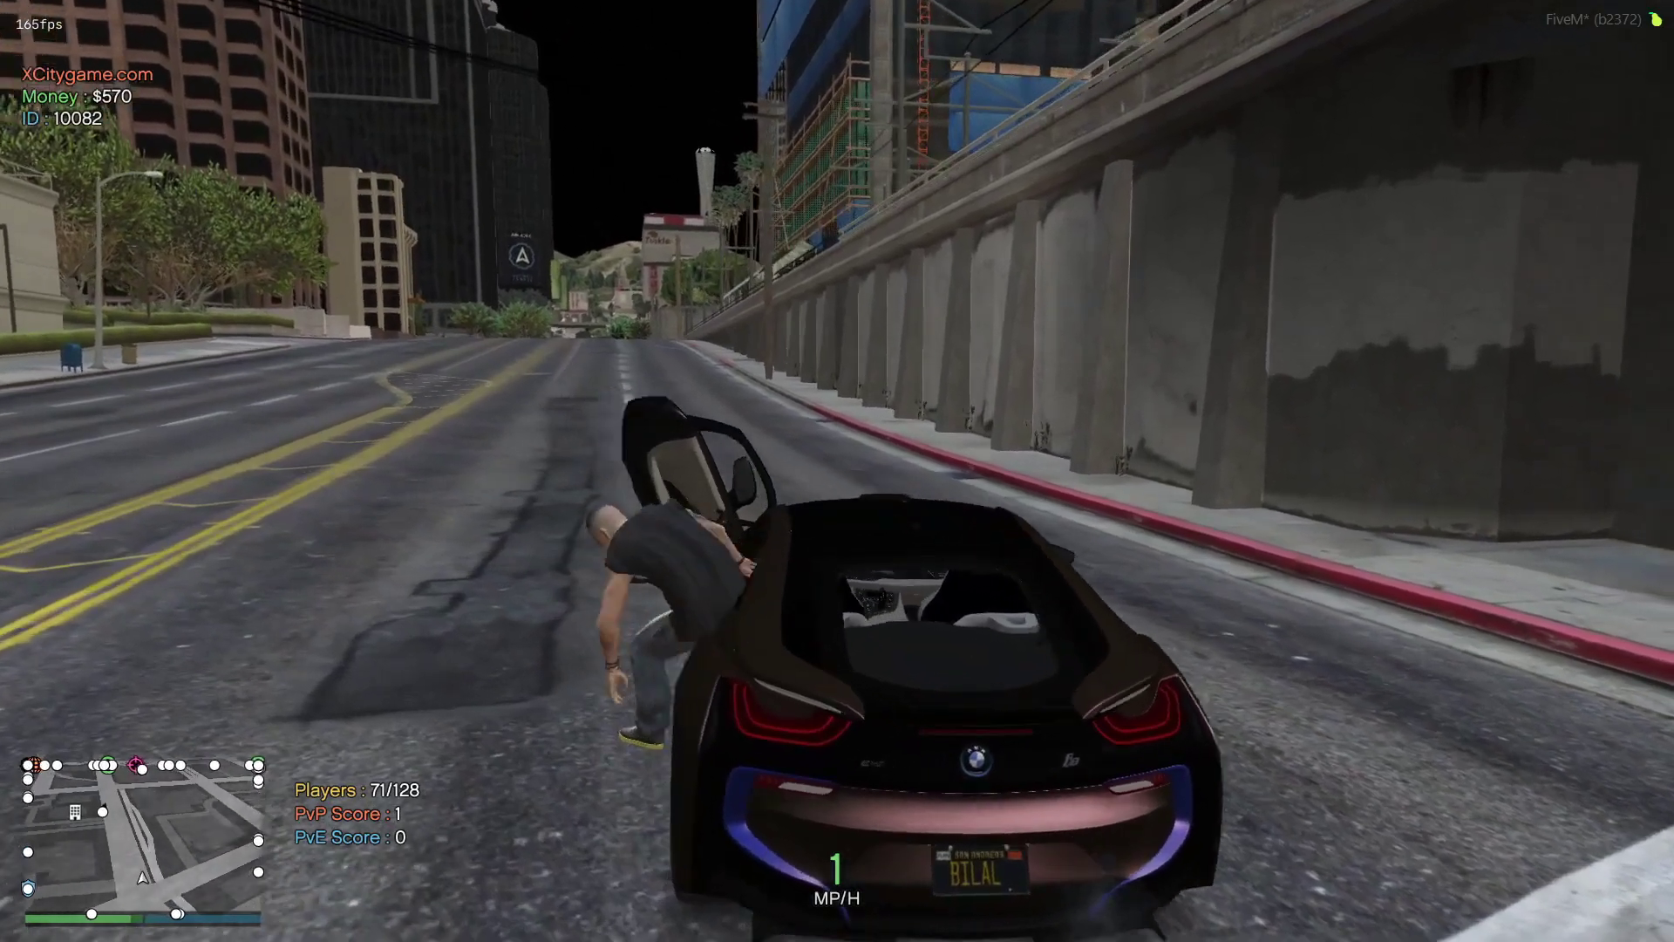
key(w)
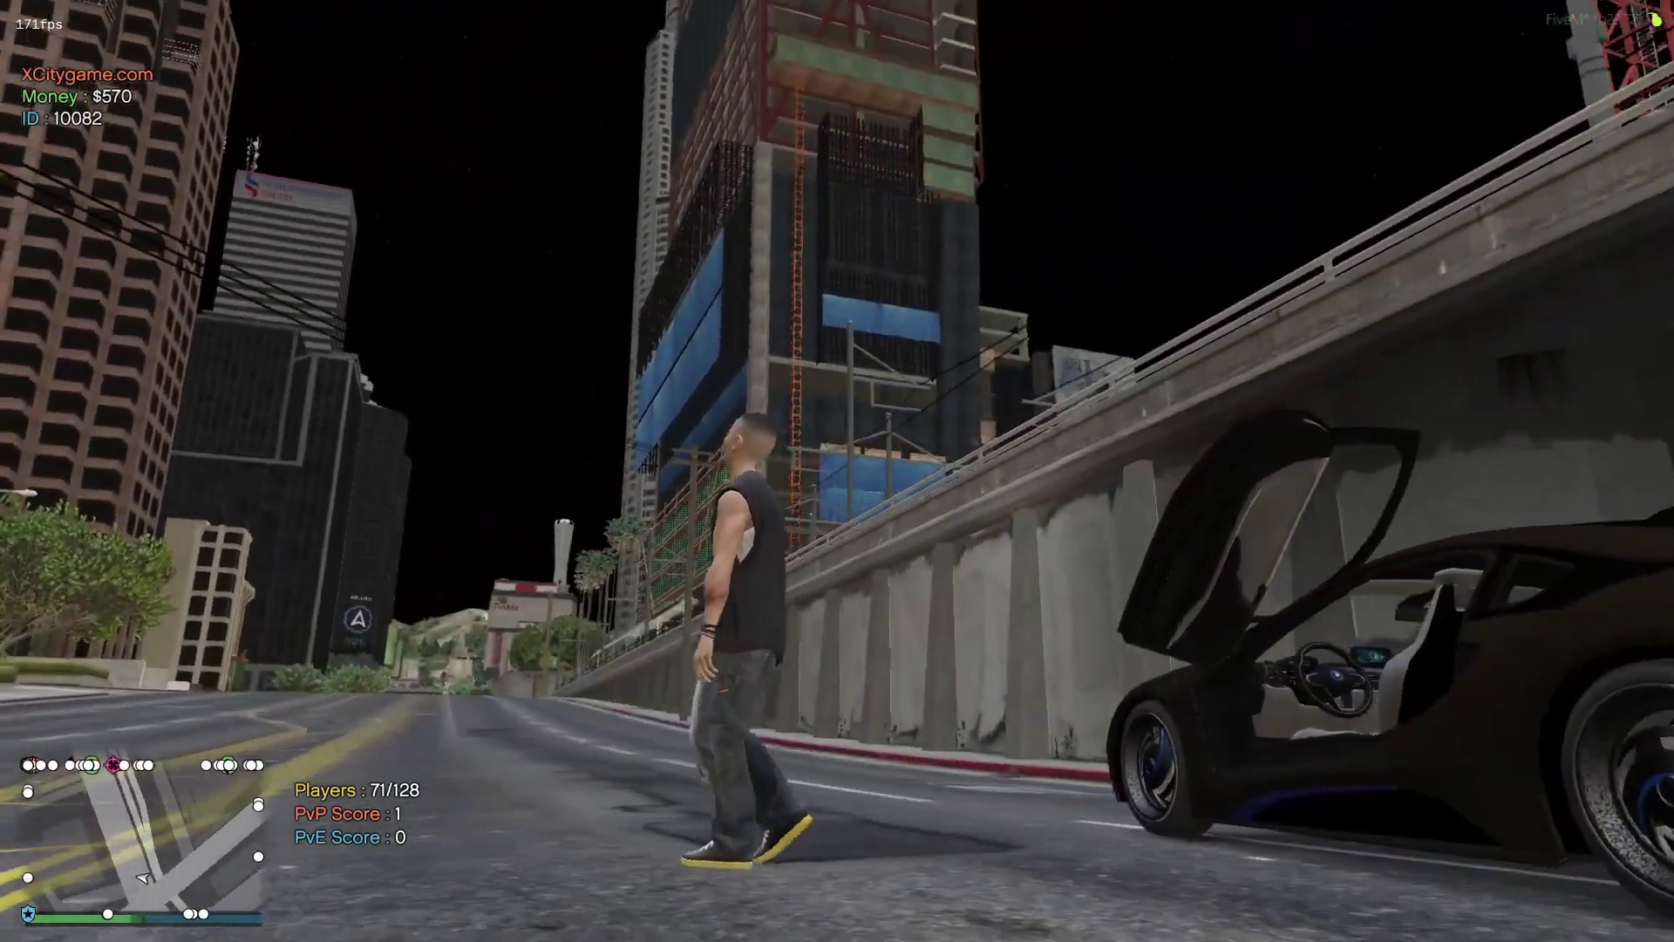
Check the Graphics and Advanced Graphics pages in the pause menu, then get into the car
key(s)
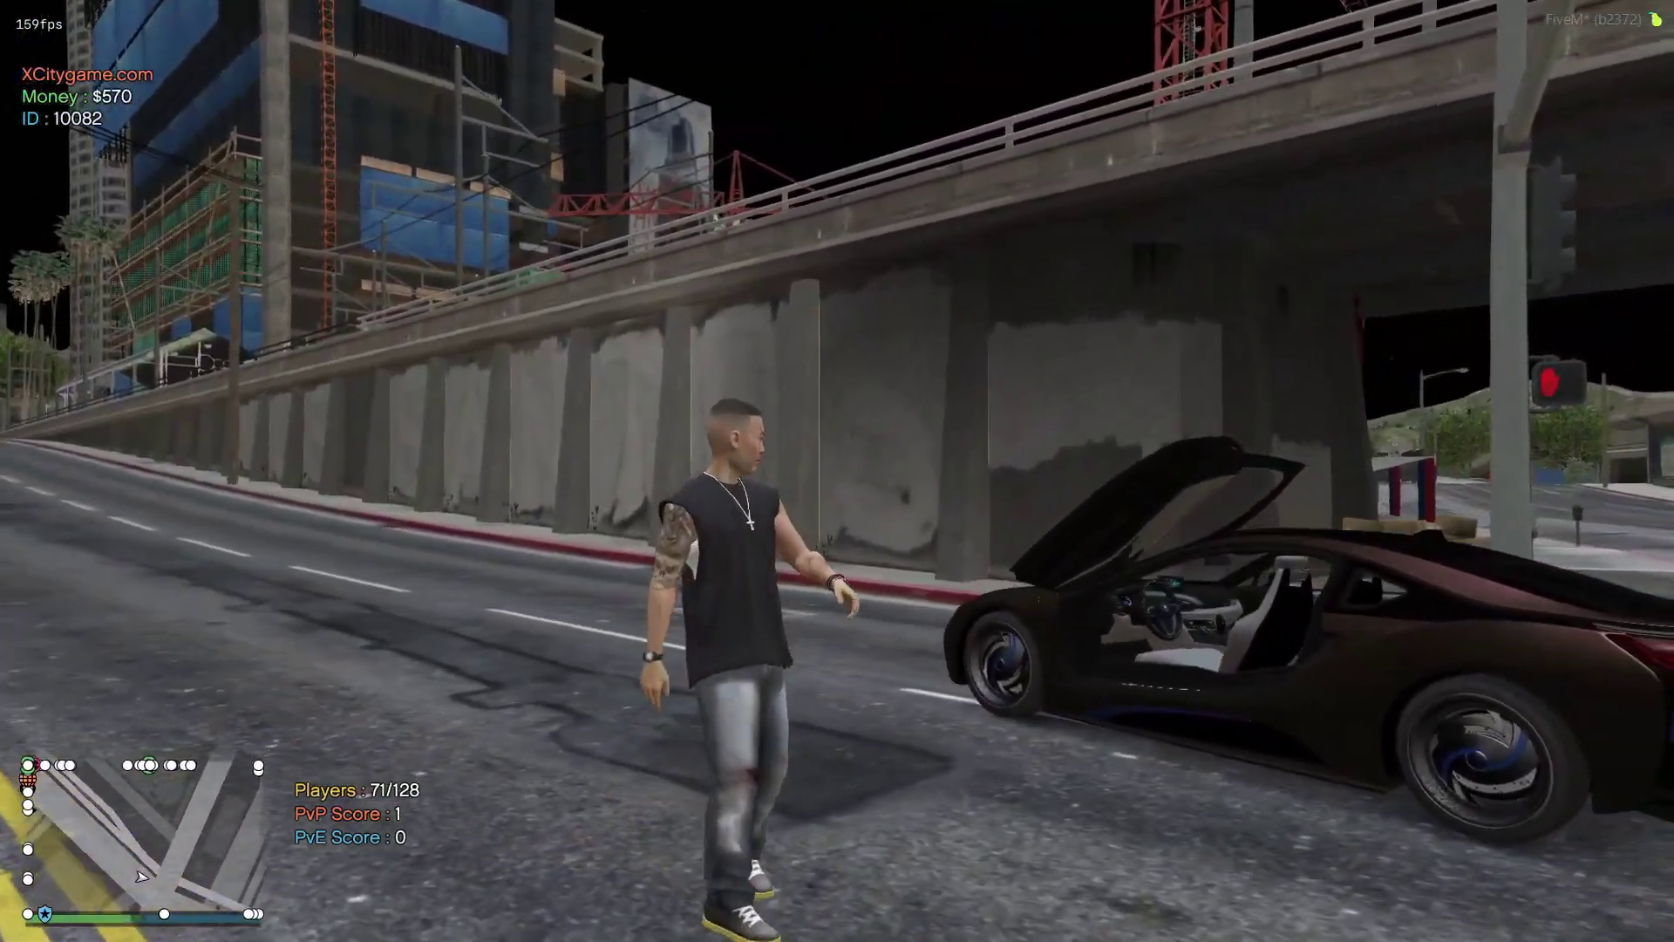
key(Escape)
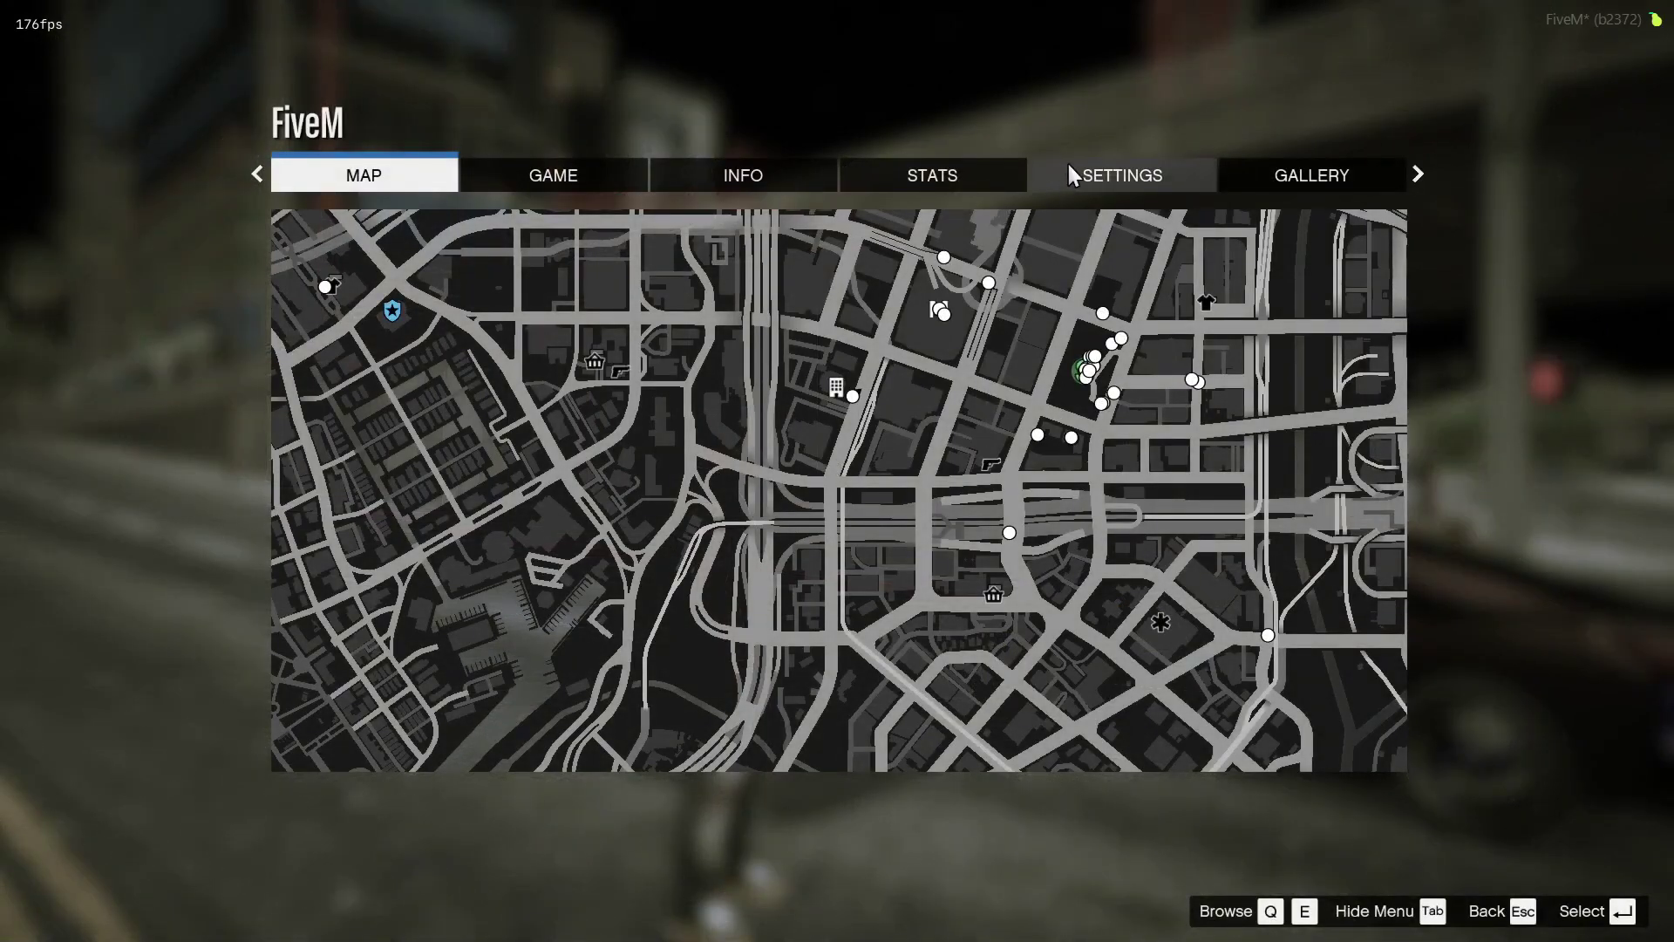
click(1067, 175)
click(339, 436)
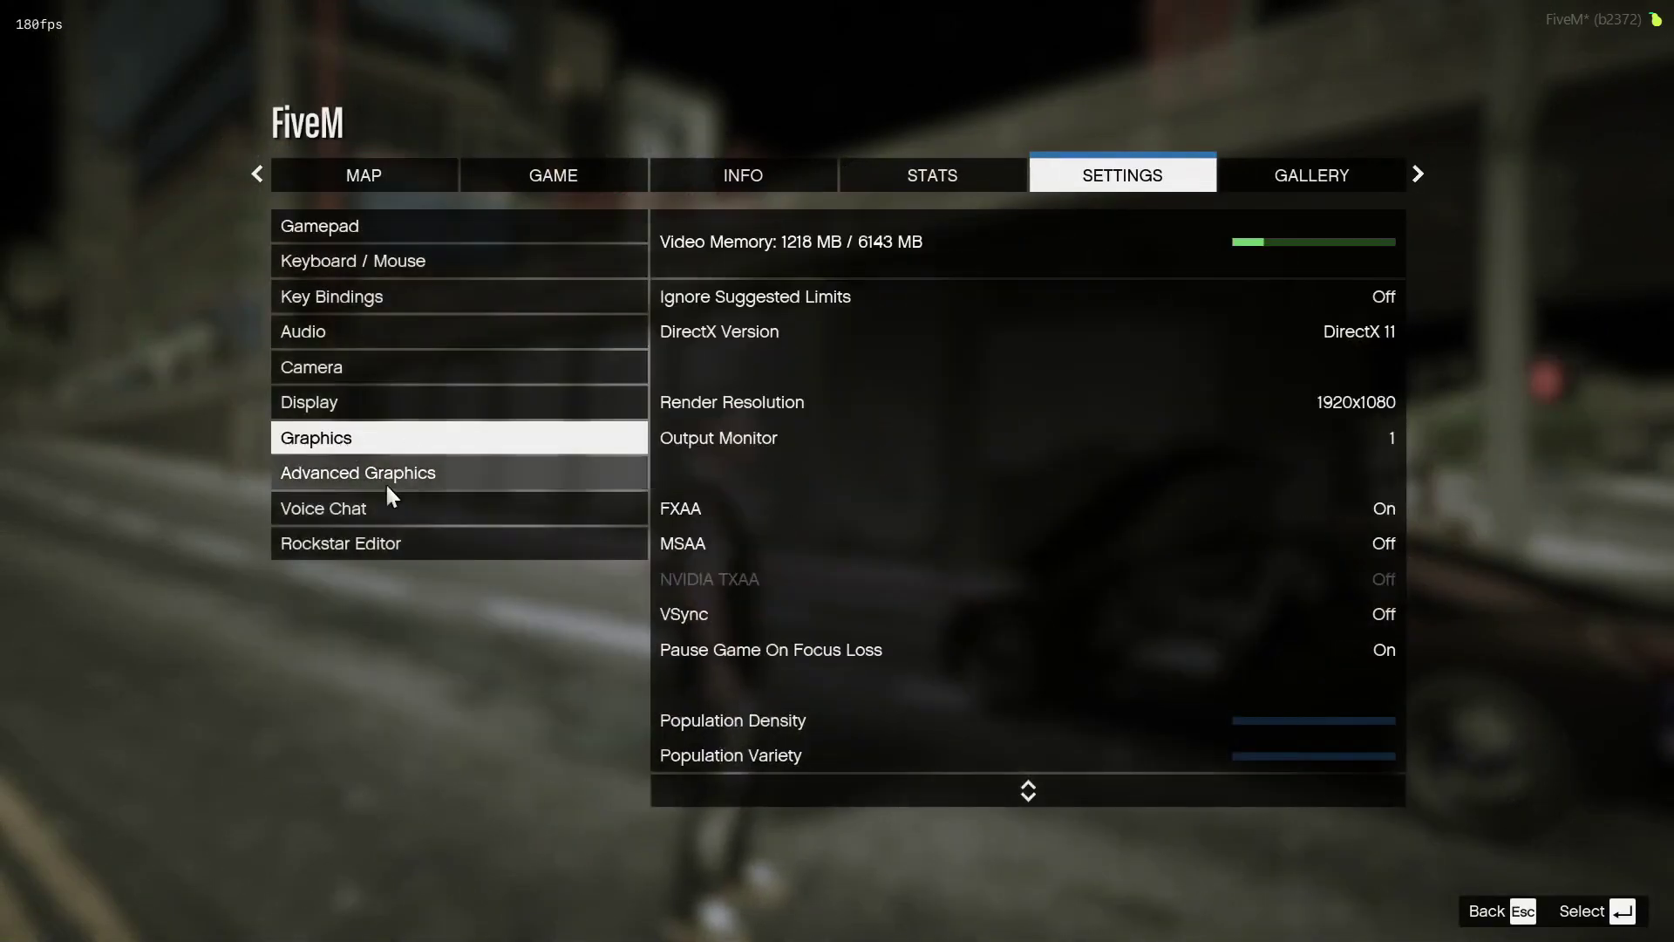
click(469, 433)
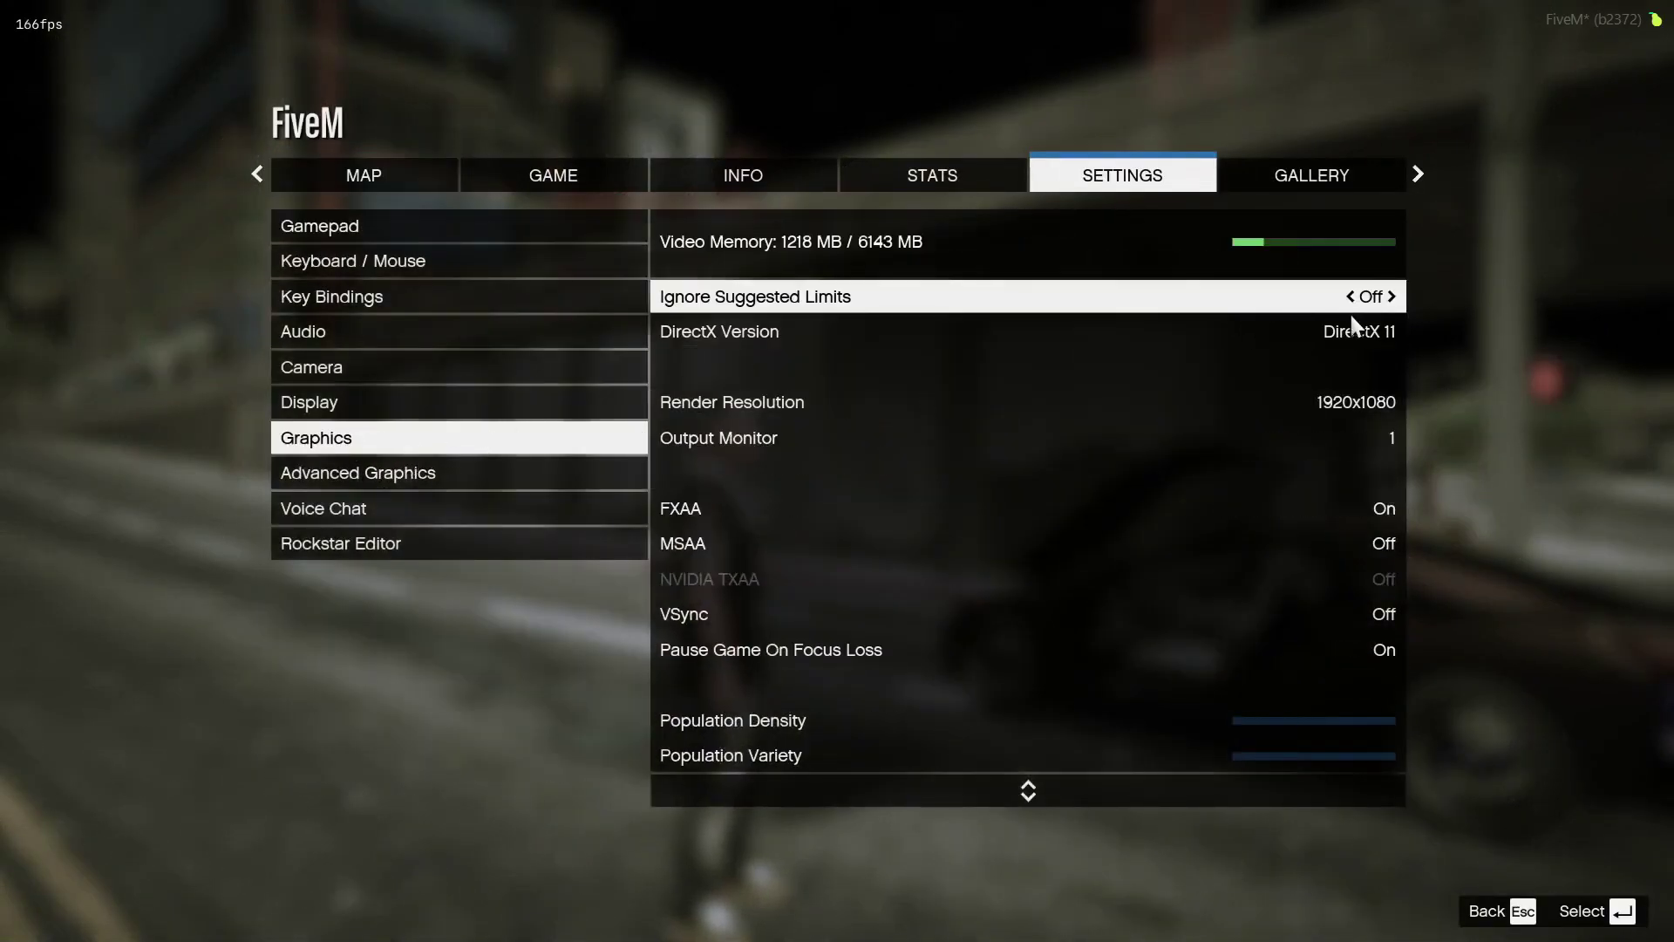
scroll(1353, 327, down, 3)
scroll(1349, 437, down, 2)
scroll(796, 721, up, 3)
scroll(824, 674, down, 3)
scroll(825, 672, down, 10)
scroll(800, 654, up, 15)
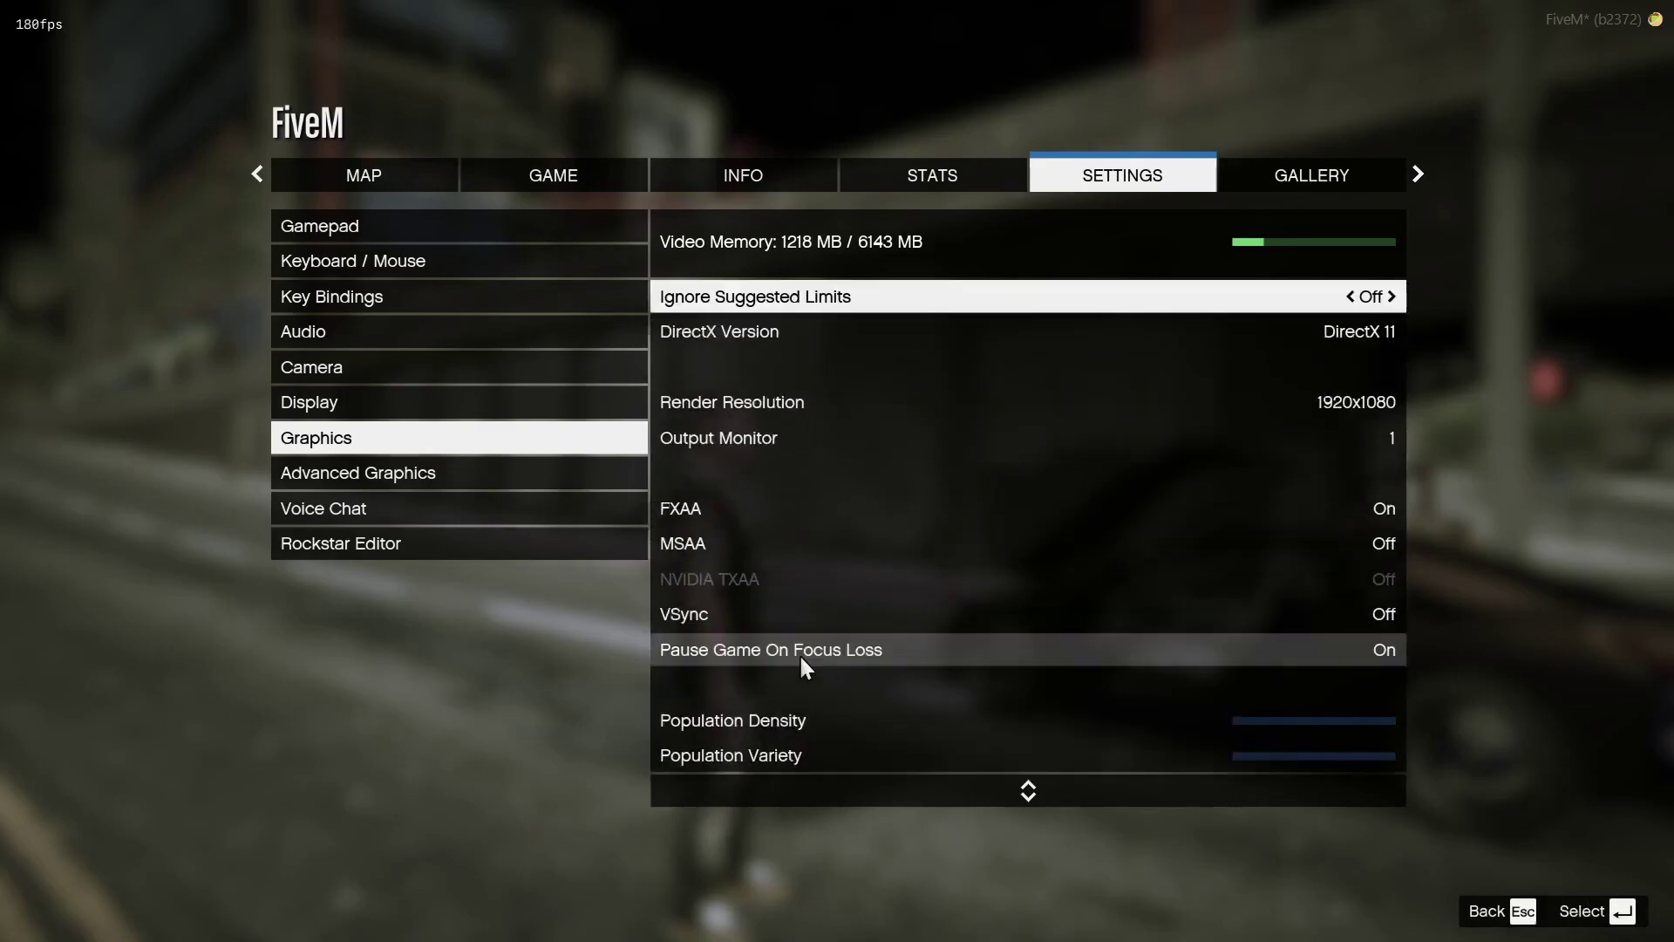
click(360, 480)
click(1106, 474)
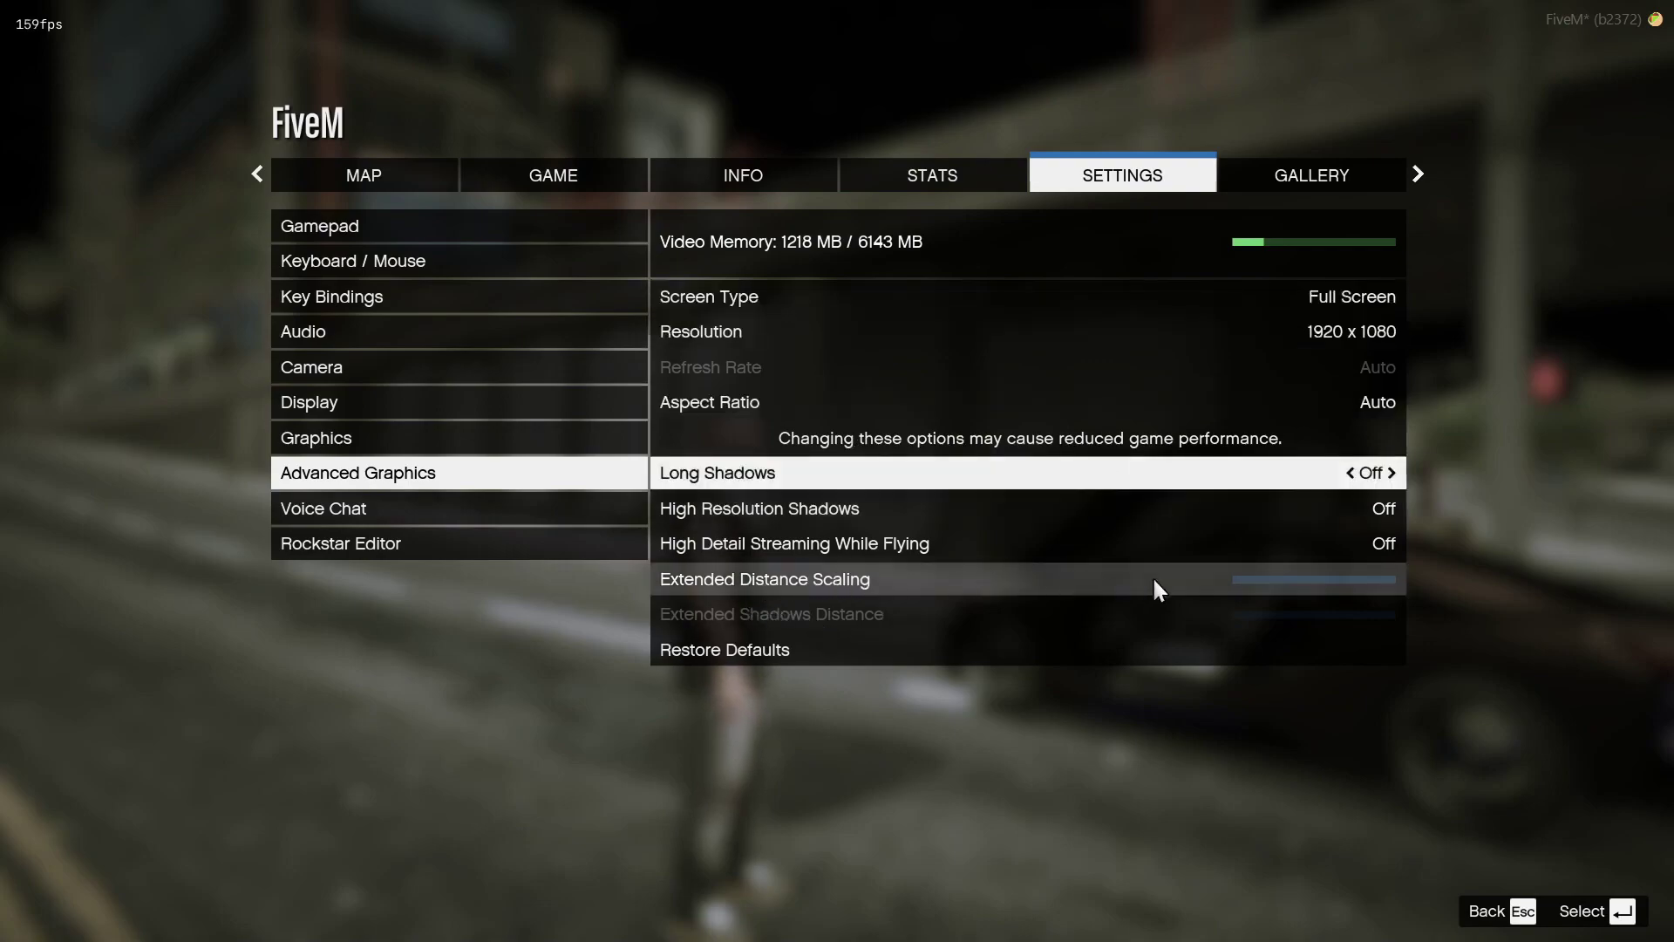
scroll(1121, 458, up, 1)
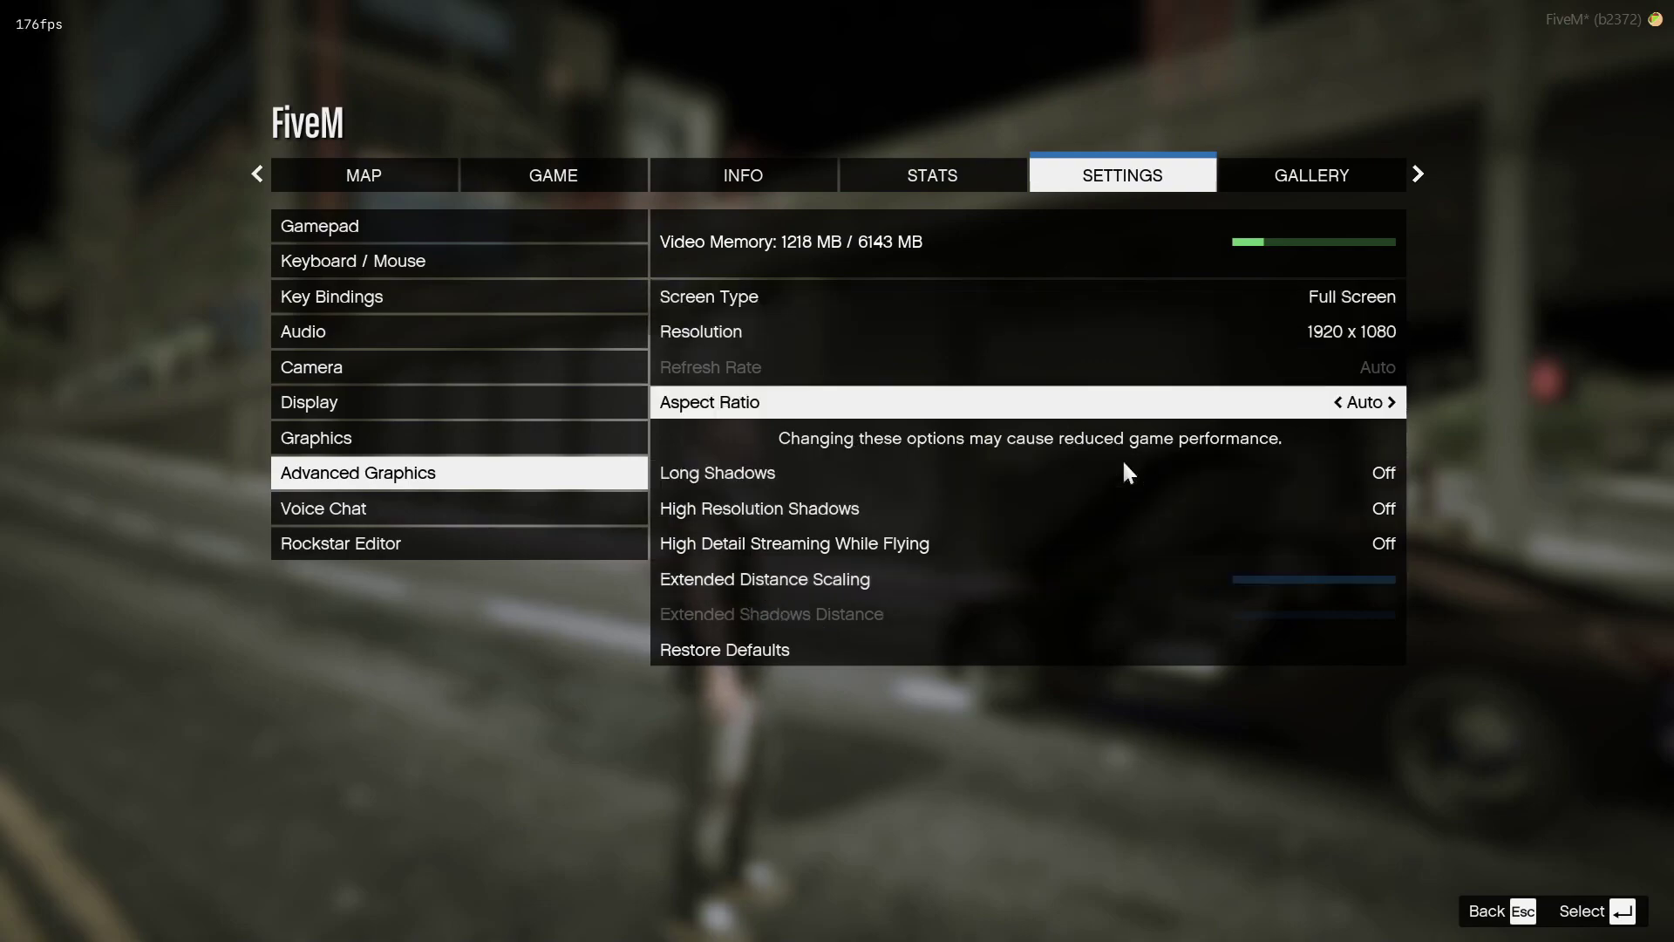
scroll(1116, 465, up, 3)
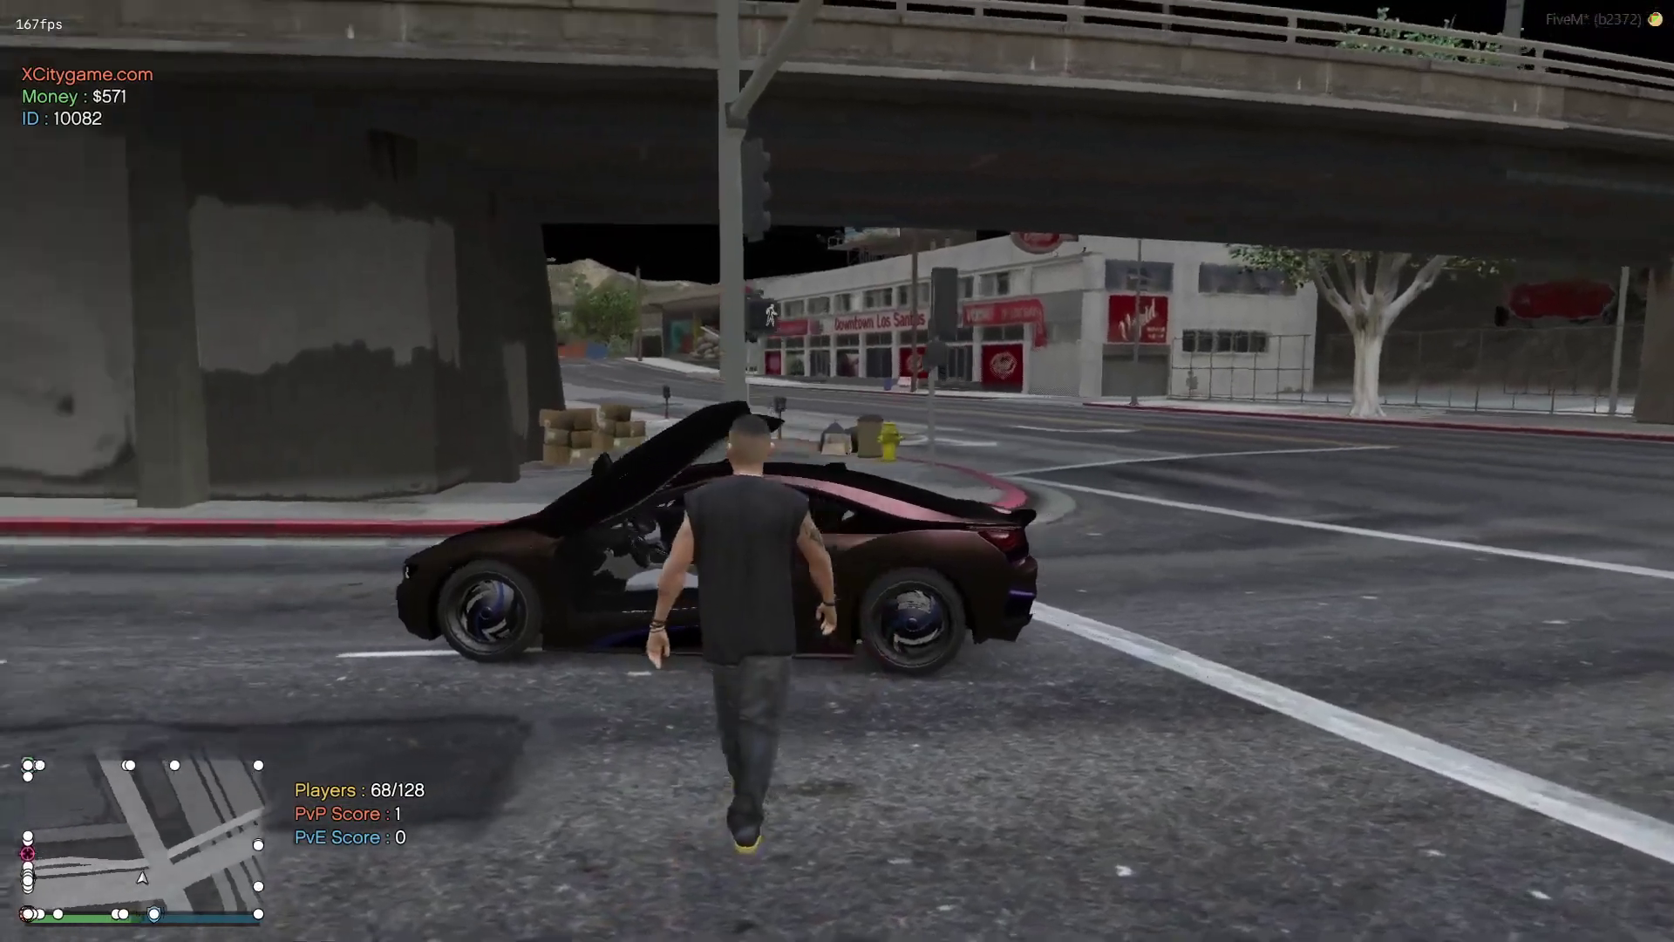
key(f)
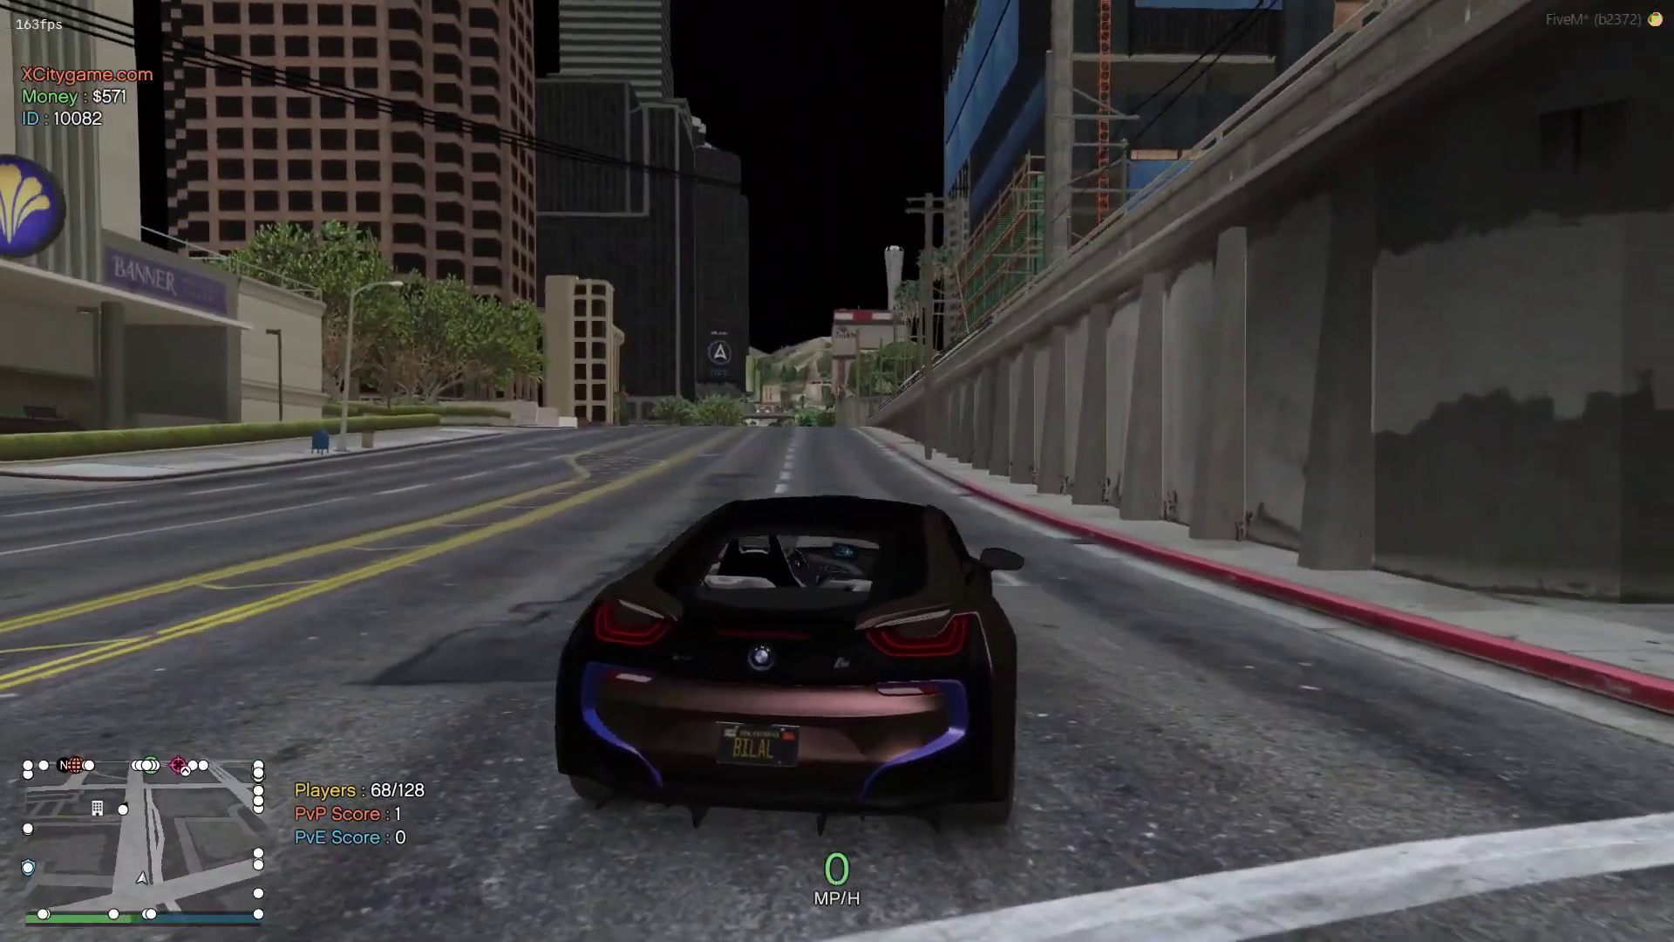
Accelerate the car to top speed down the street, weaving through lanes under the overpass
key(w)
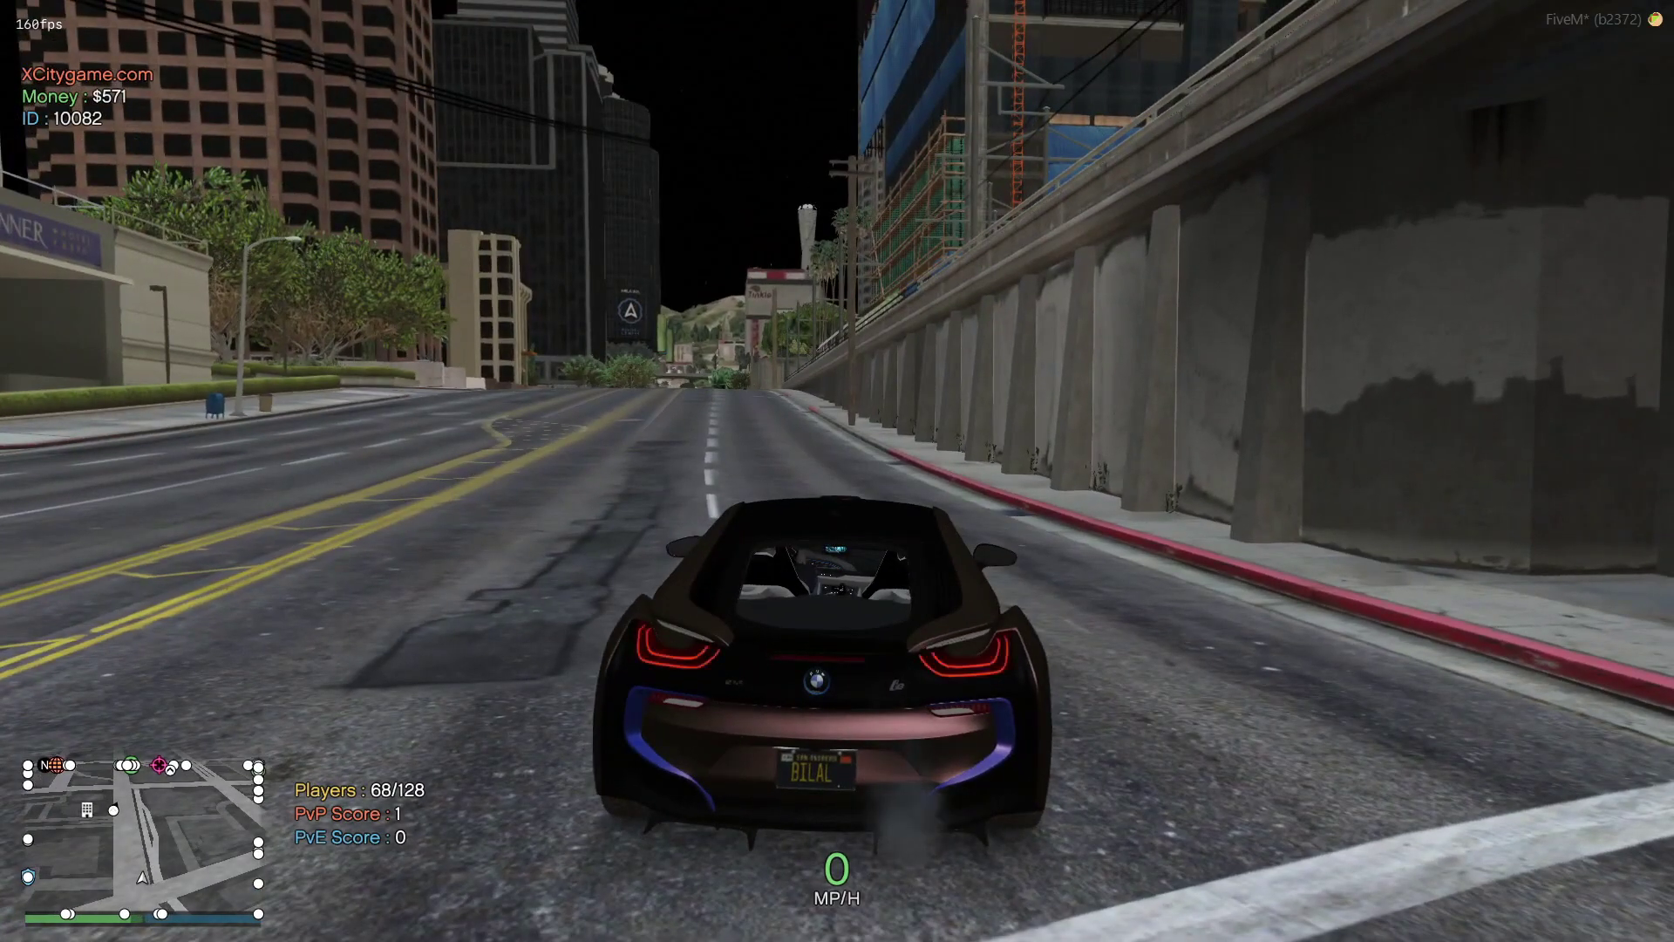
key(w)
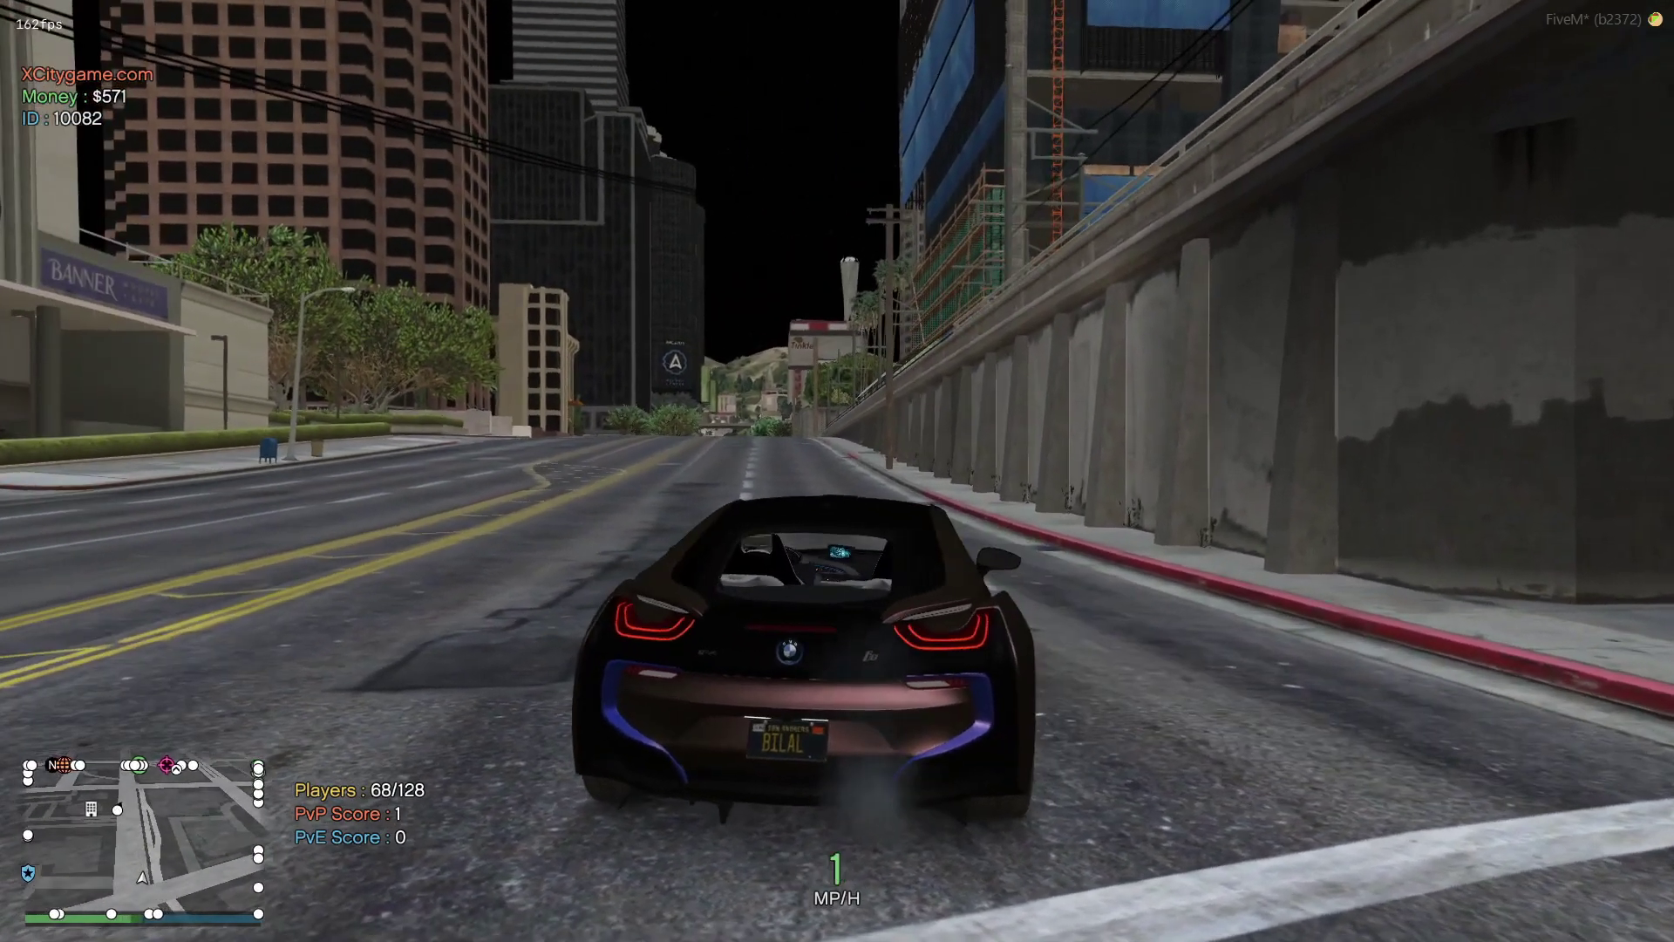
key(w)
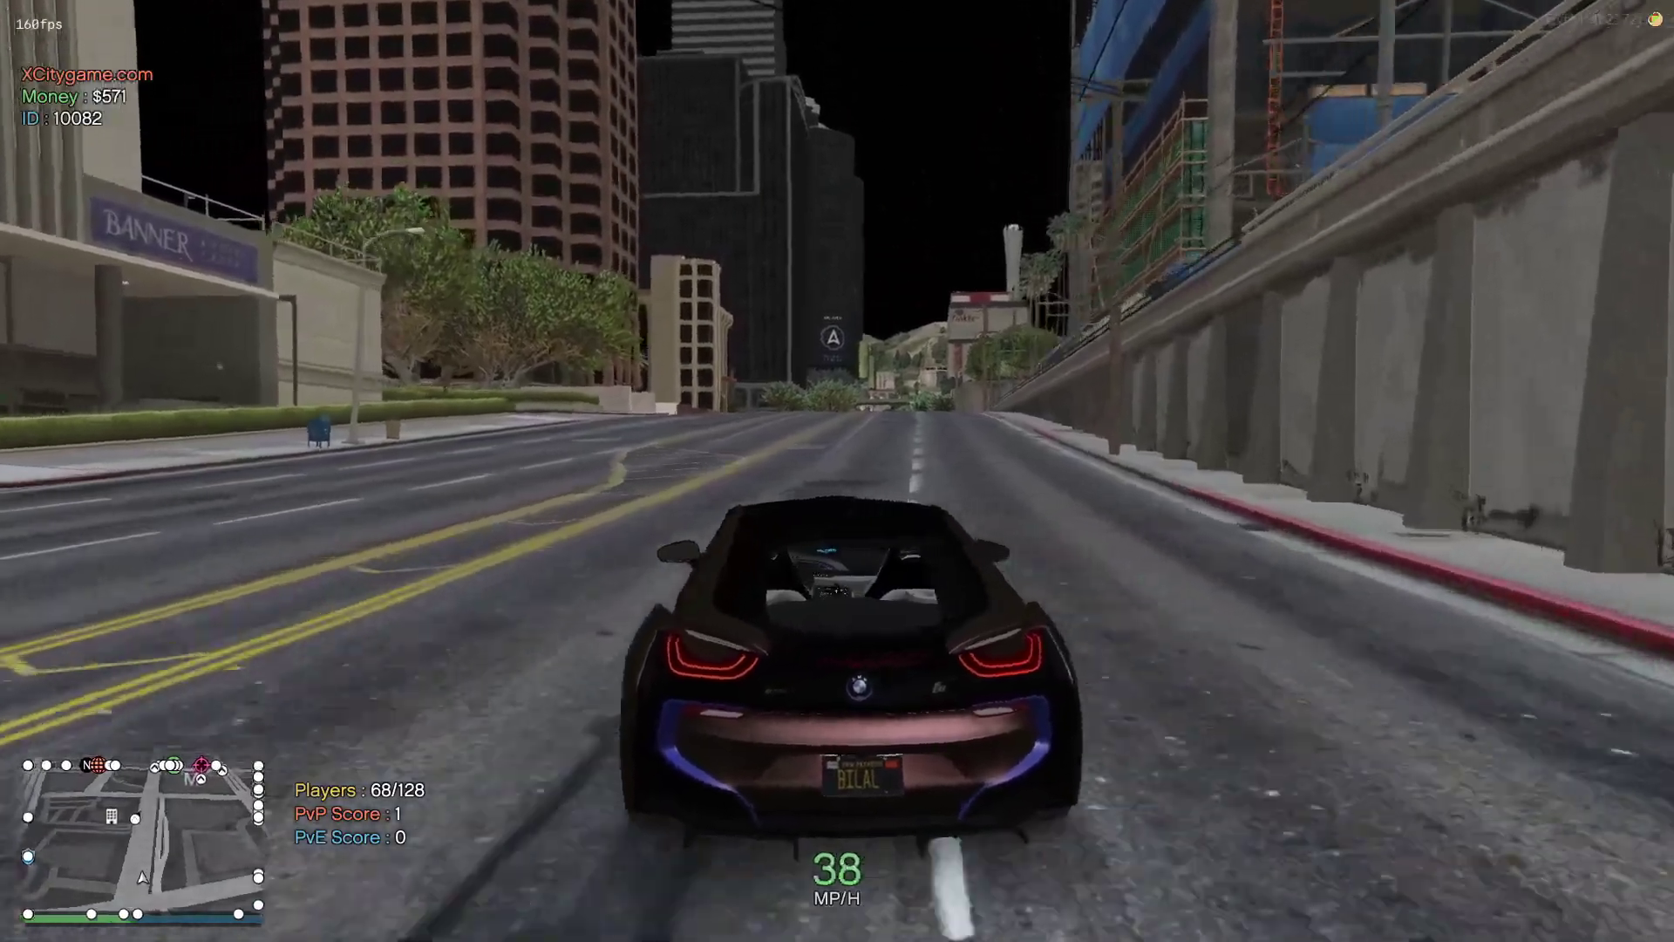
key(w)
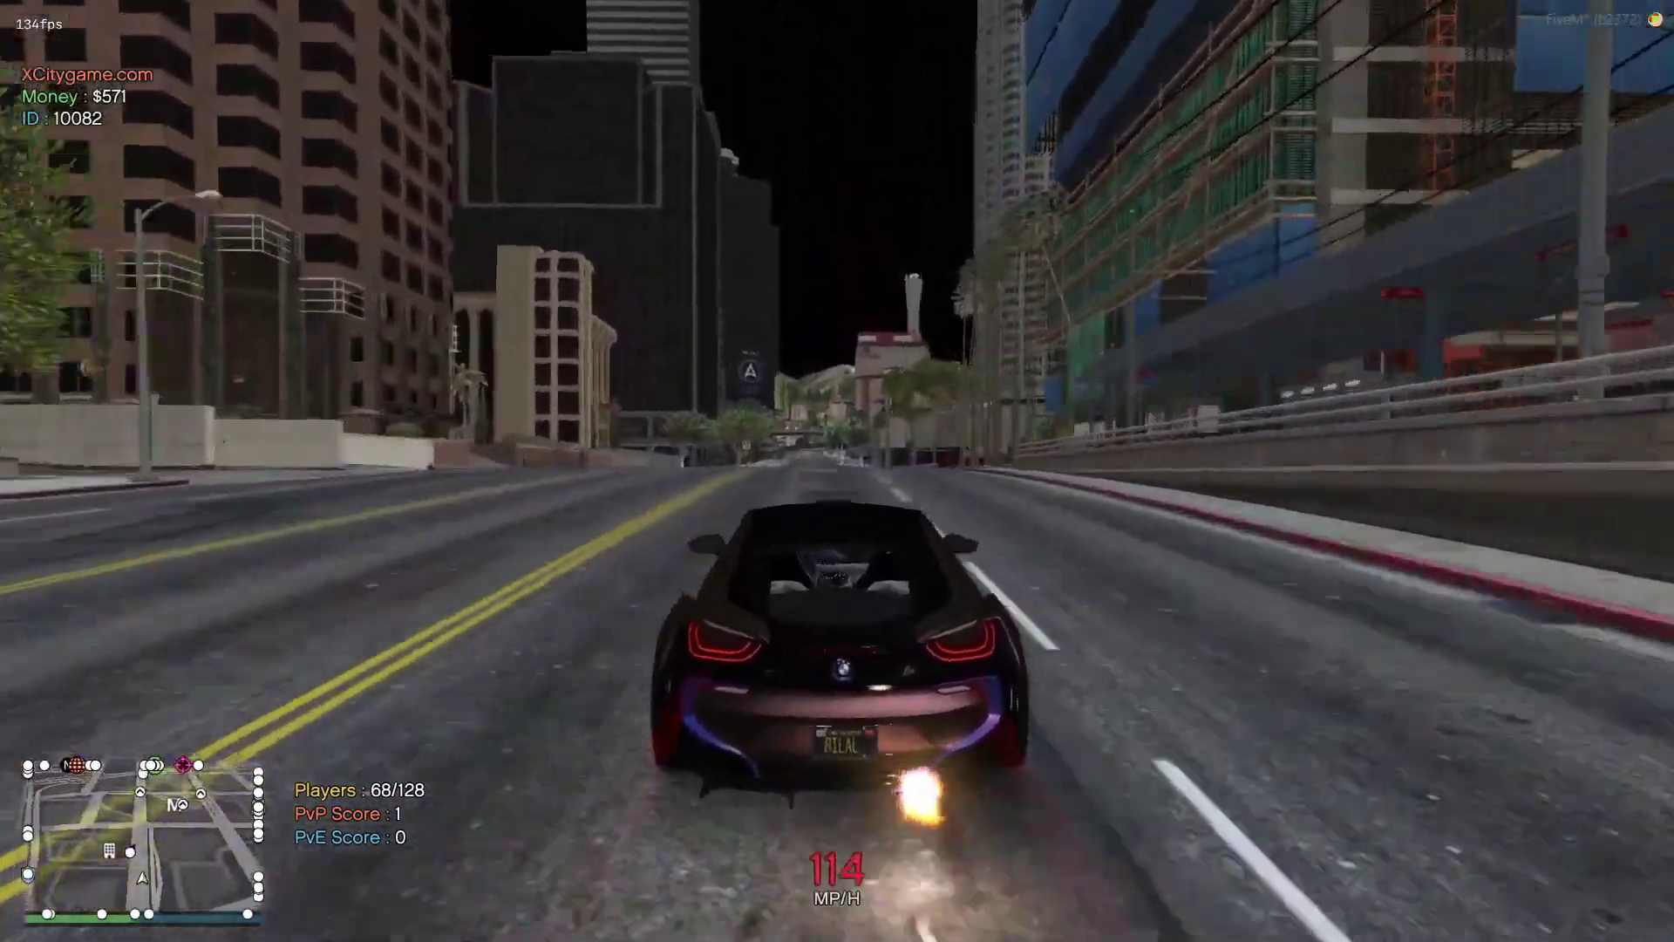
key(w)
key(w)
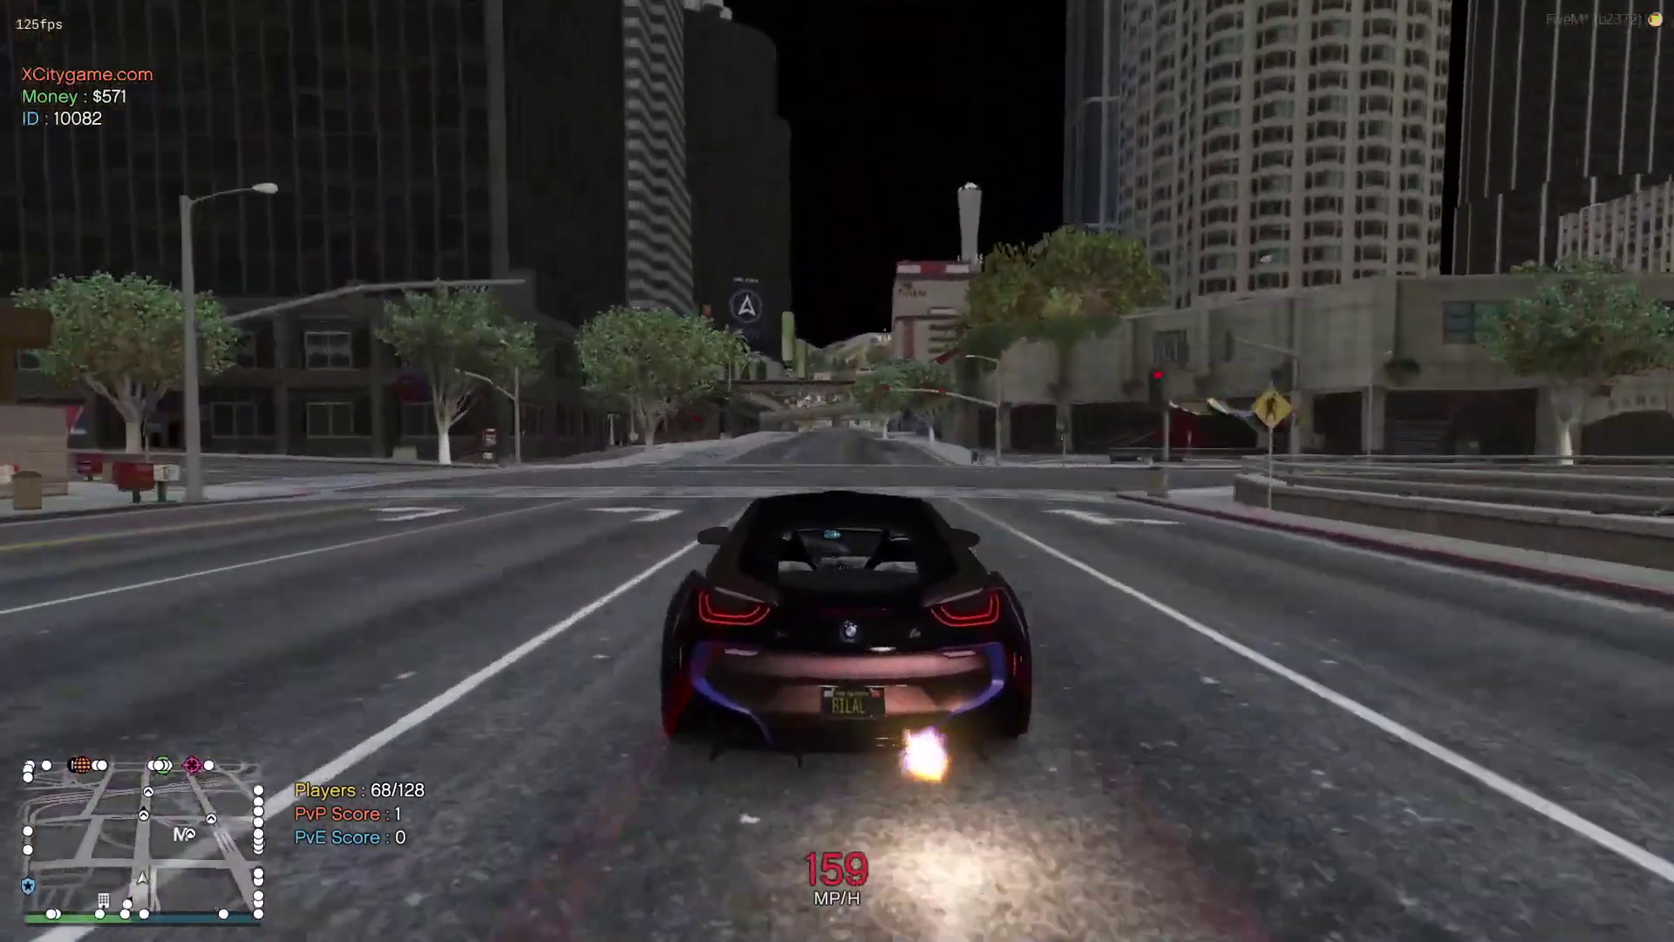
key(w)
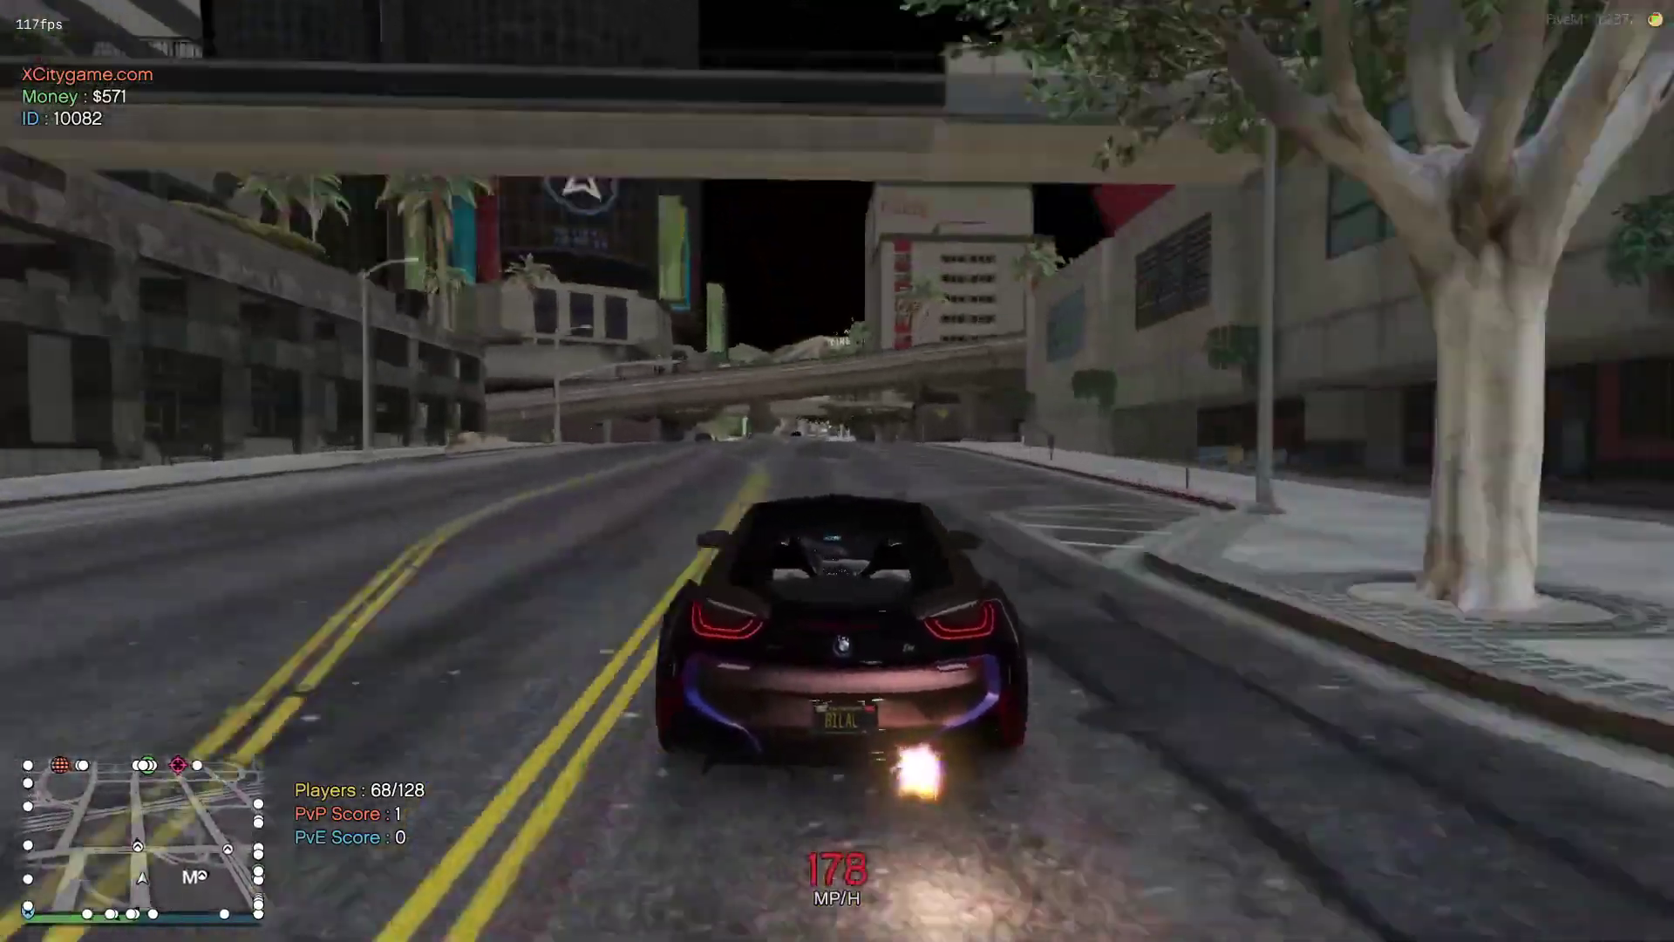
key(w)
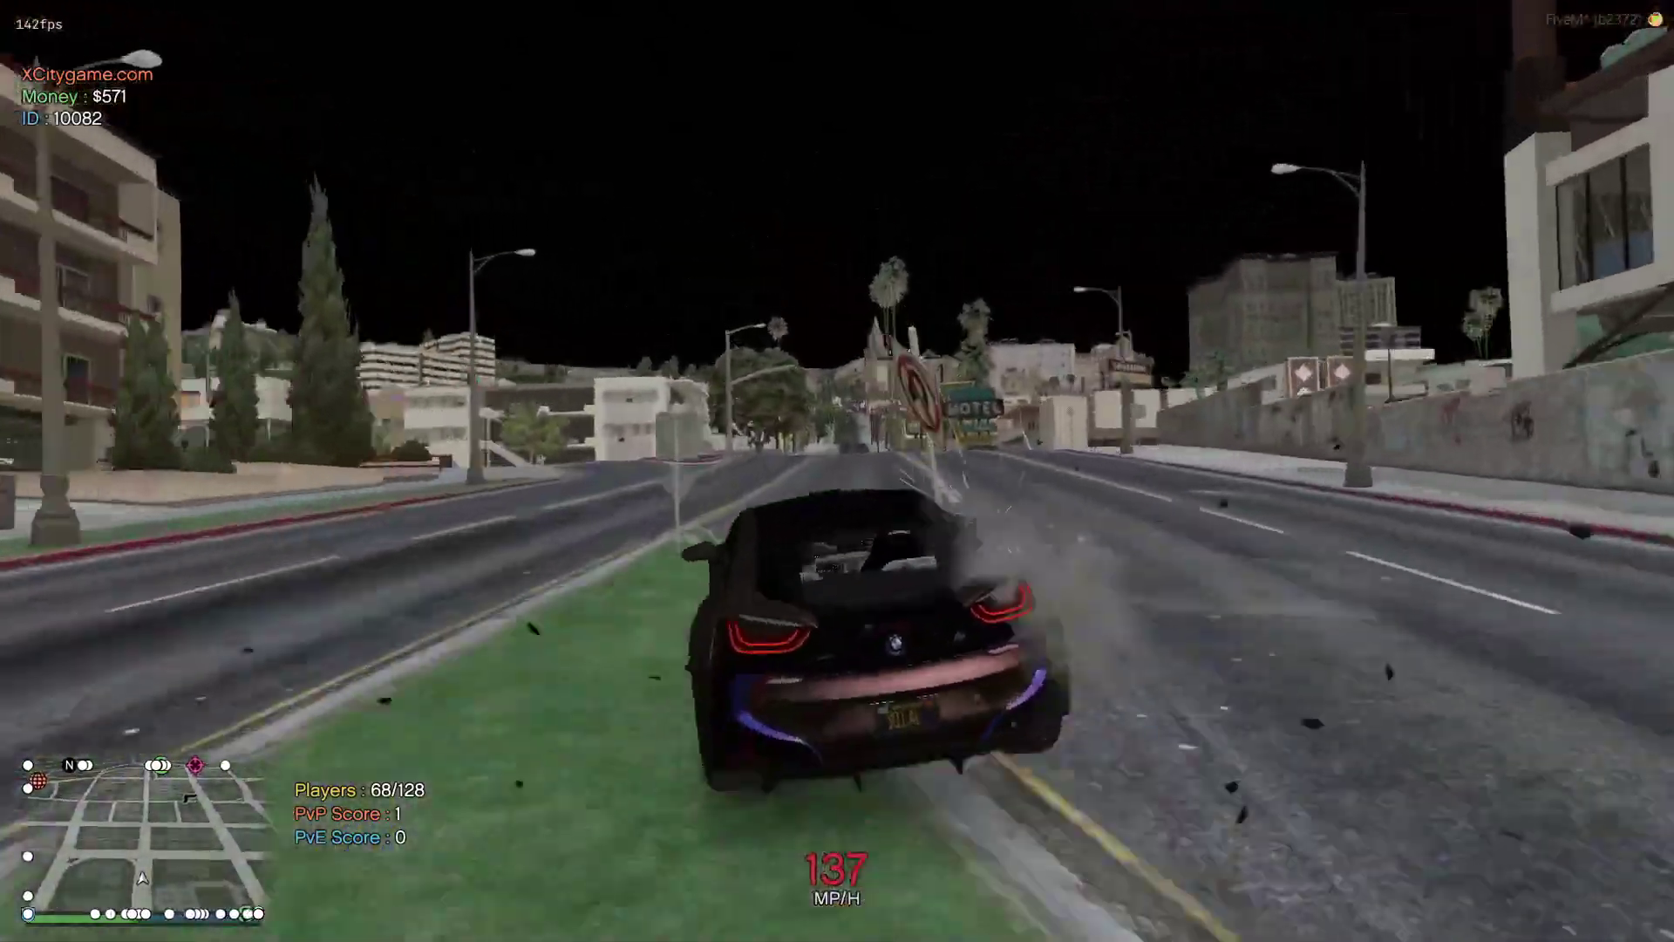
Swerve, turn back and cross an intersection, then recover from the crash and accelerate uphill
key(a)
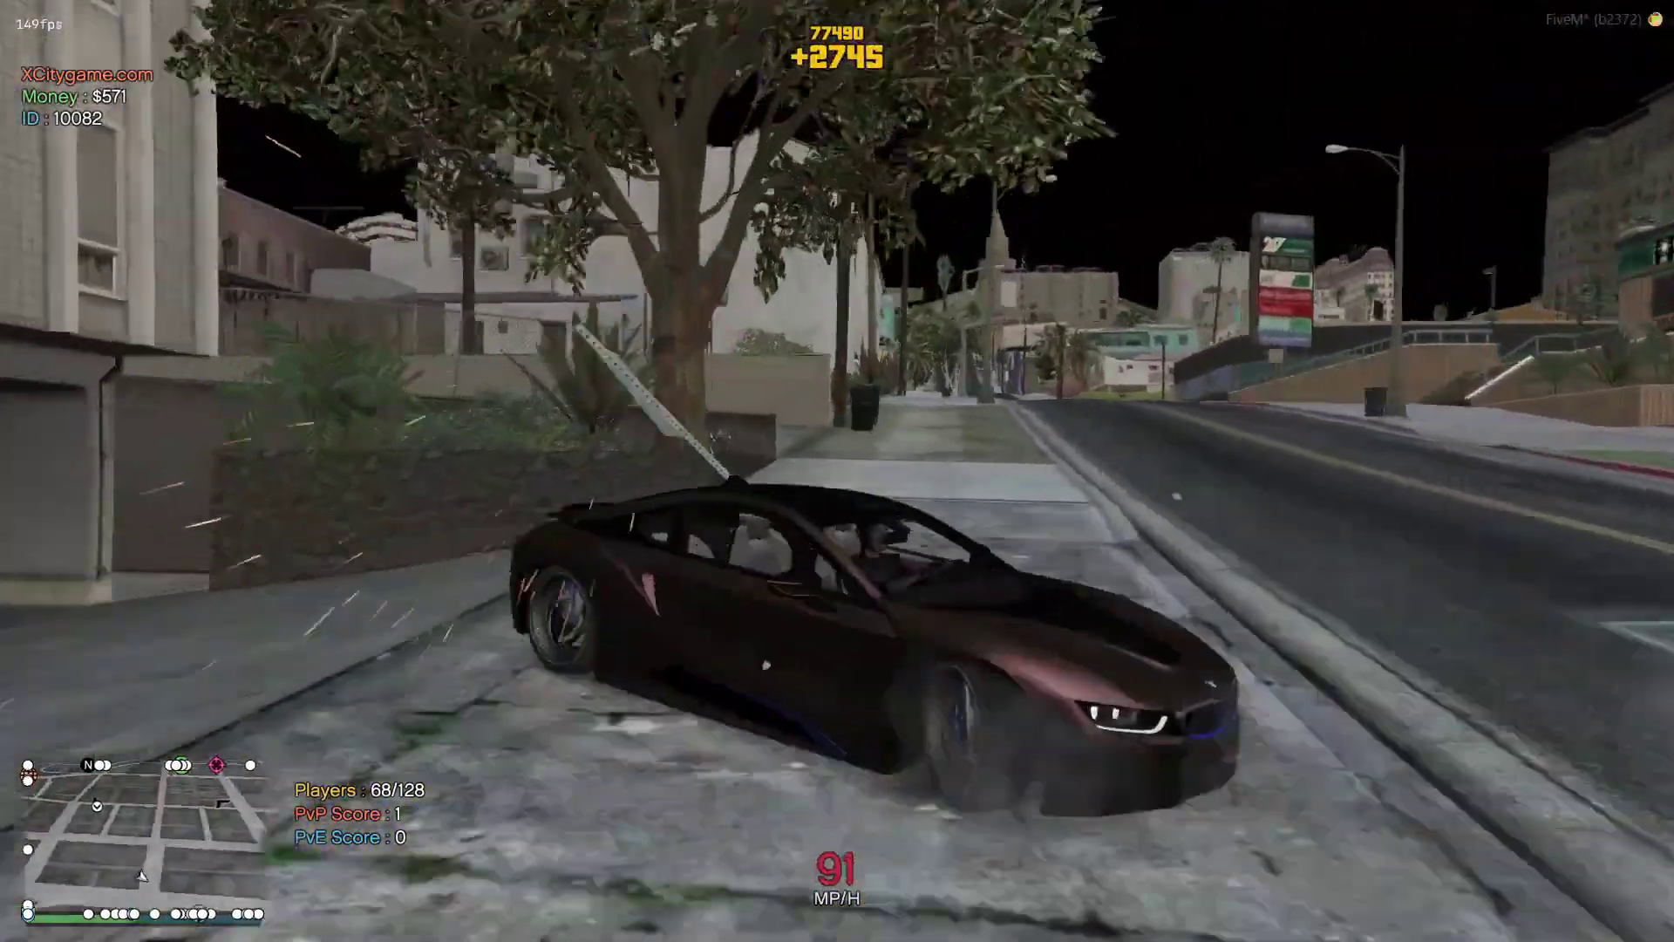
key(w)
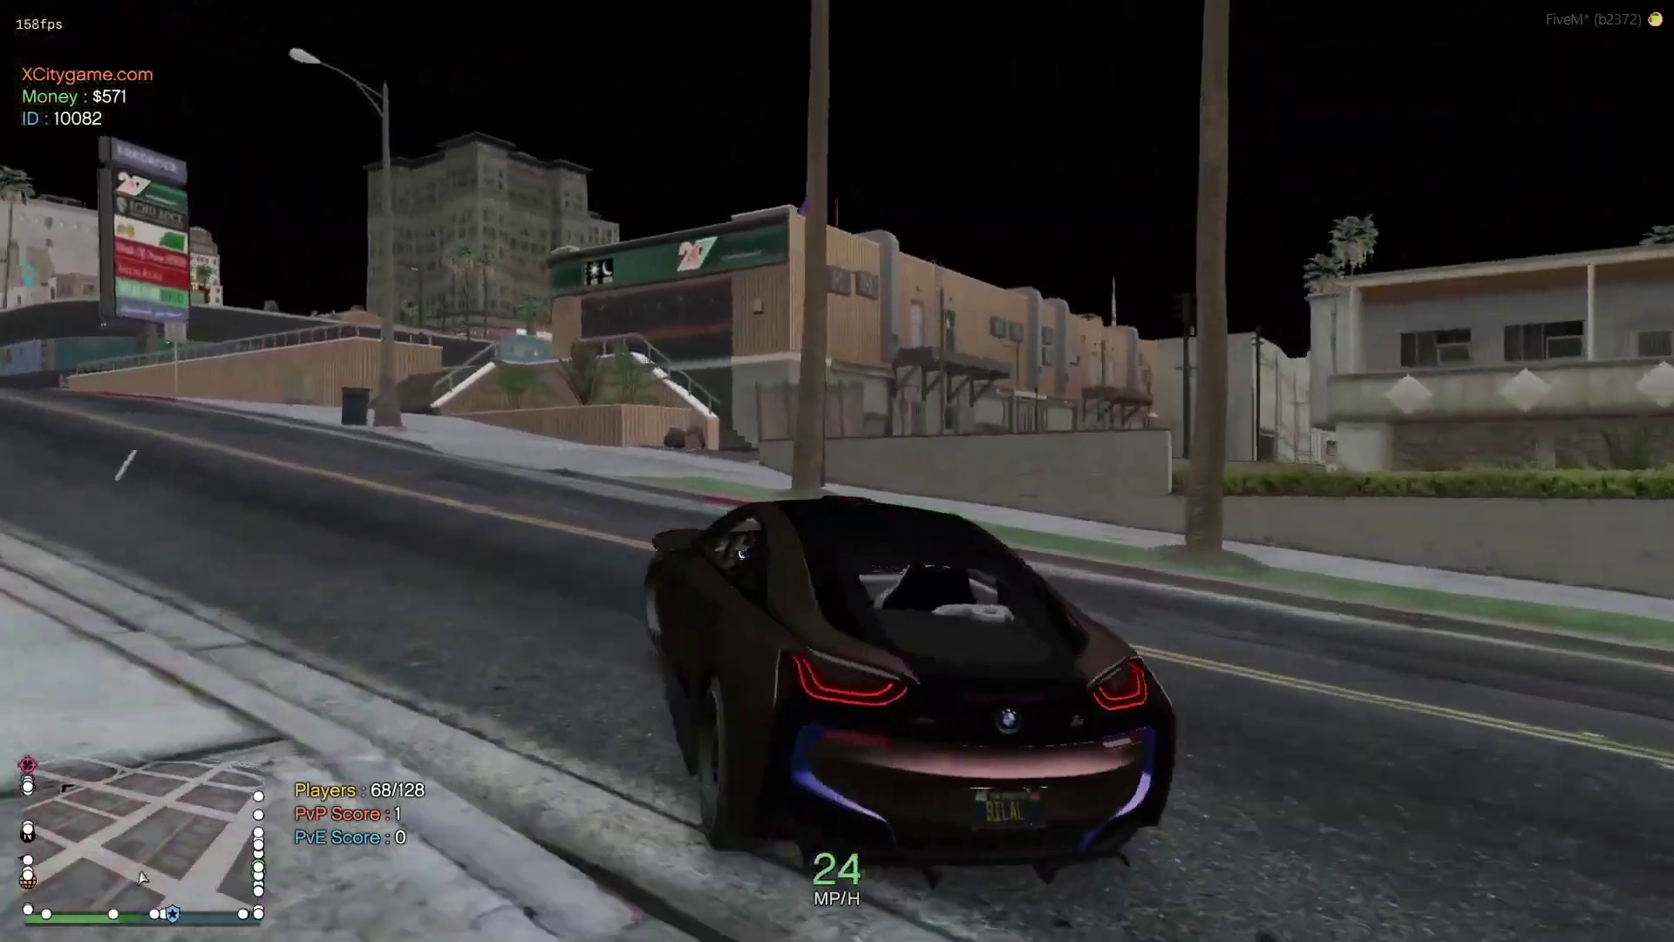
key(d)
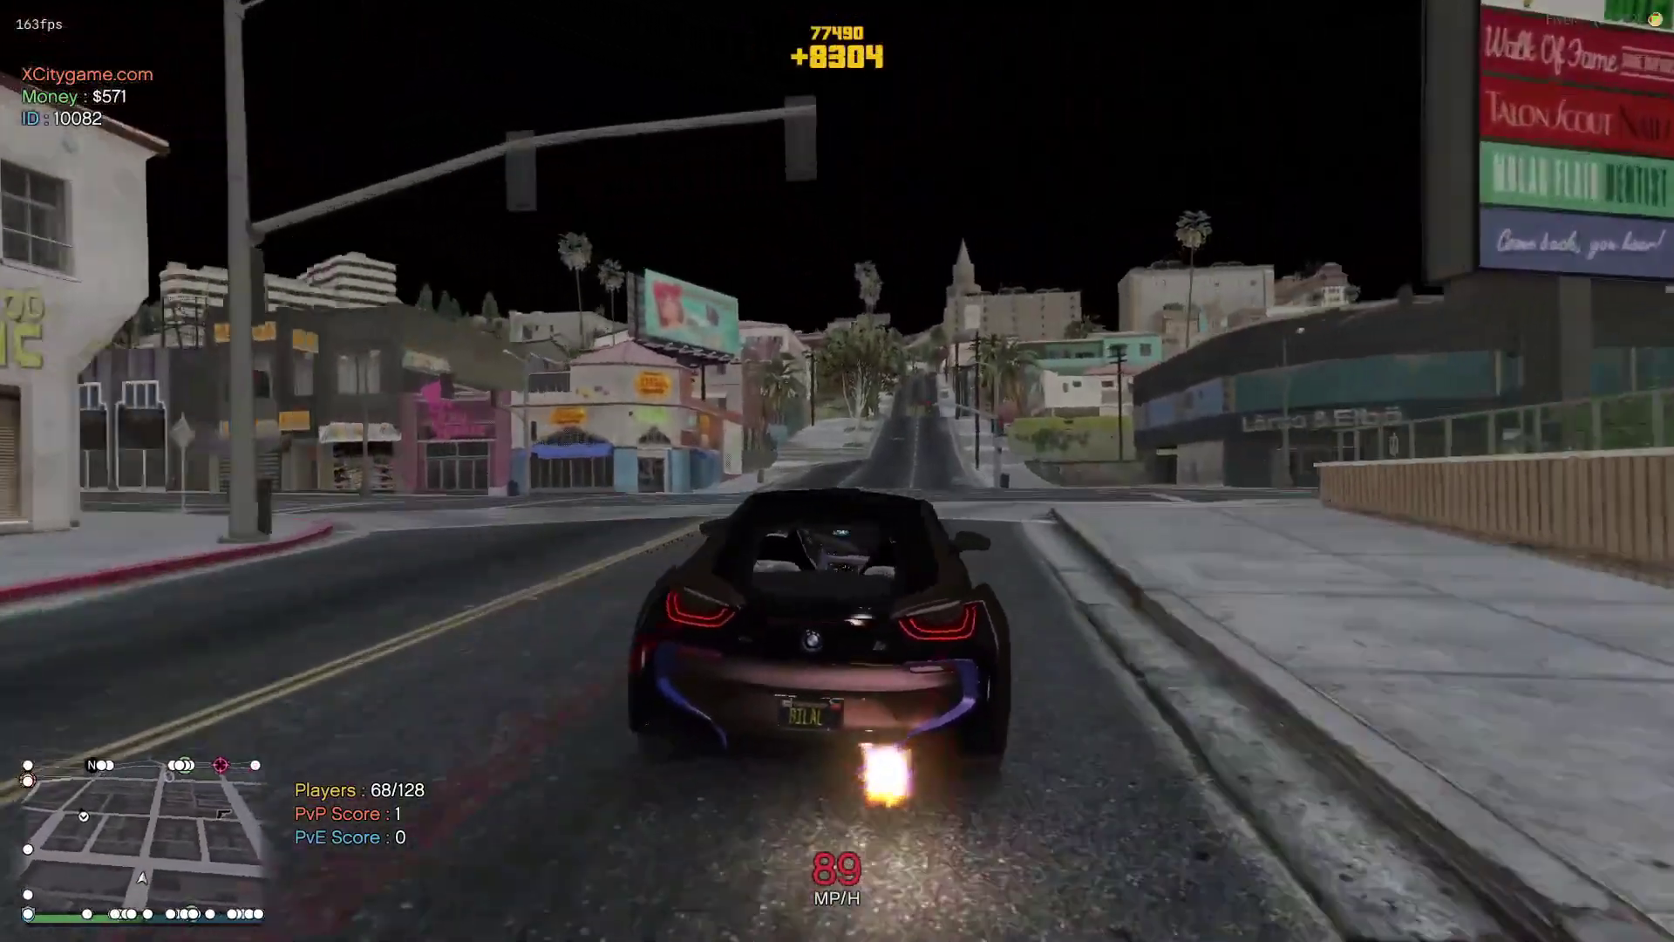
key(w)
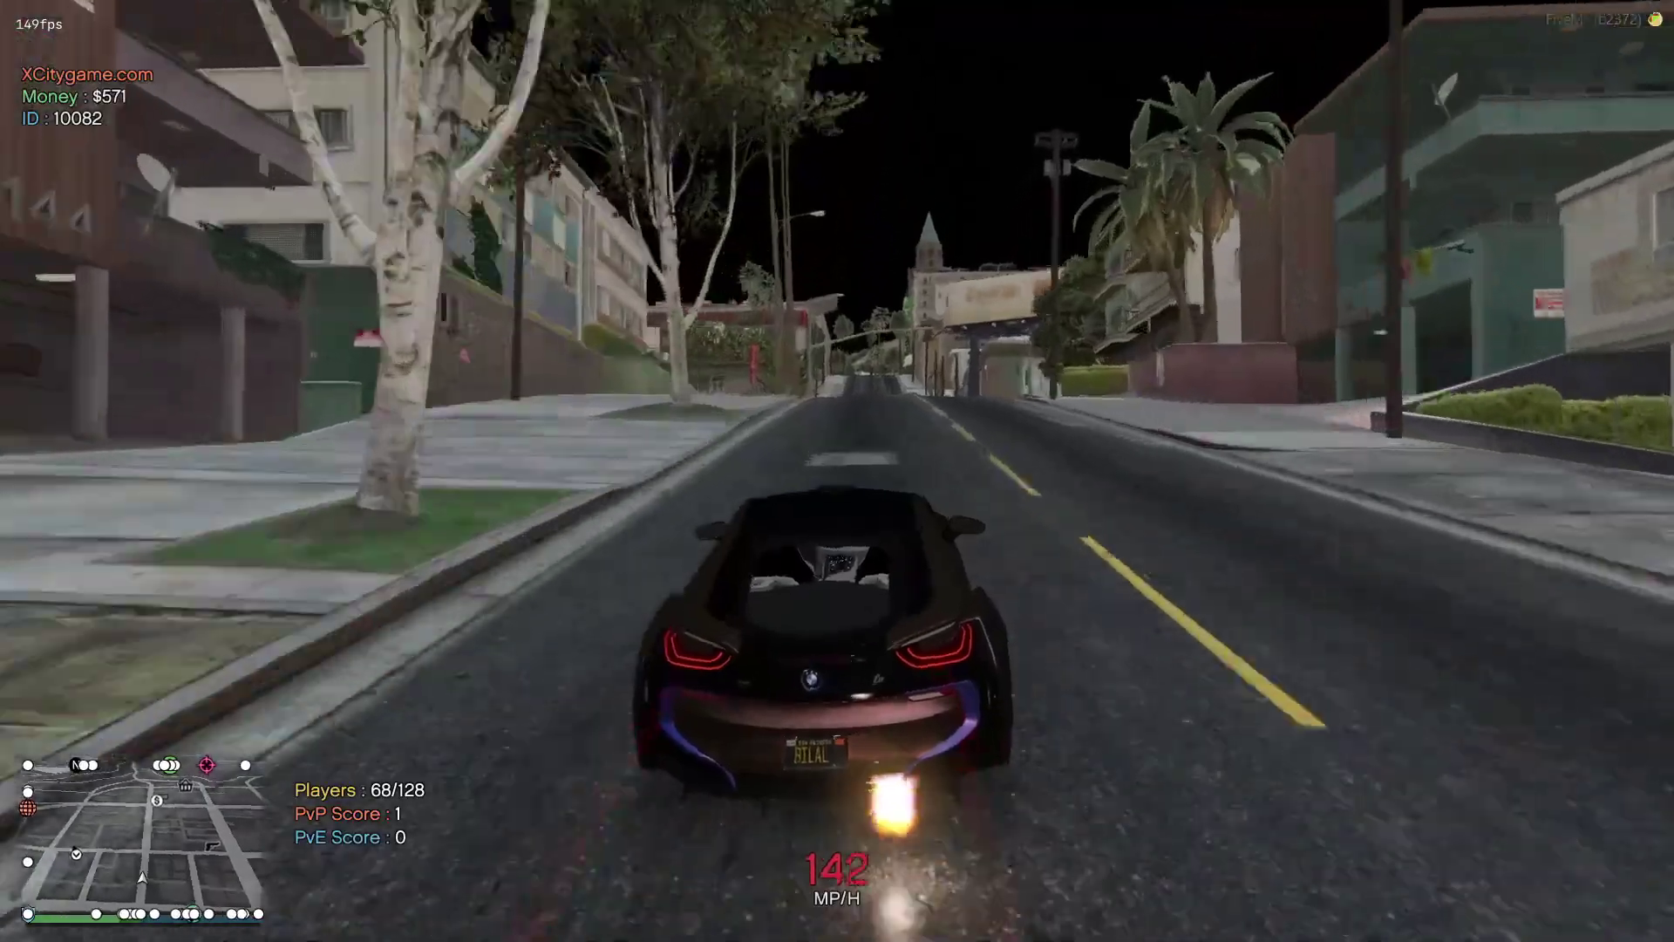
key(a)
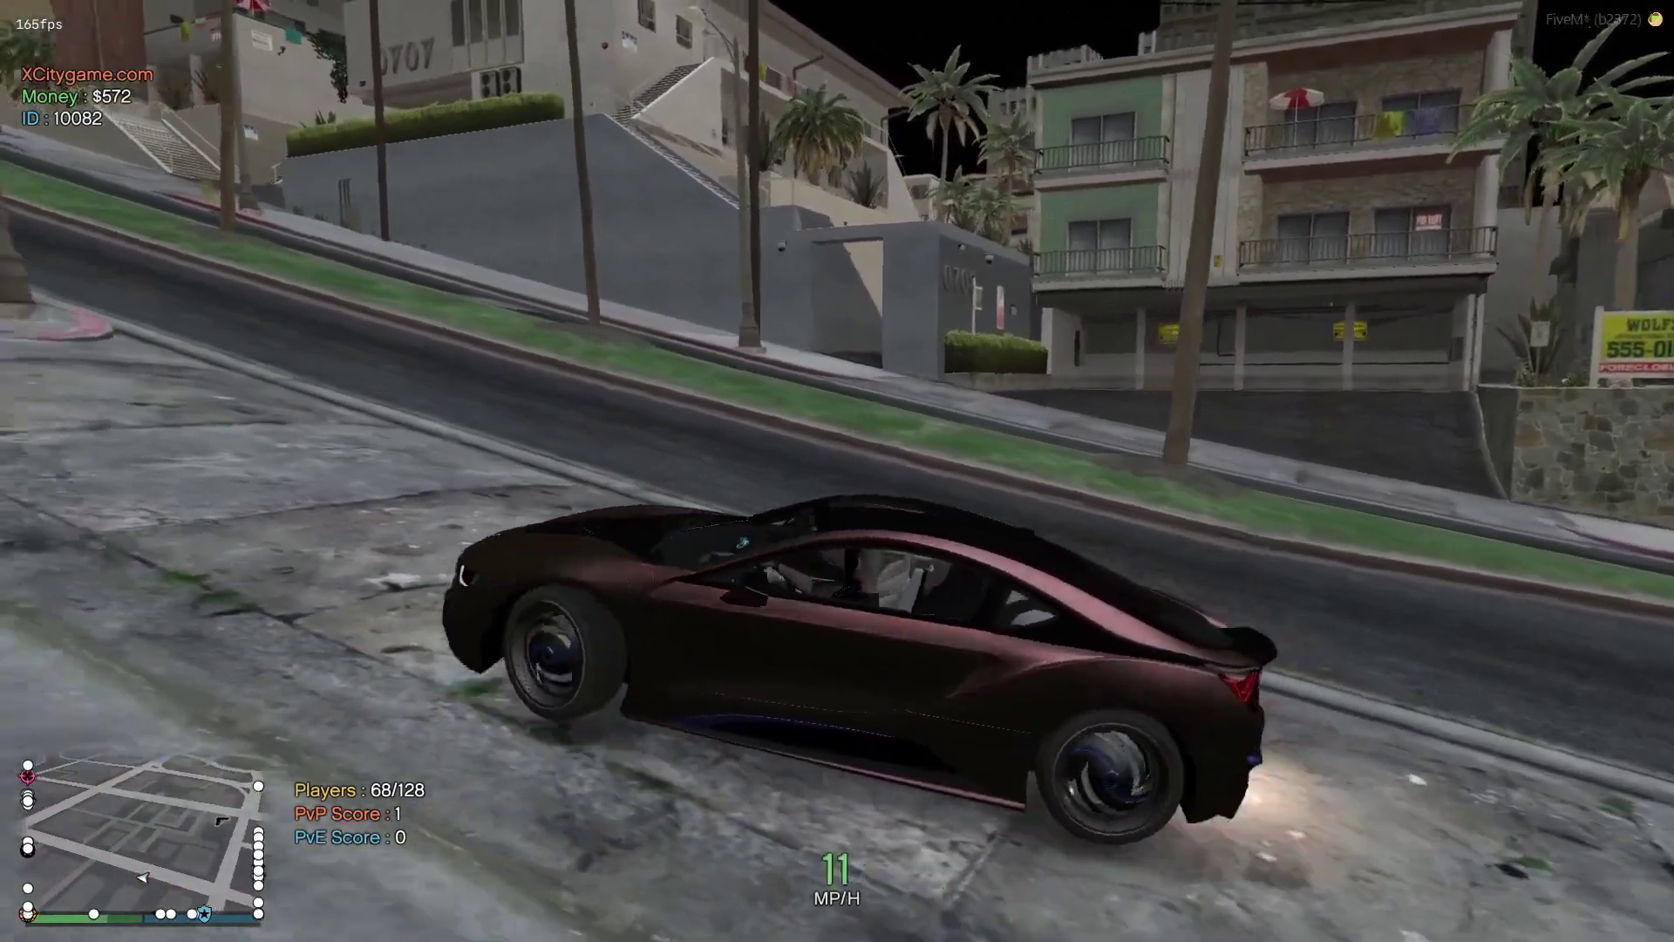
key(w)
key(w)
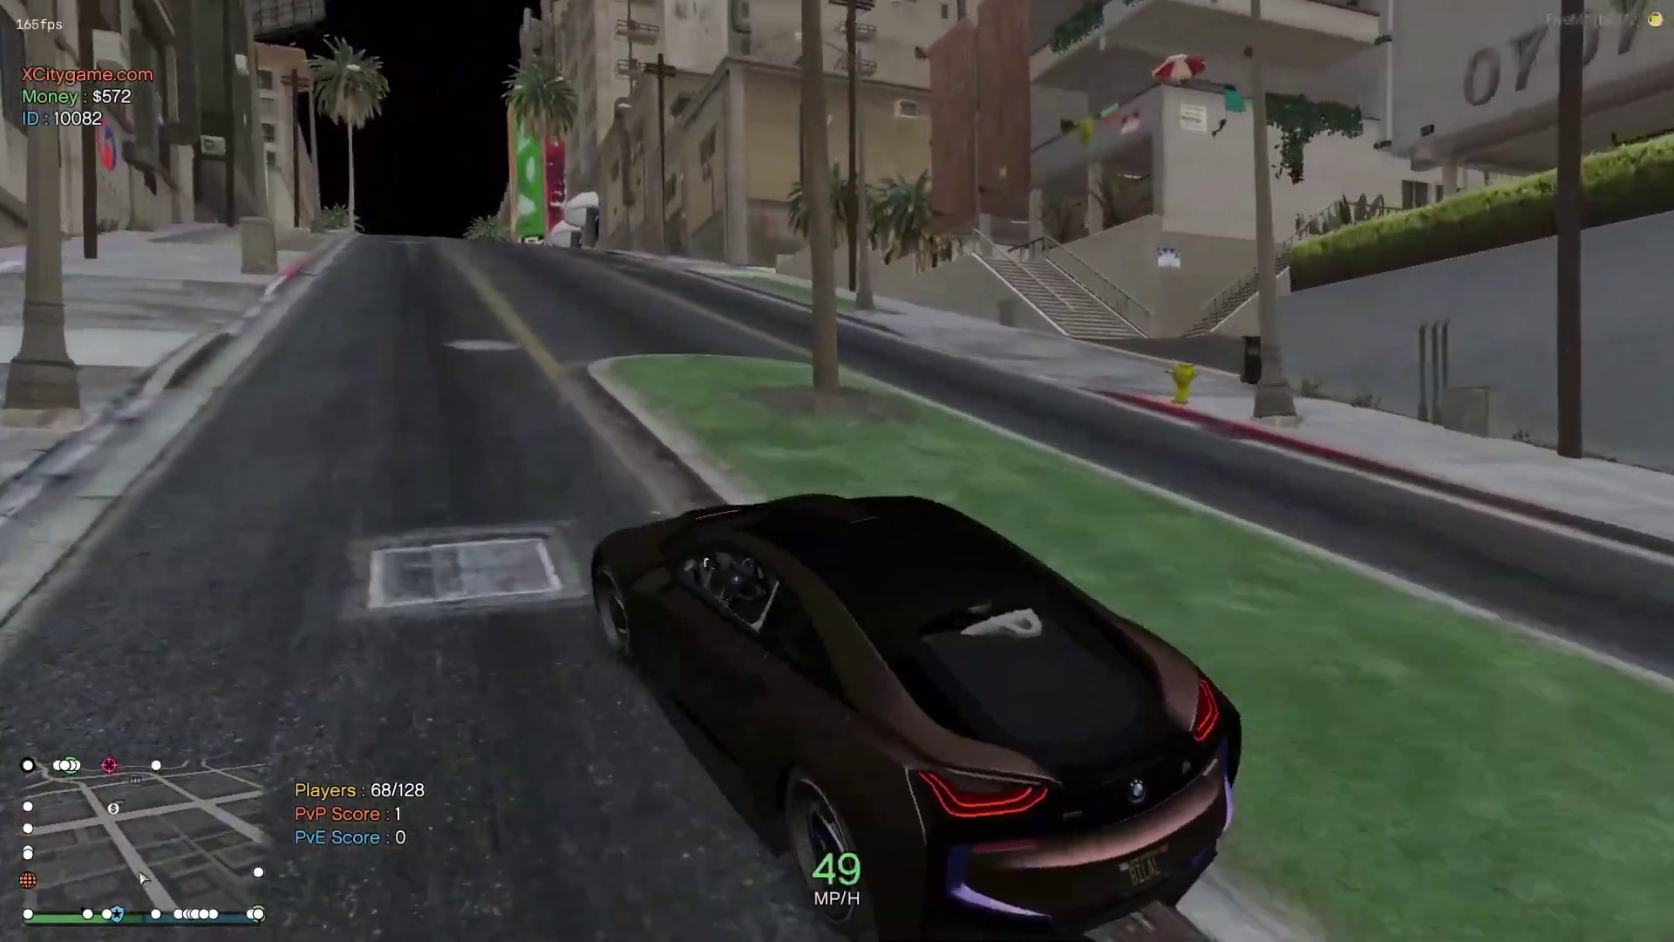
key(w)
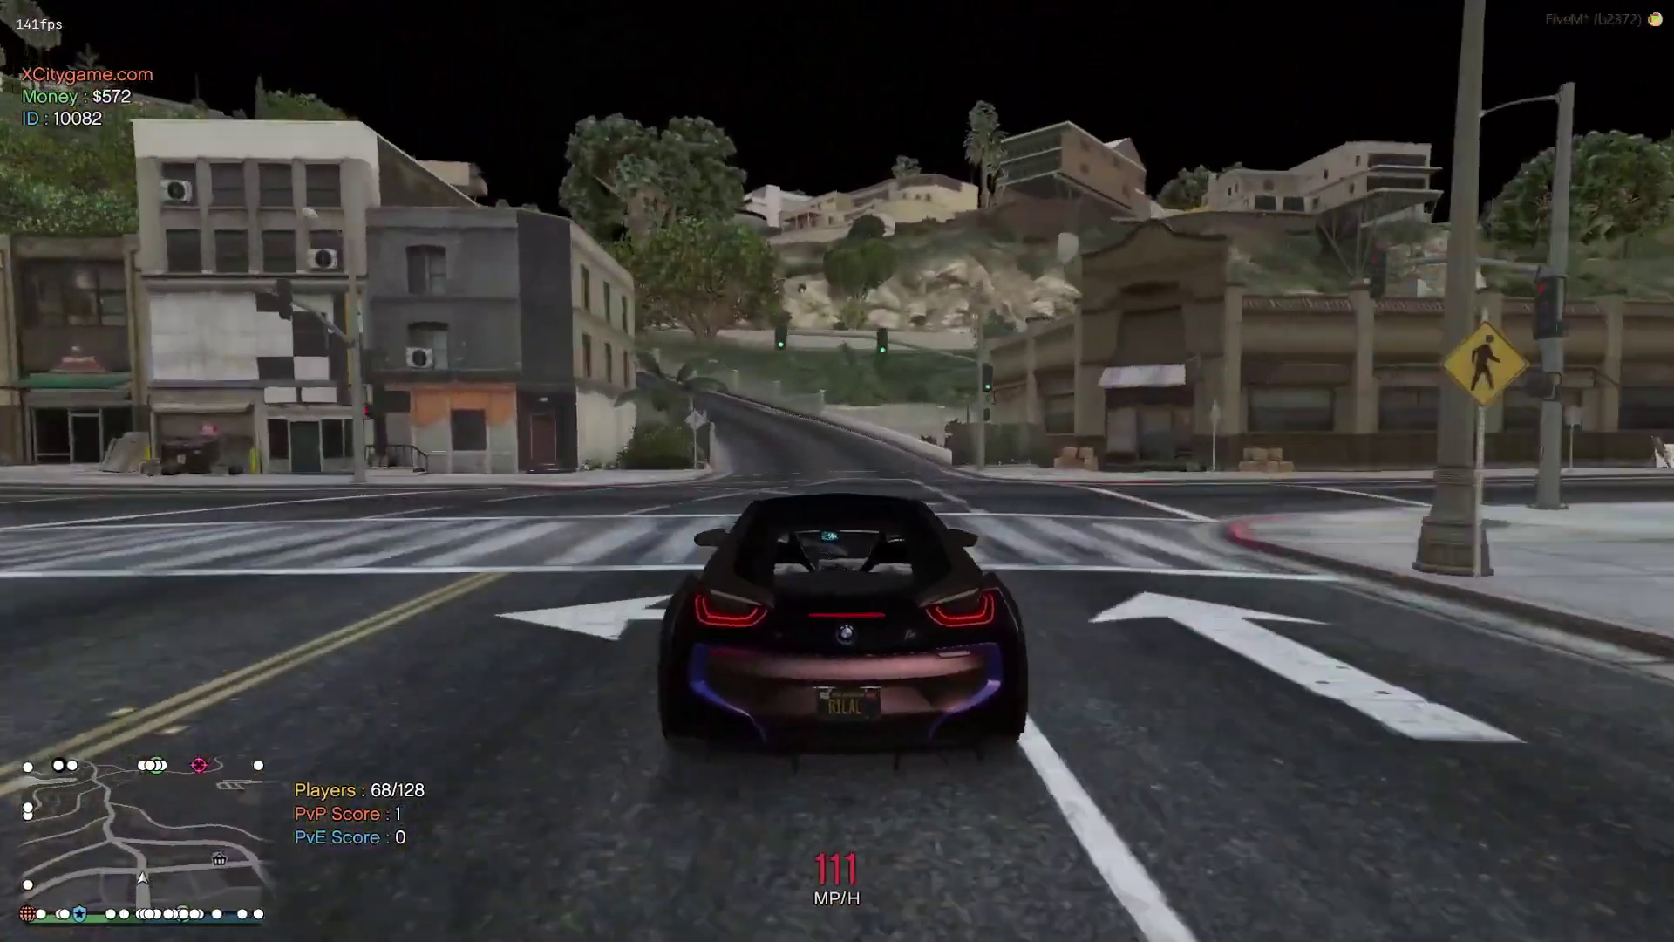
Turn left onto the uphill road and accelerate around its winding curves
key(a)
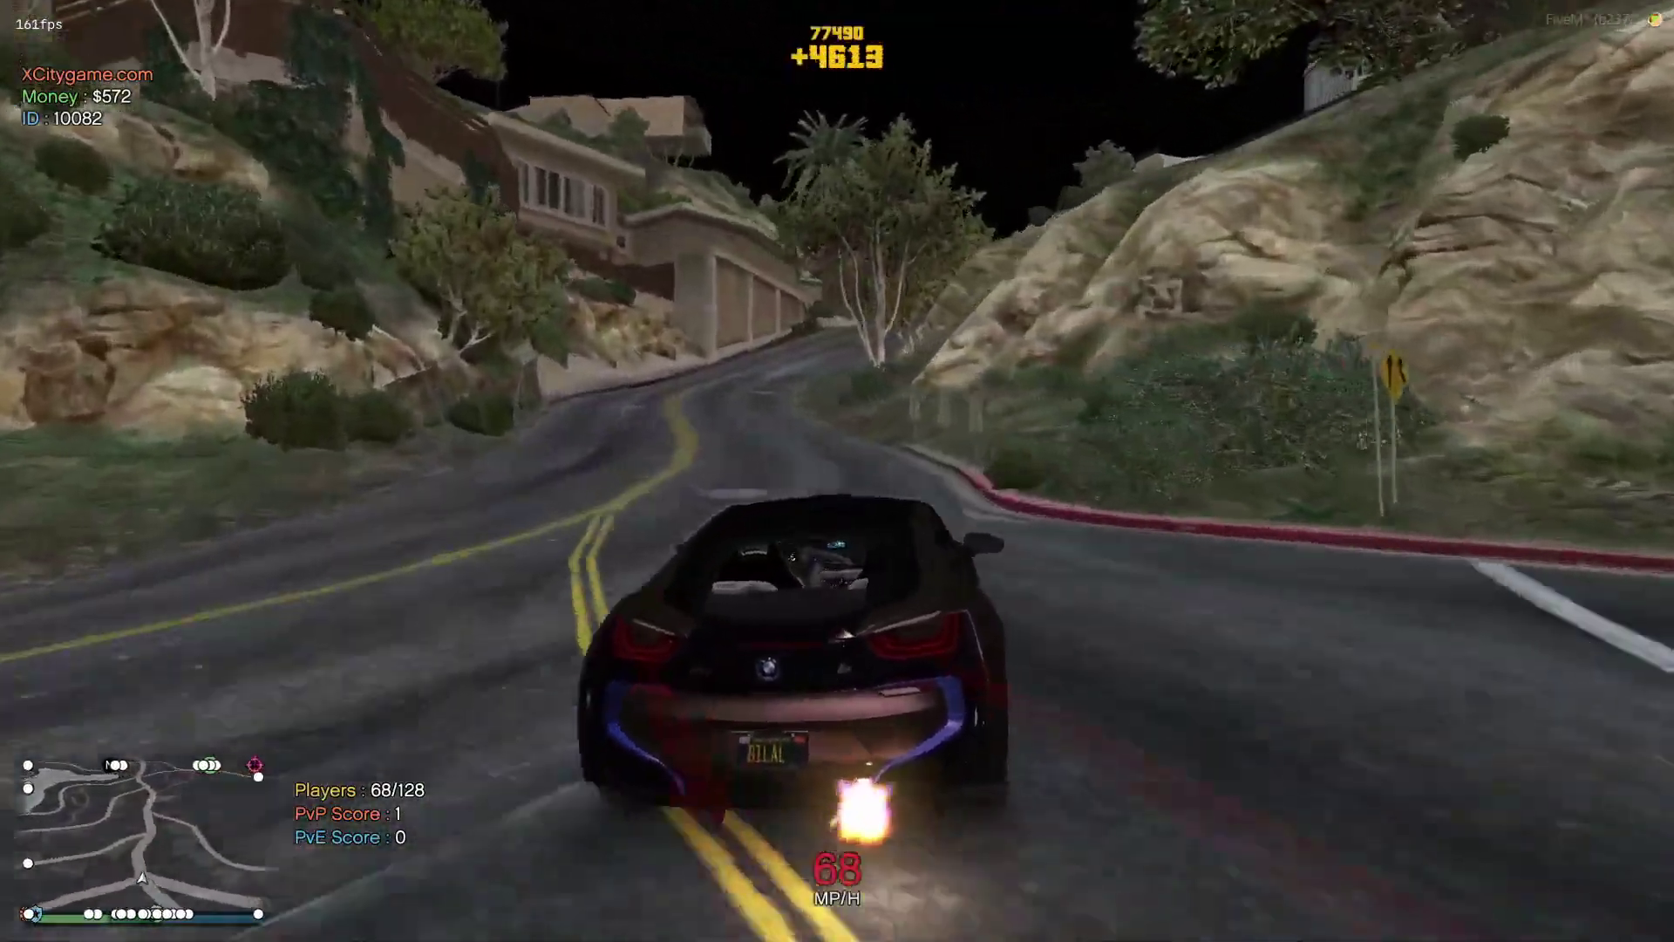
key(w)
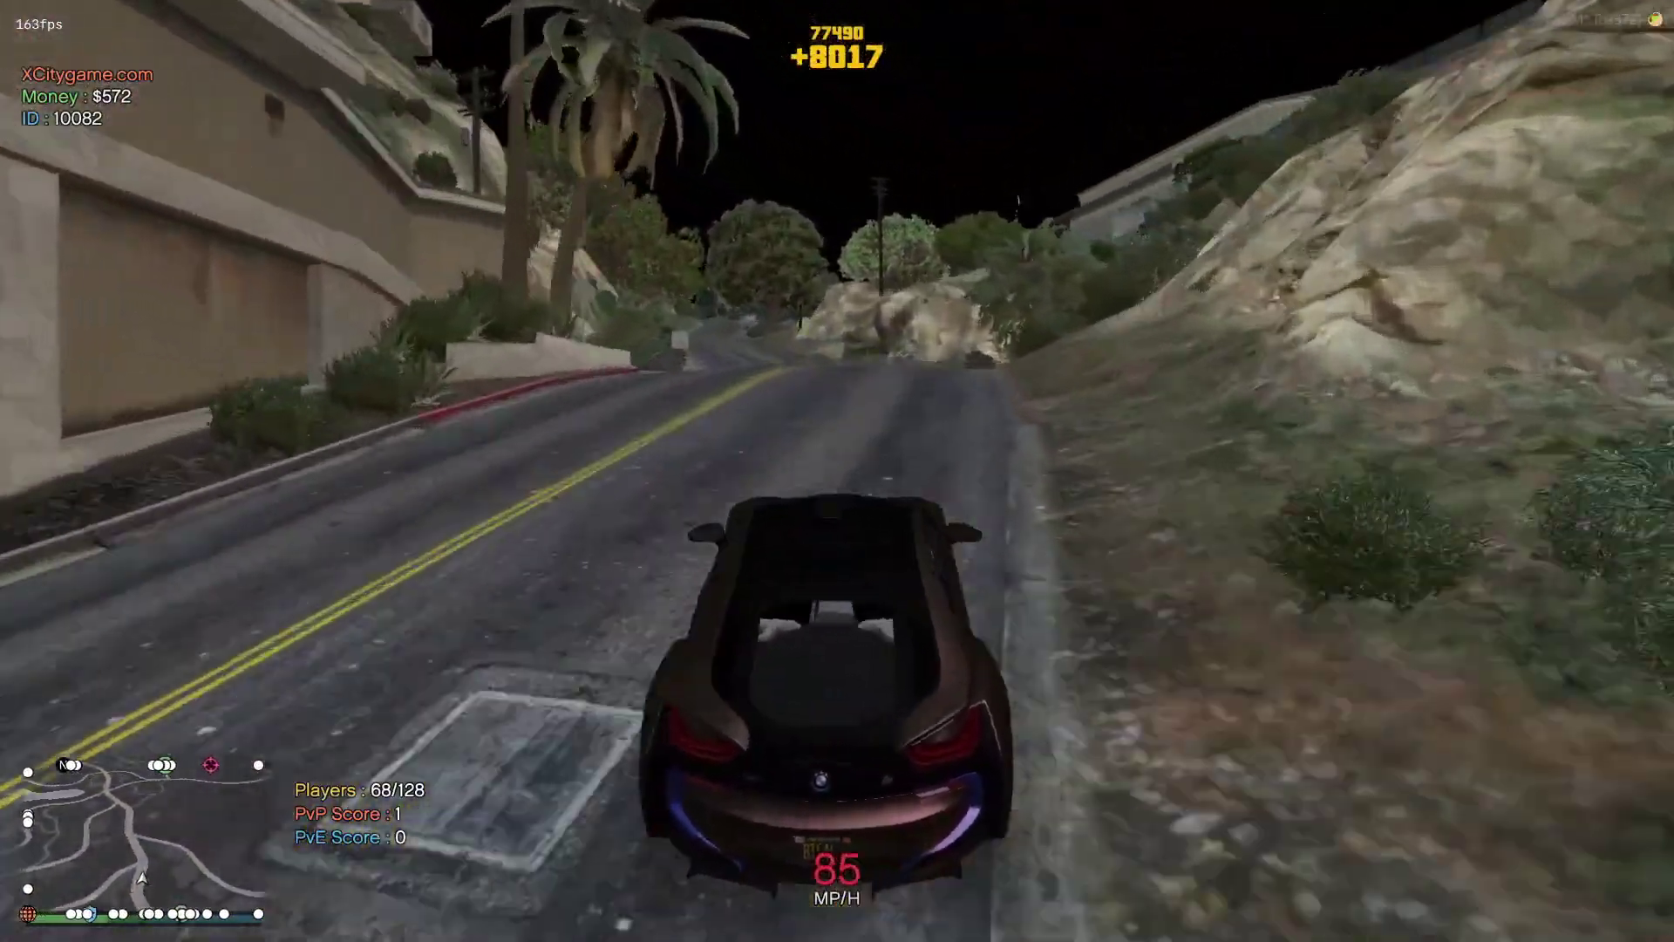
key(w)
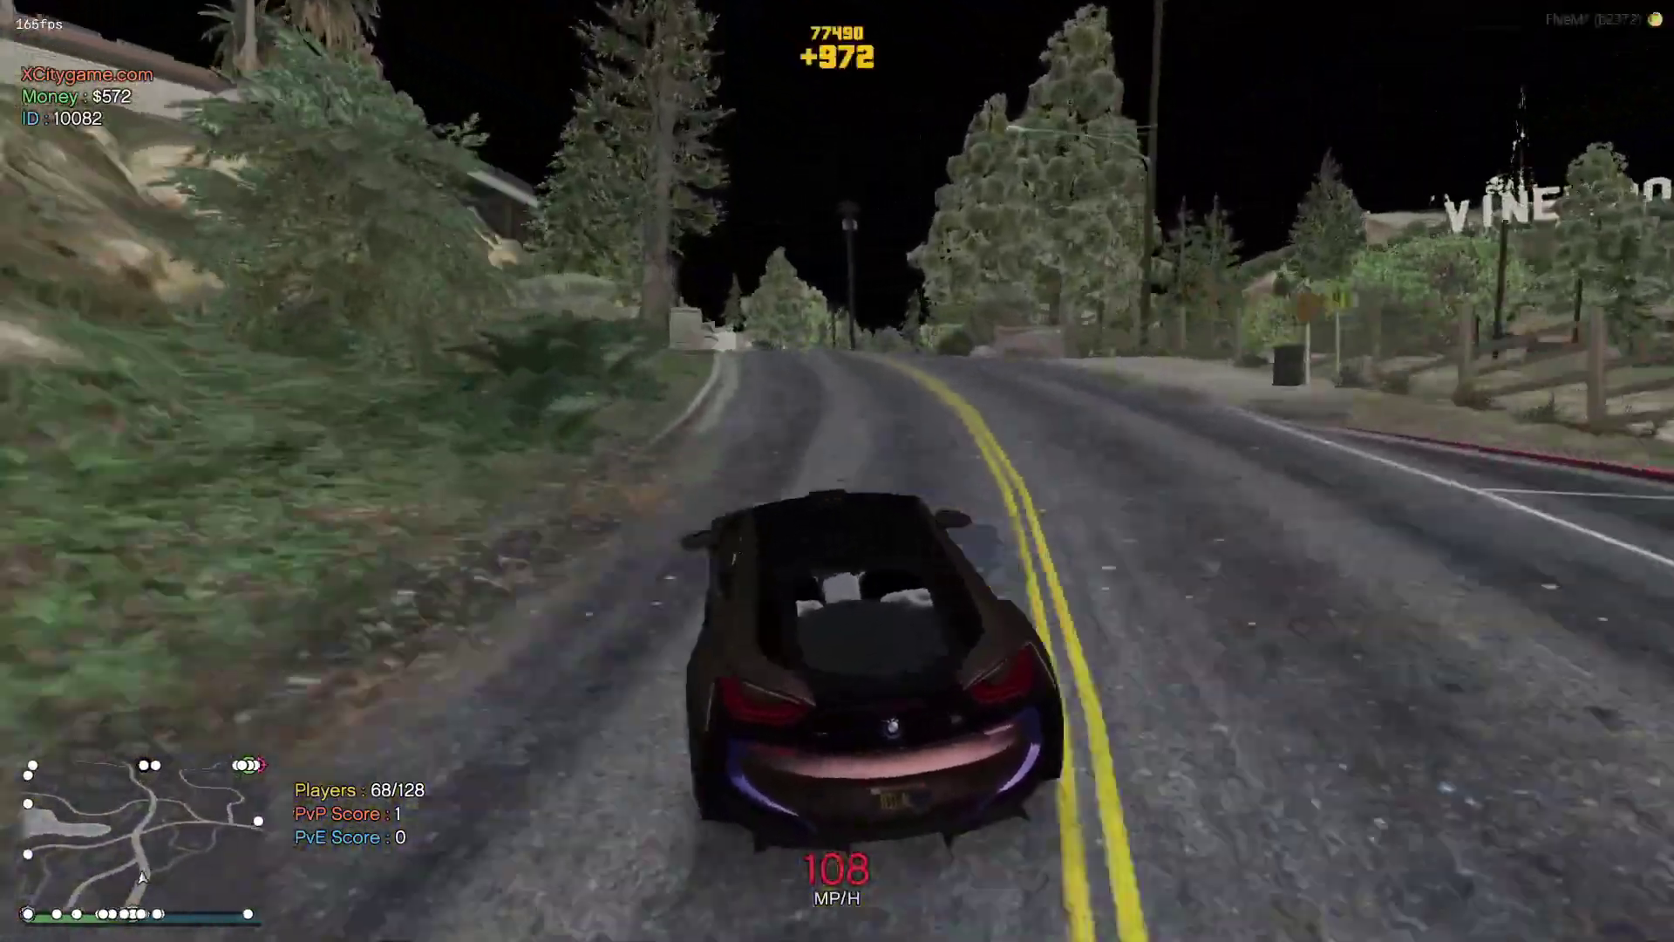
key(a)
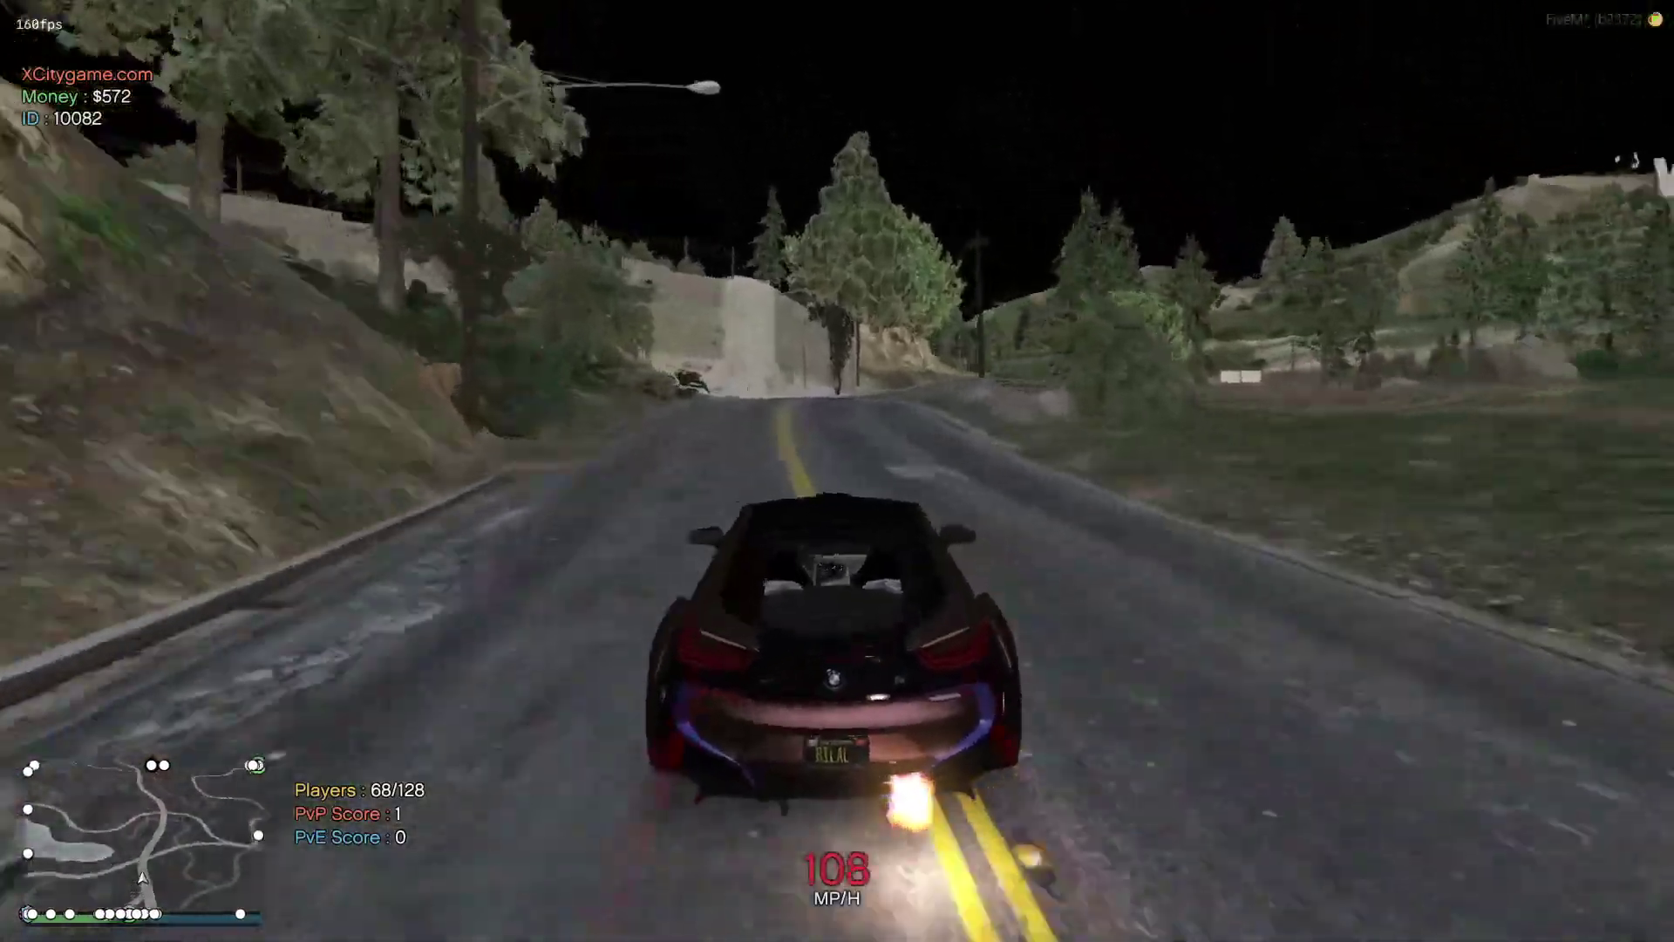
key(w)
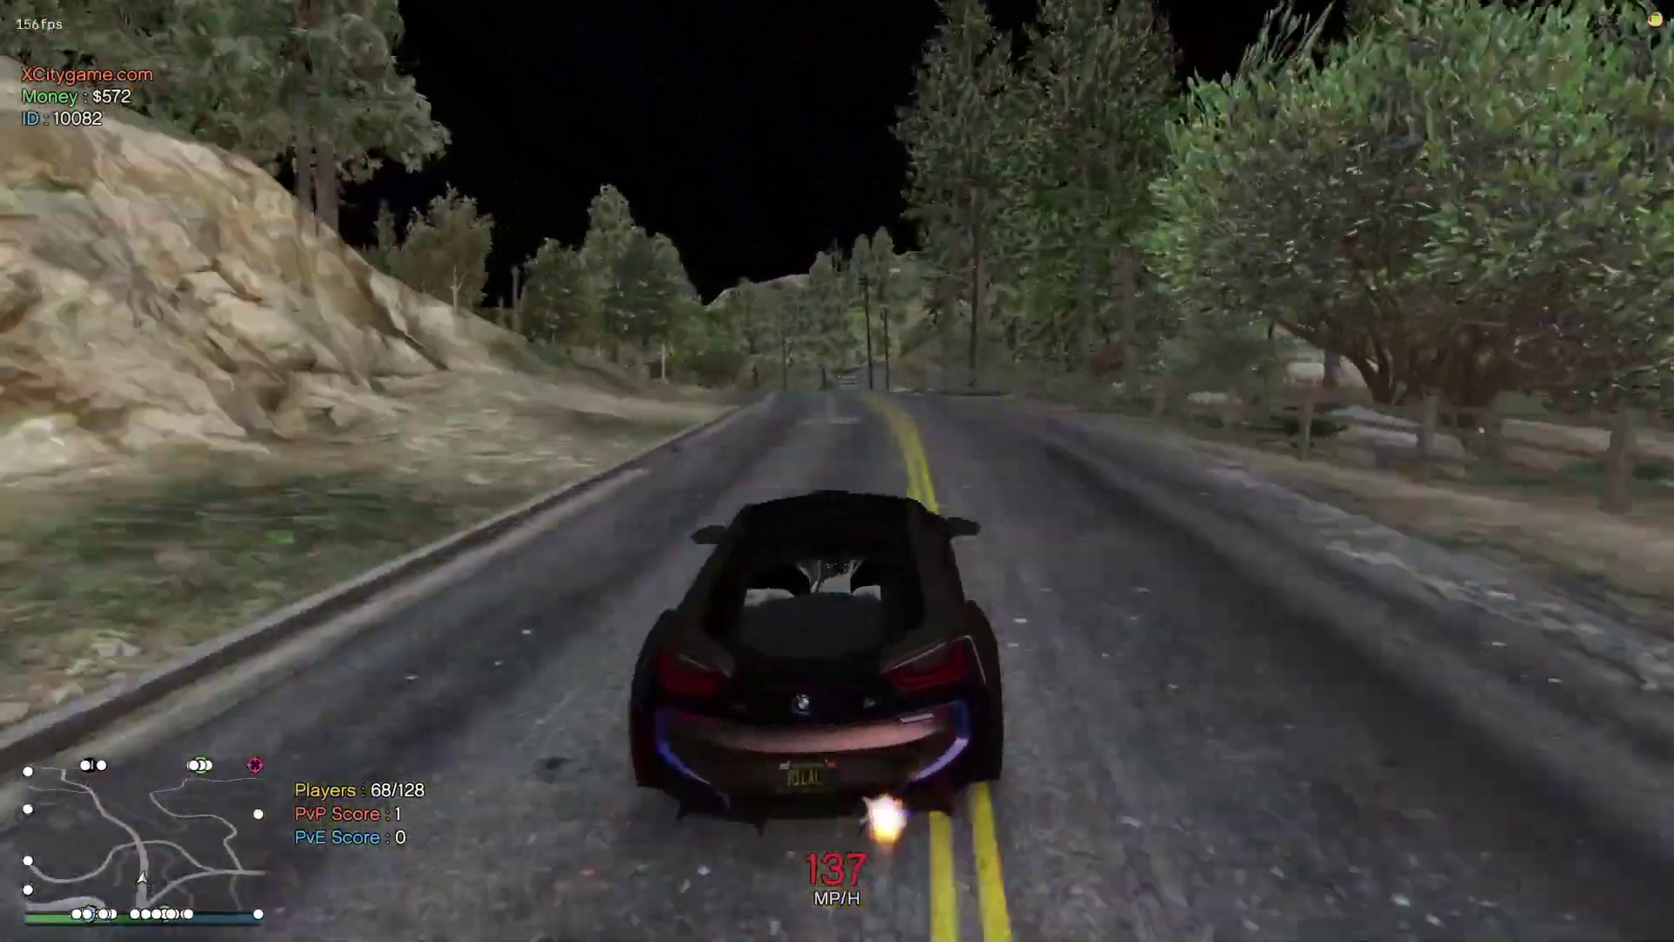
Swerve right across the intersection and climb the grassy hillside
key(d)
key(a)
key(w)
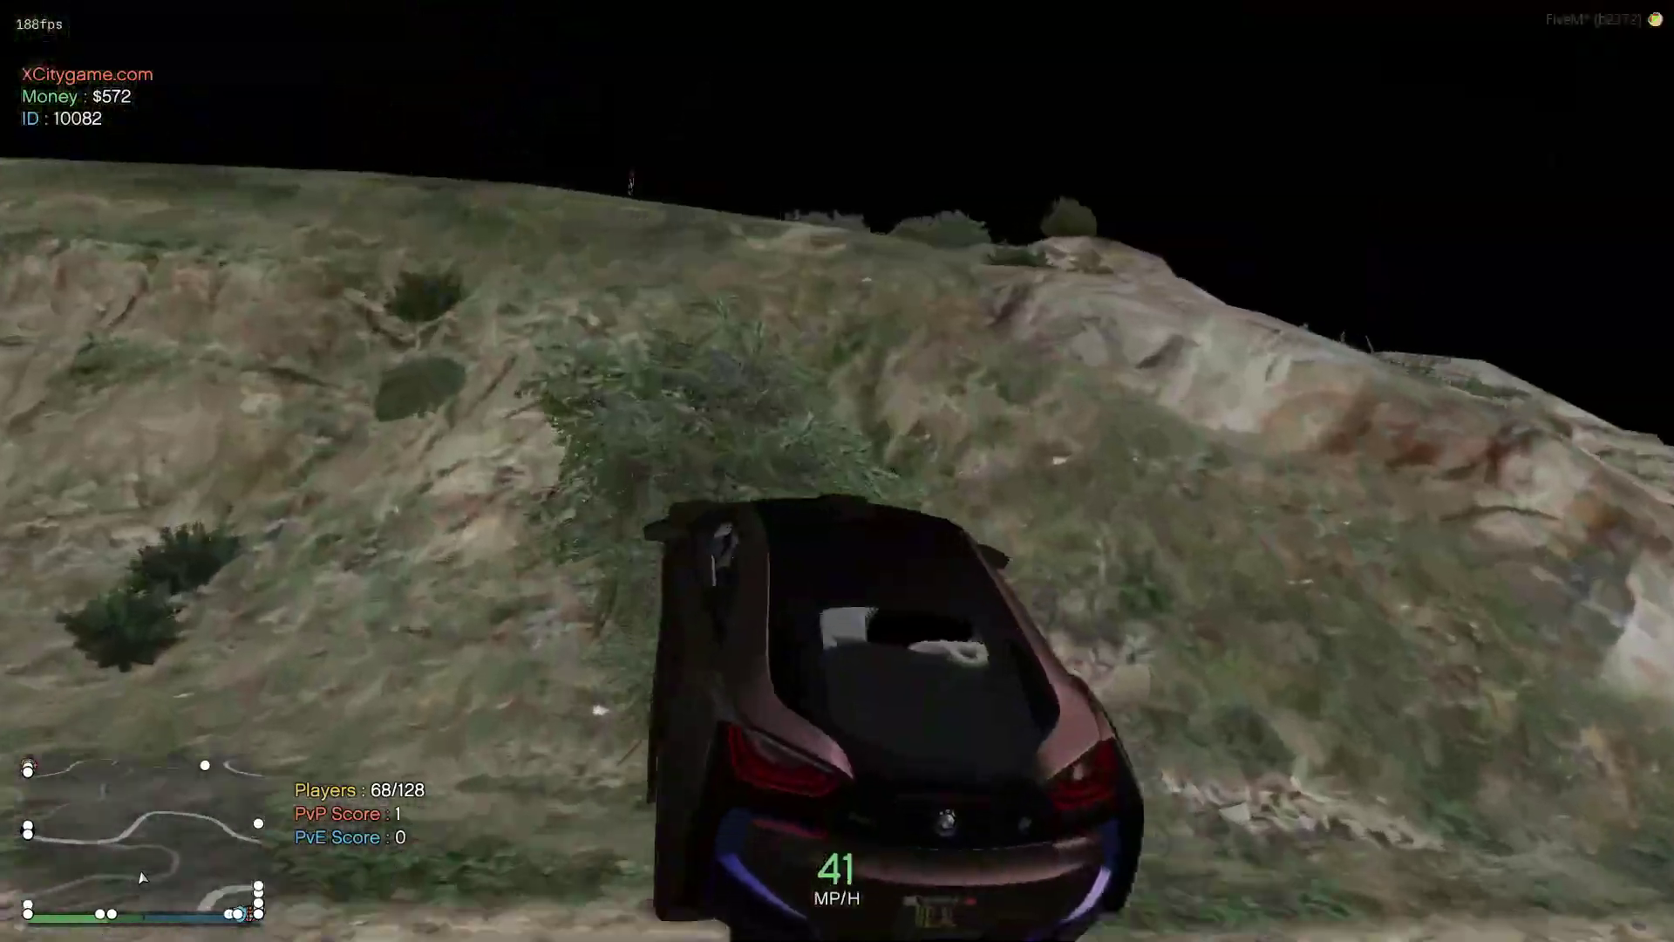
Plough through the bushes, cross the hillside, jump over the hill and swing toward the road
key(a)
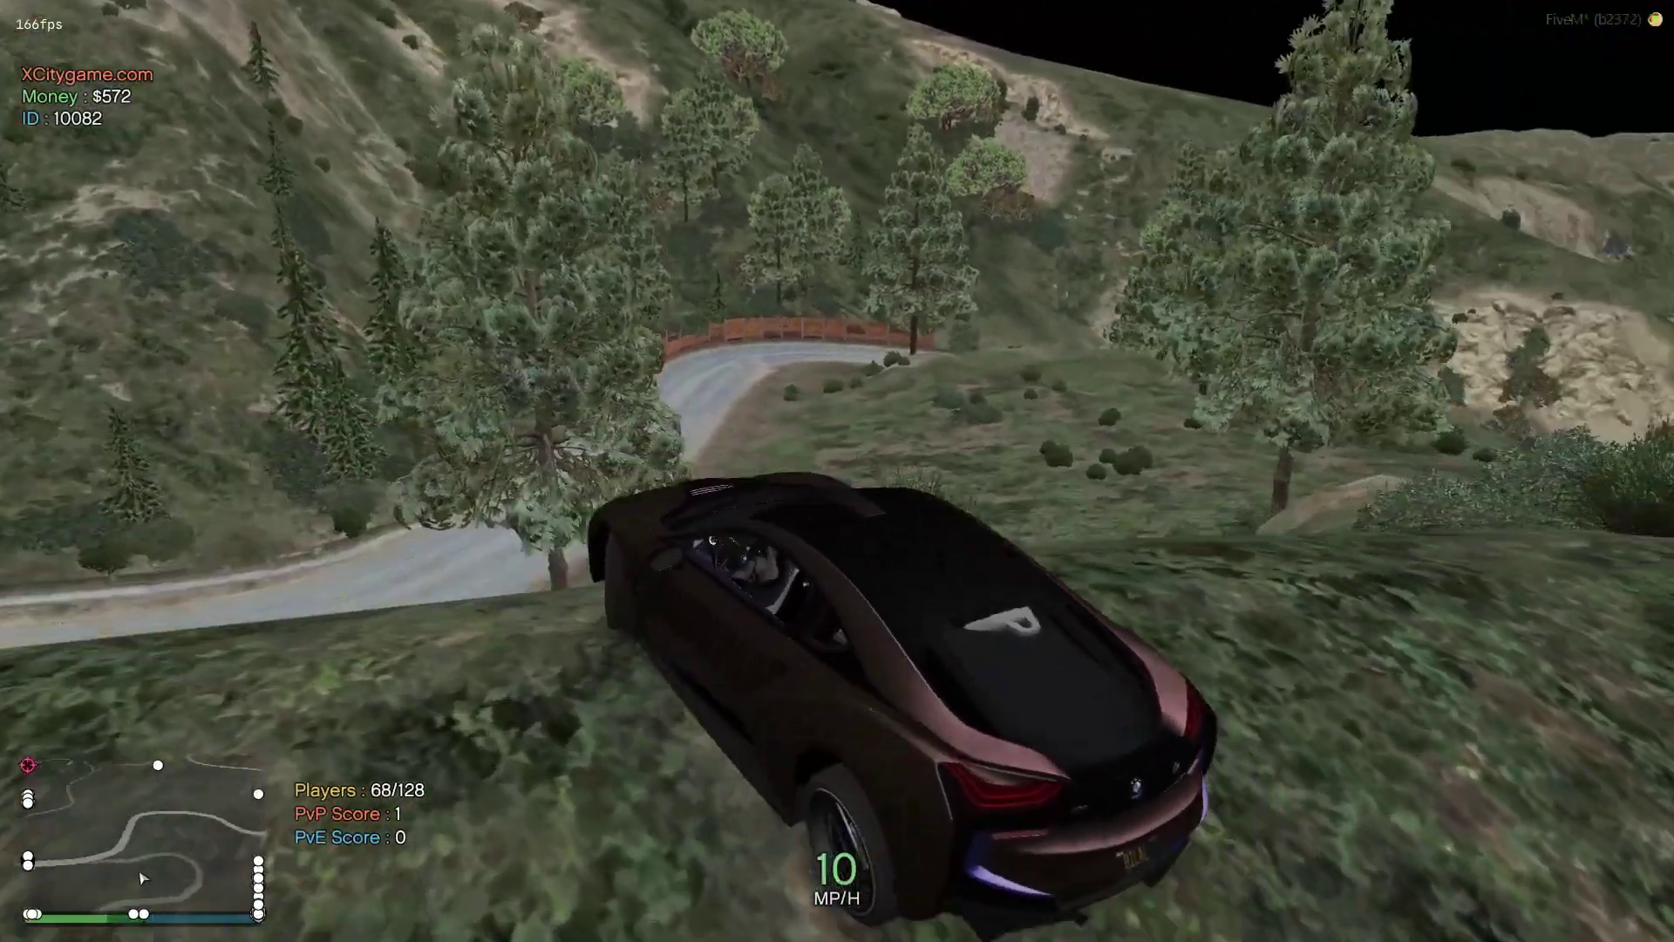
key(w)
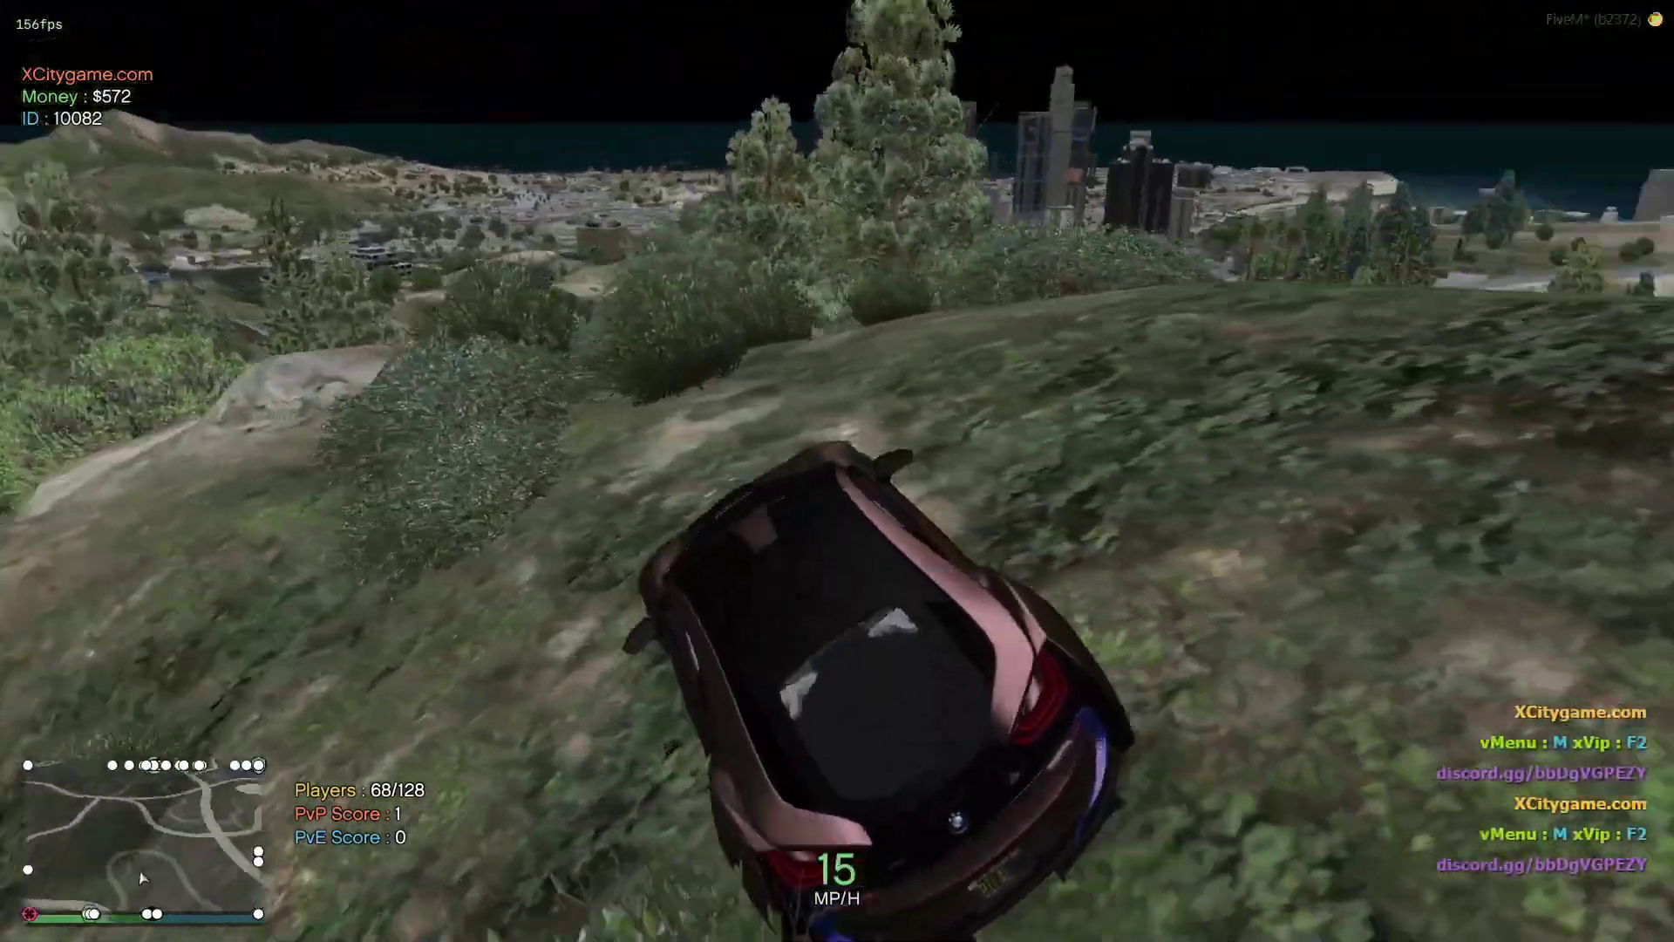
key(a)
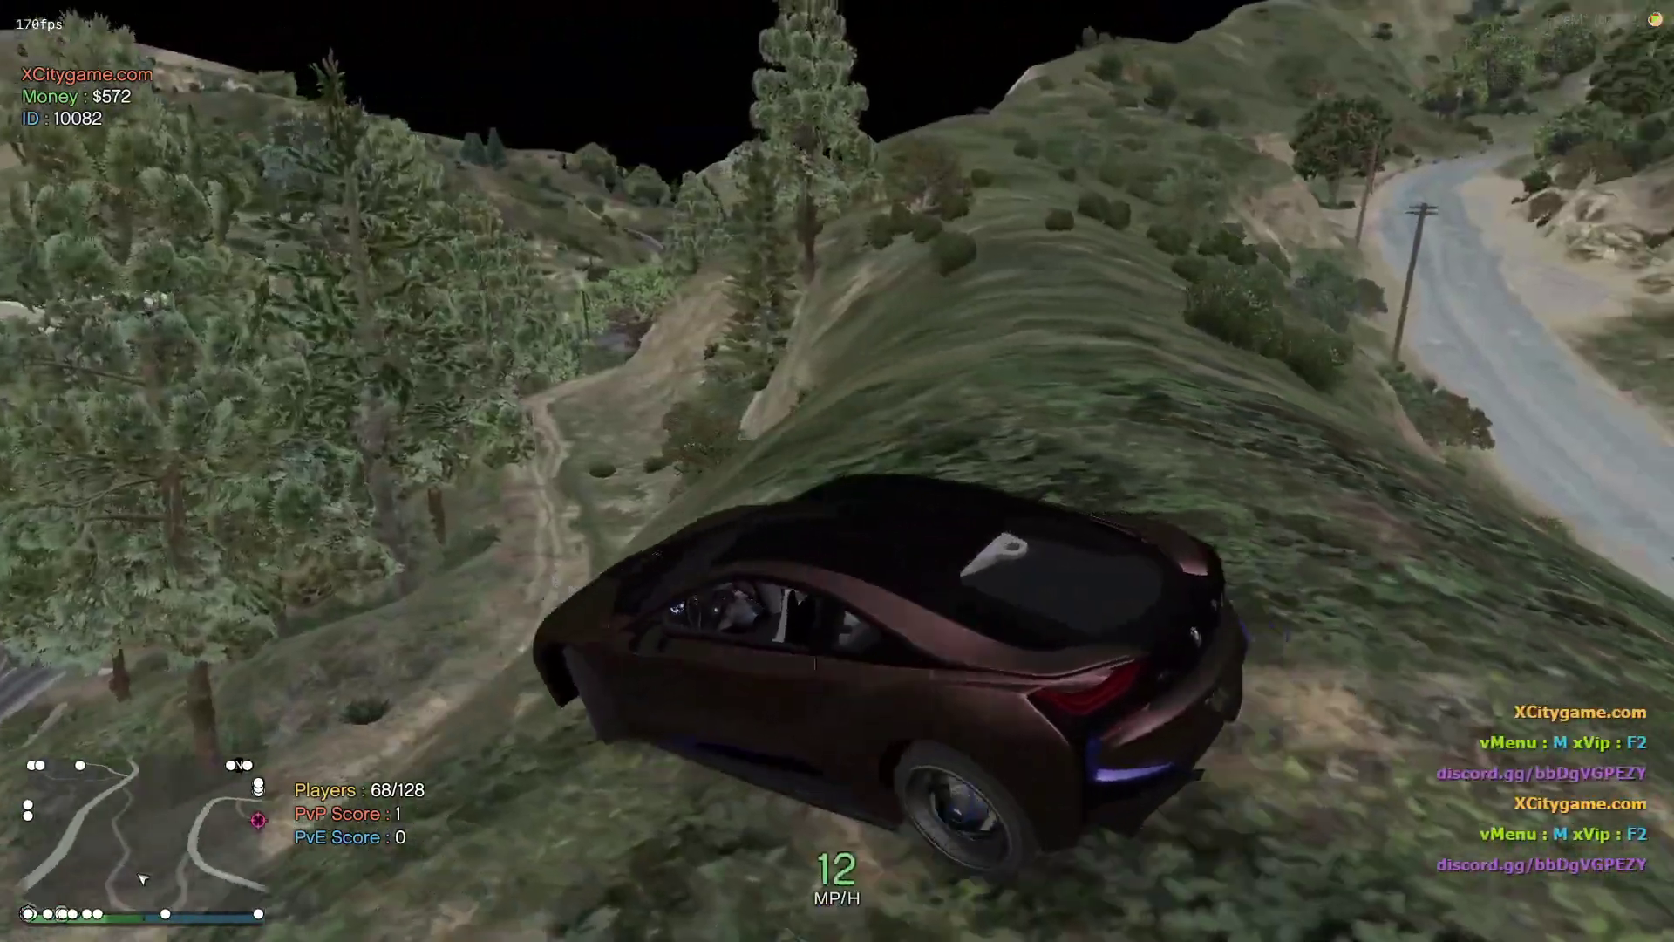
key(w)
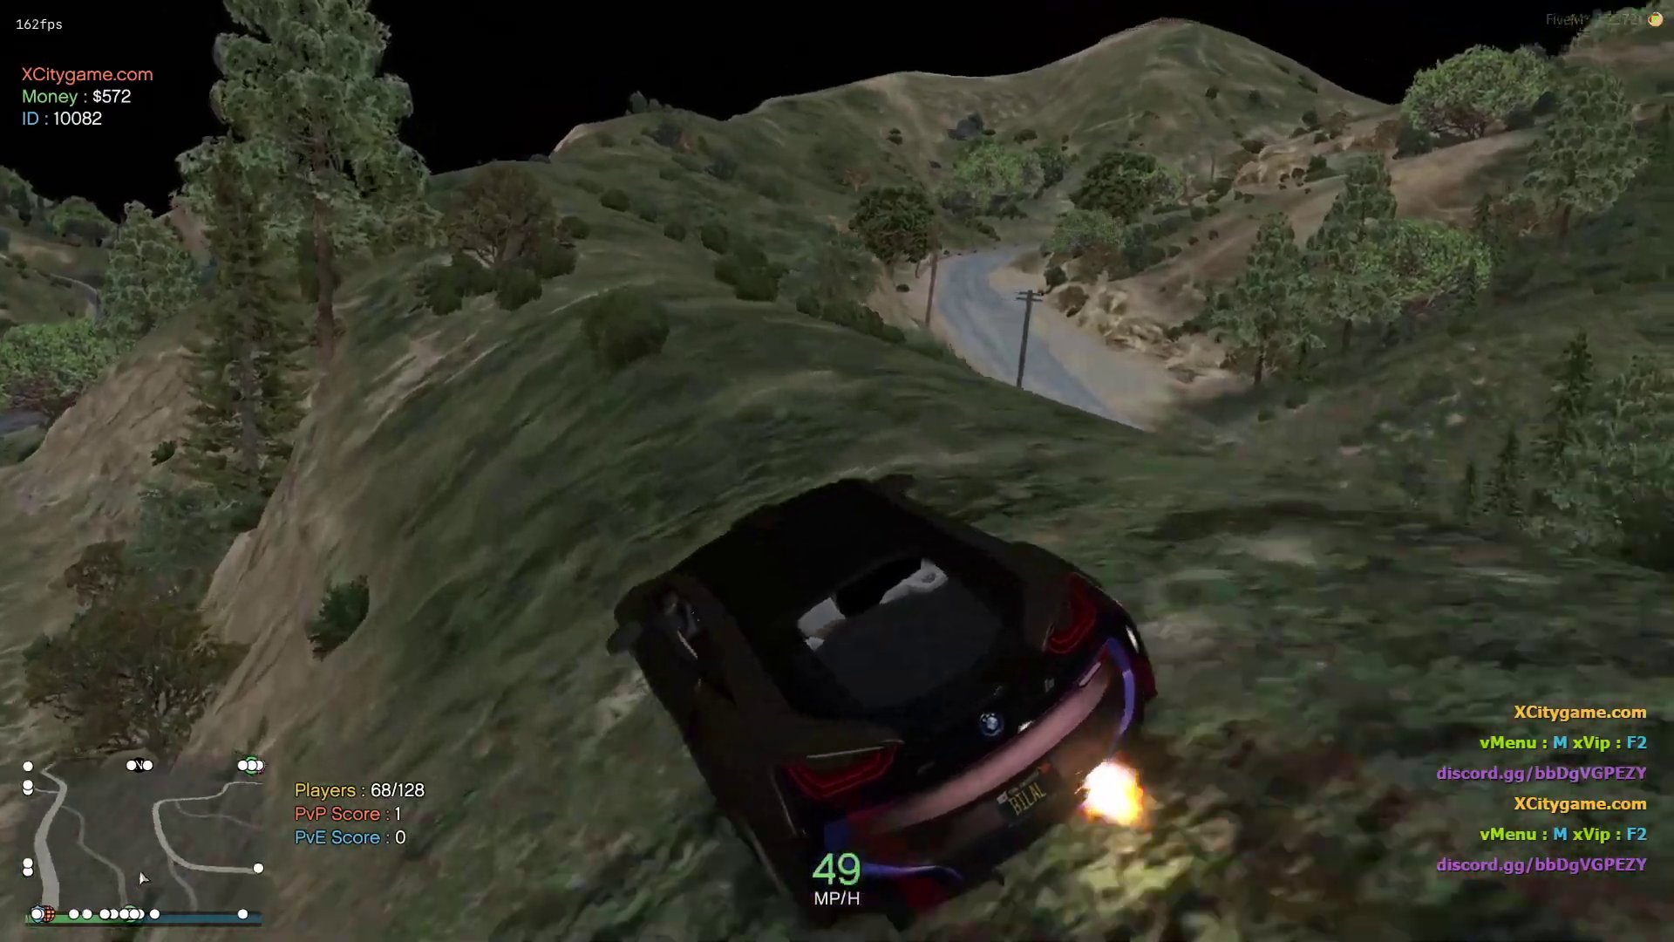
key(w)
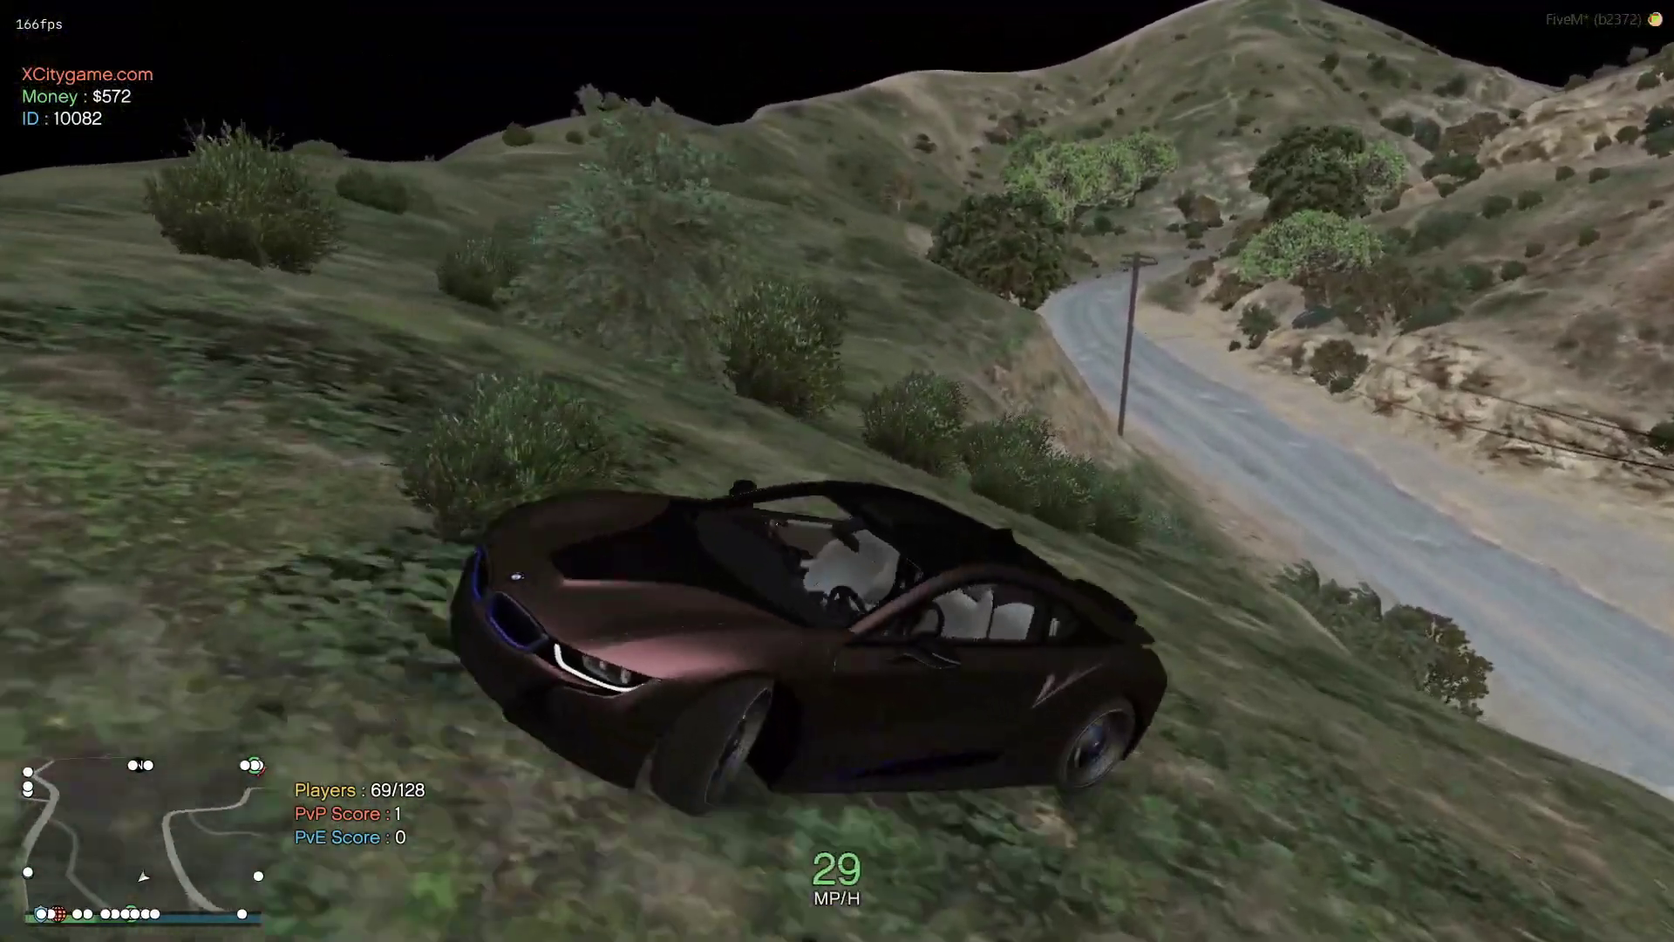
key(d)
key(w)
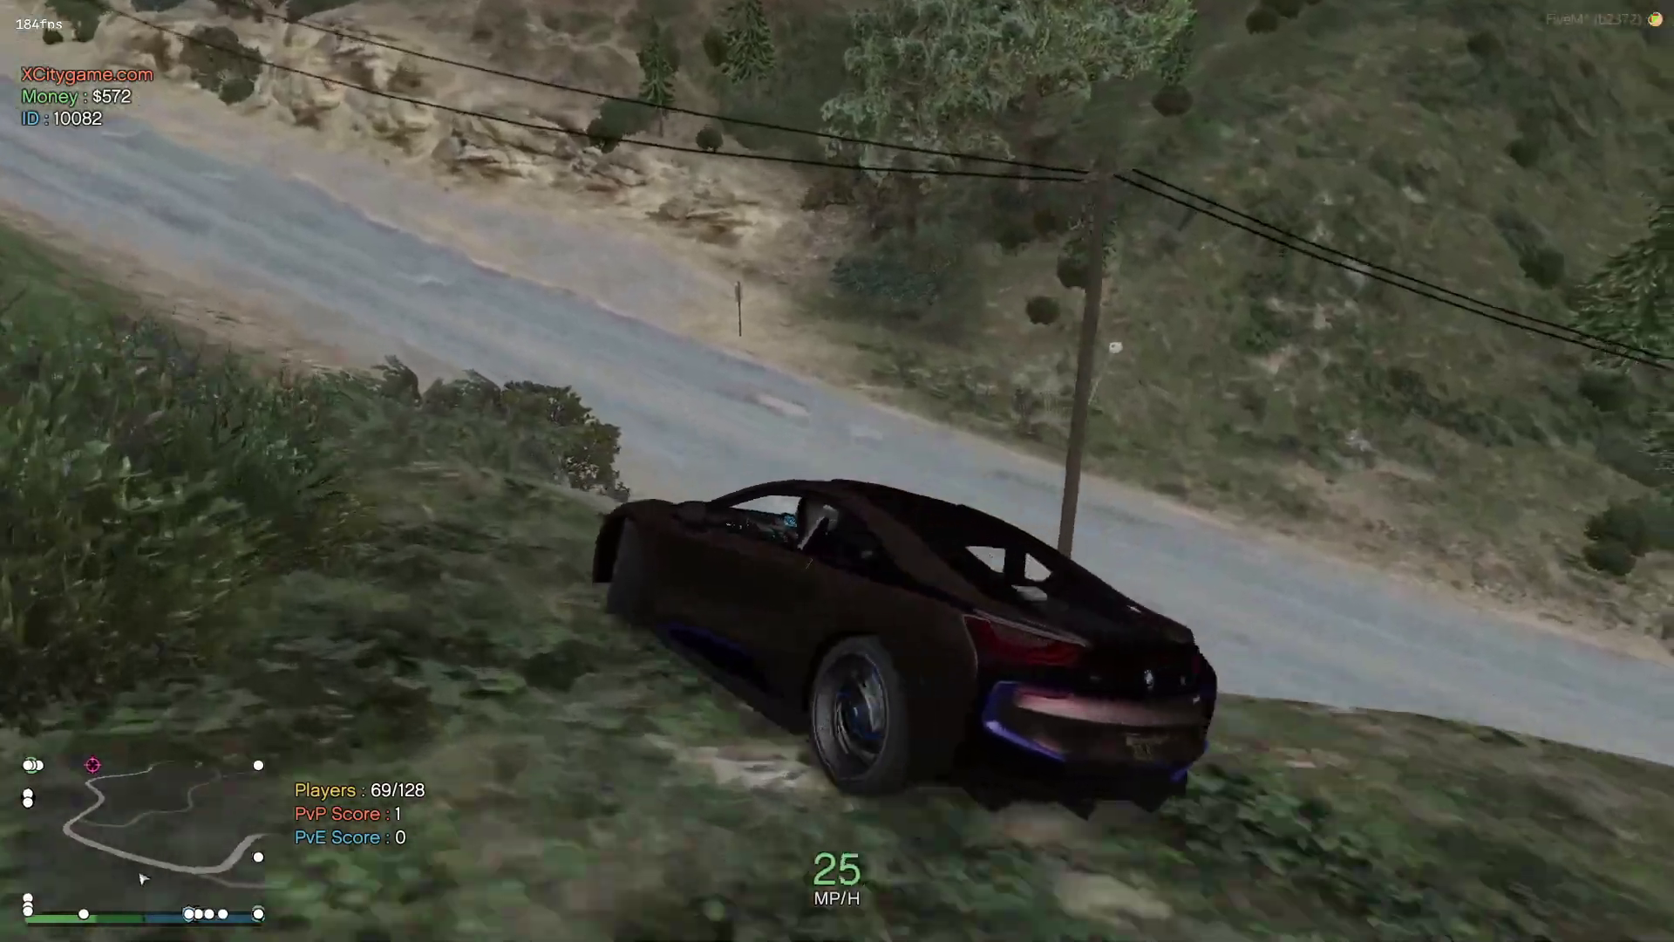
Leave the road, right the car and climb the slope toward the Vinewood sign
key(w)
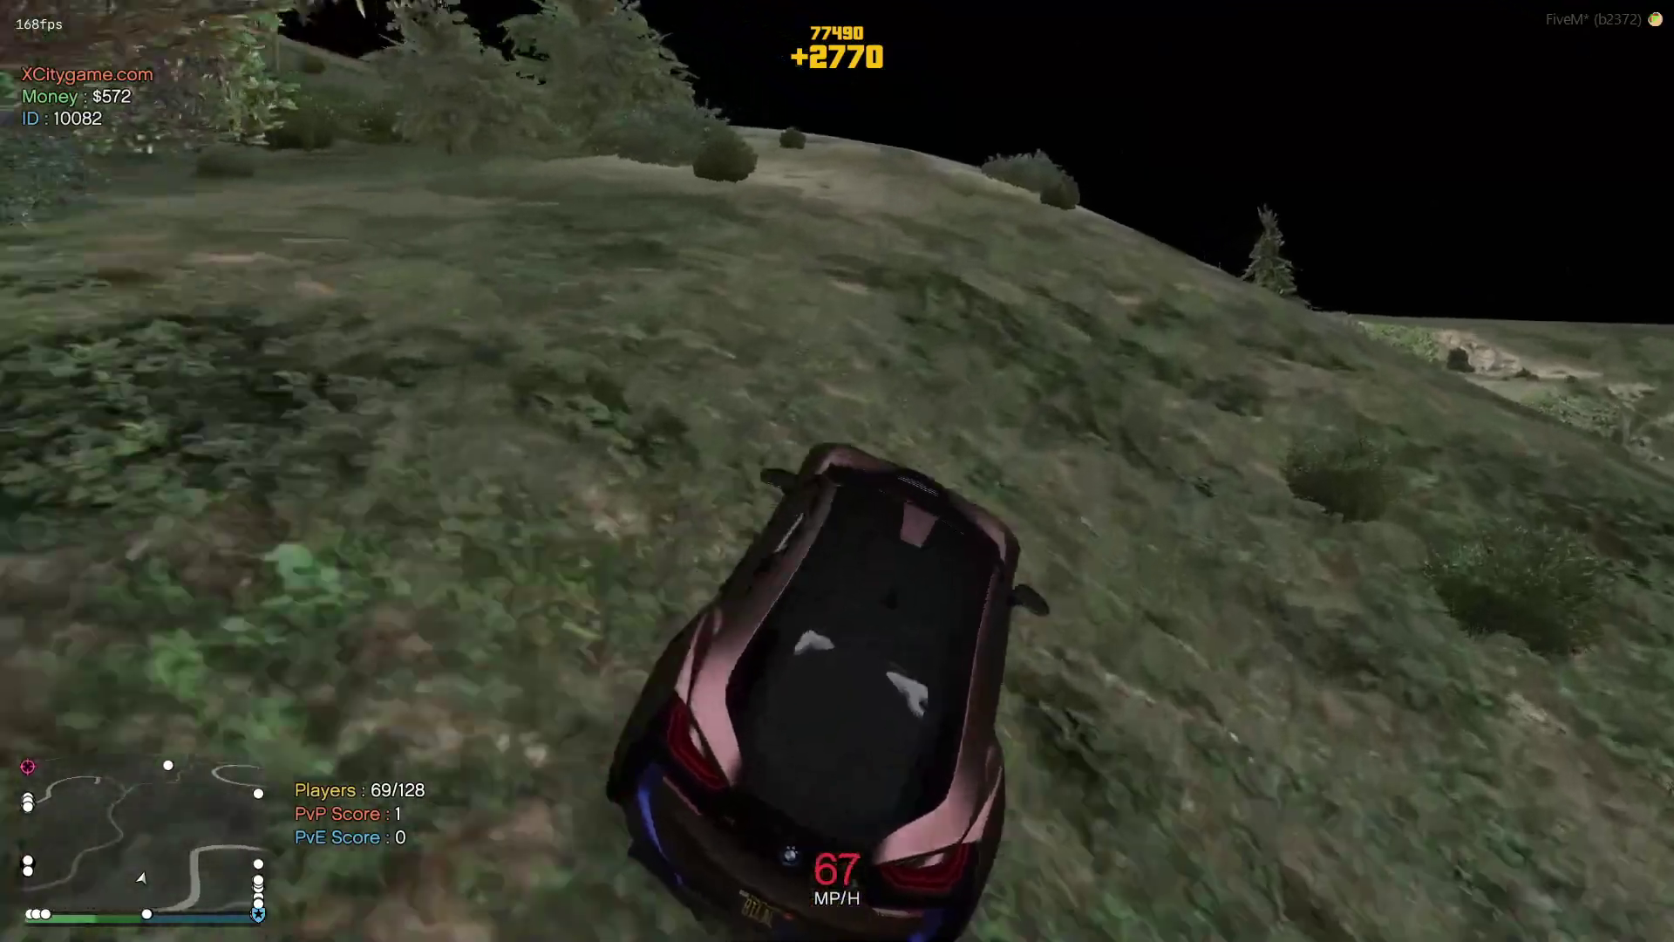
key(d)
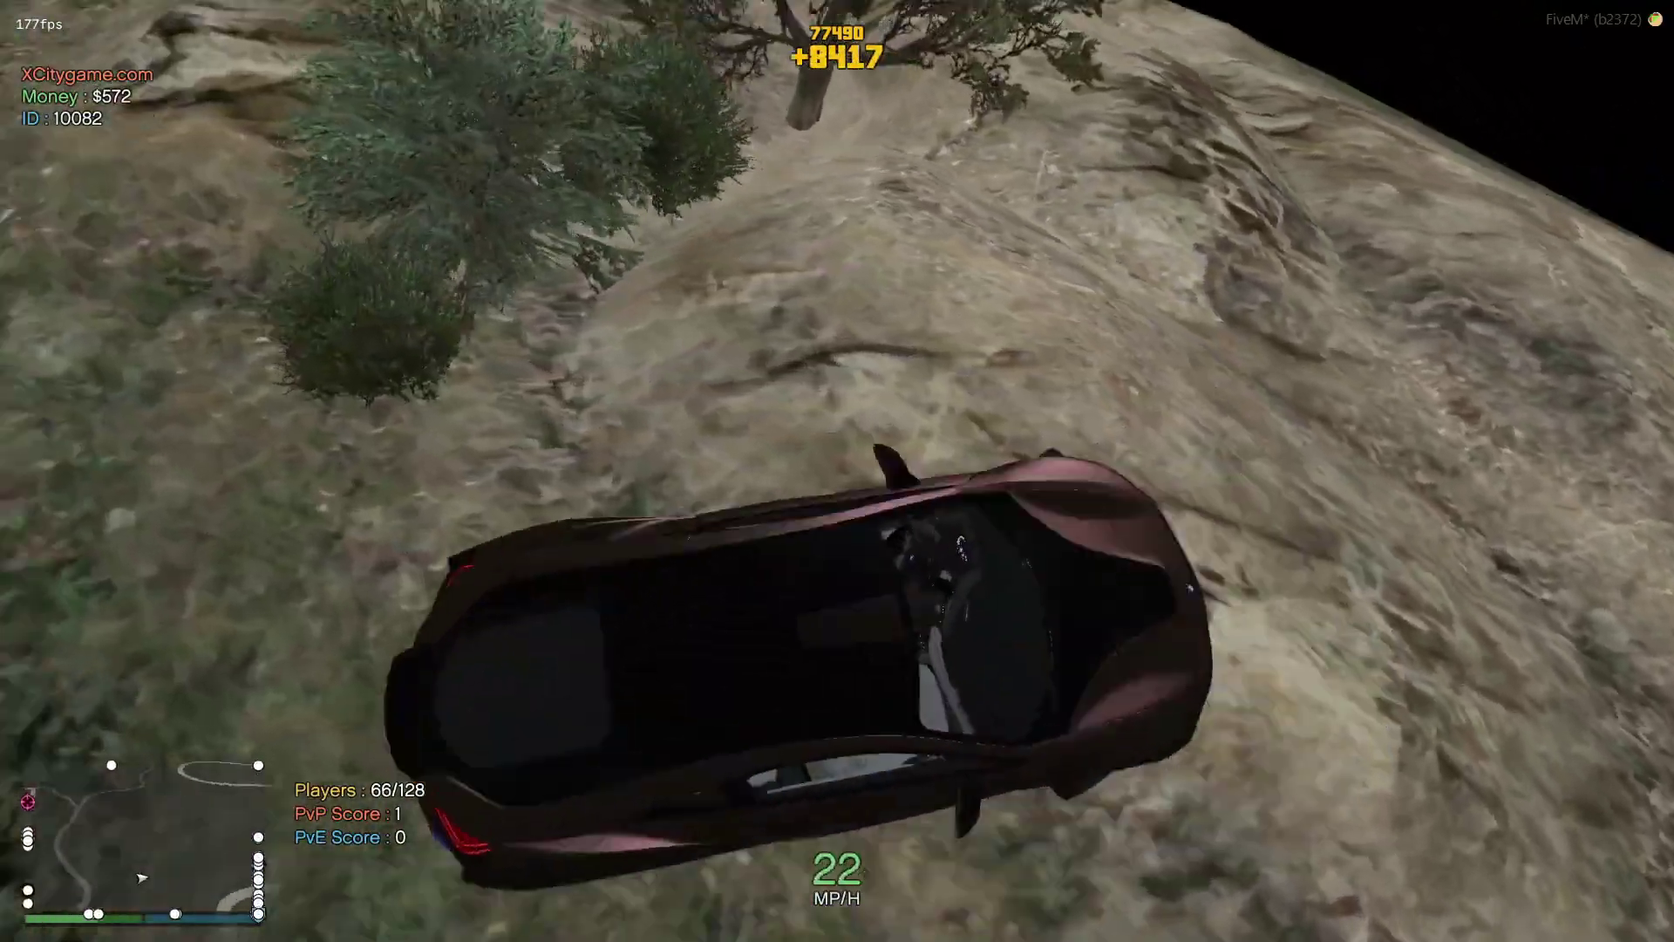
key(w)
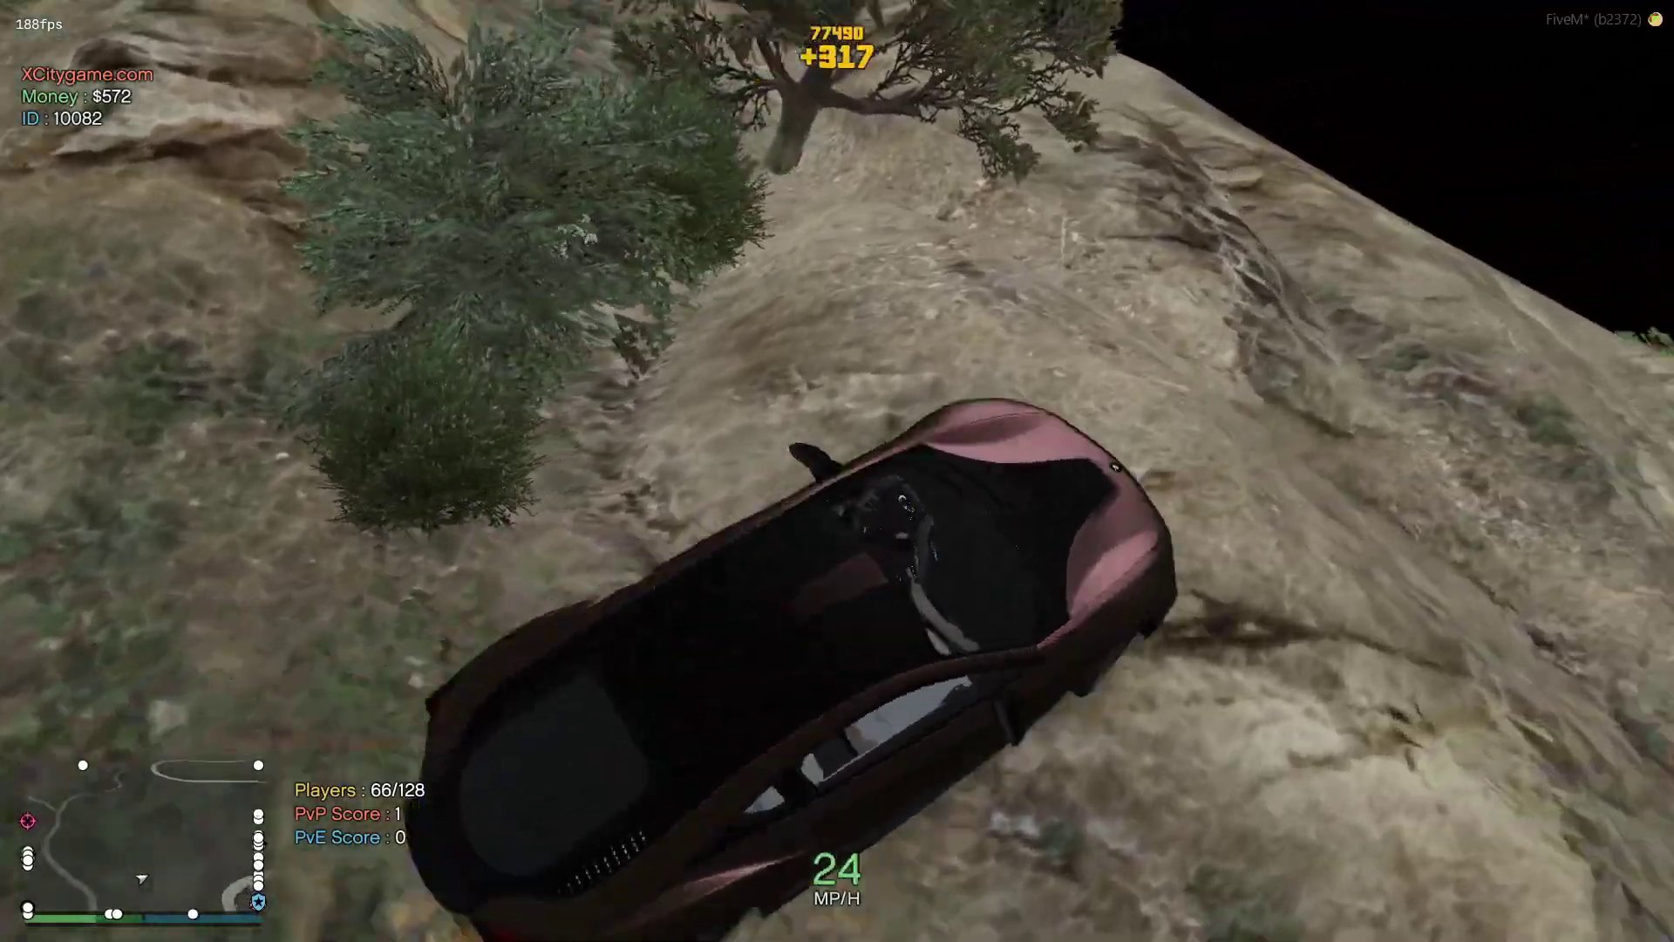
key(a)
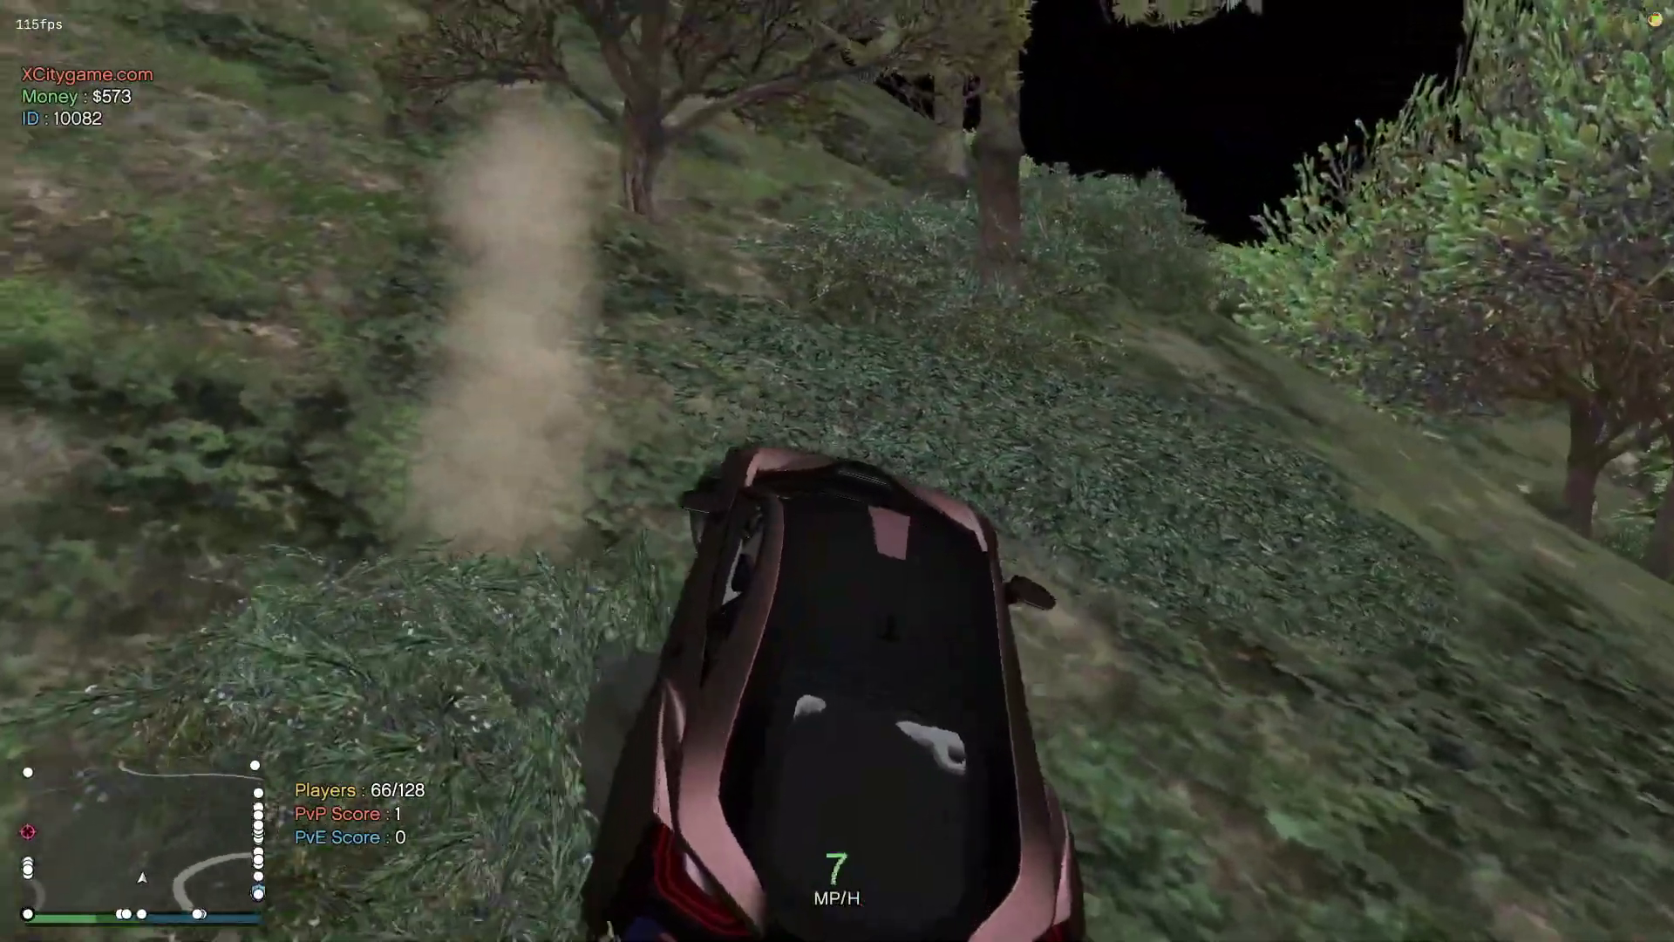
key(w)
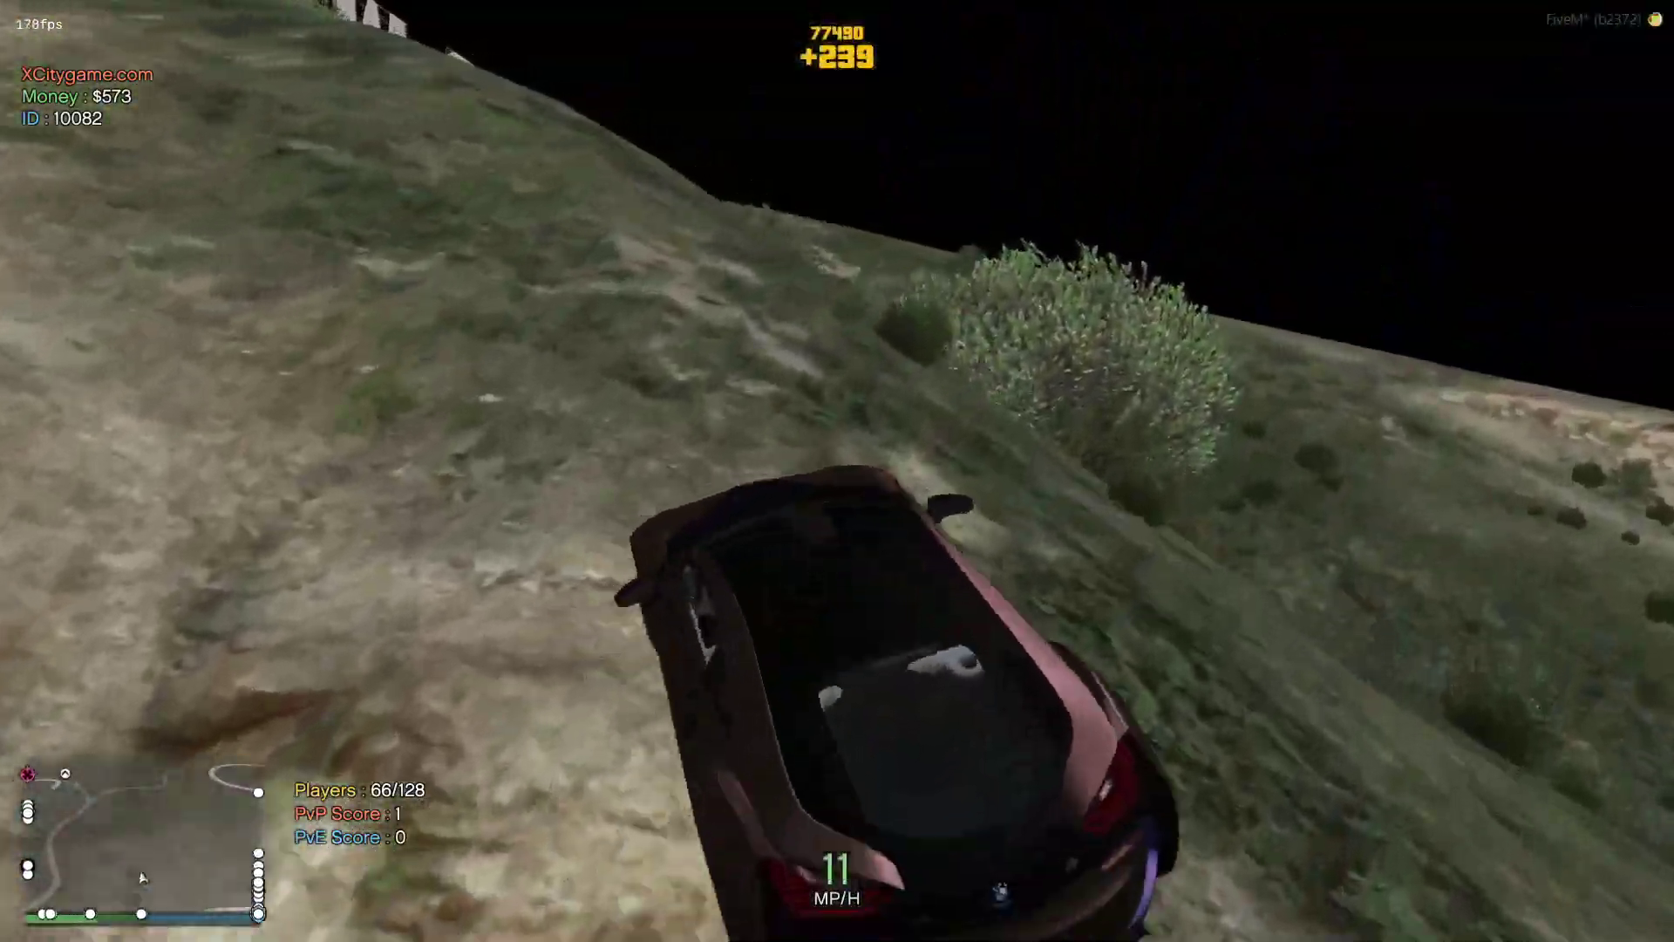
key(w)
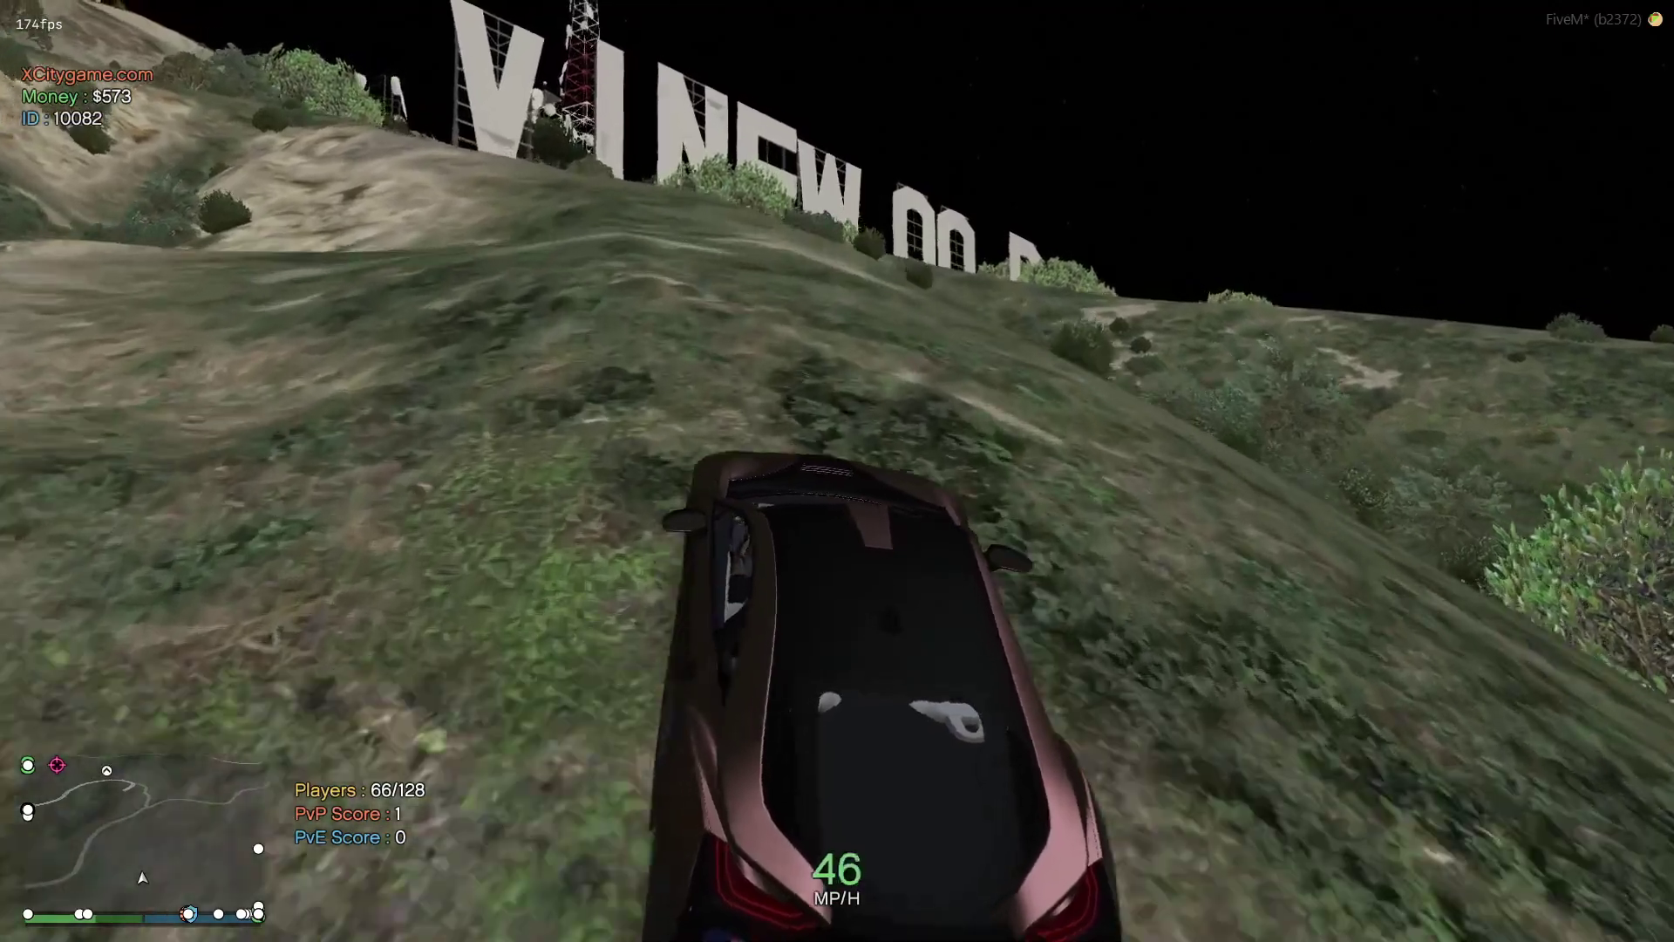
key(w)
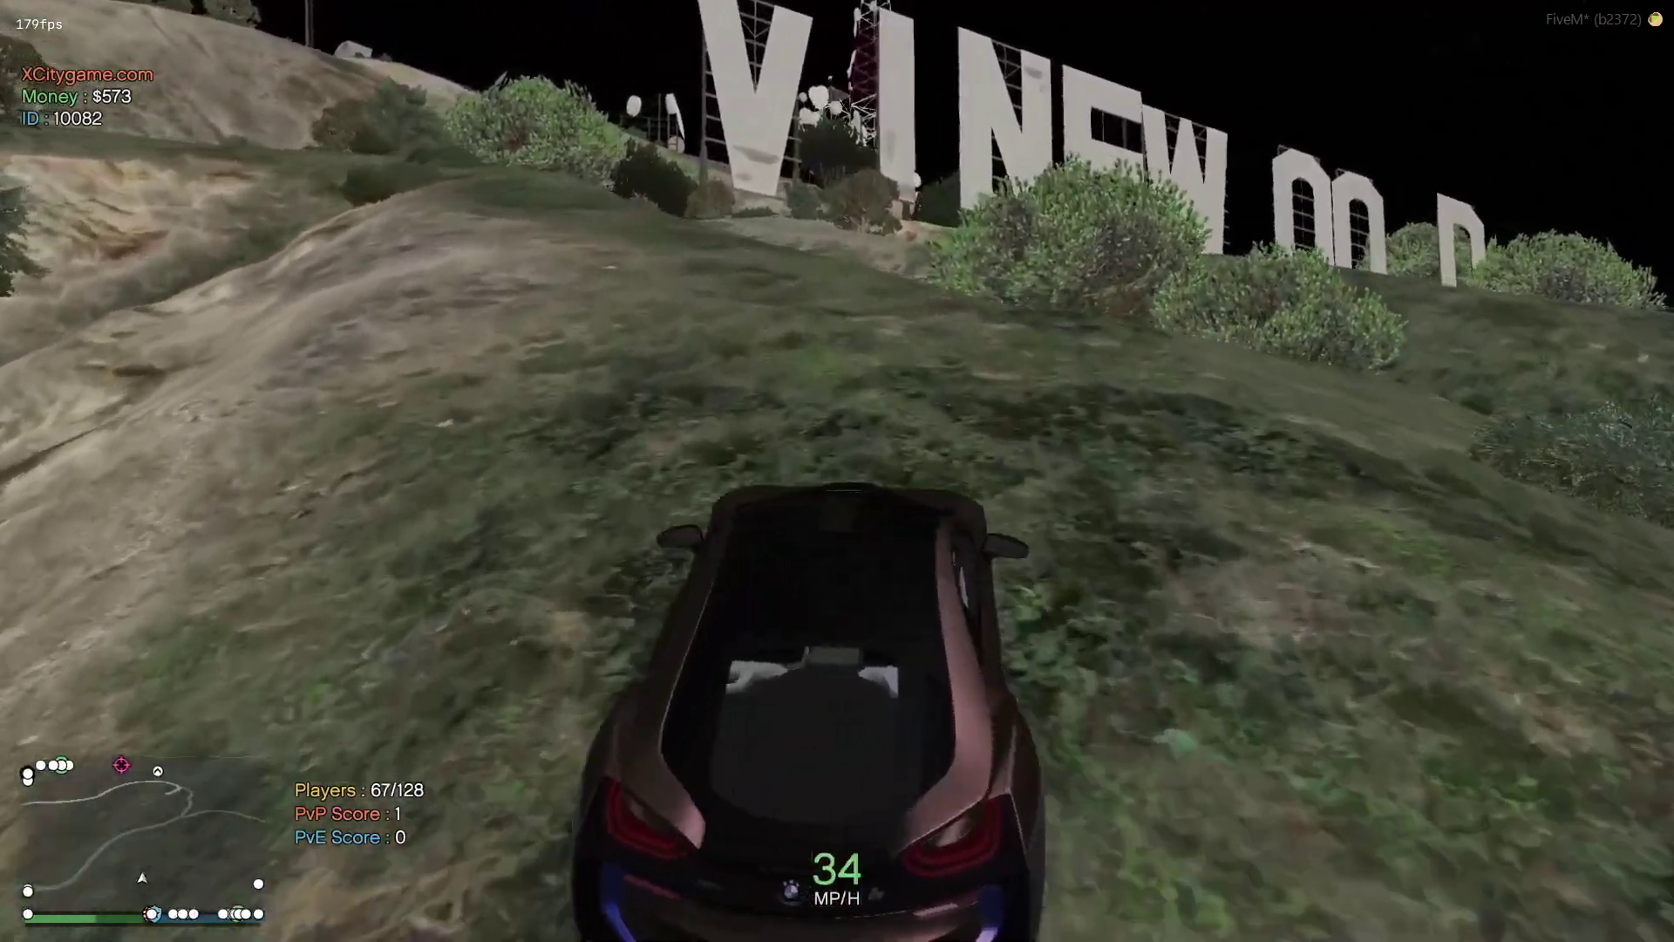
key(a)
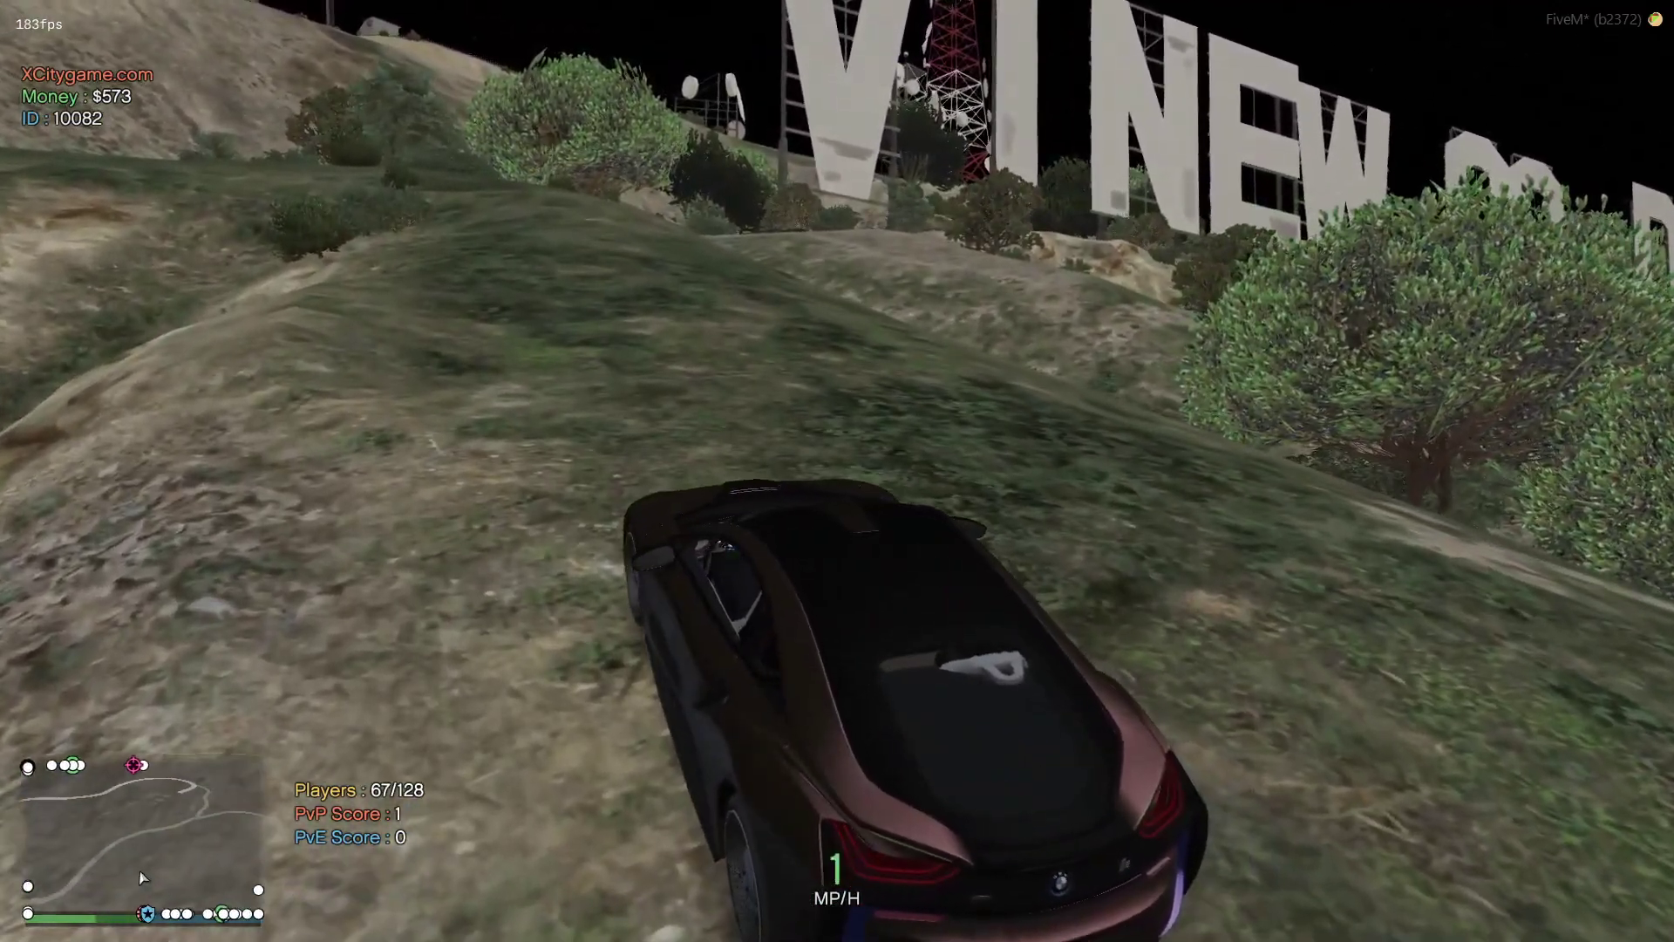
Open and close the vehicle options menu, then keep driving left across the slope
key(m)
key(Down)
key(Return)
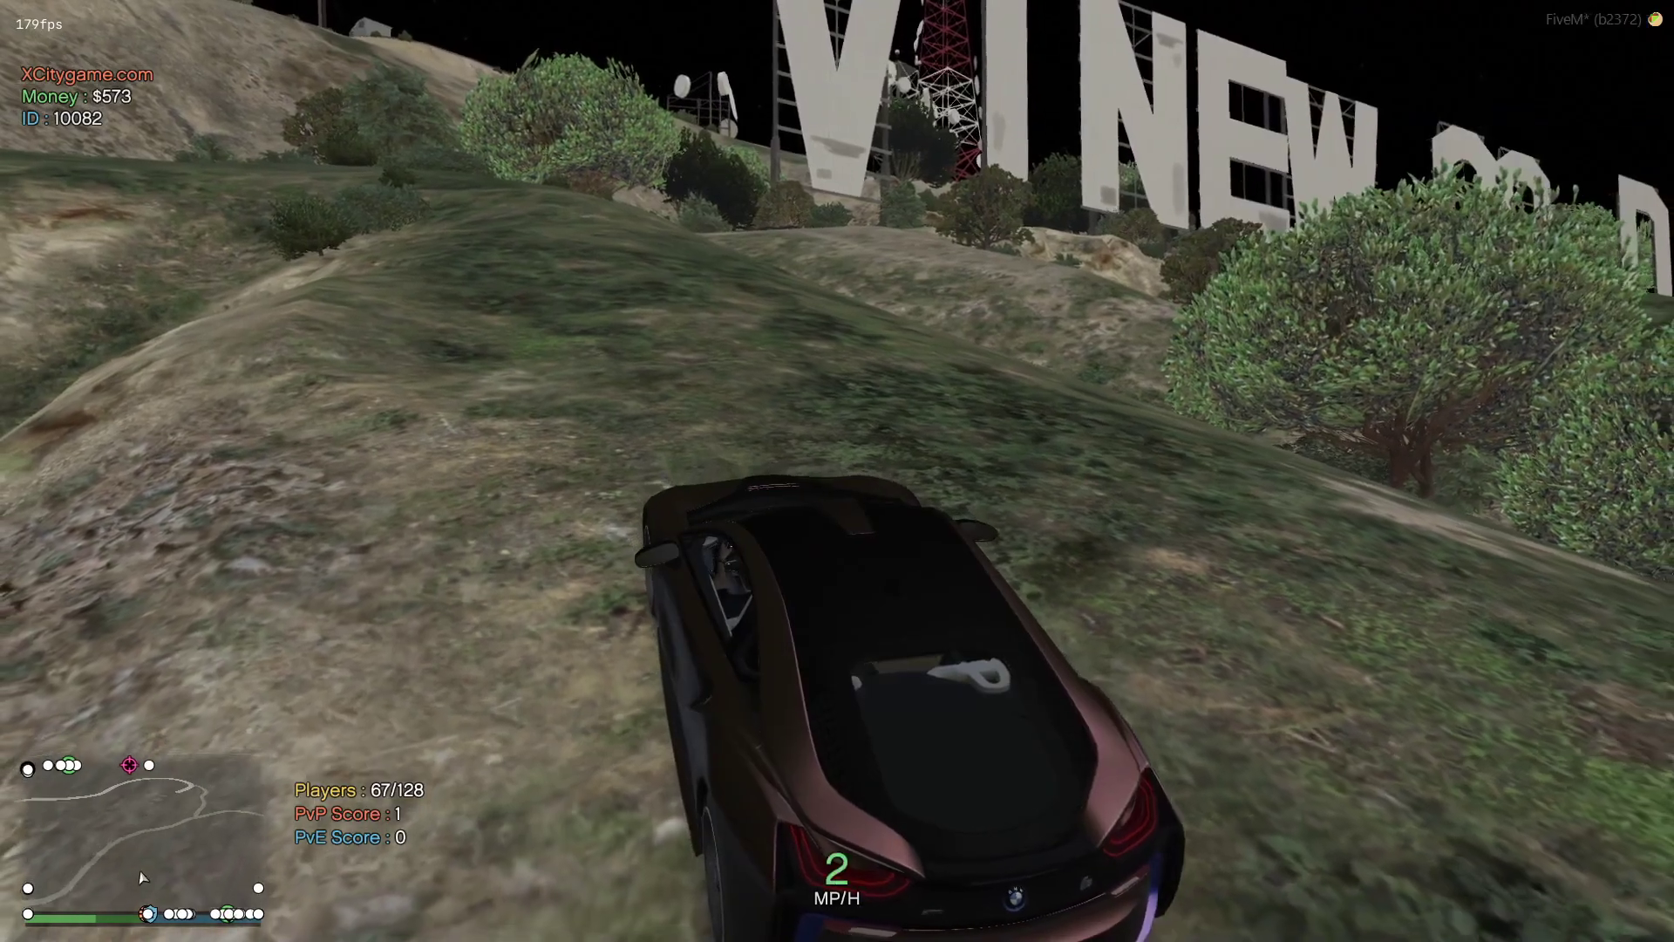
key(w)
key(a)
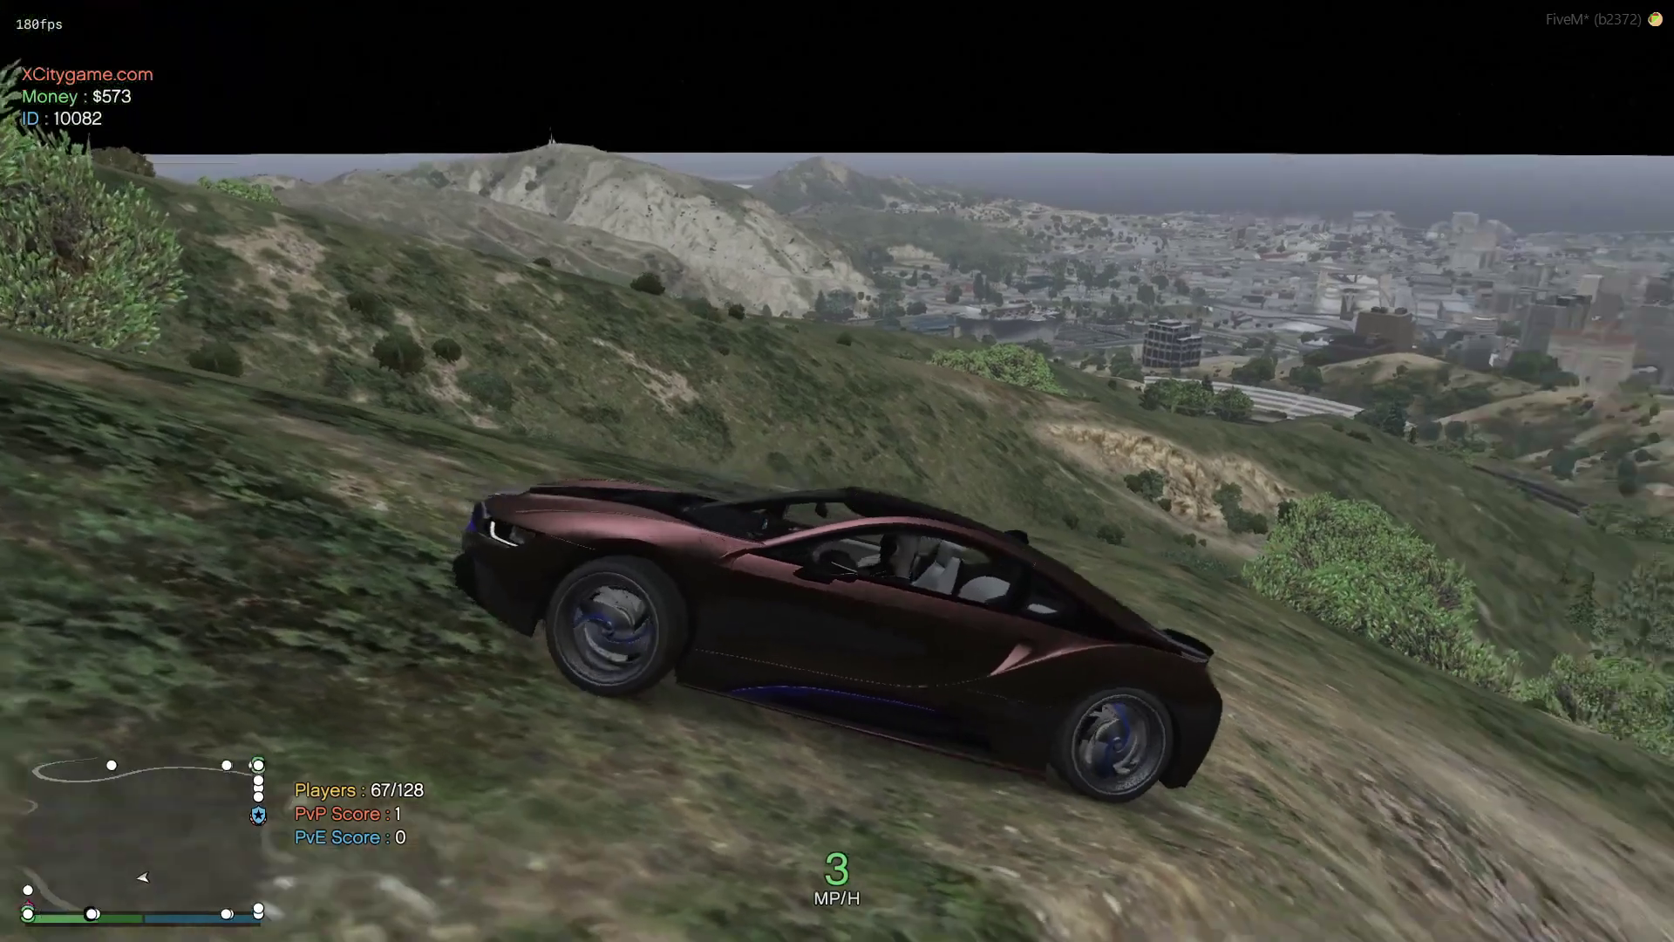
Brake the car to a stop on the slope and get out
key(w)
key(s)
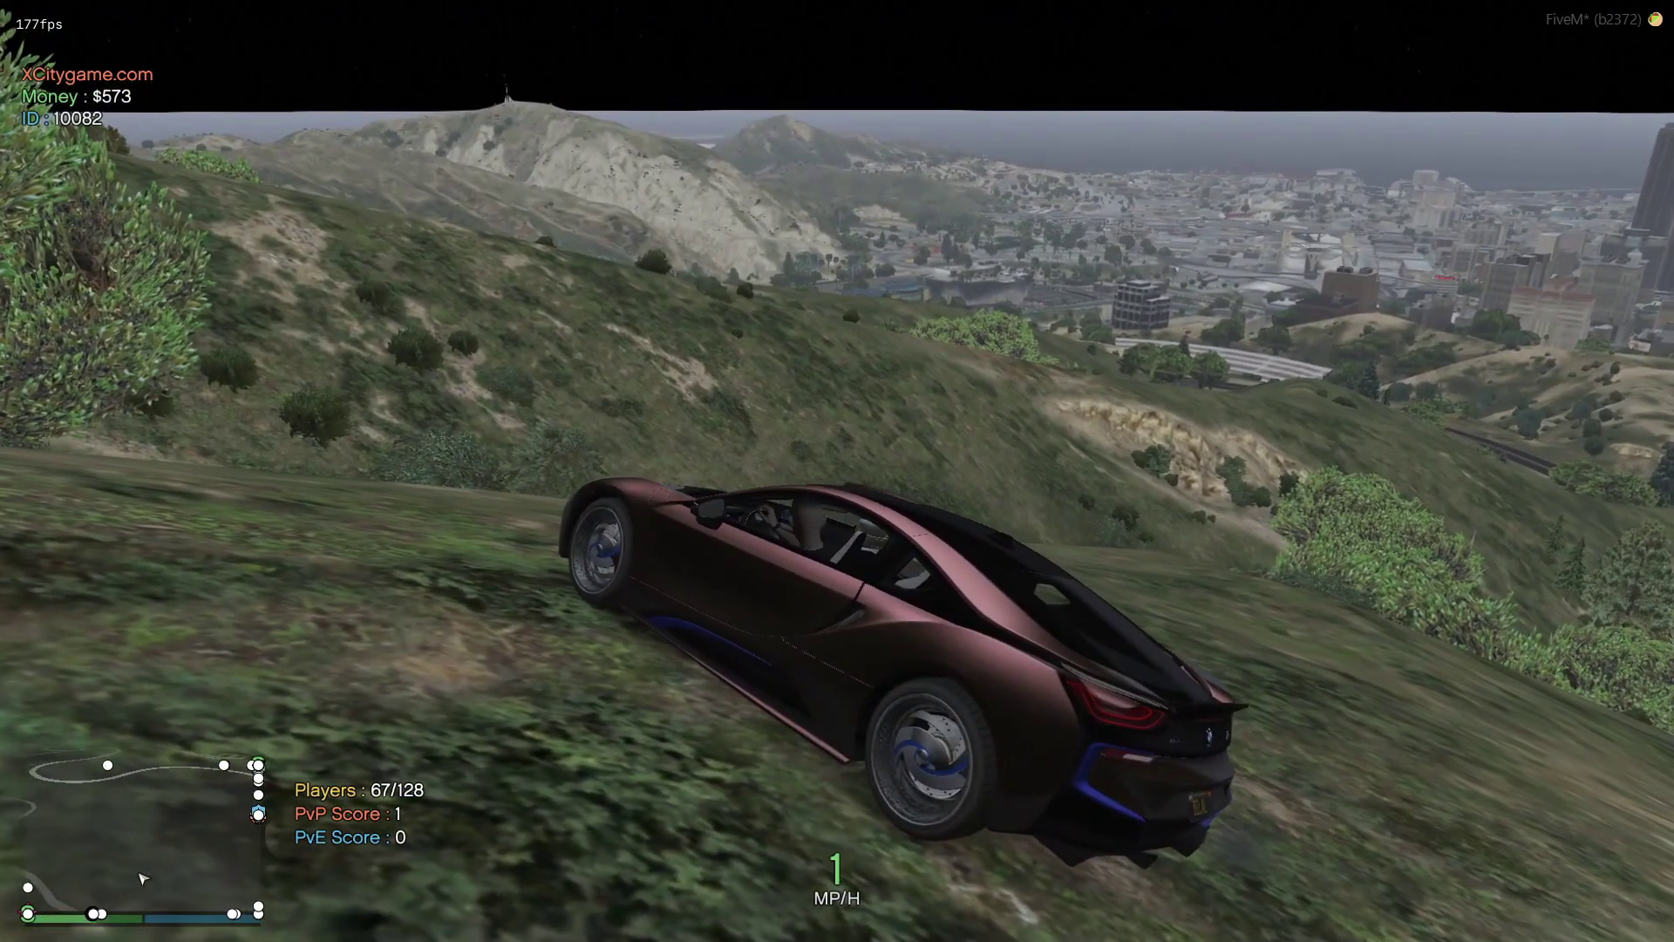
key(f)
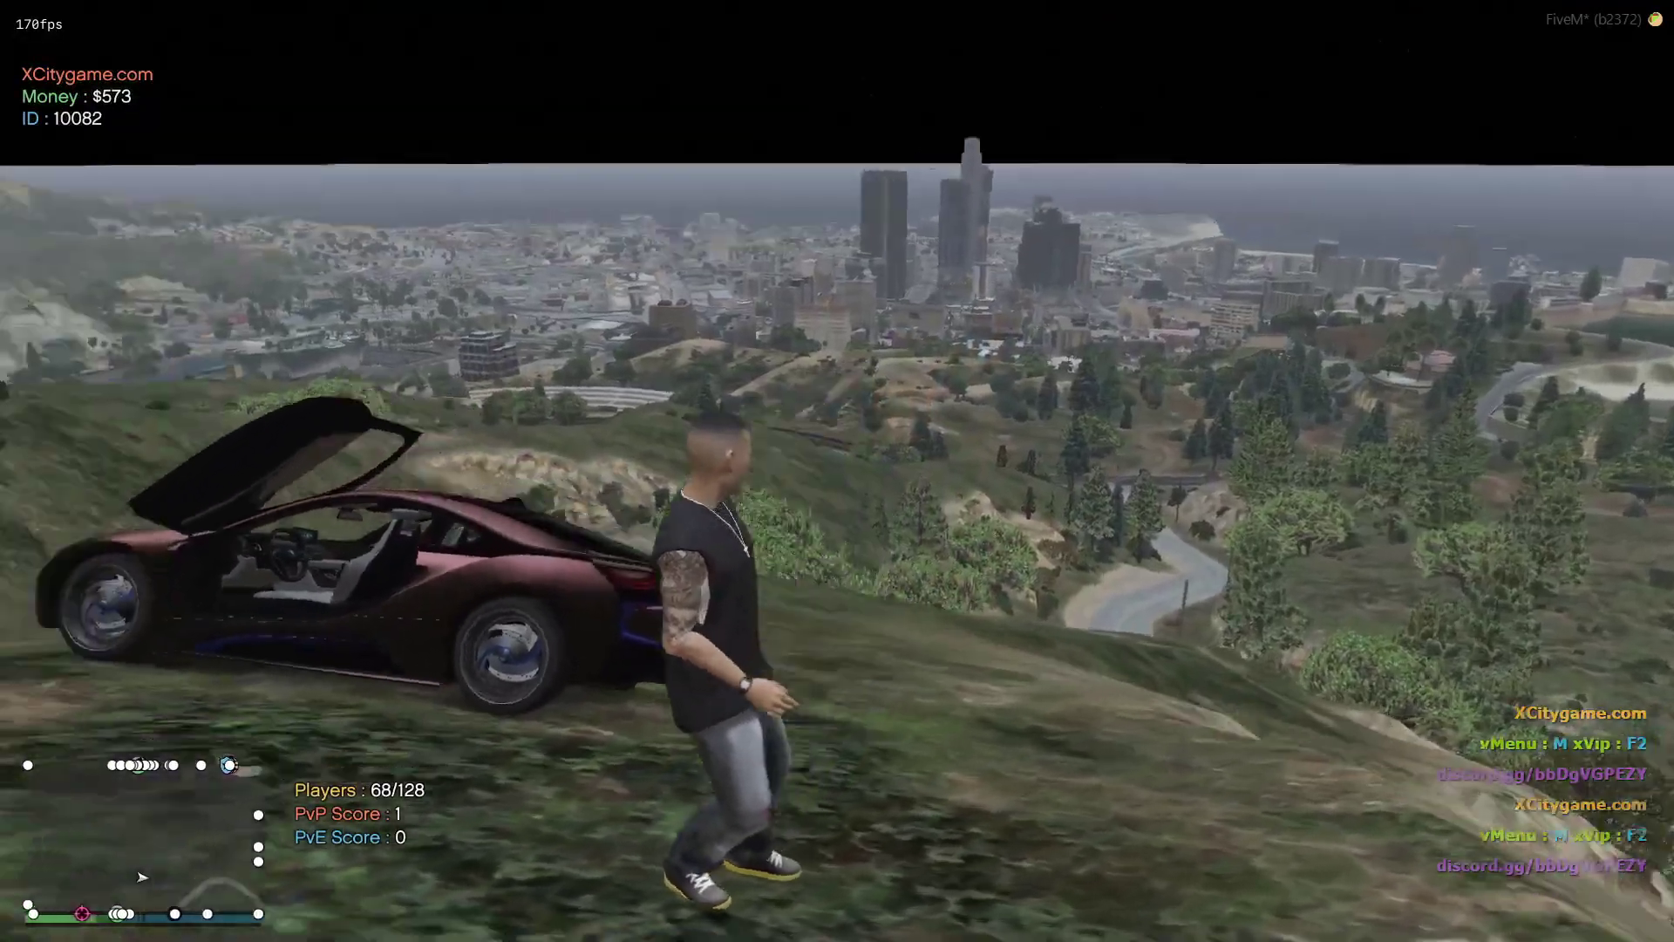
Walk around the parked car and toward the skyline at the hill's edge
key(w)
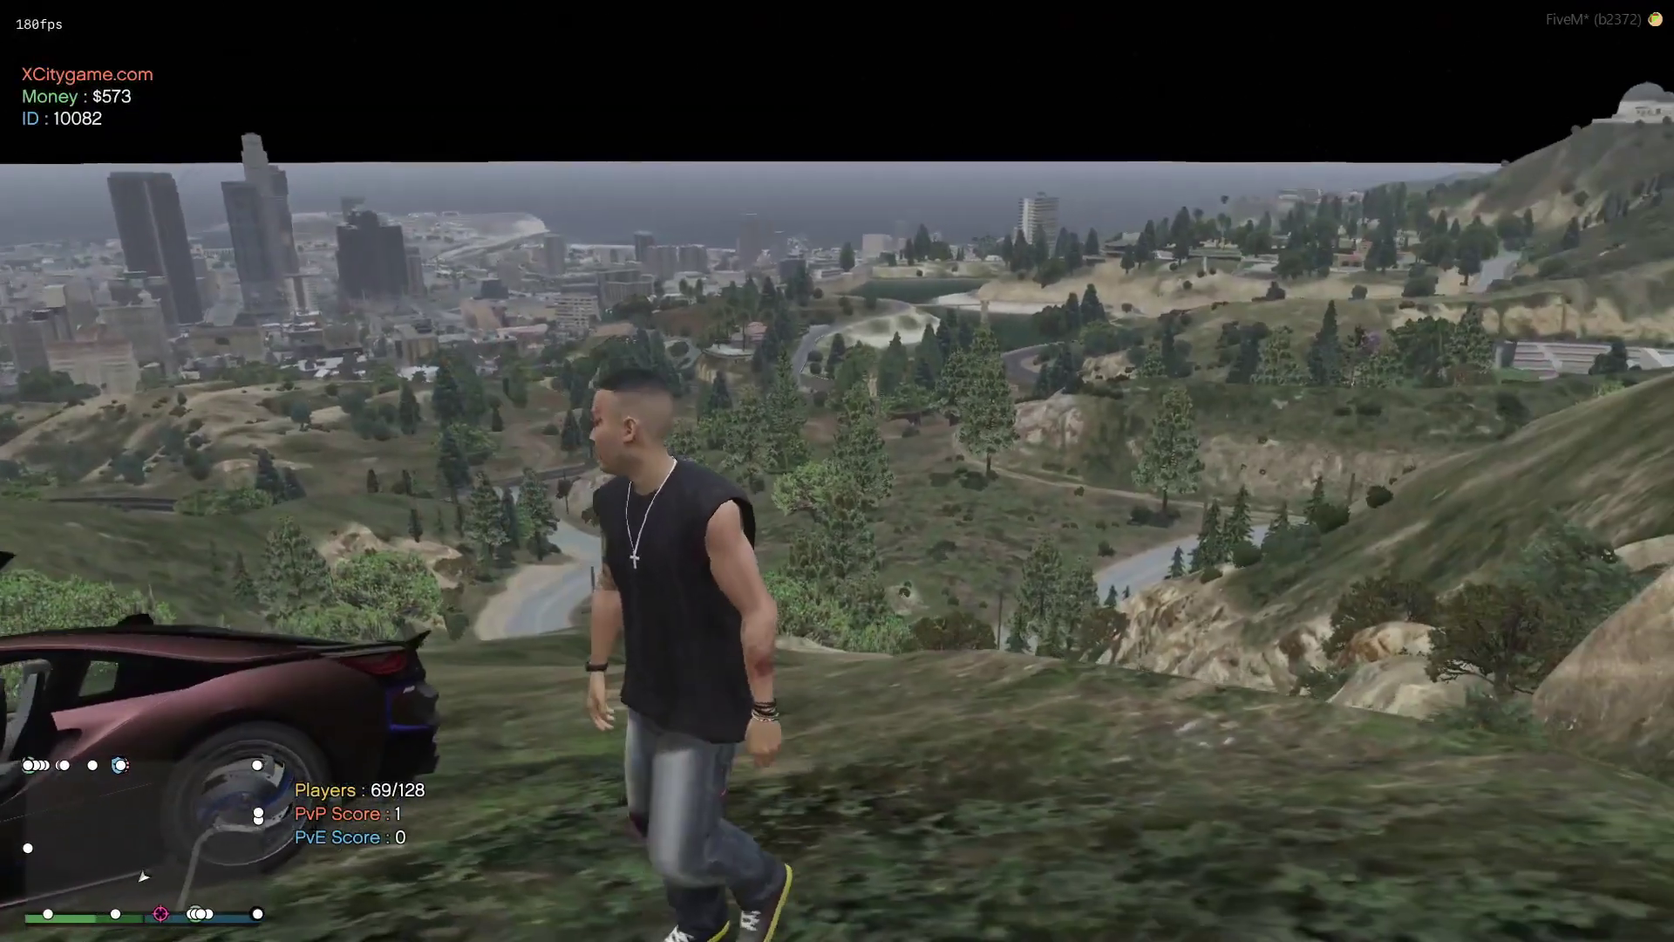
key(w)
key(w)
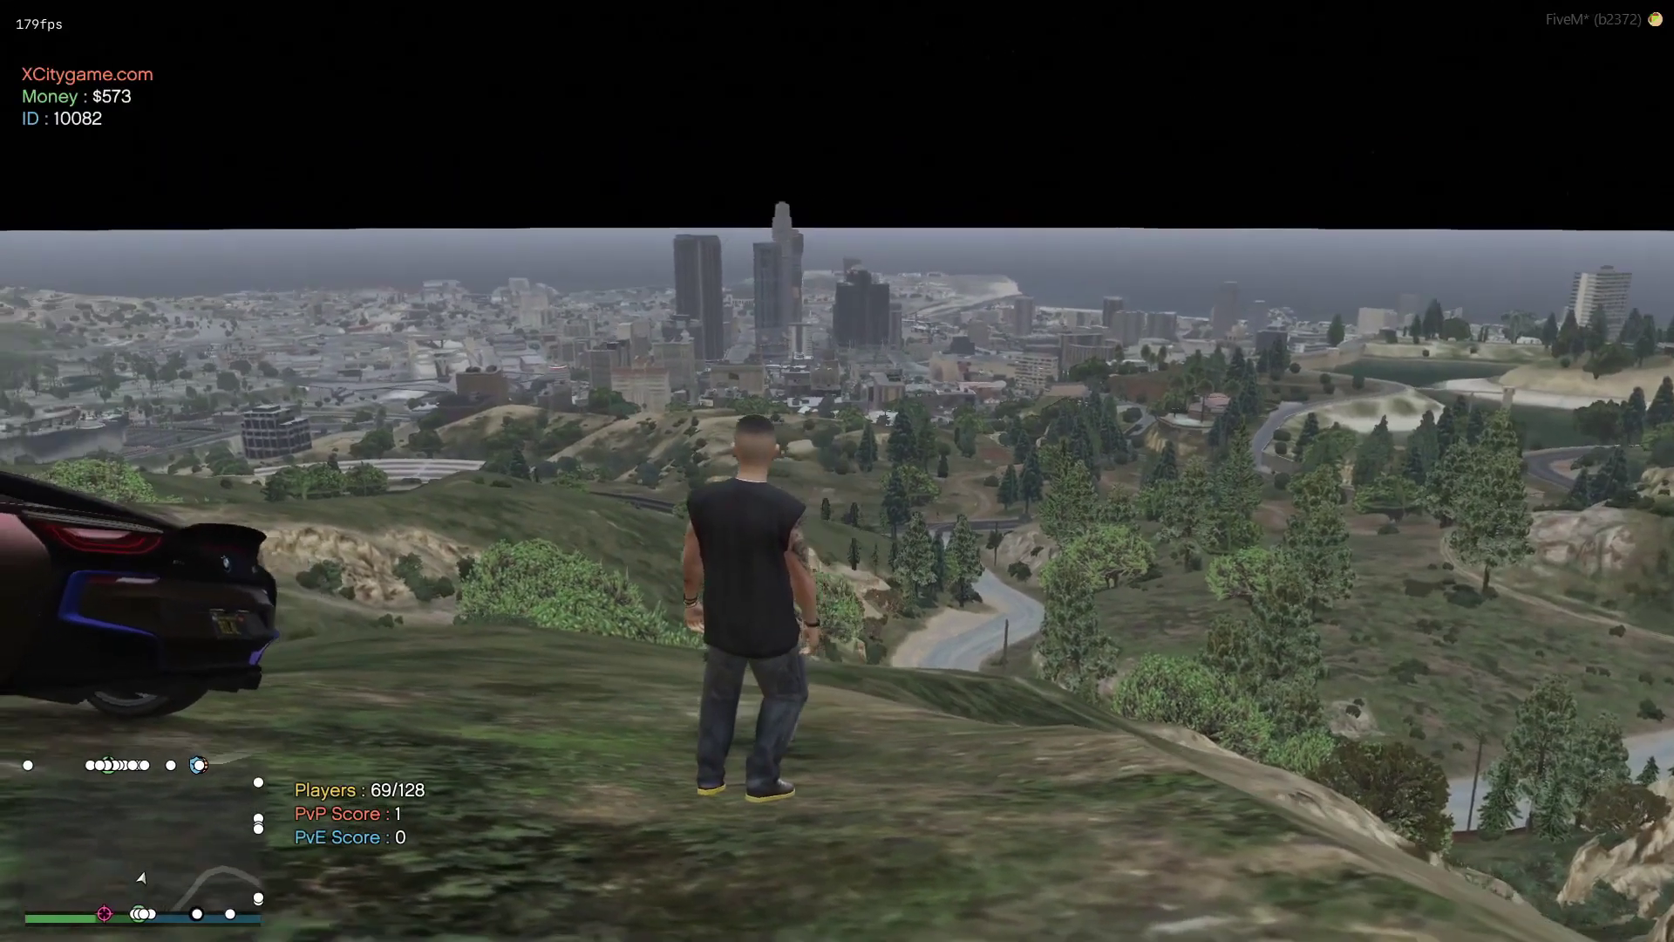
key(s)
key(s)
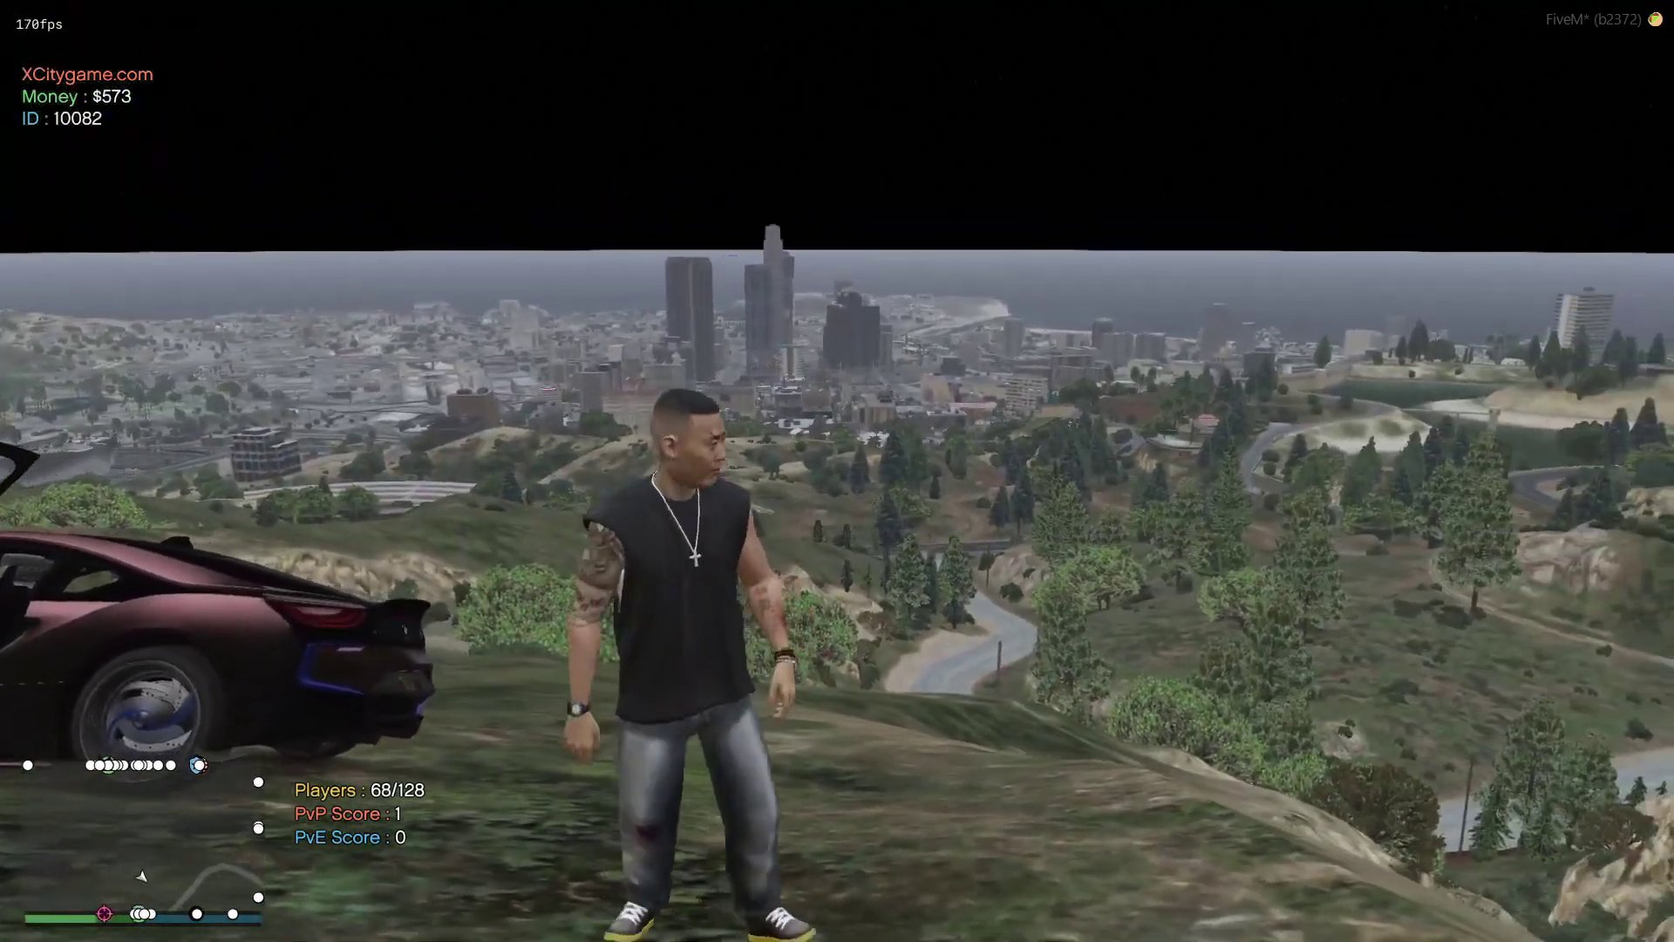
key(w)
key(w)
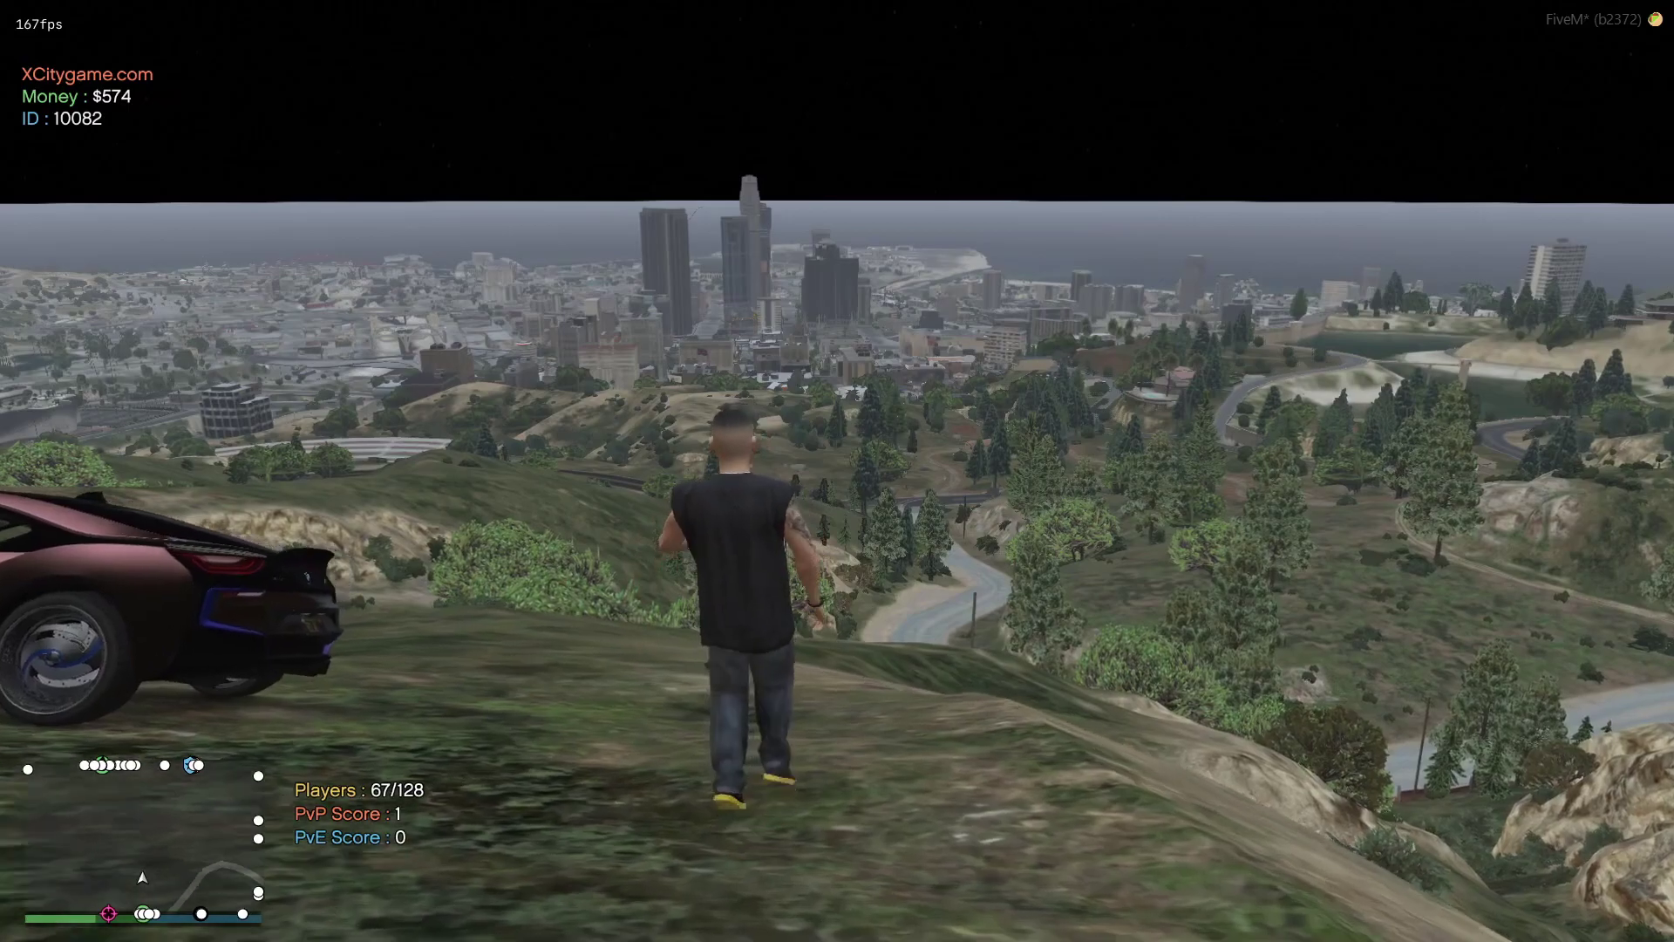
key(s)
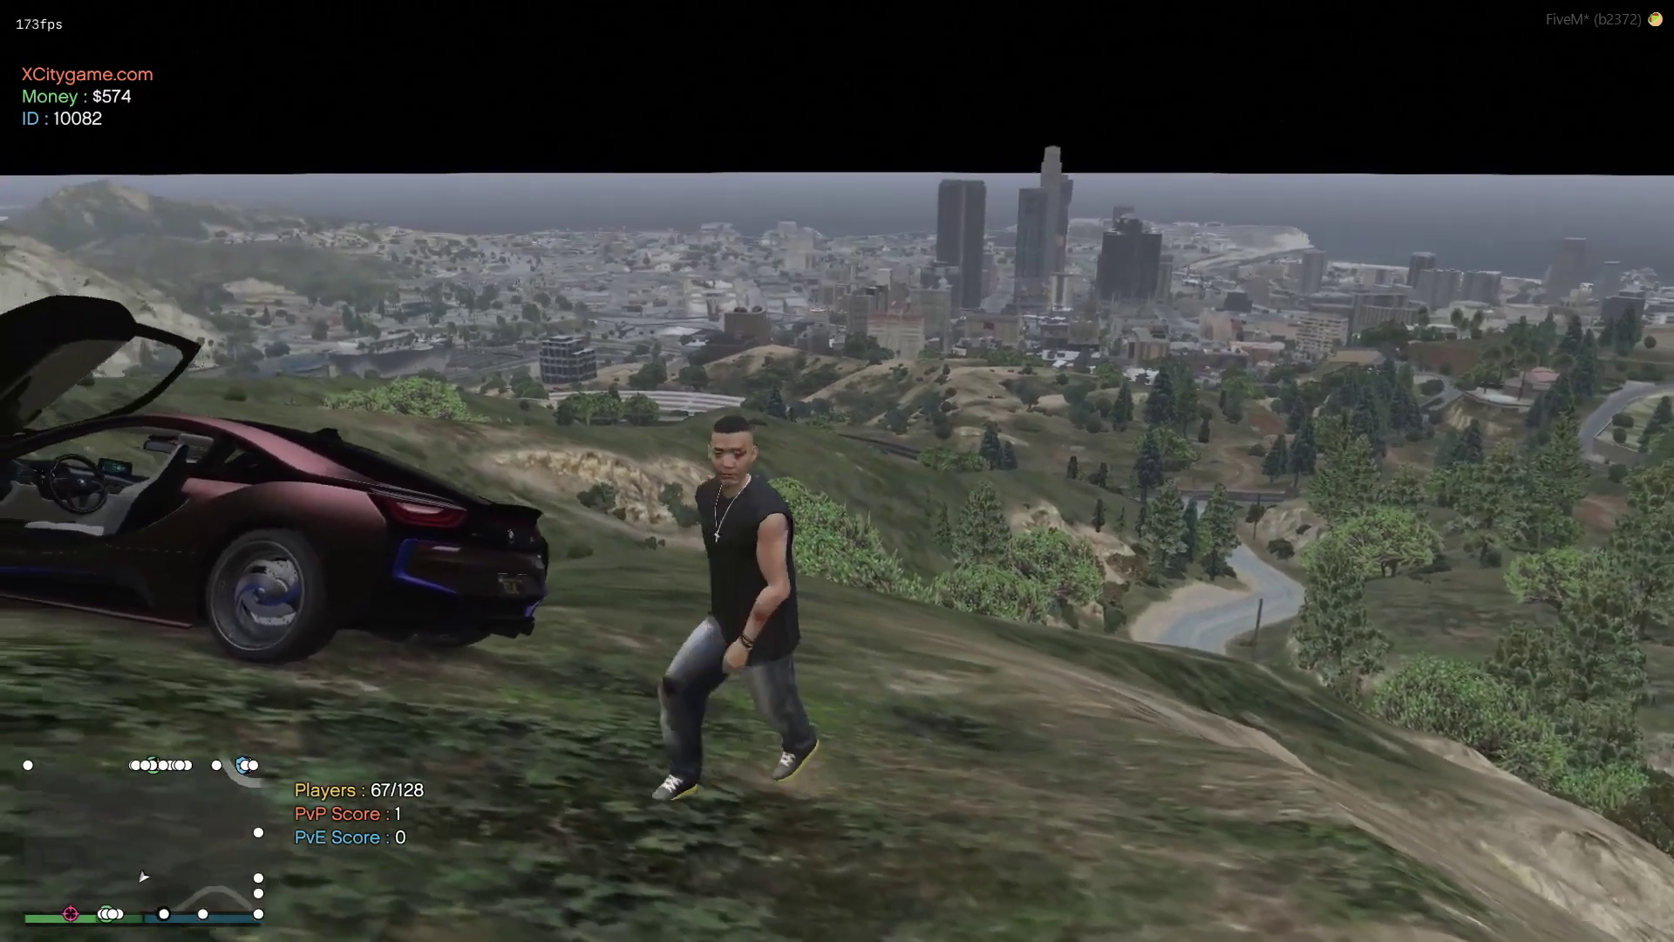
key(w)
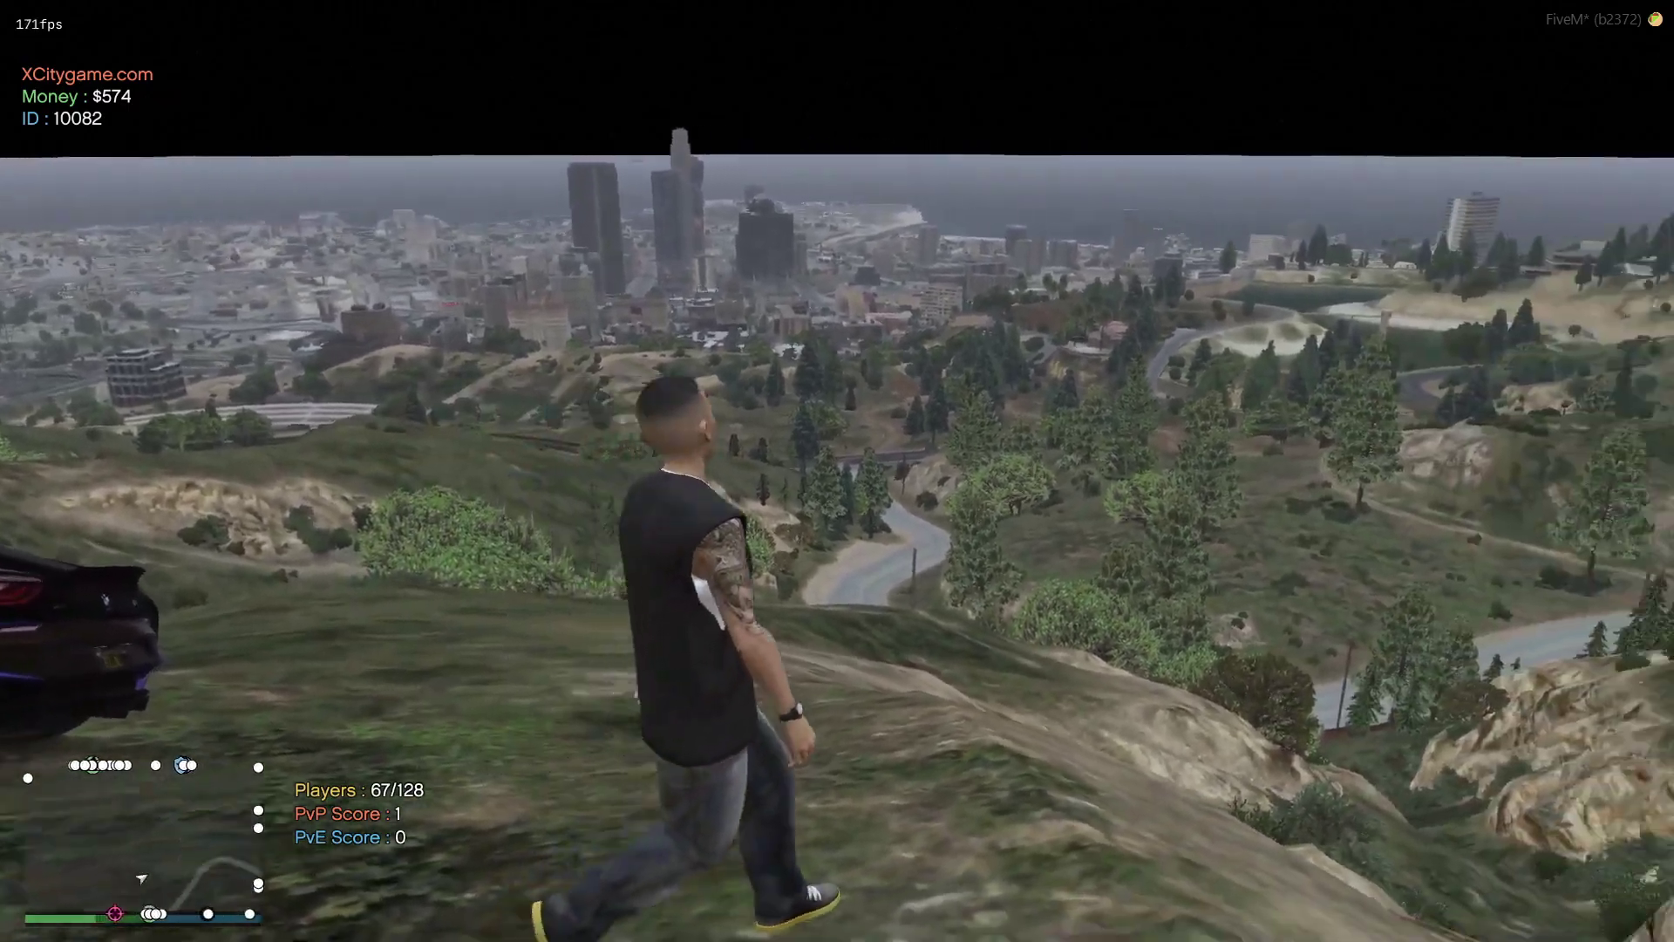